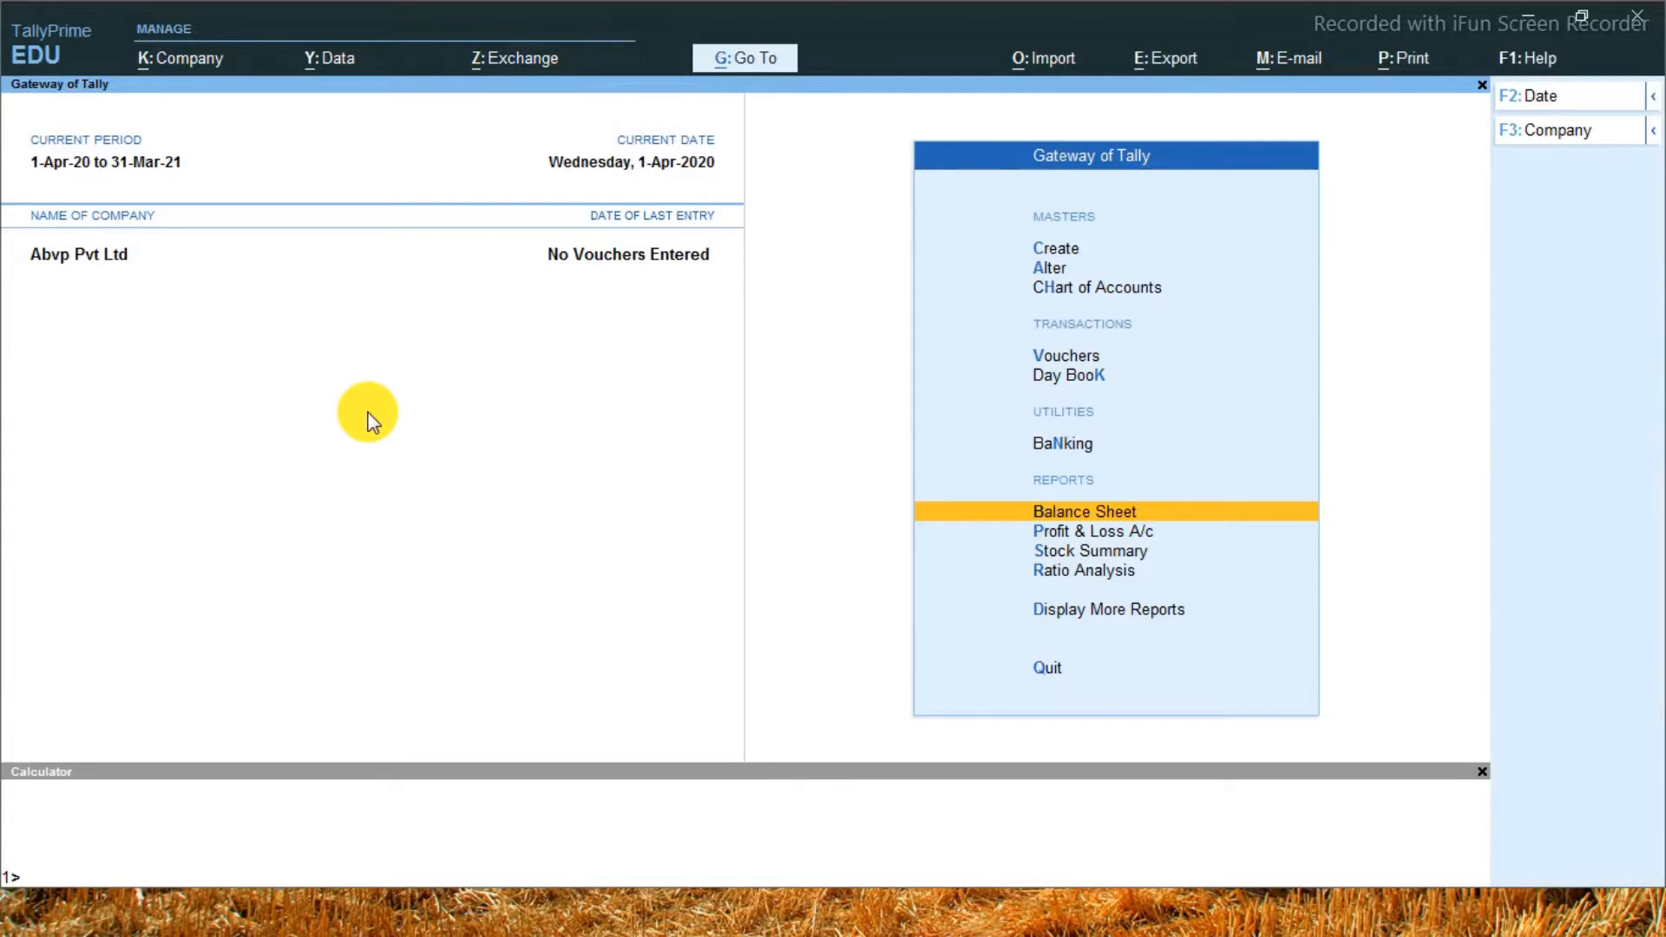
Examine the company's balance sheet in detailed view, including the capital account ledgers, and return to the Gateway of Tally
key("Return")
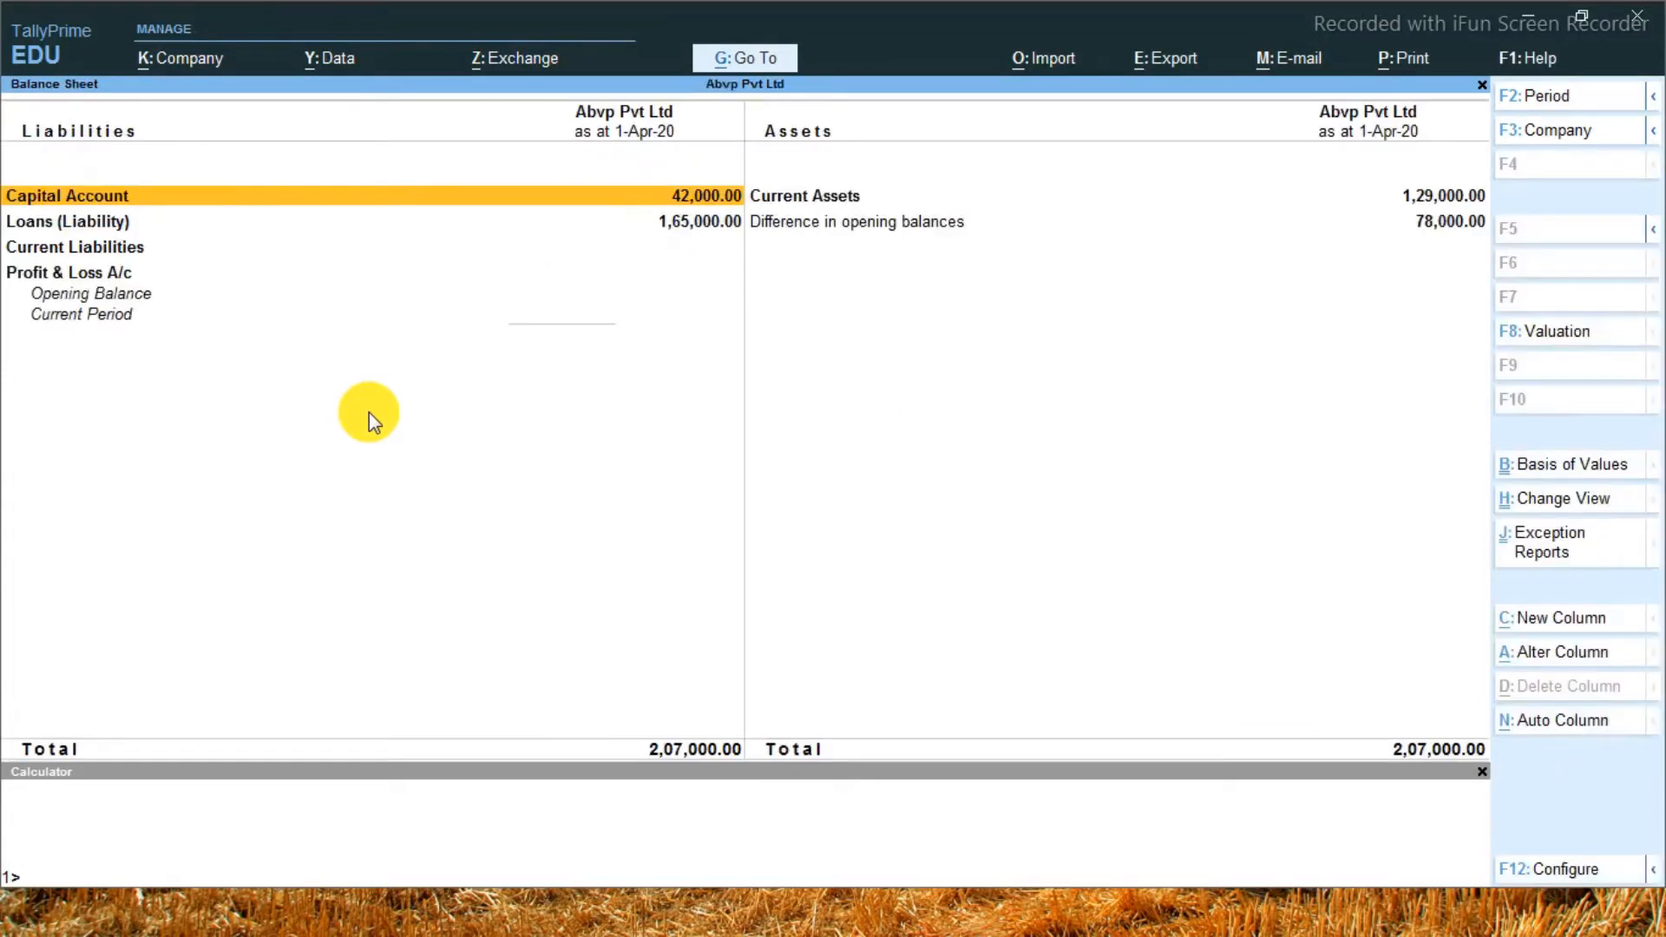
key("alt+F5")
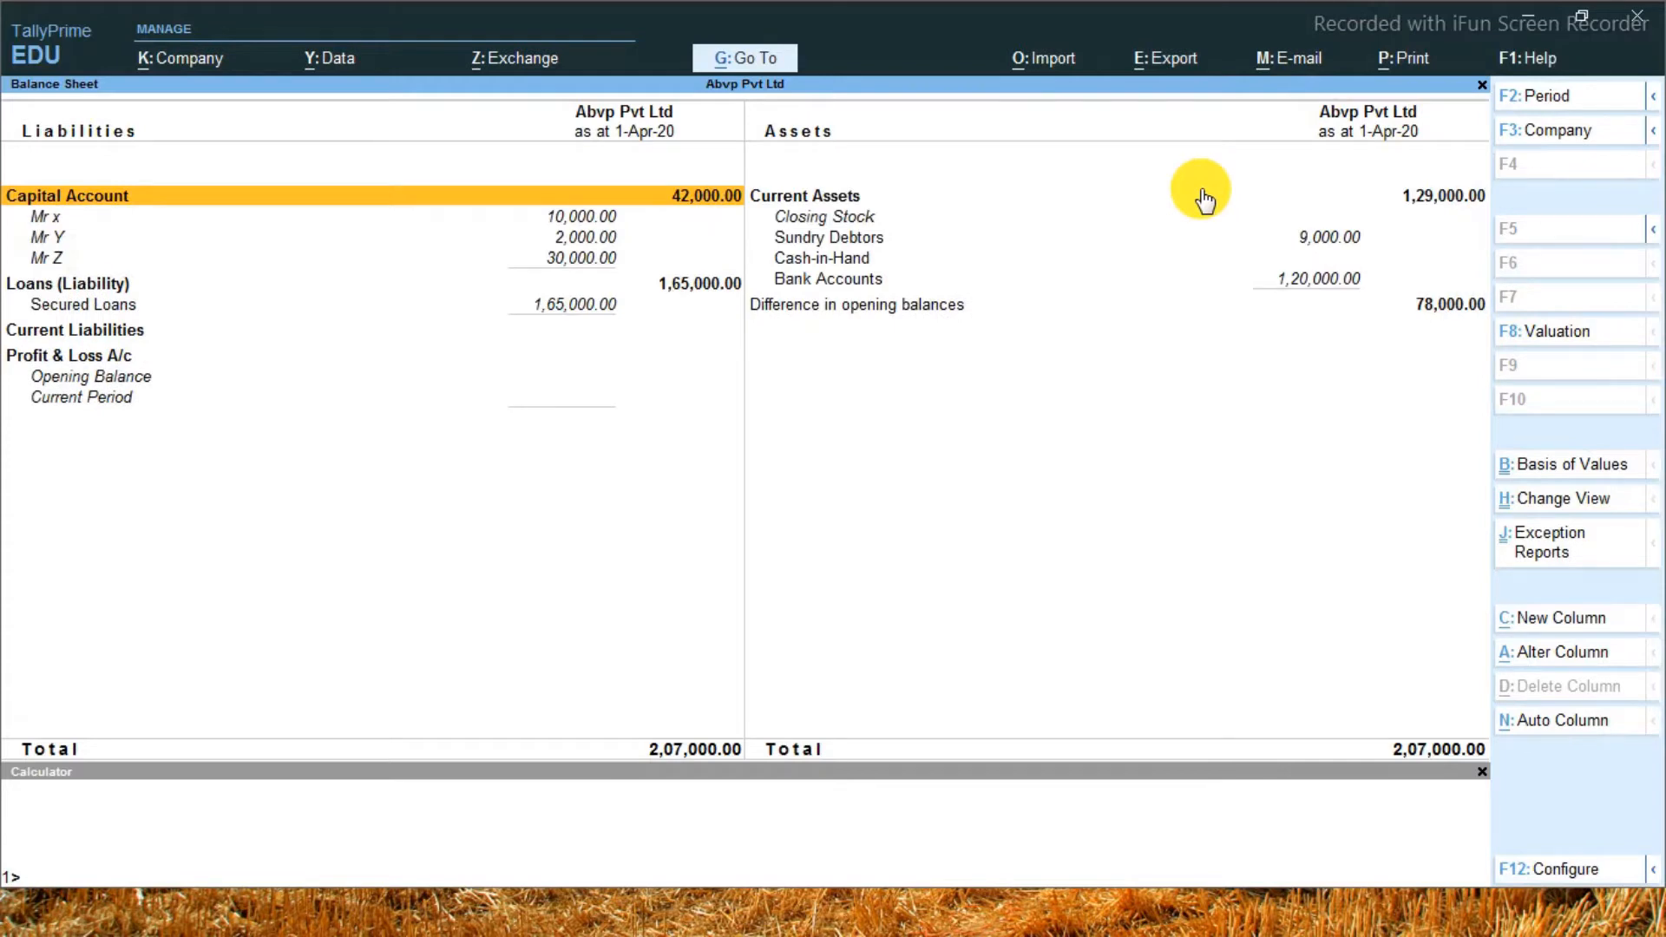
key("Down")
key("Down")
key("Down")
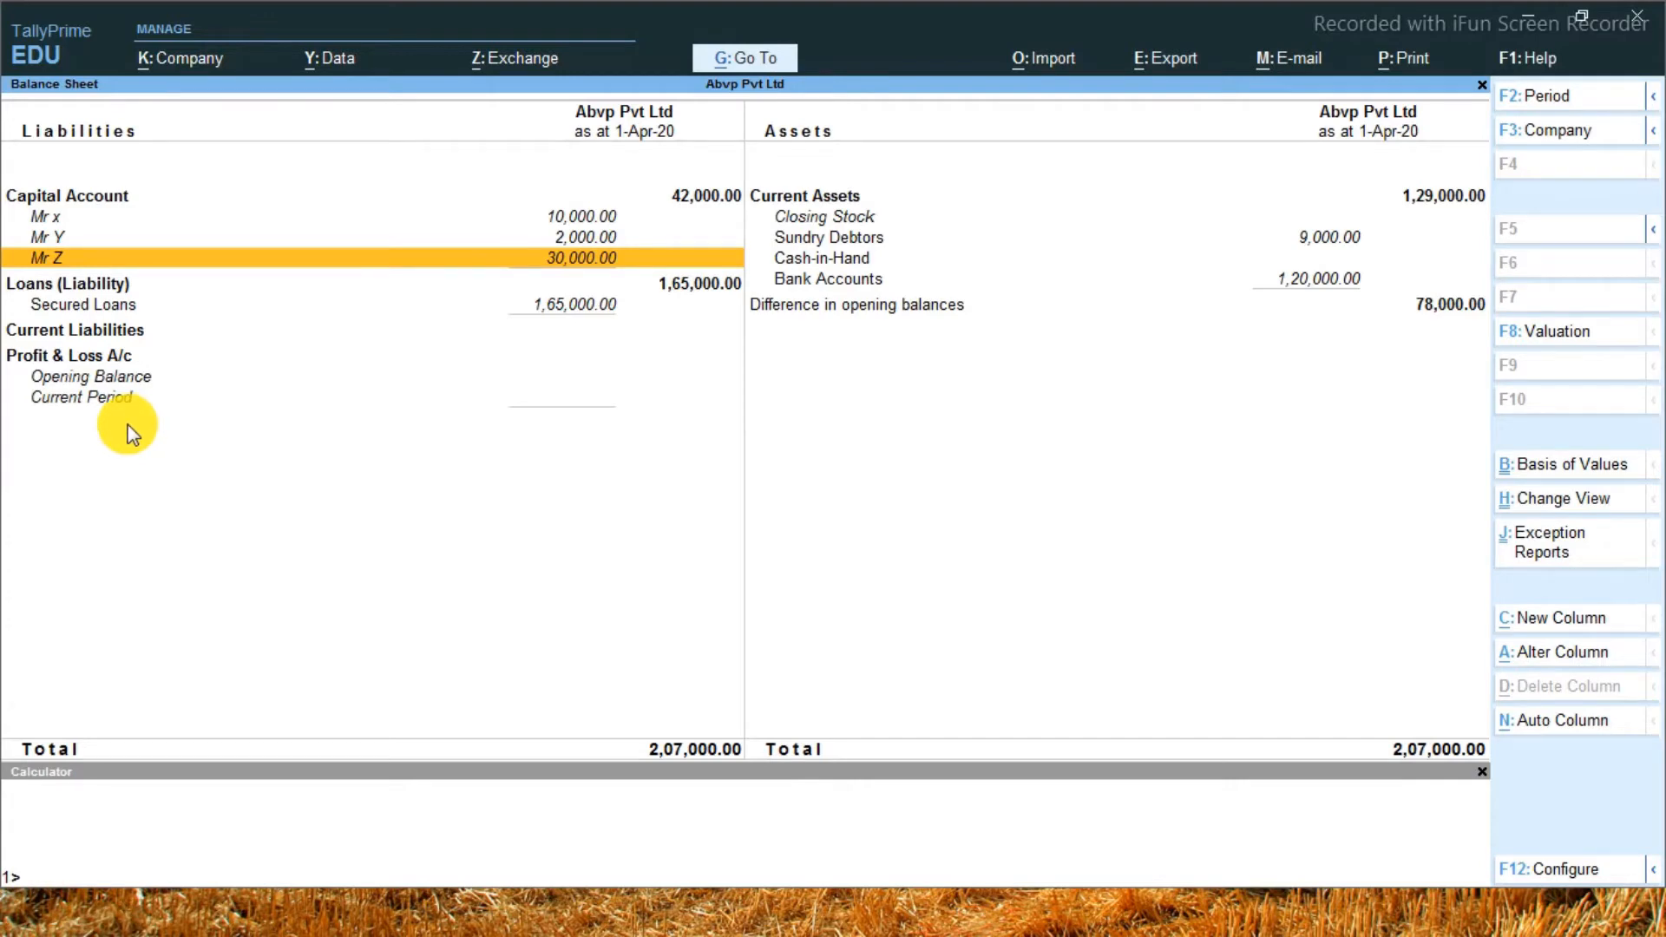
key("Escape")
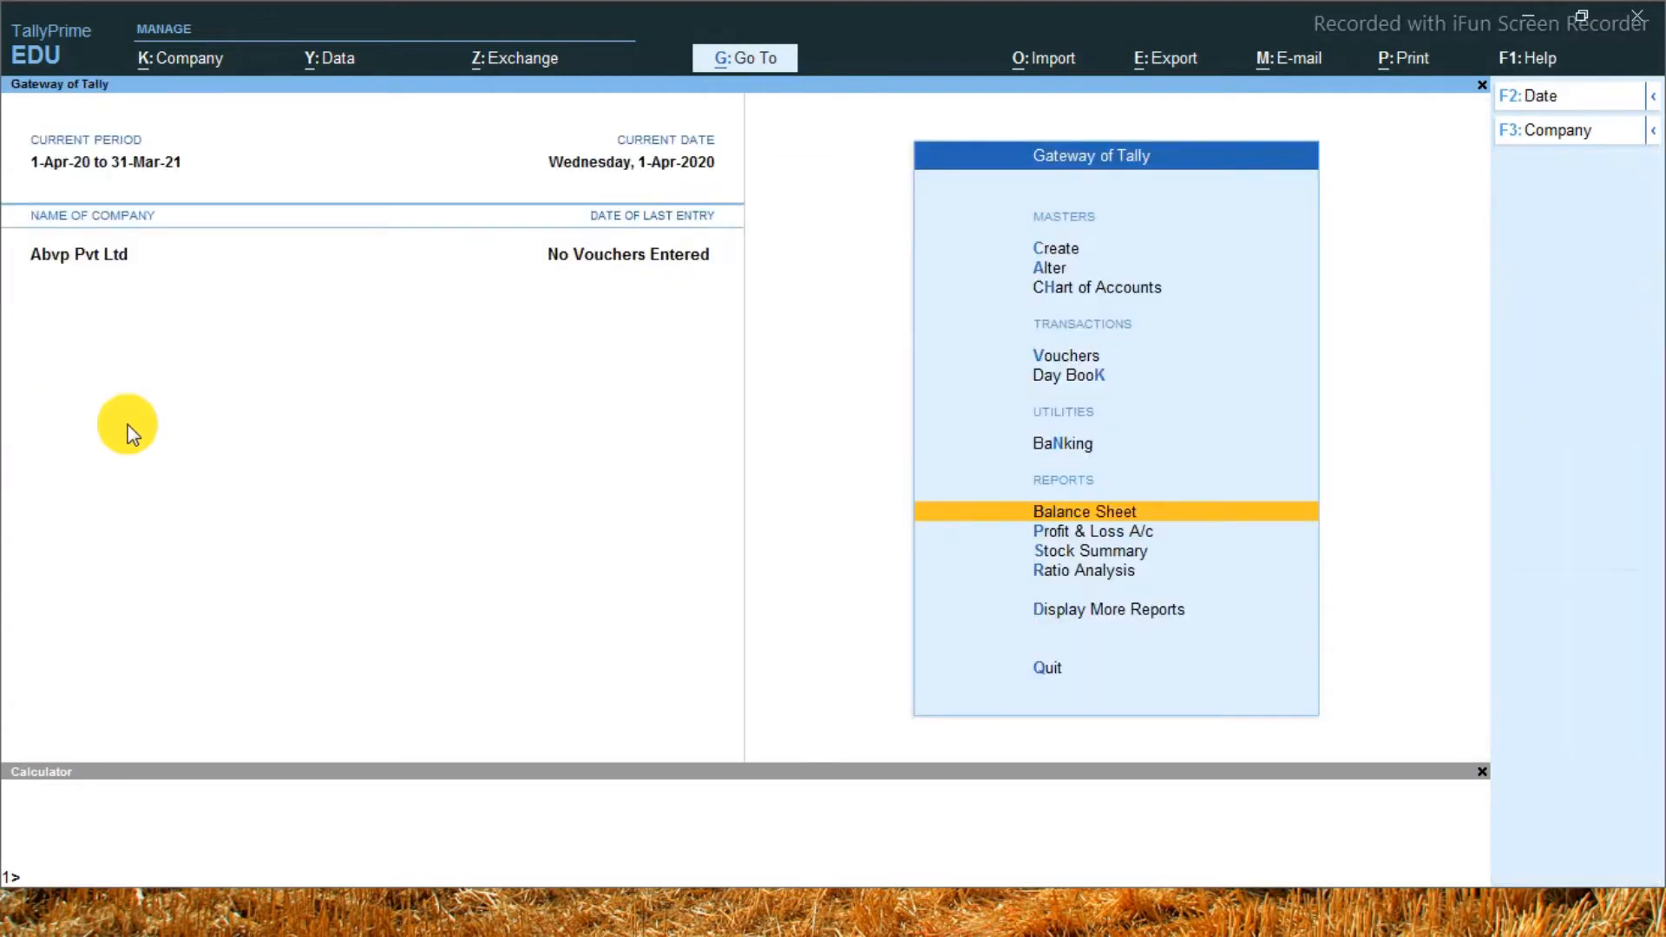
Start creating multiple ledgers from the Chart of Accounts ledger list, with Fixed Assets as the parent group
key("Up")
key("Up")
key("Up")
key("Up")
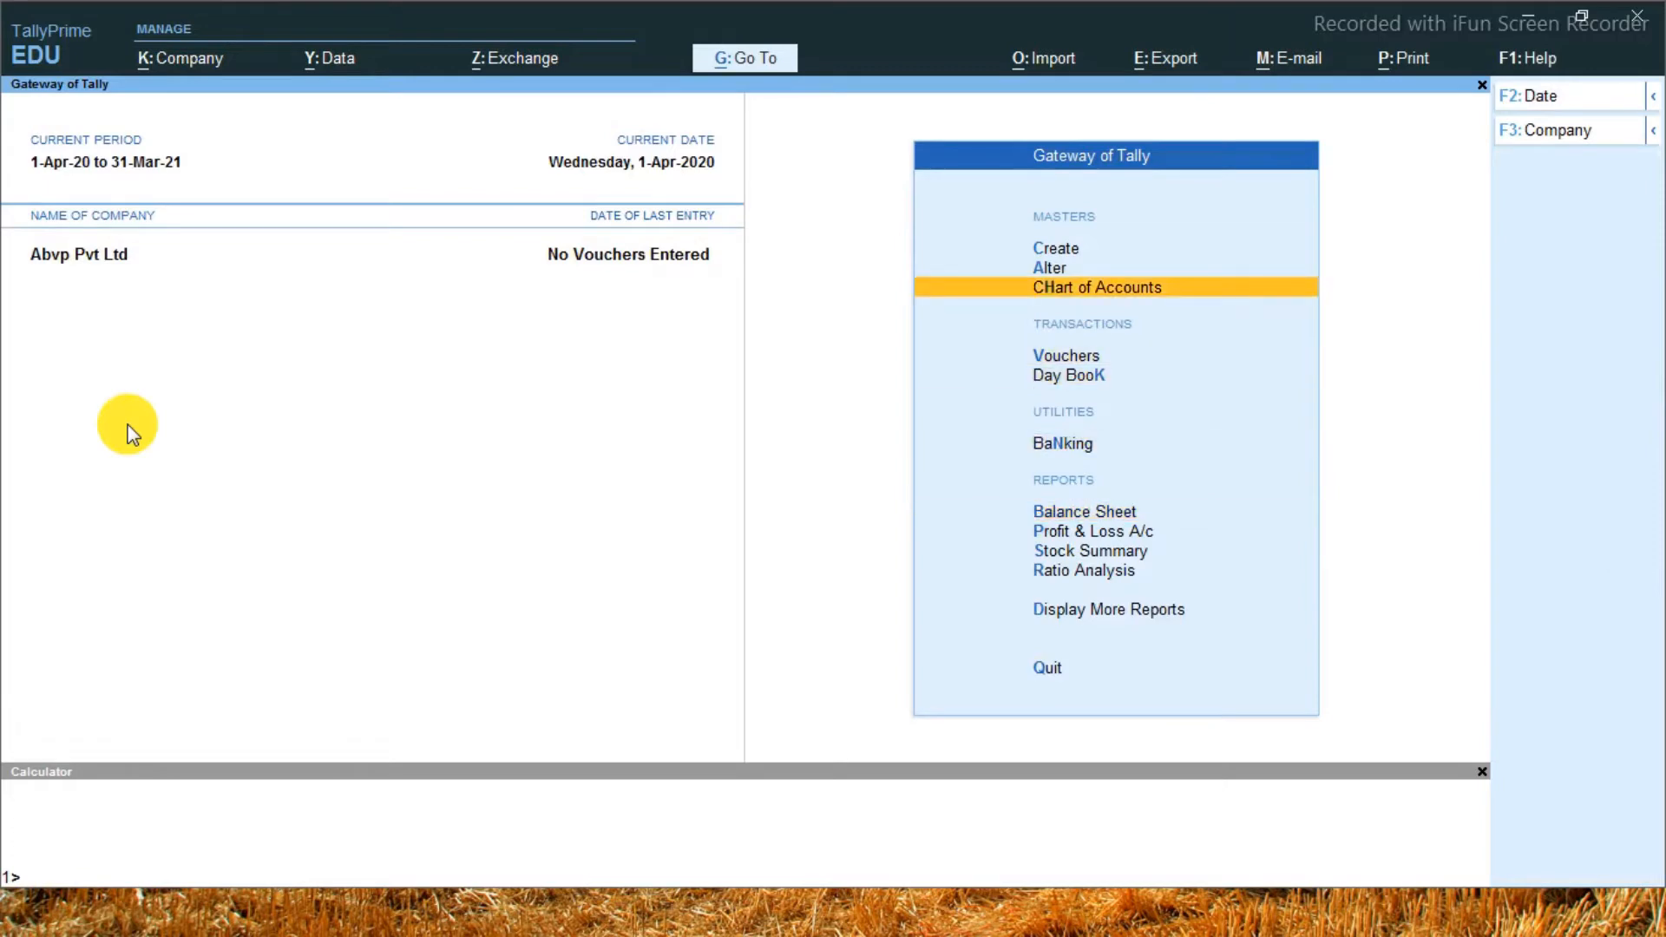
key("Return")
key("Return")
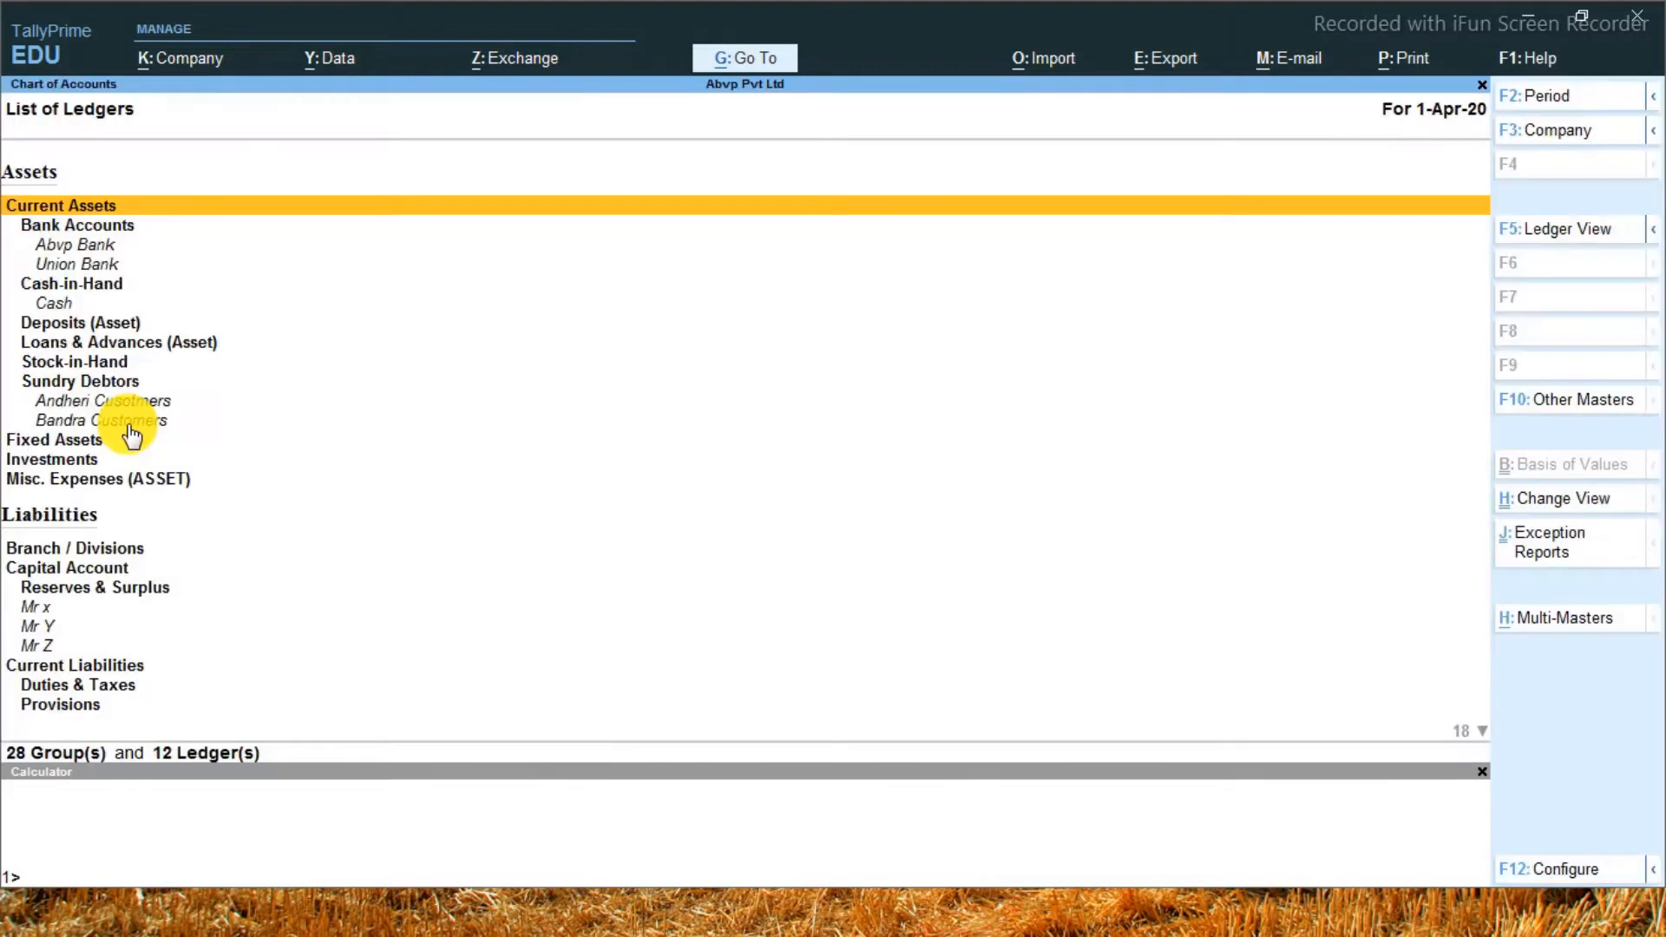
key("alt")
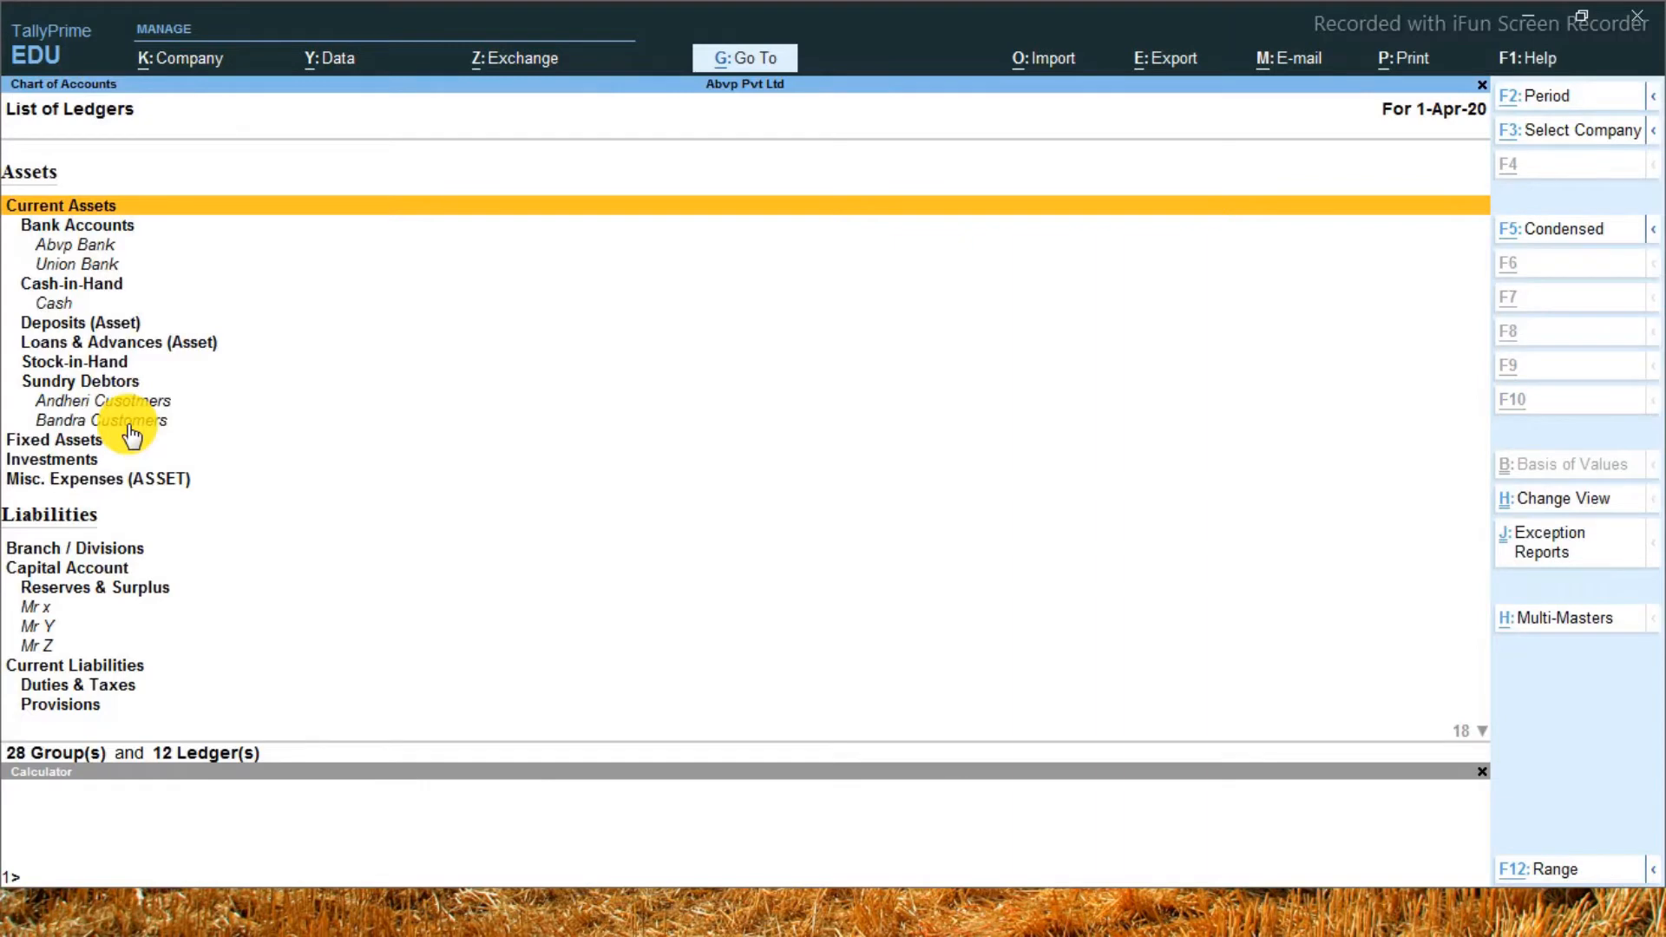
key("alt+h")
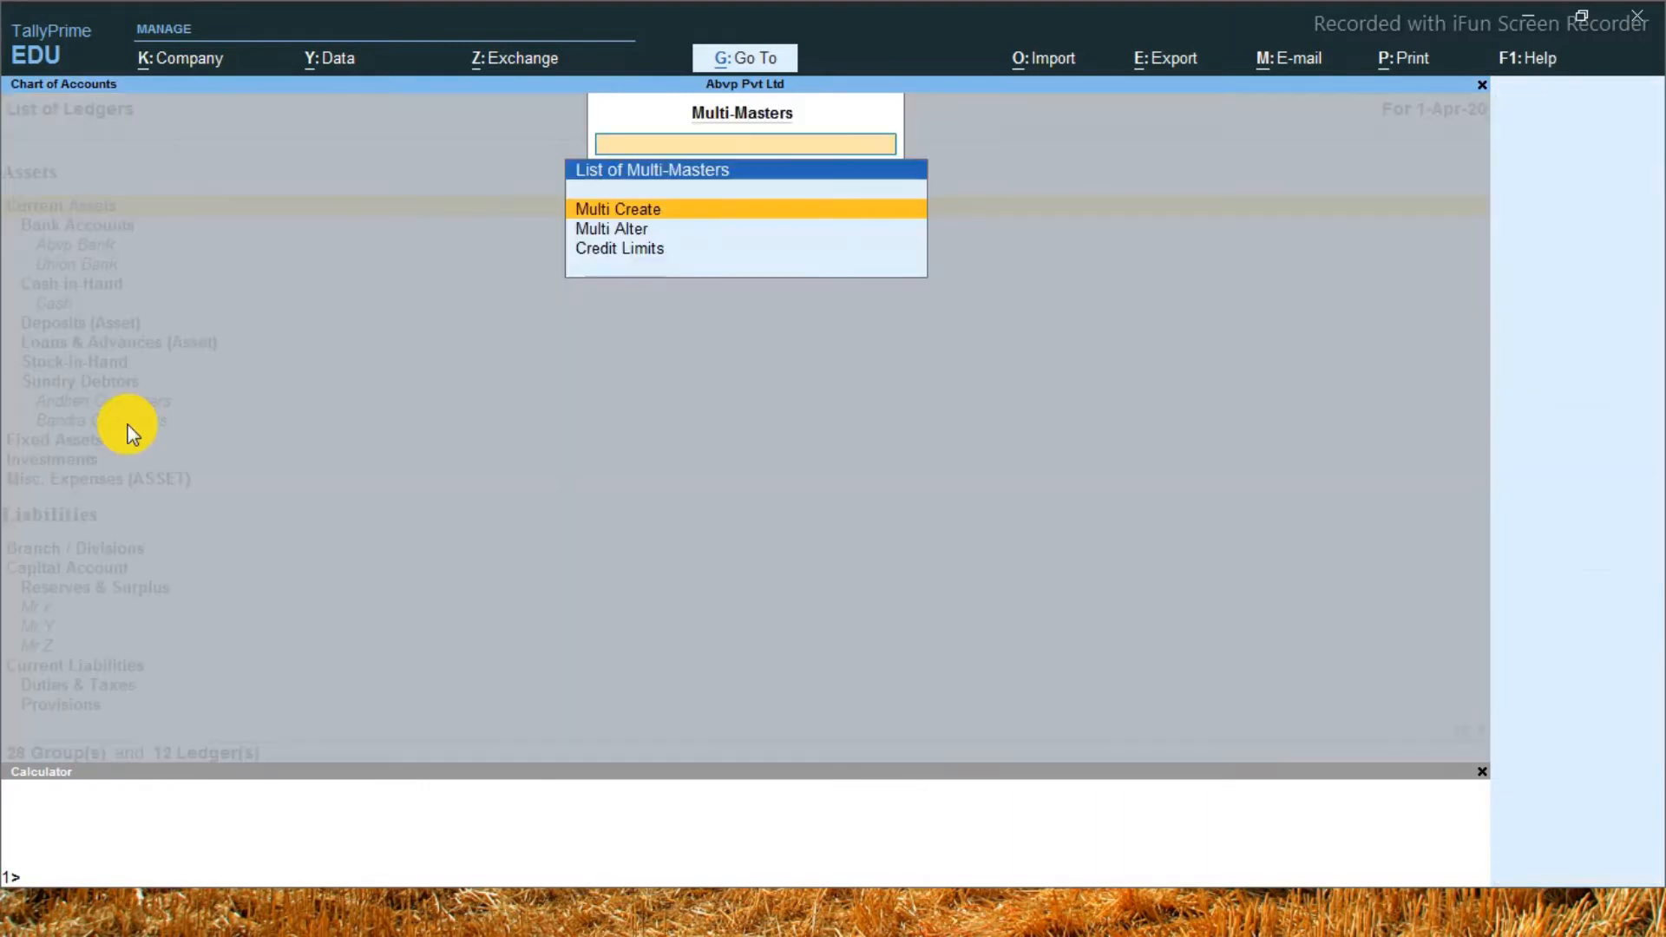
key("Return")
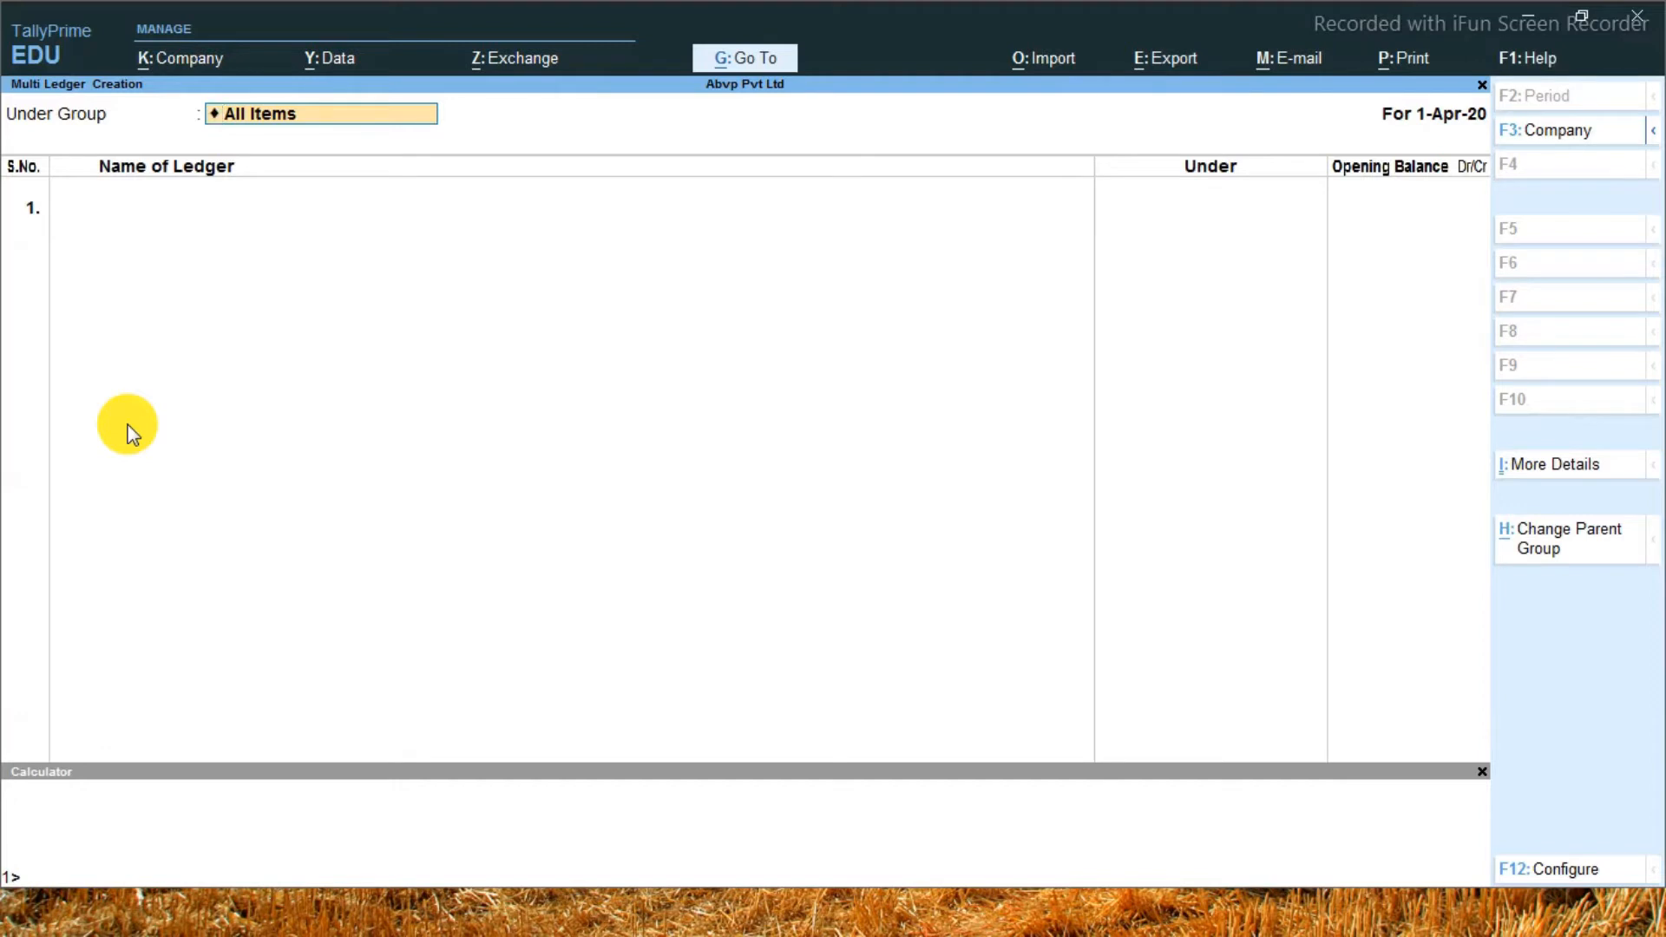
type("Fi")
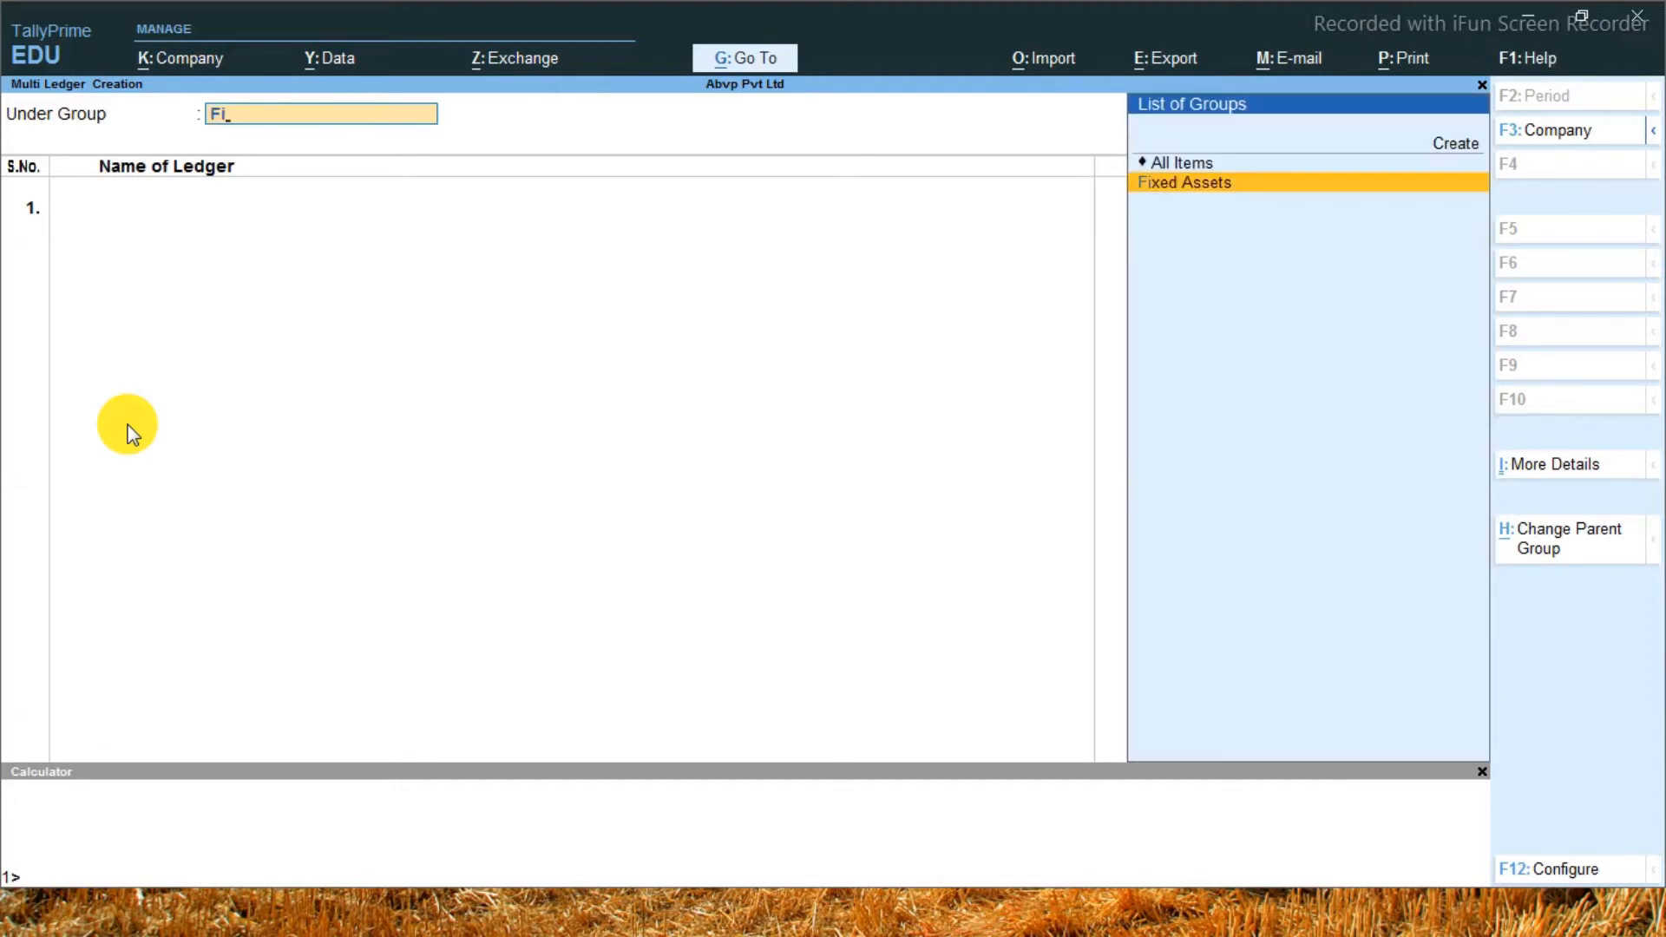
key("Return")
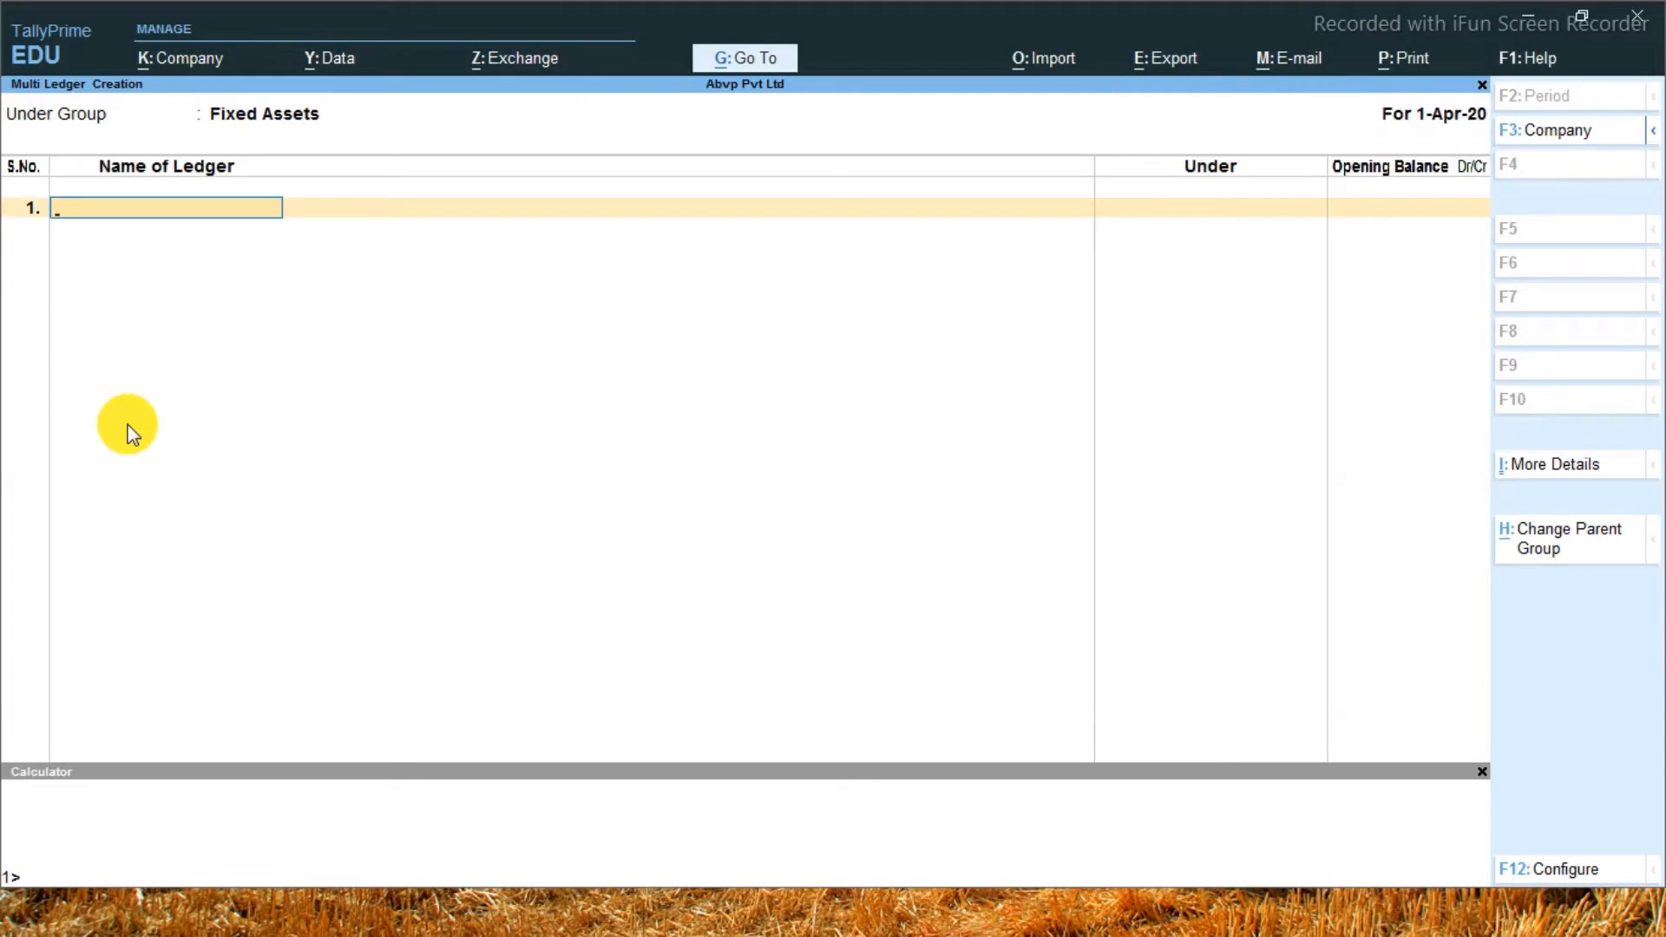
Enter a Sofa Set ledger with an opening balance of 7,500 Dr
type("Sofa Set")
key("Return")
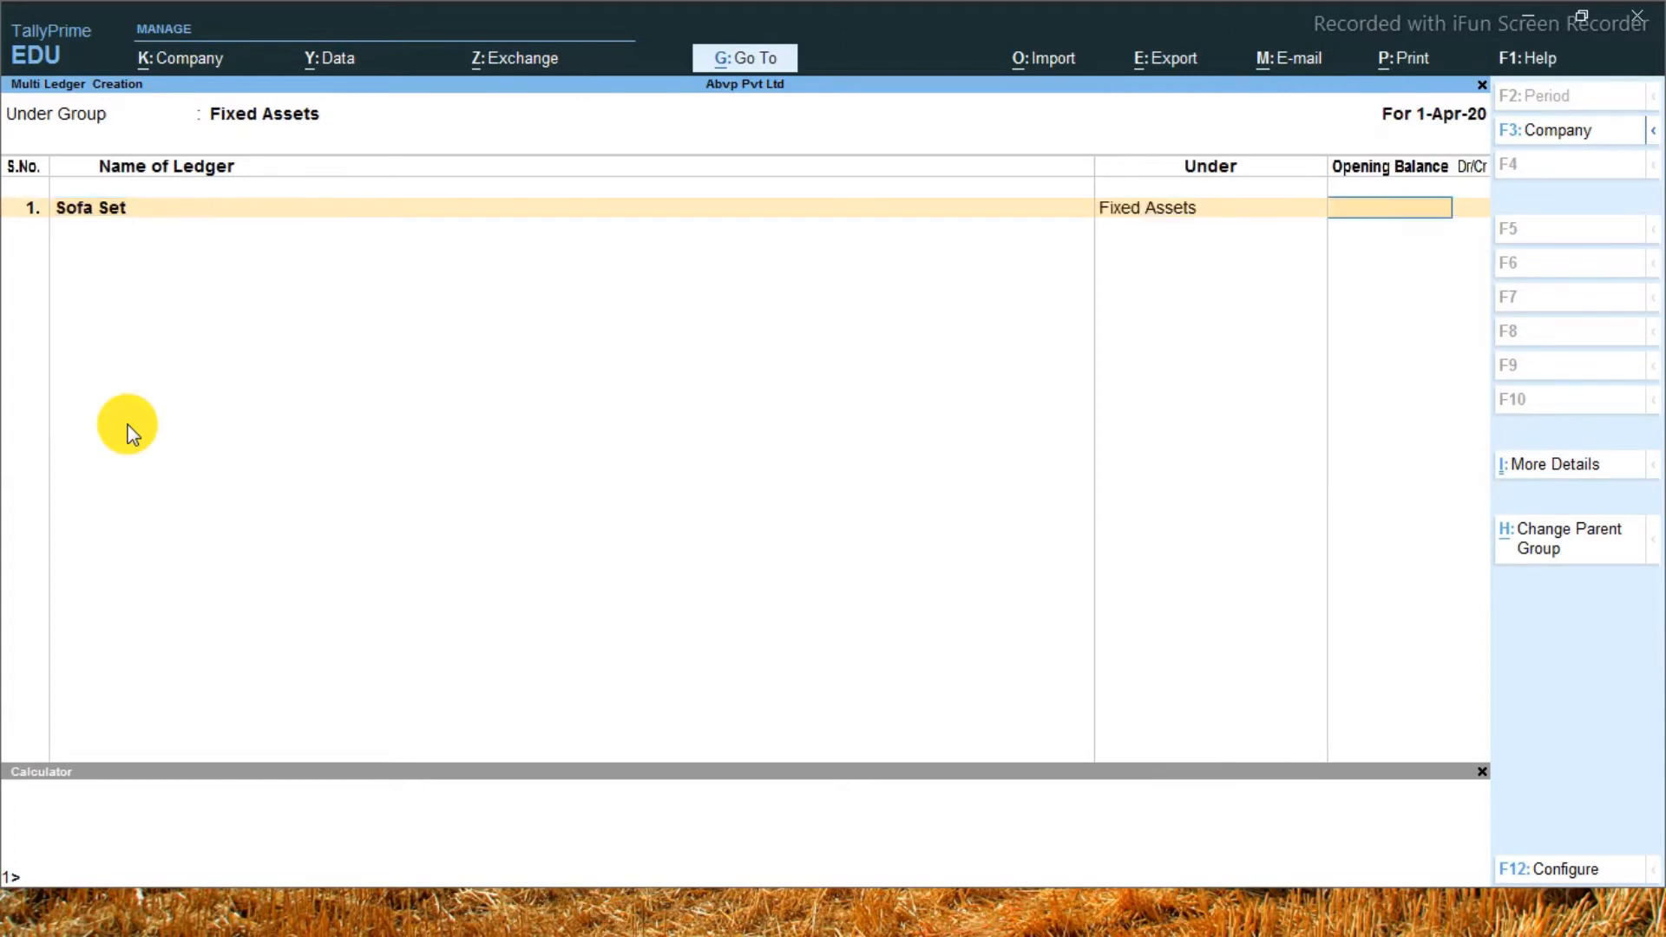
type("7500")
key("Return")
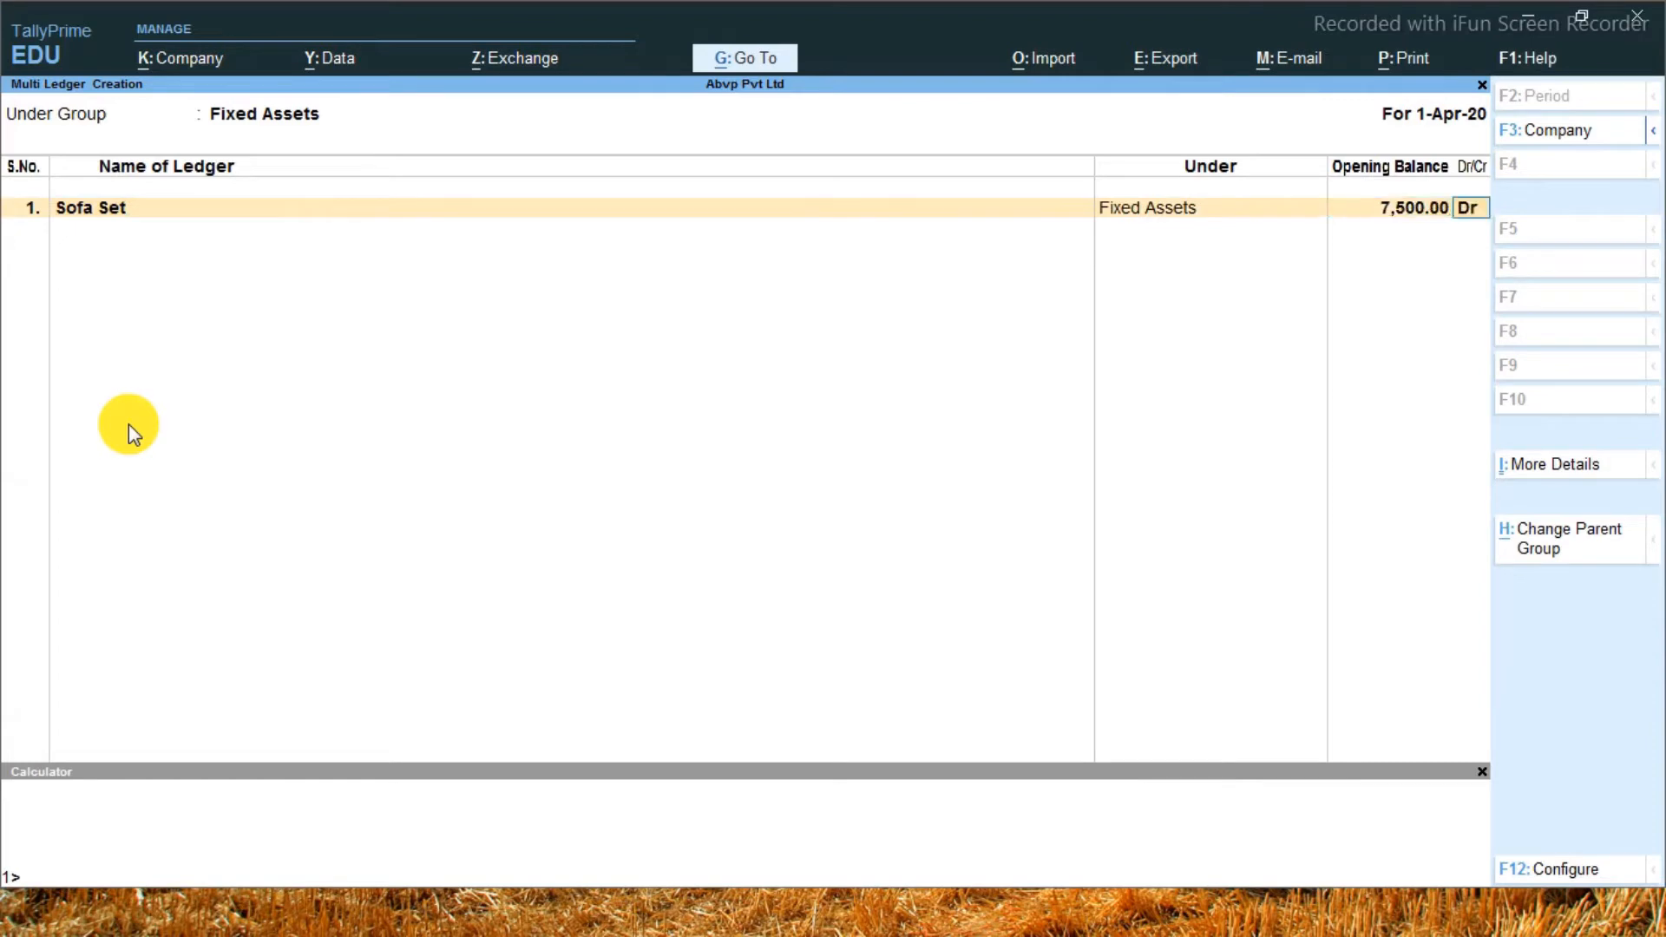
key("Return")
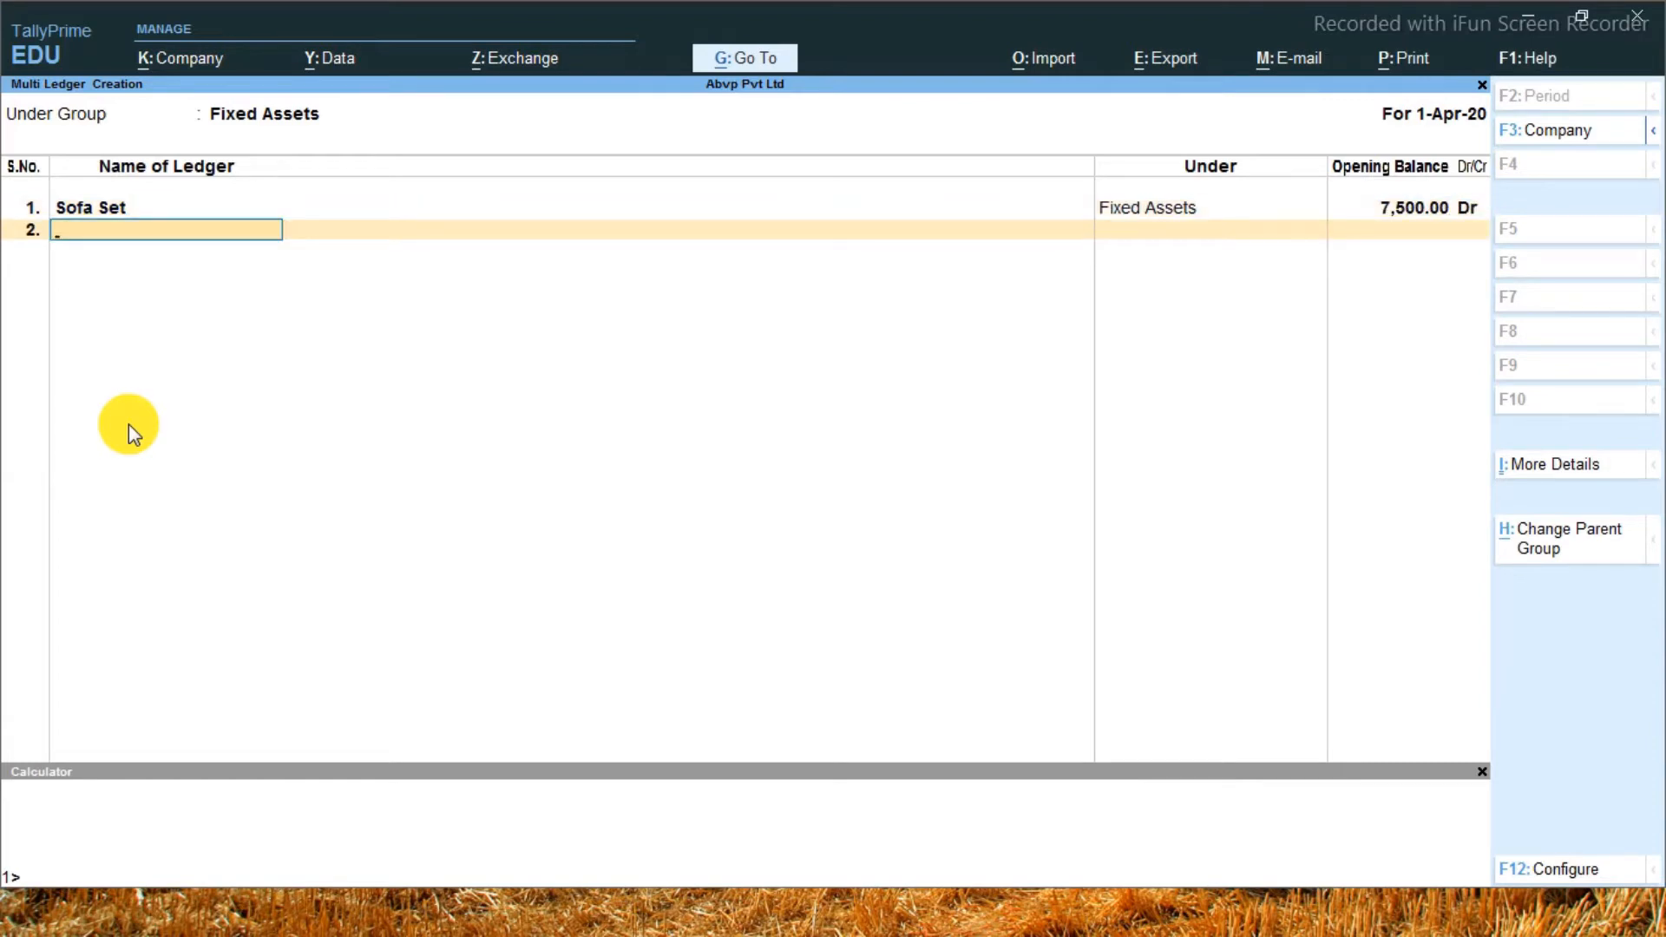
Enter a second ledger named Table with an opening balance of 4,500 Dr
type("Table")
key("Return")
type("450.0")
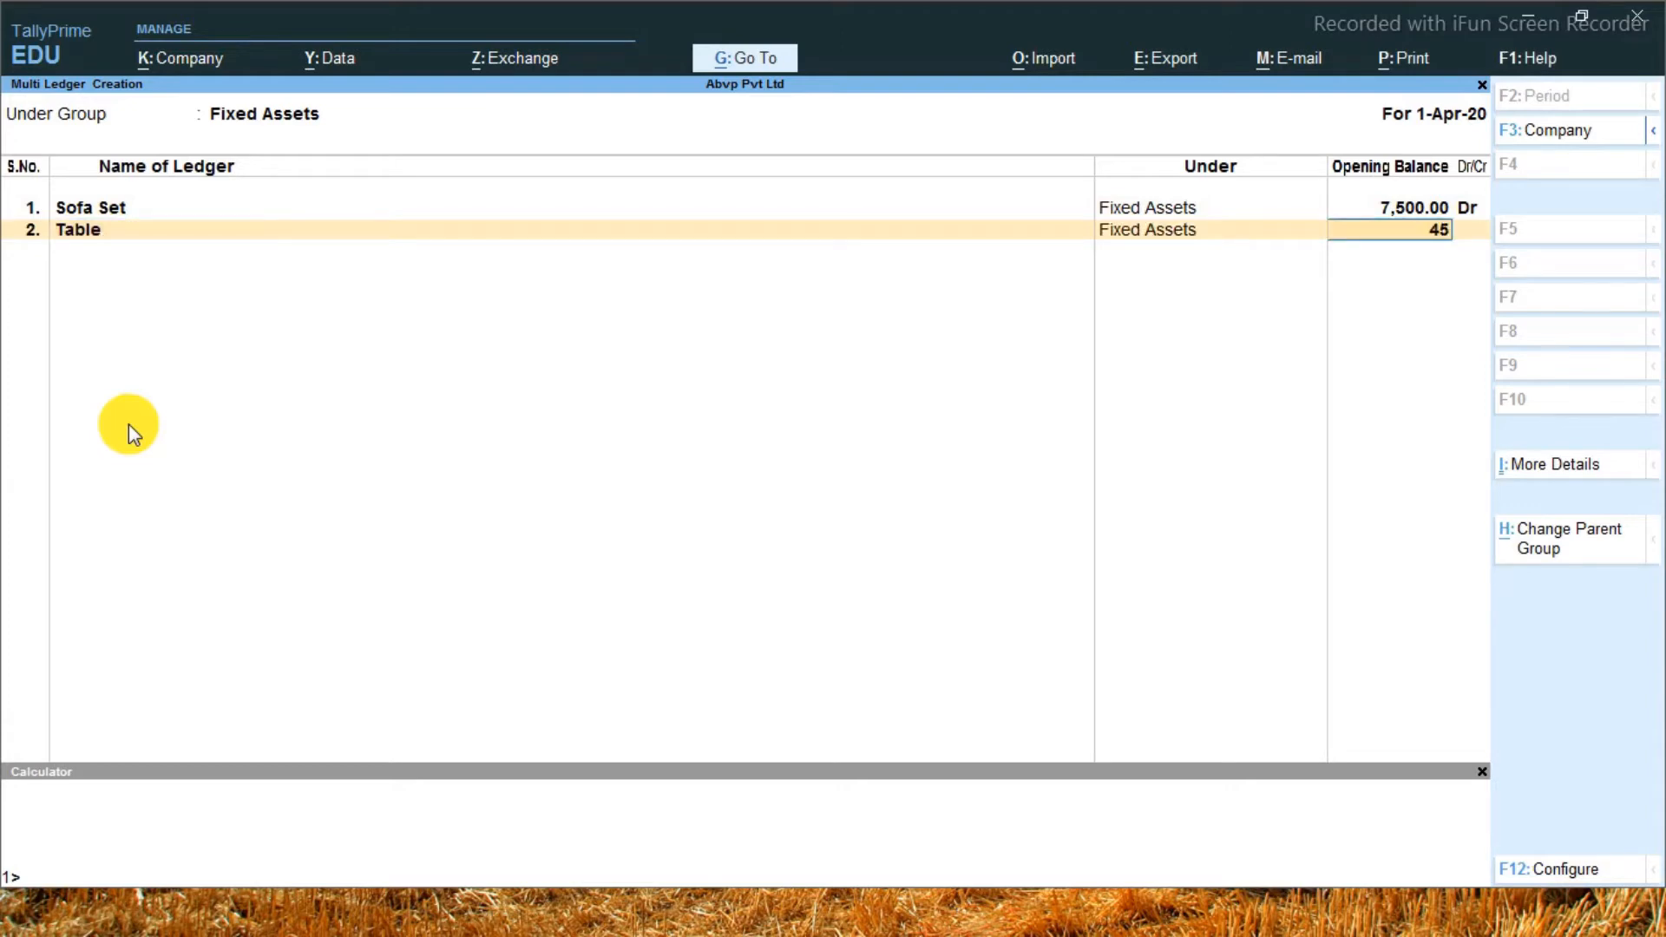
key("BackSpace")
key("BackSpace")
key("BackSpace")
type("0")
key("Return")
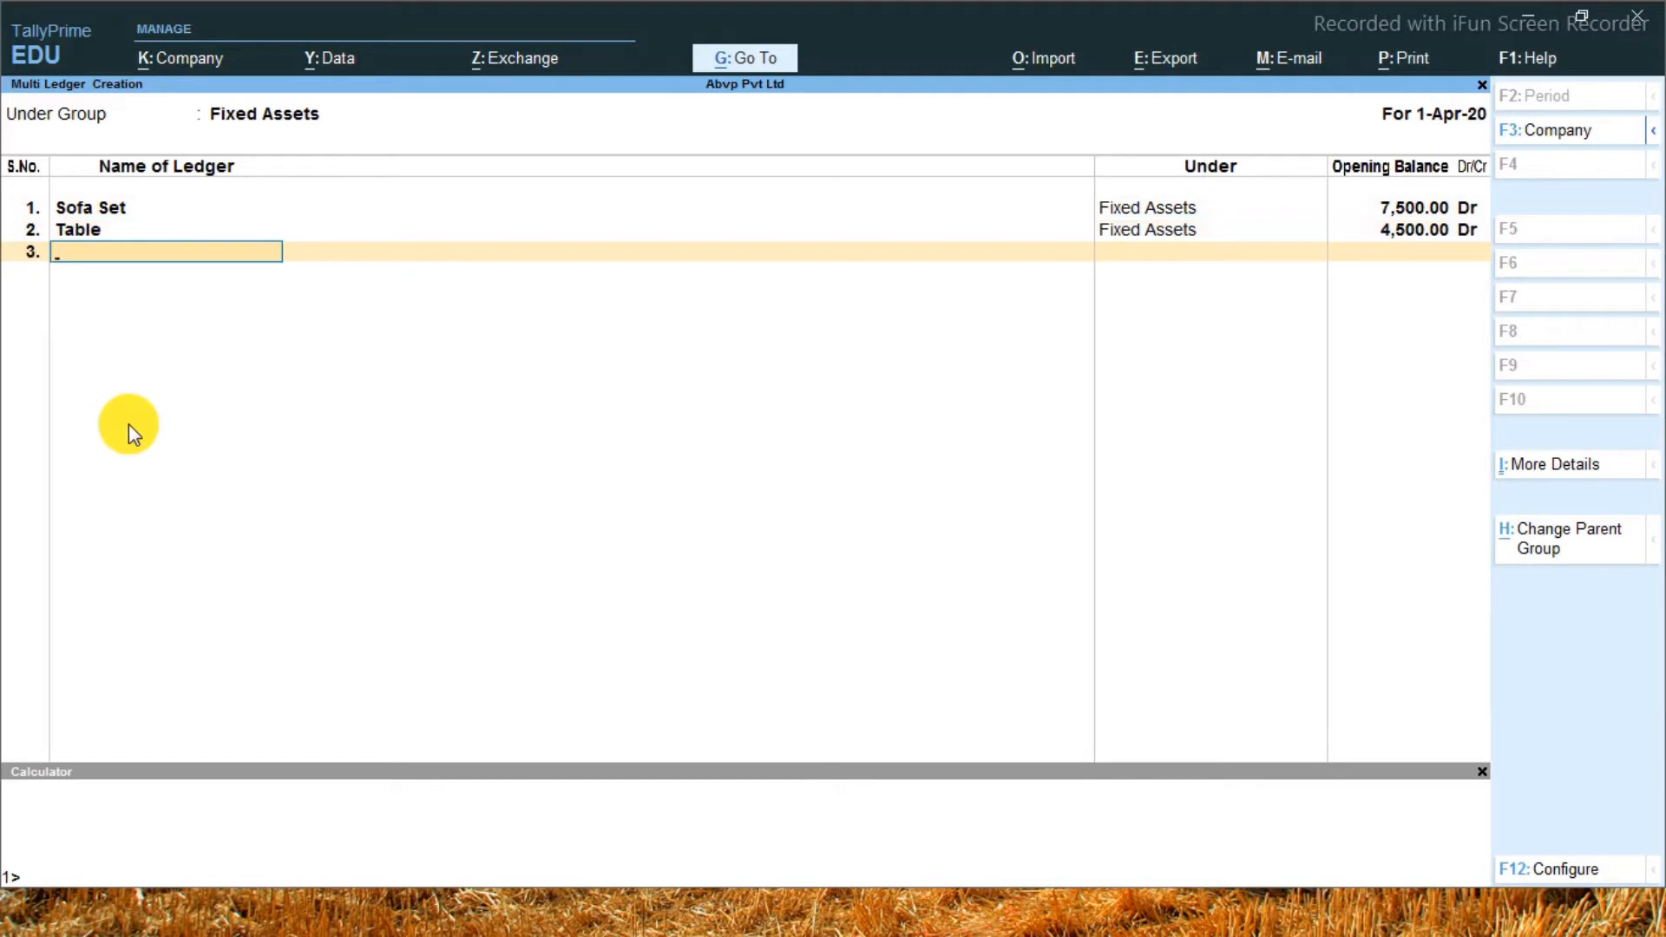
Enter a third ledger named Computer Table with an opening balance of 6,500 Dr
type("Computer Table")
key("Return")
key("Return")
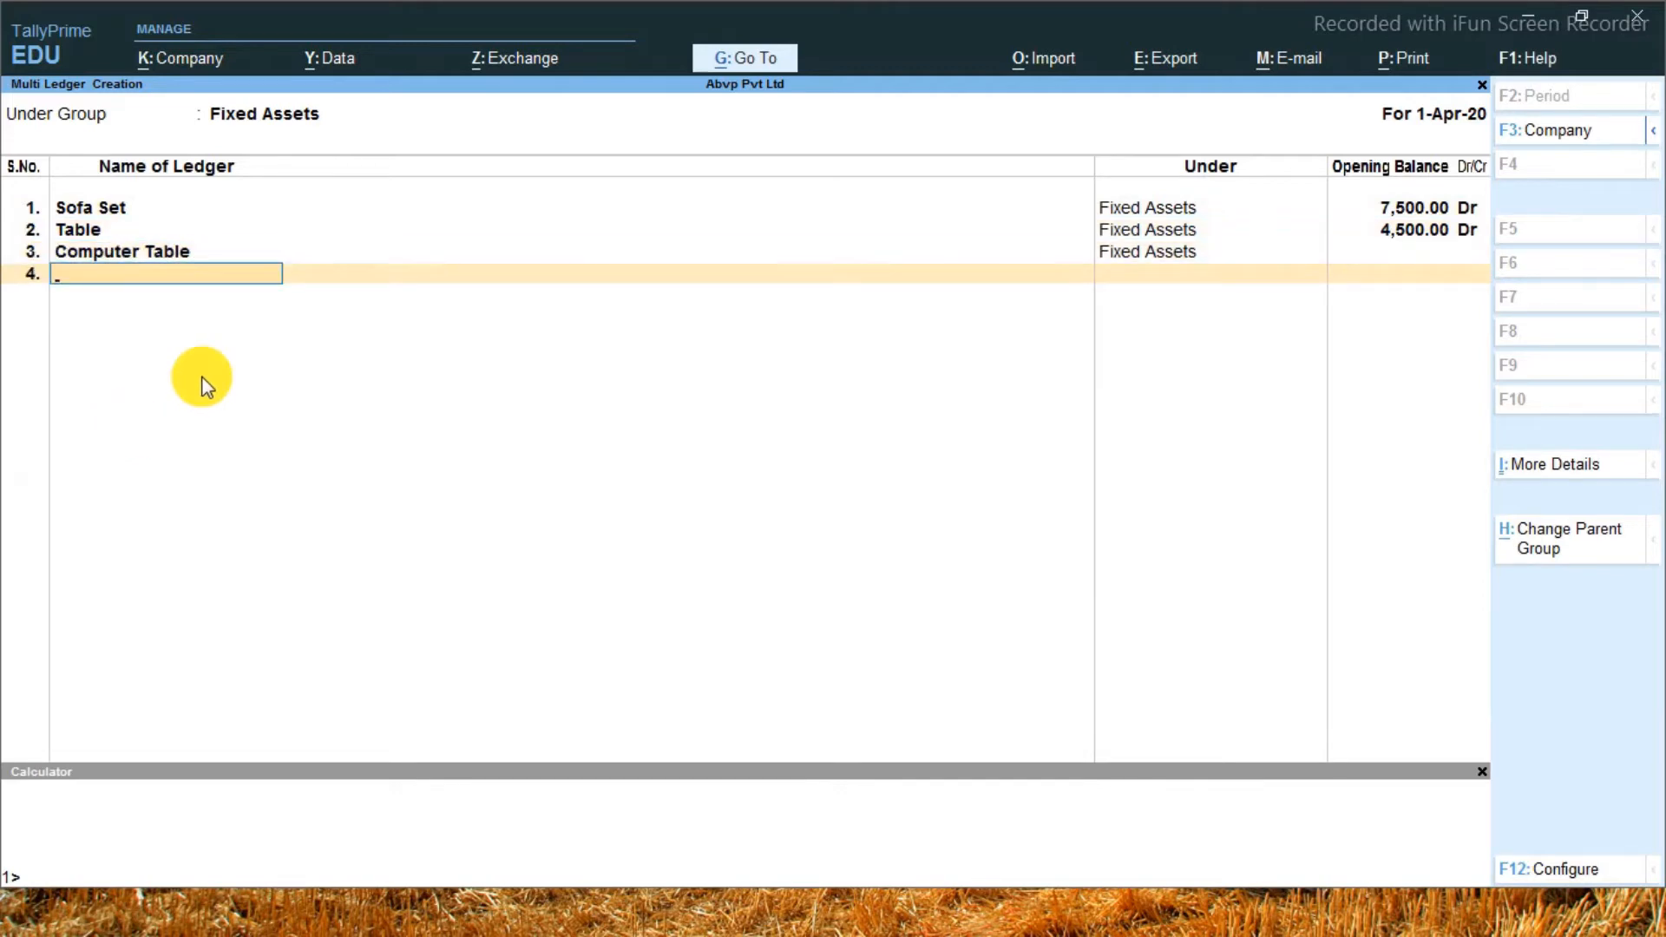
key("BackSpace")
type("6500")
key("Return")
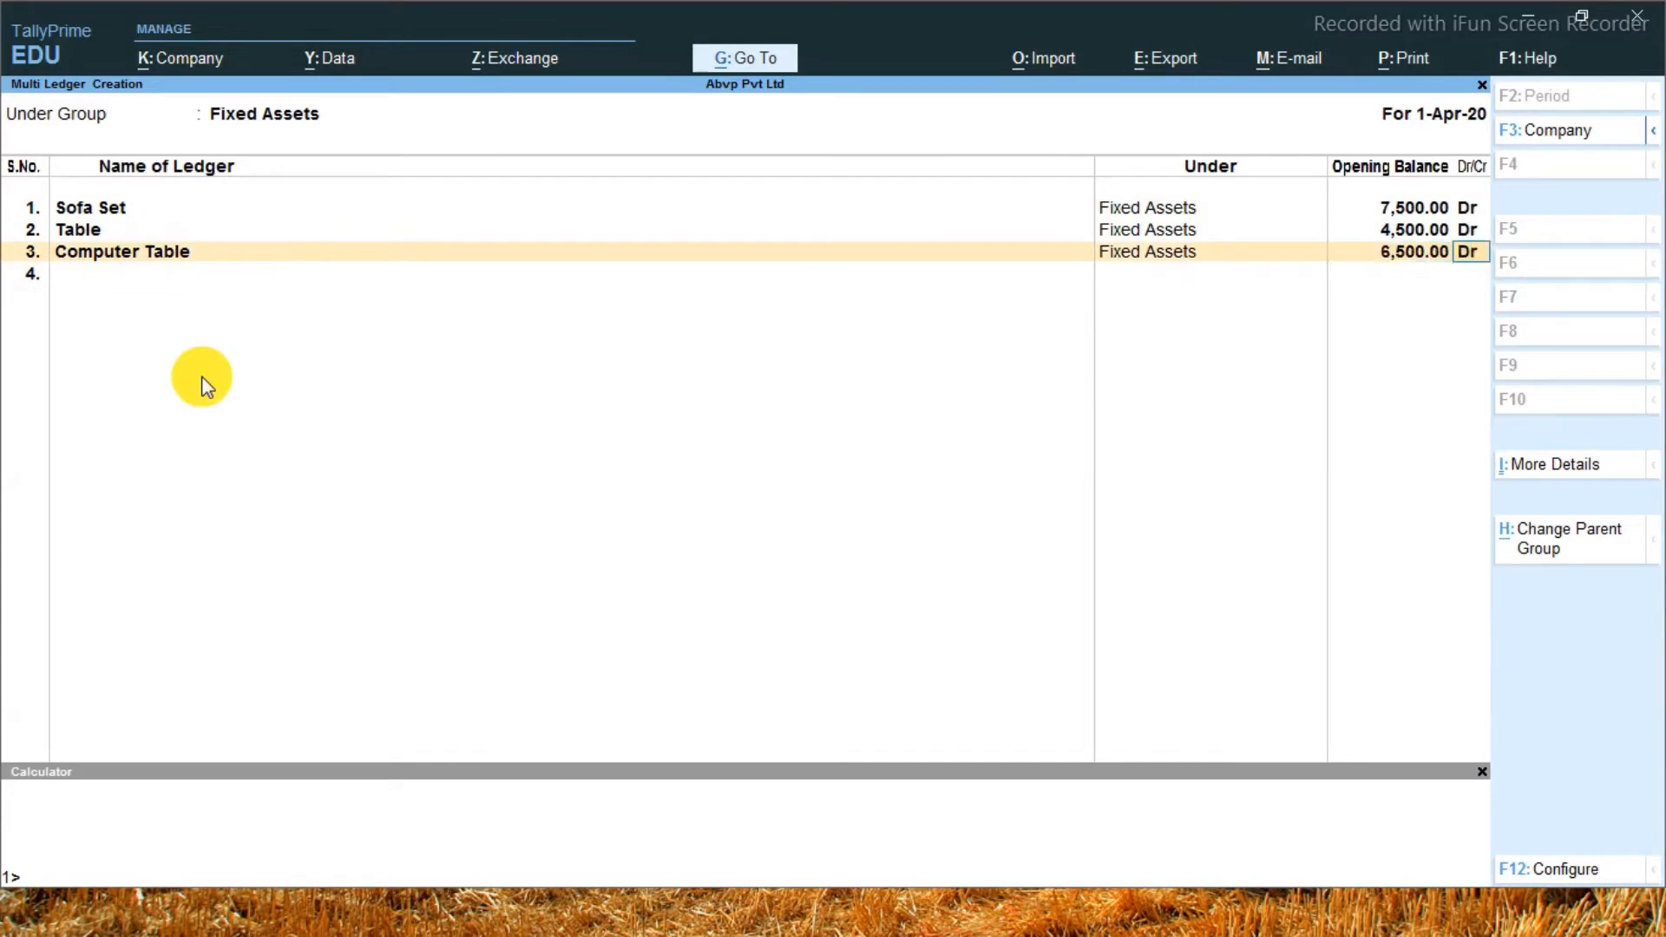
key("Return")
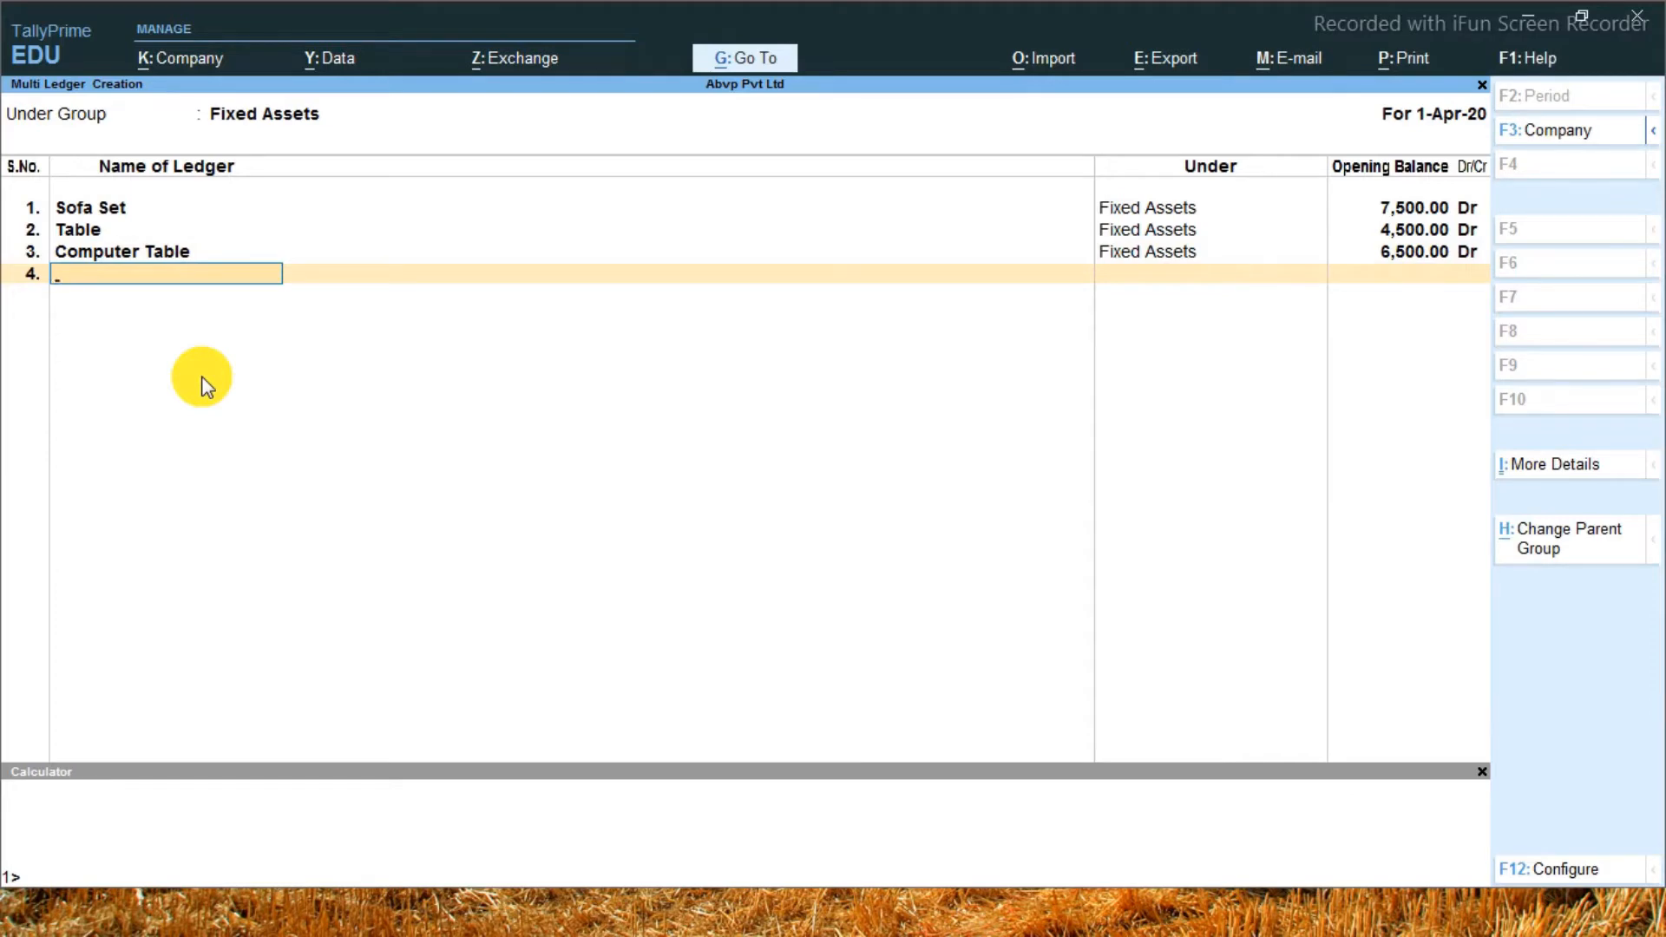
Enter a fourth ledger named Drawing Table with an opening balance of 8,500 Dr
type("Drawing Table")
key("Return")
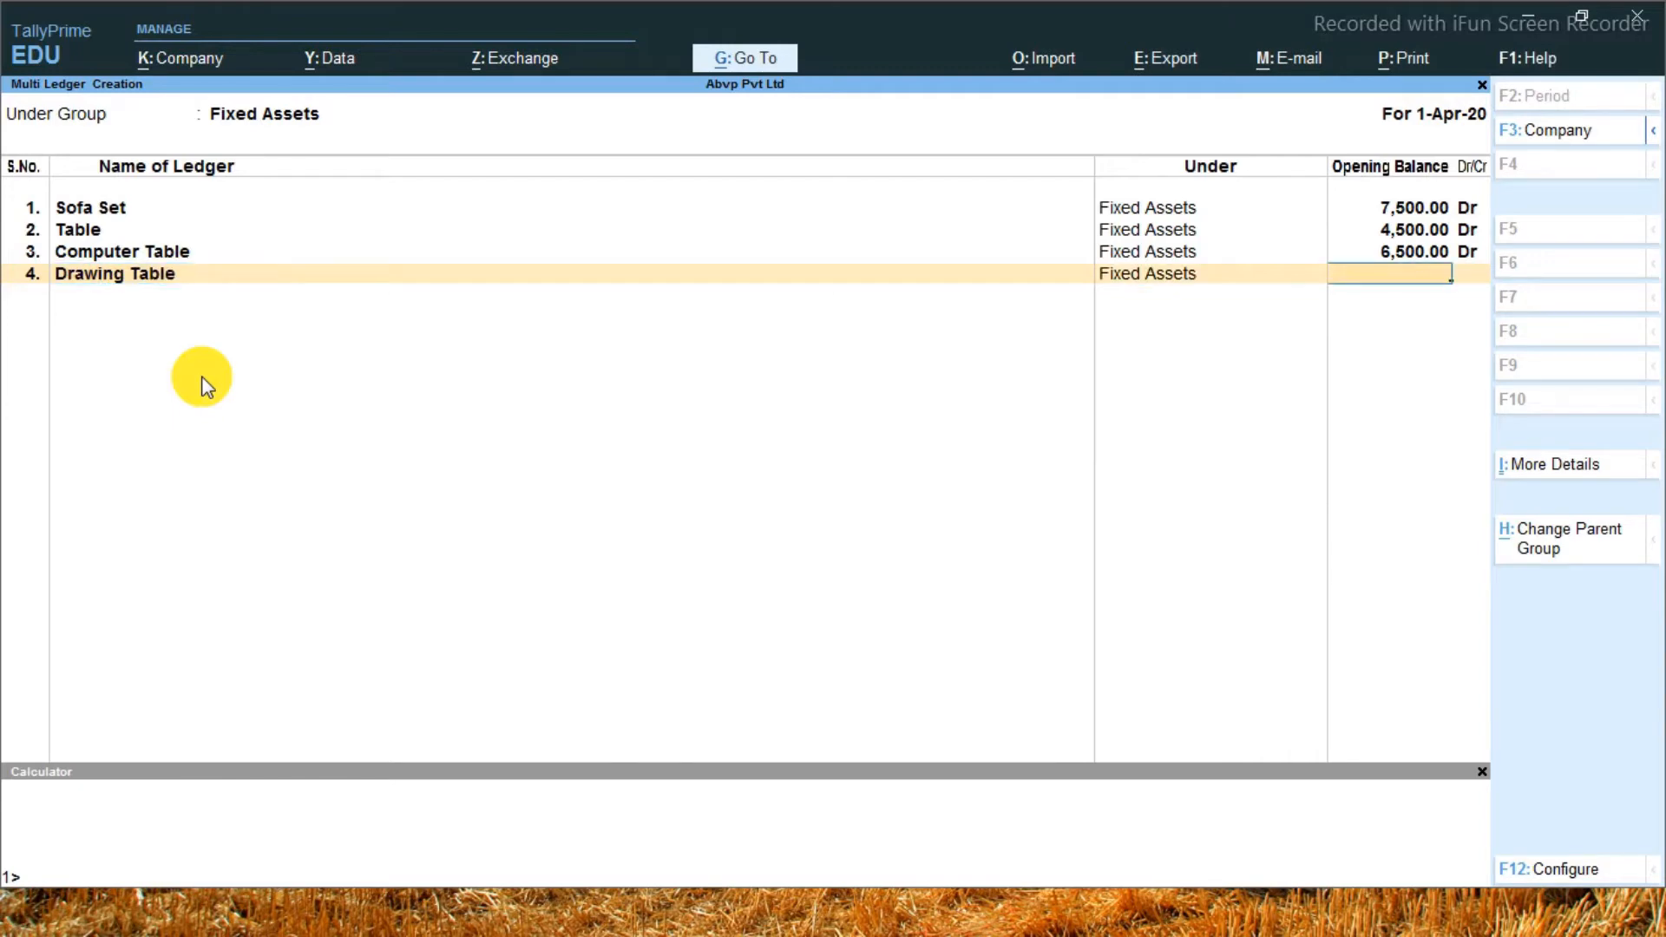
type("8500")
key("Return")
key("Return")
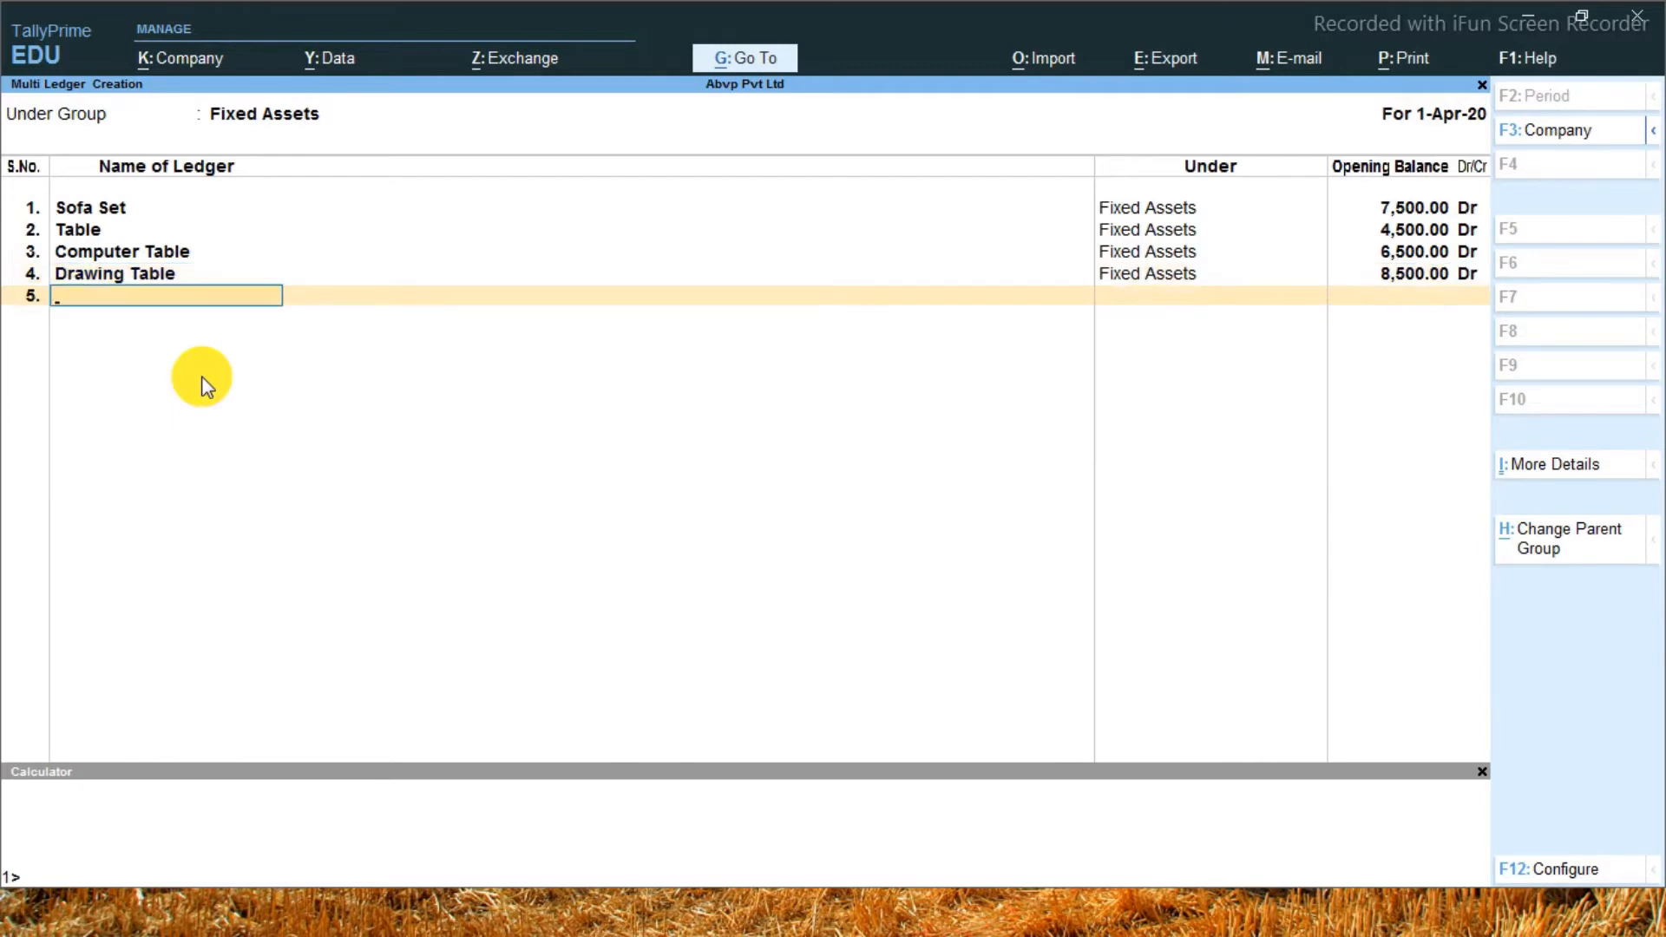
Enter a fifth ledger named Conferance Table with an opening balance of 4,500 Dr
type("F")
key("BackSpace")
type("Conferance Table")
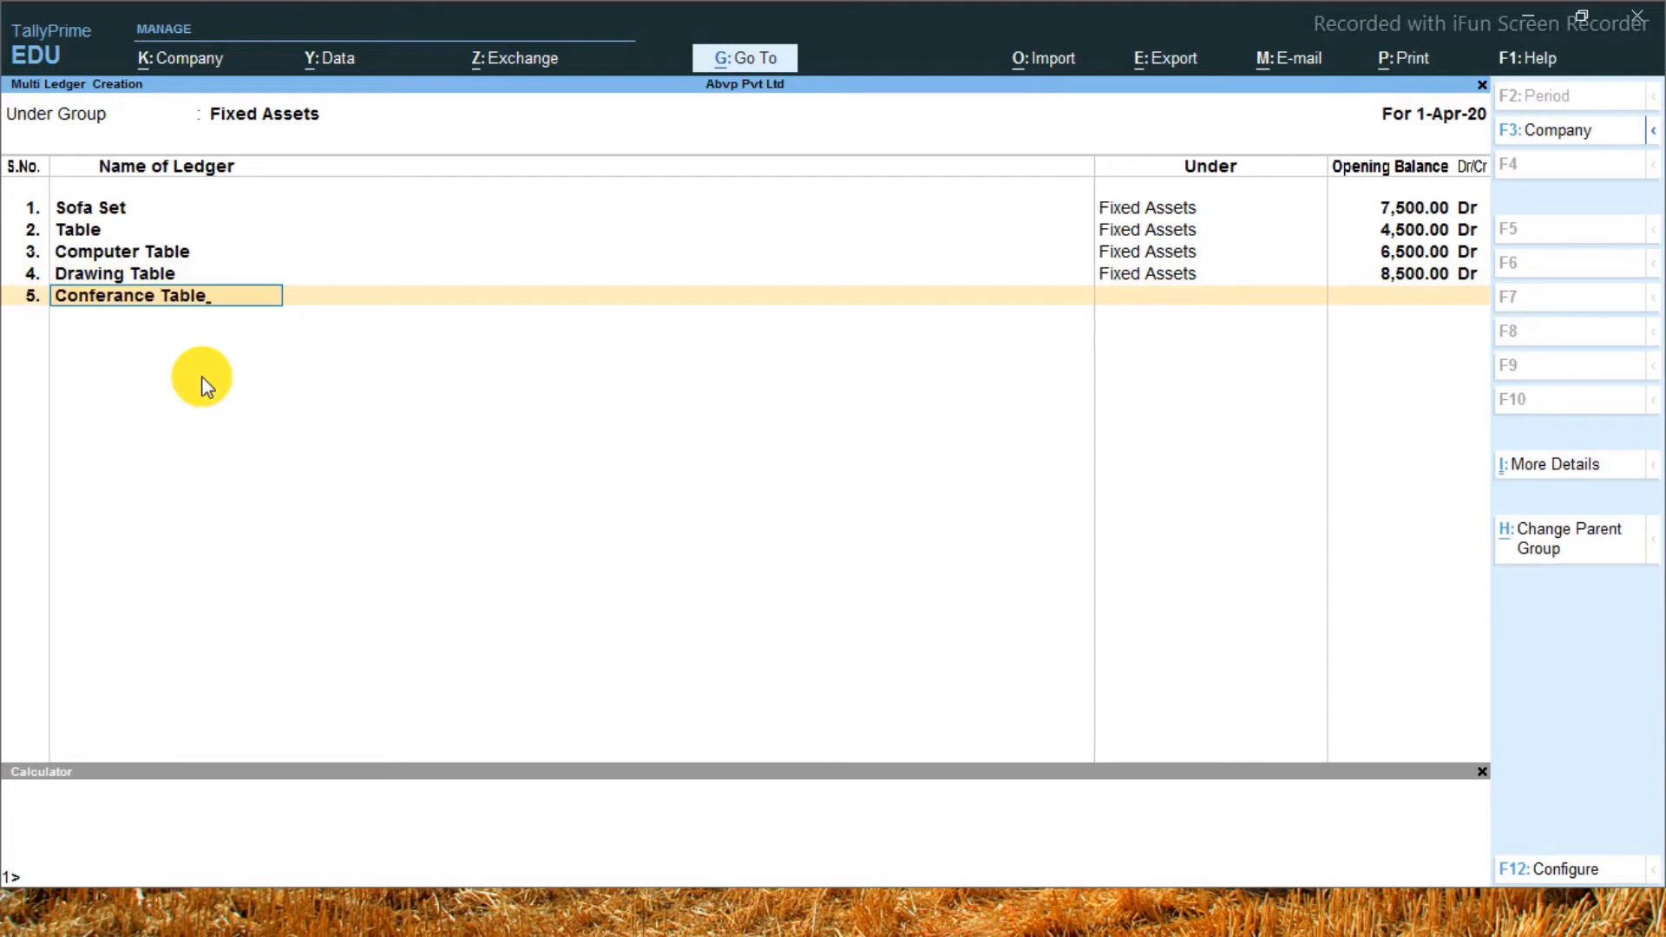
key("Return")
type("4500")
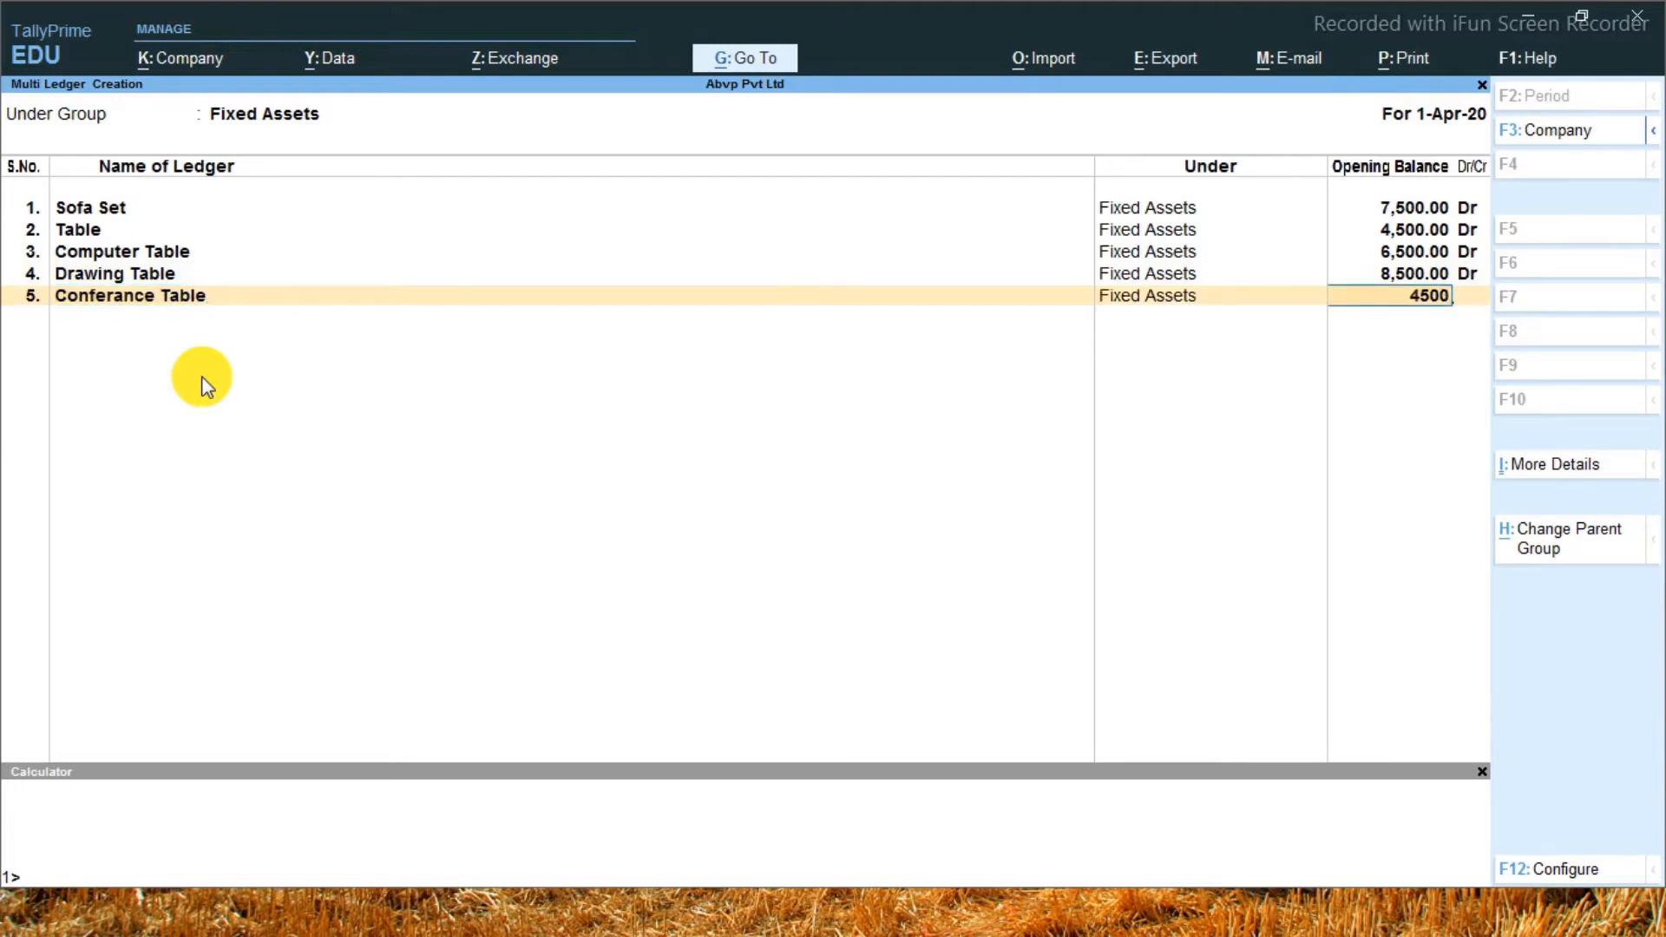
key("Return")
key("Return")
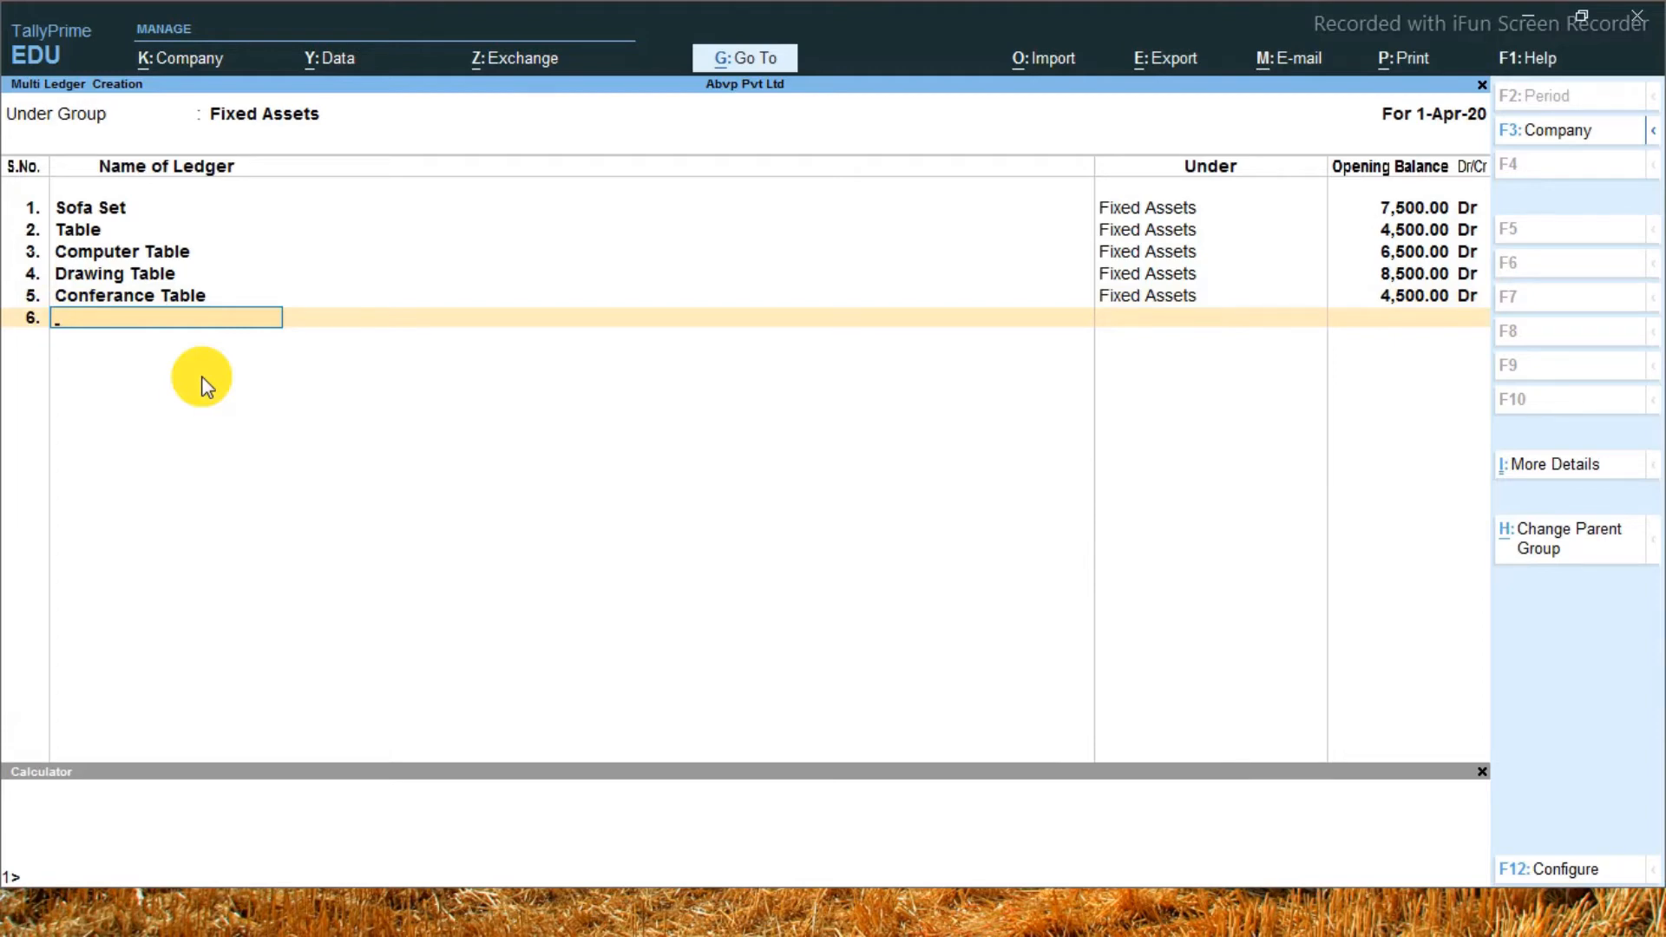
Enter a sixth ledger named Meeting Table with an opening balance of 74,255 Dr, then save all the ledgers and return to the Gateway of Tally
type("Meeting Table")
key("Return")
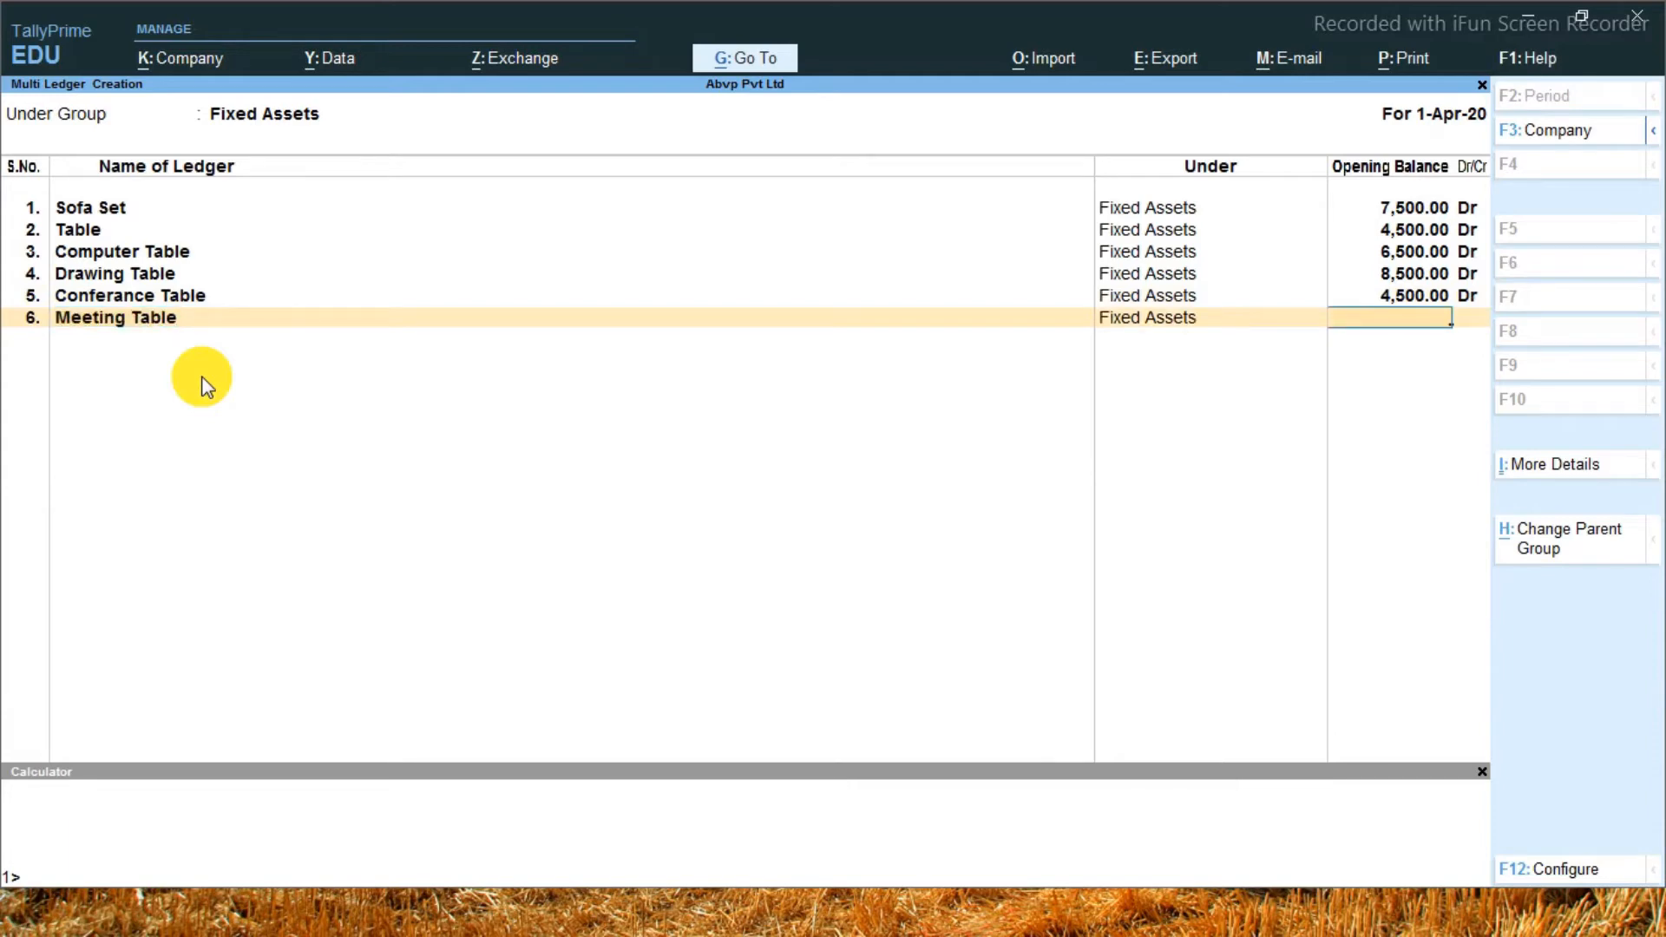
type("74255")
key("Return")
key("Return")
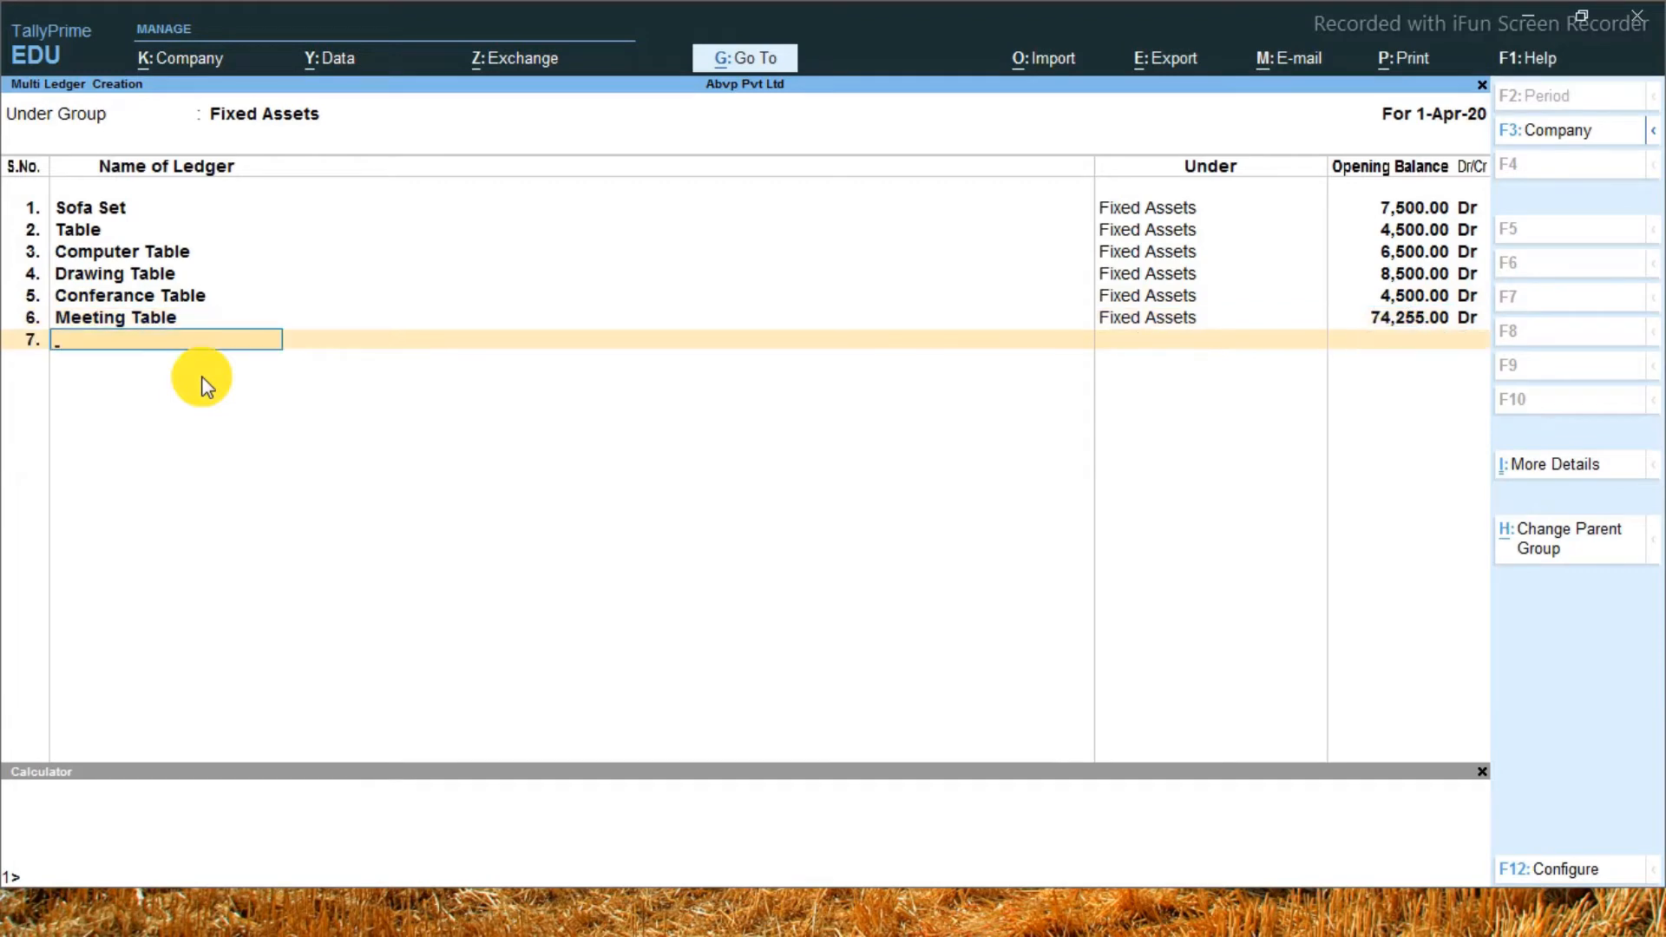
key("Return")
key("y")
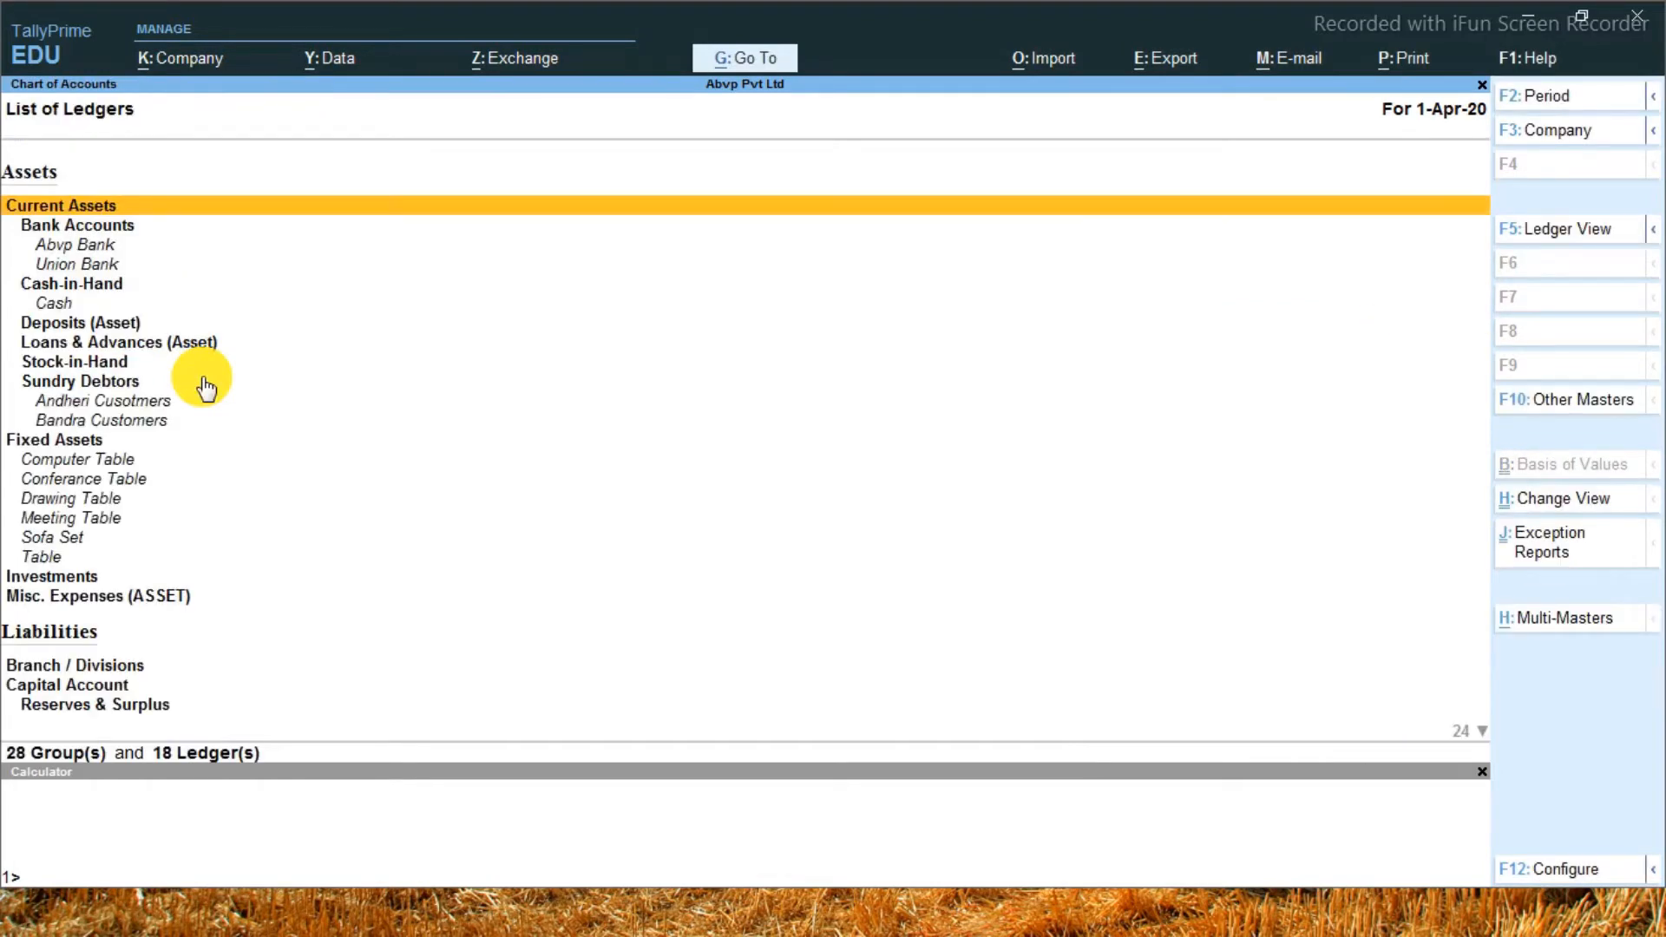
key("Escape")
key("Escape")
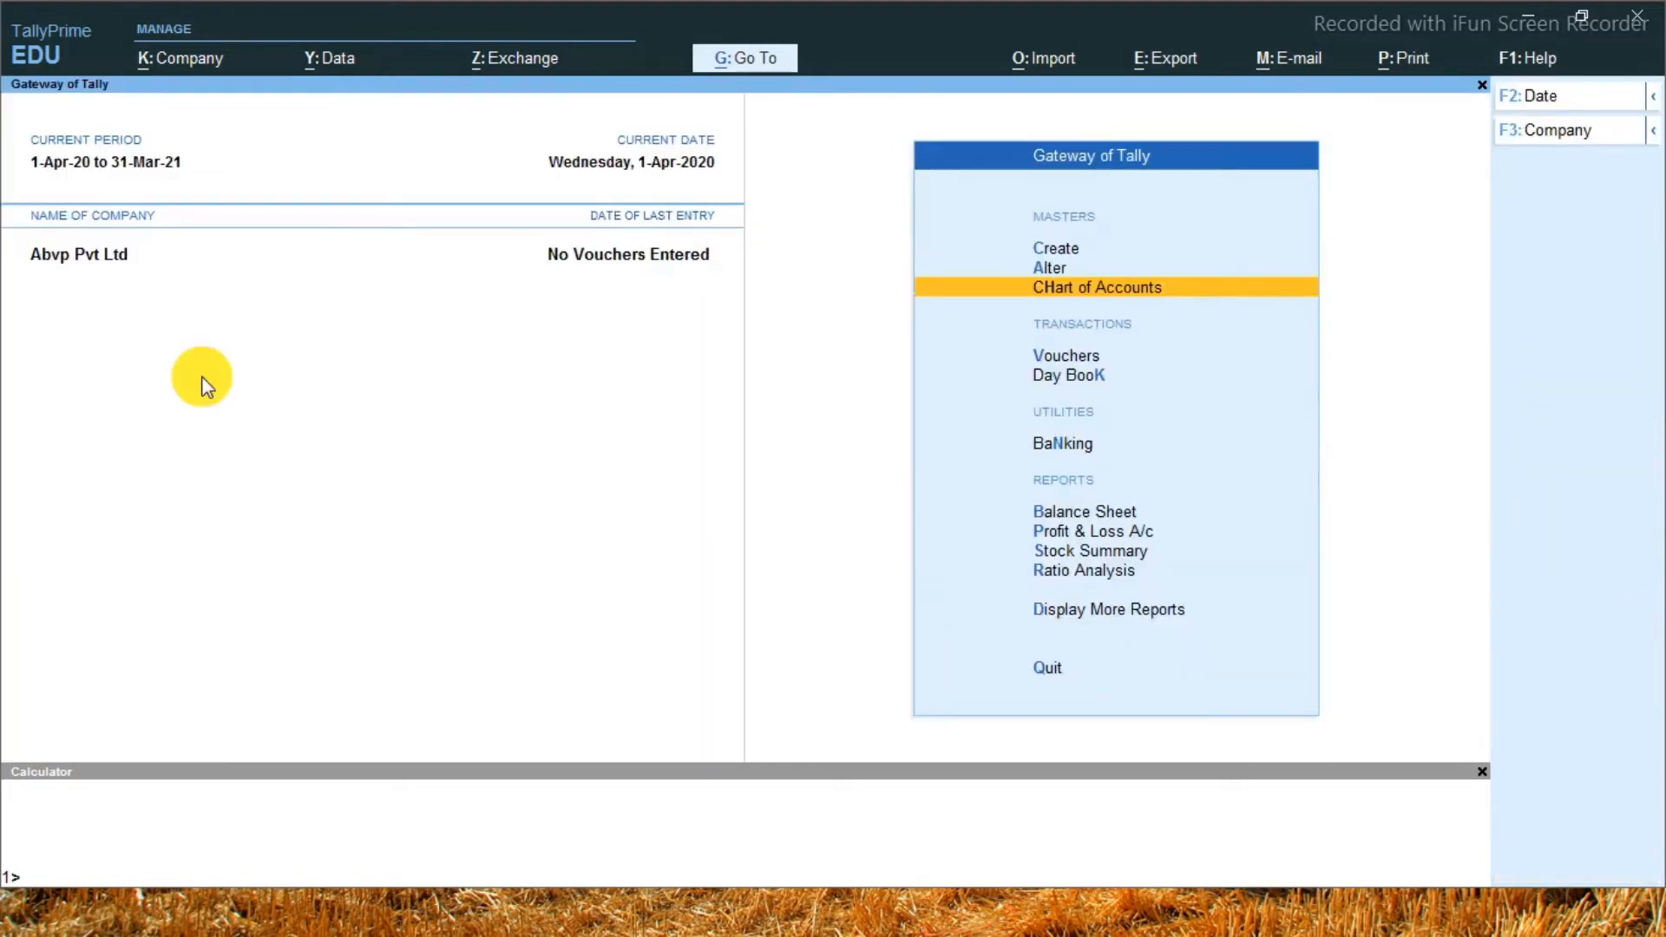
Examine the fixed asset ledgers in the balance sheet's detailed view, then close the report
key("b")
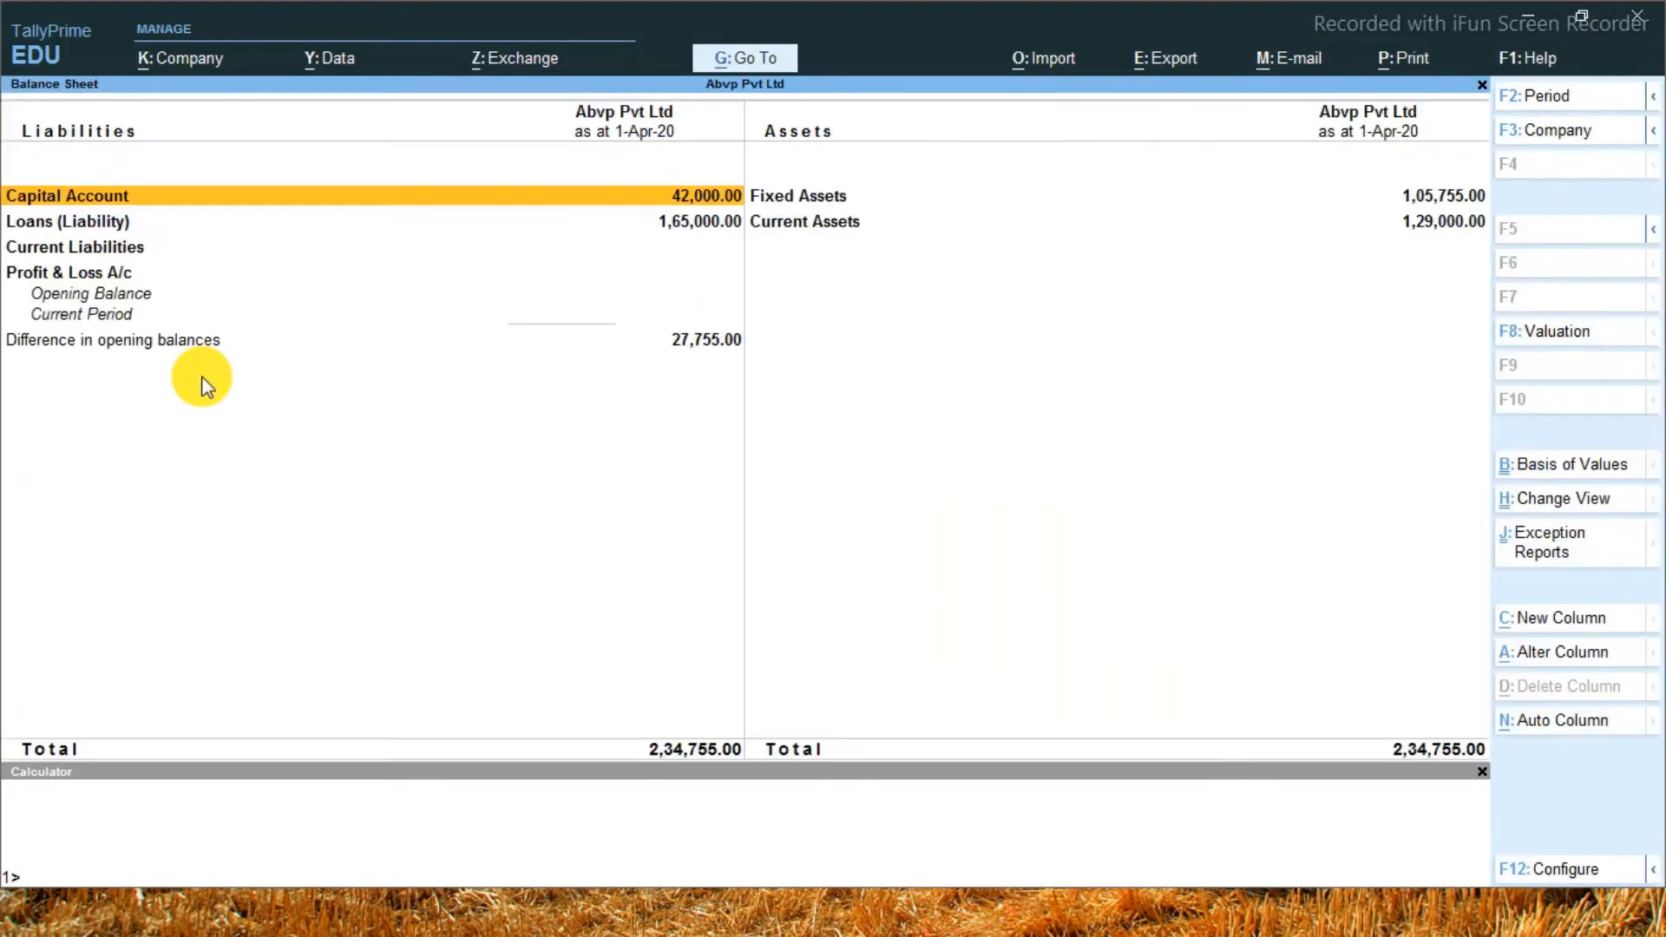
key("alt+F5")
key("Right")
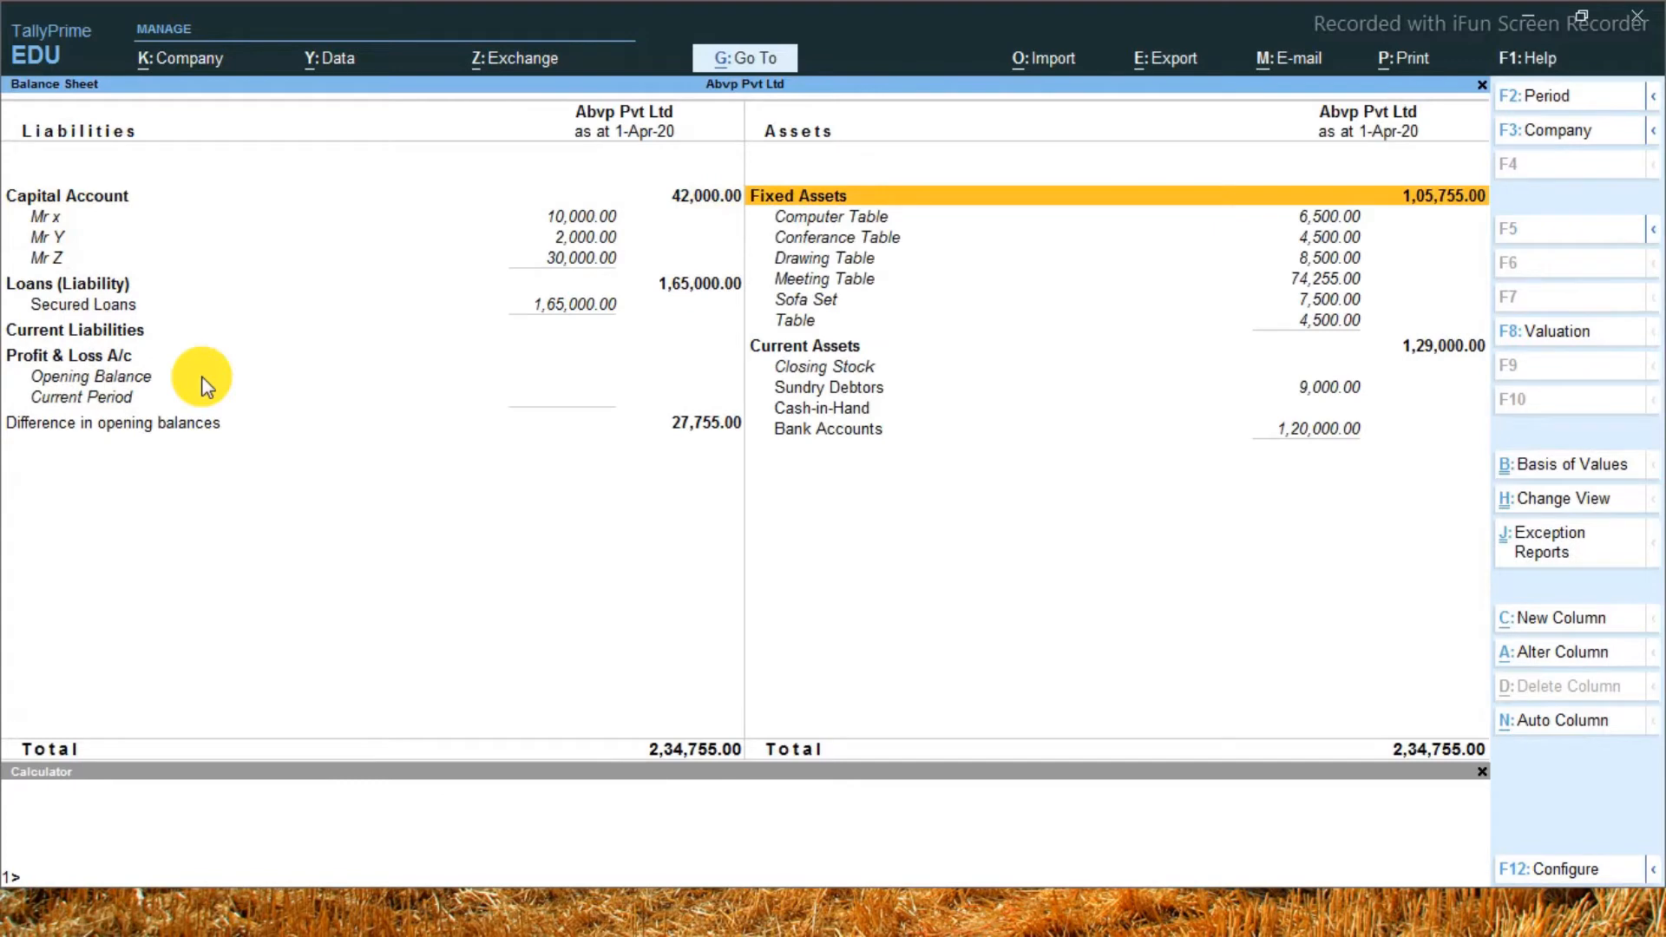
key("Down")
key("Down")
key("Down")
key("Down")
key("Down")
key("Down")
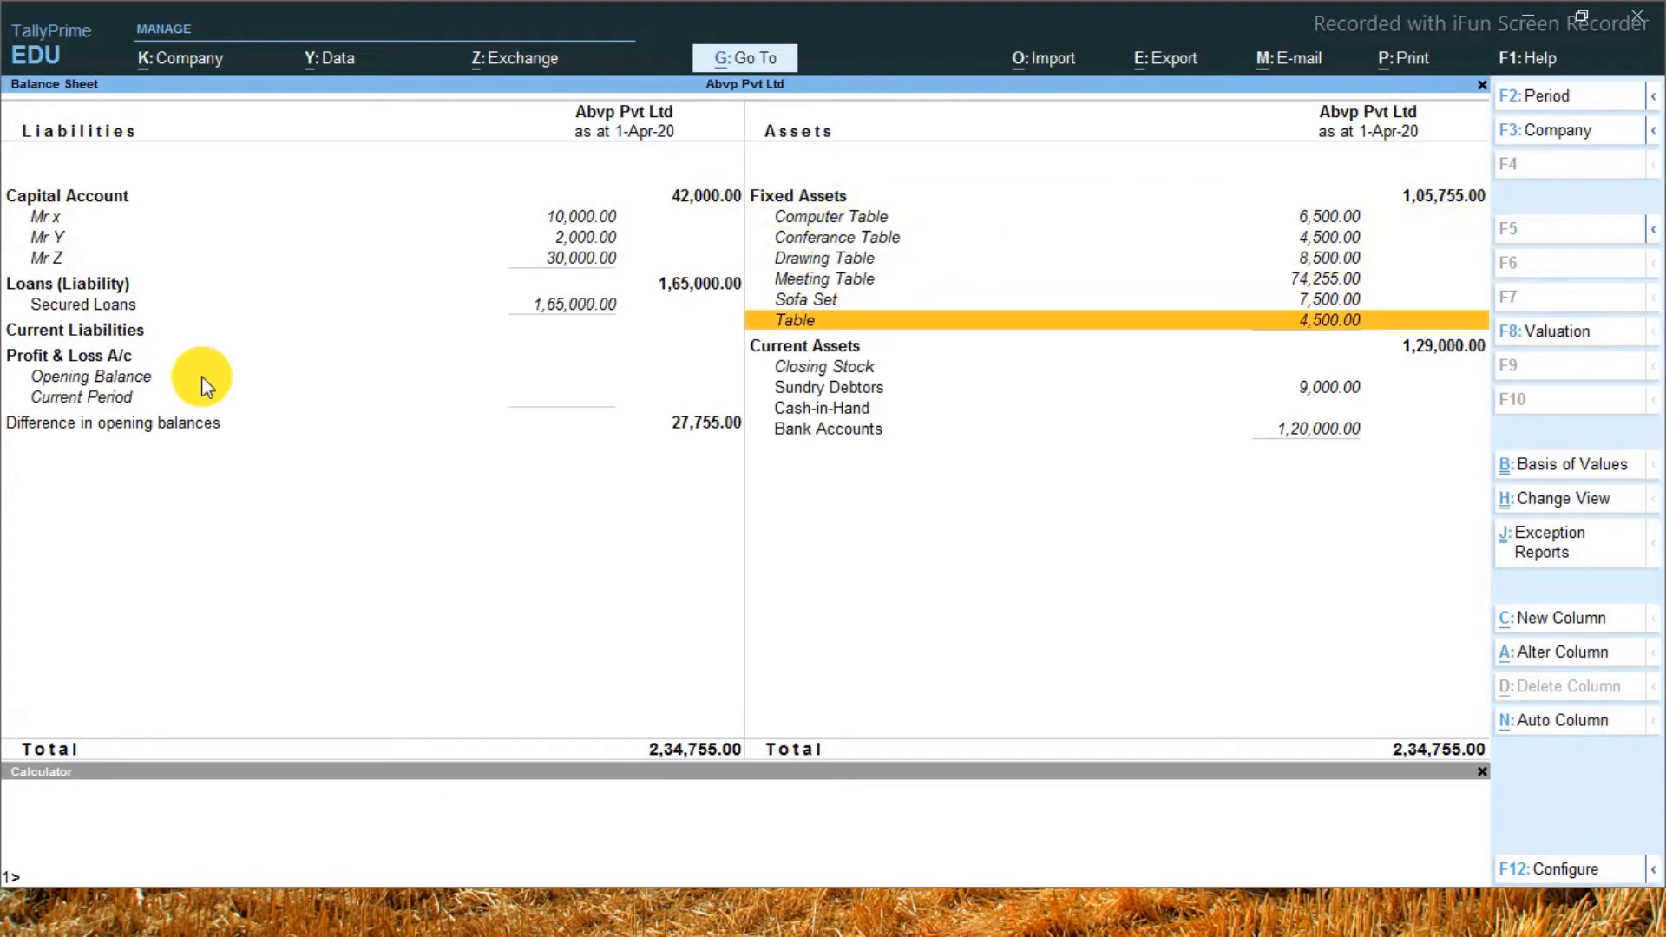
key("Up")
key("Up")
key("Up")
key("Up")
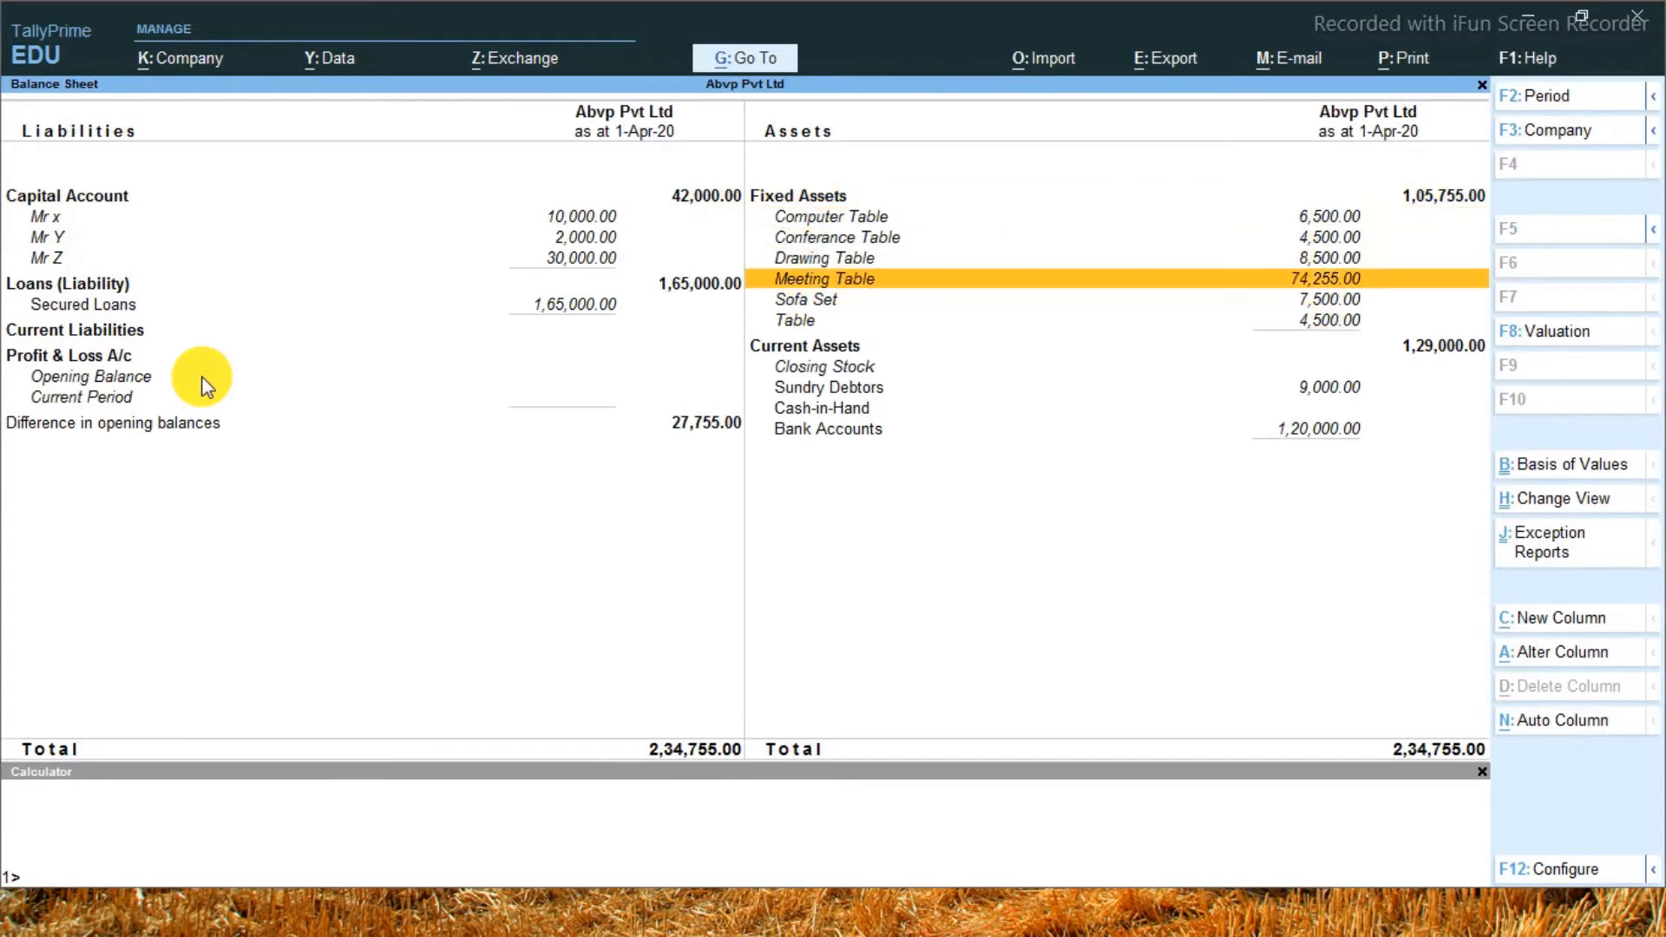
key("Up")
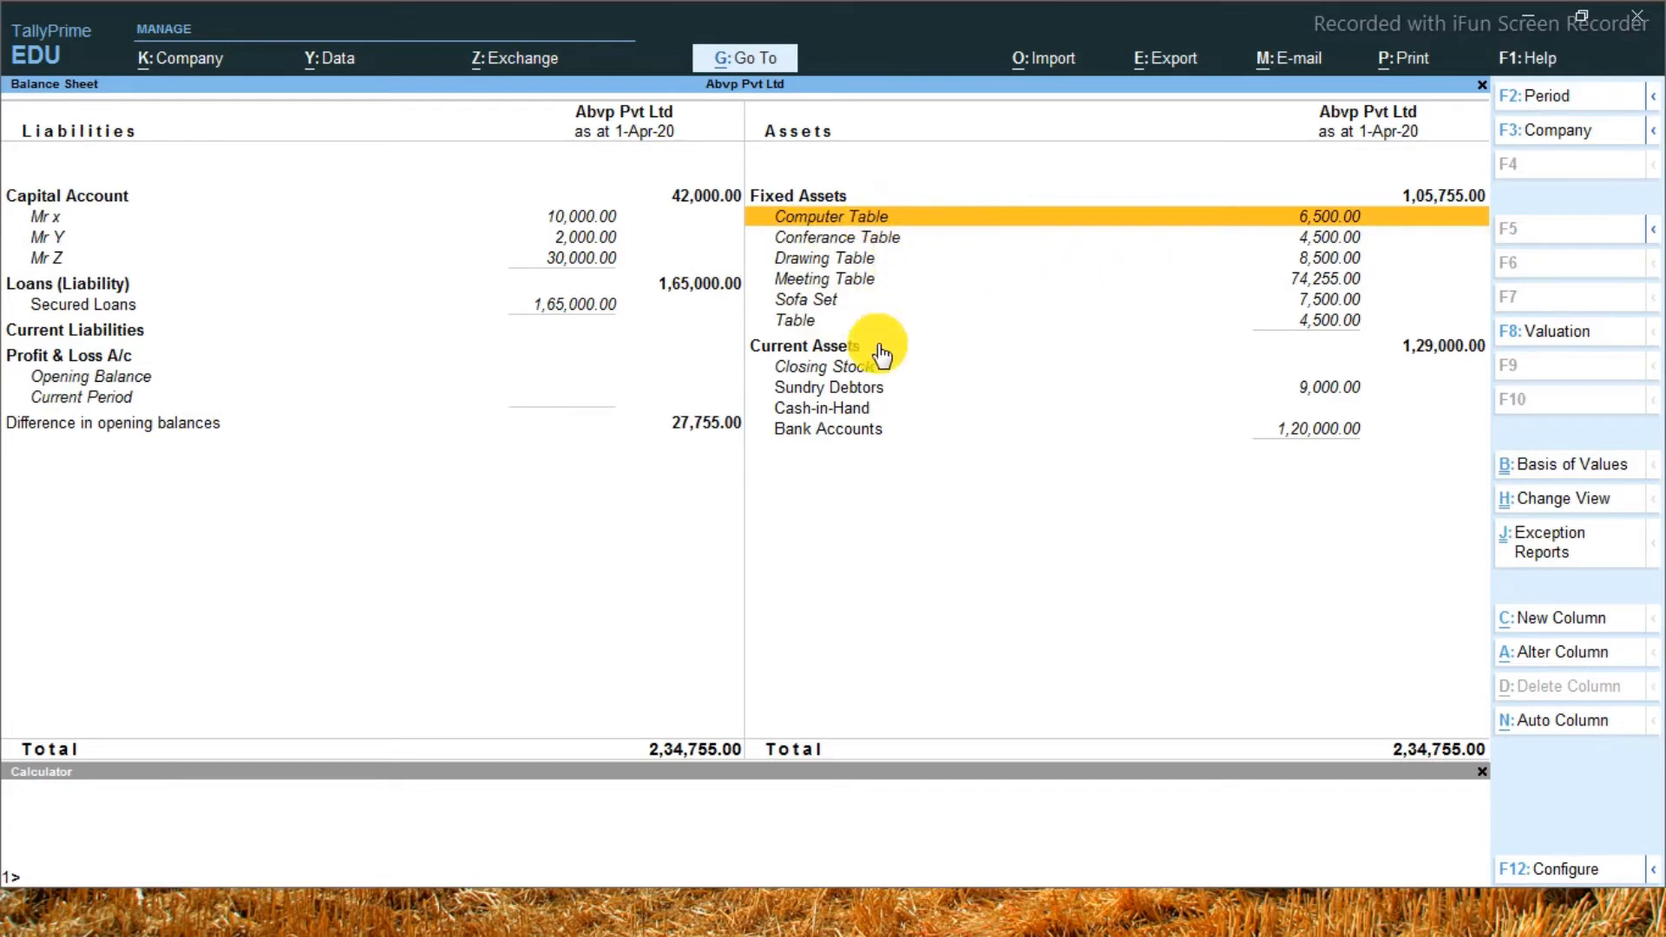
key("ctrl")
key("ctrl")
key("ctrl")
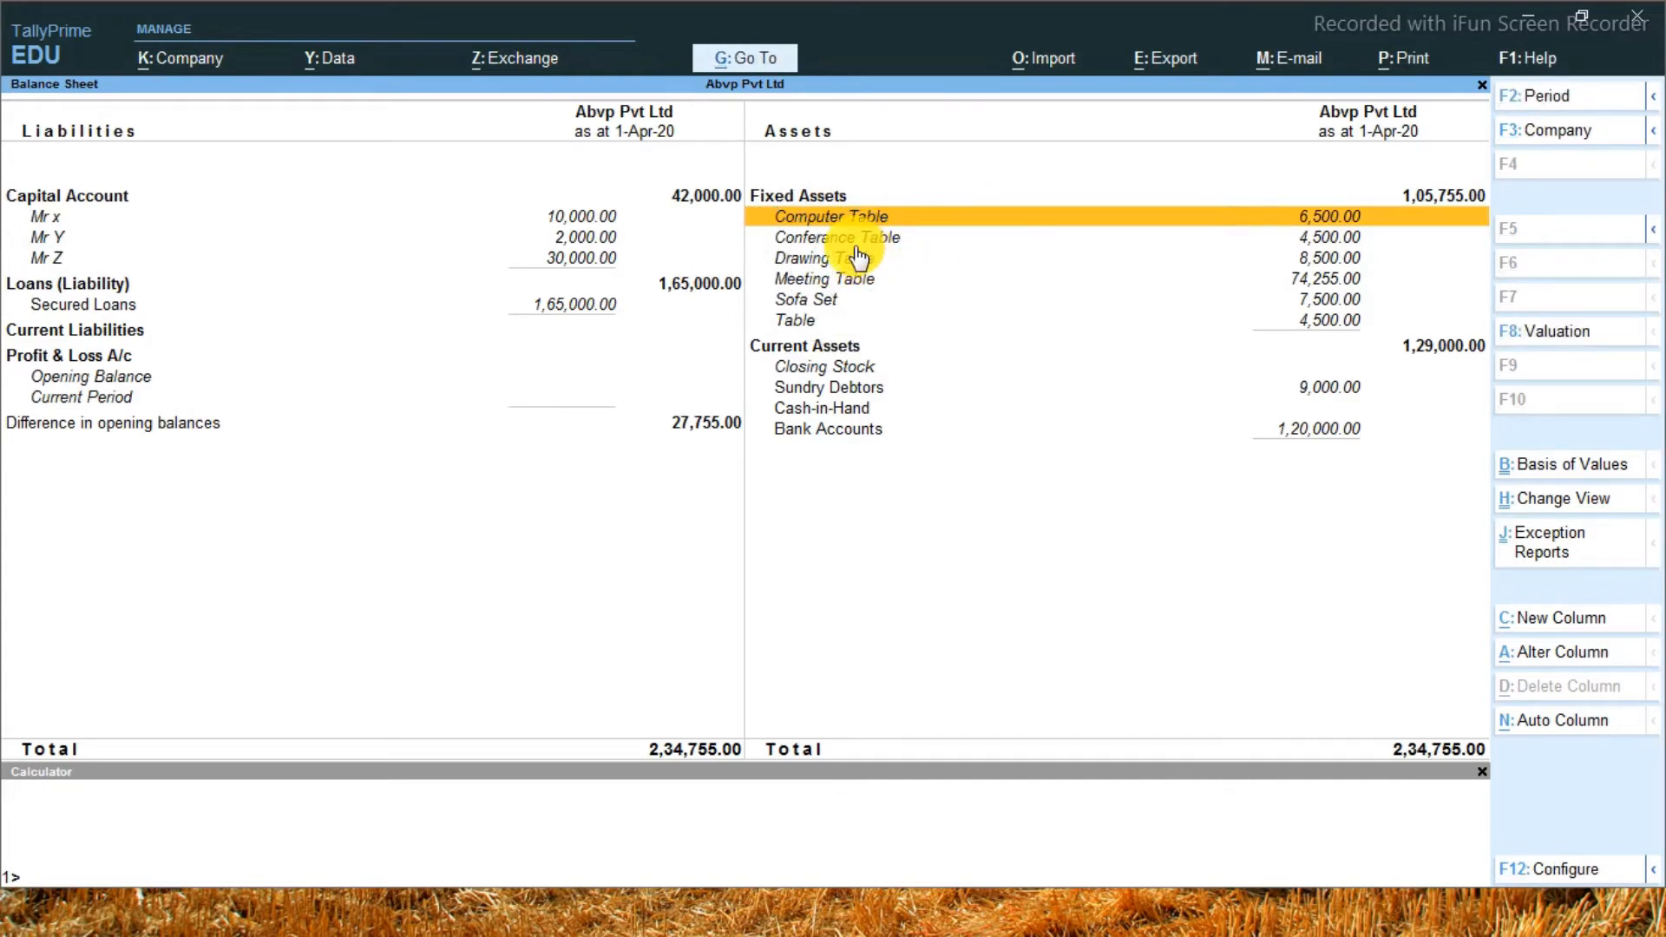
key("Escape")
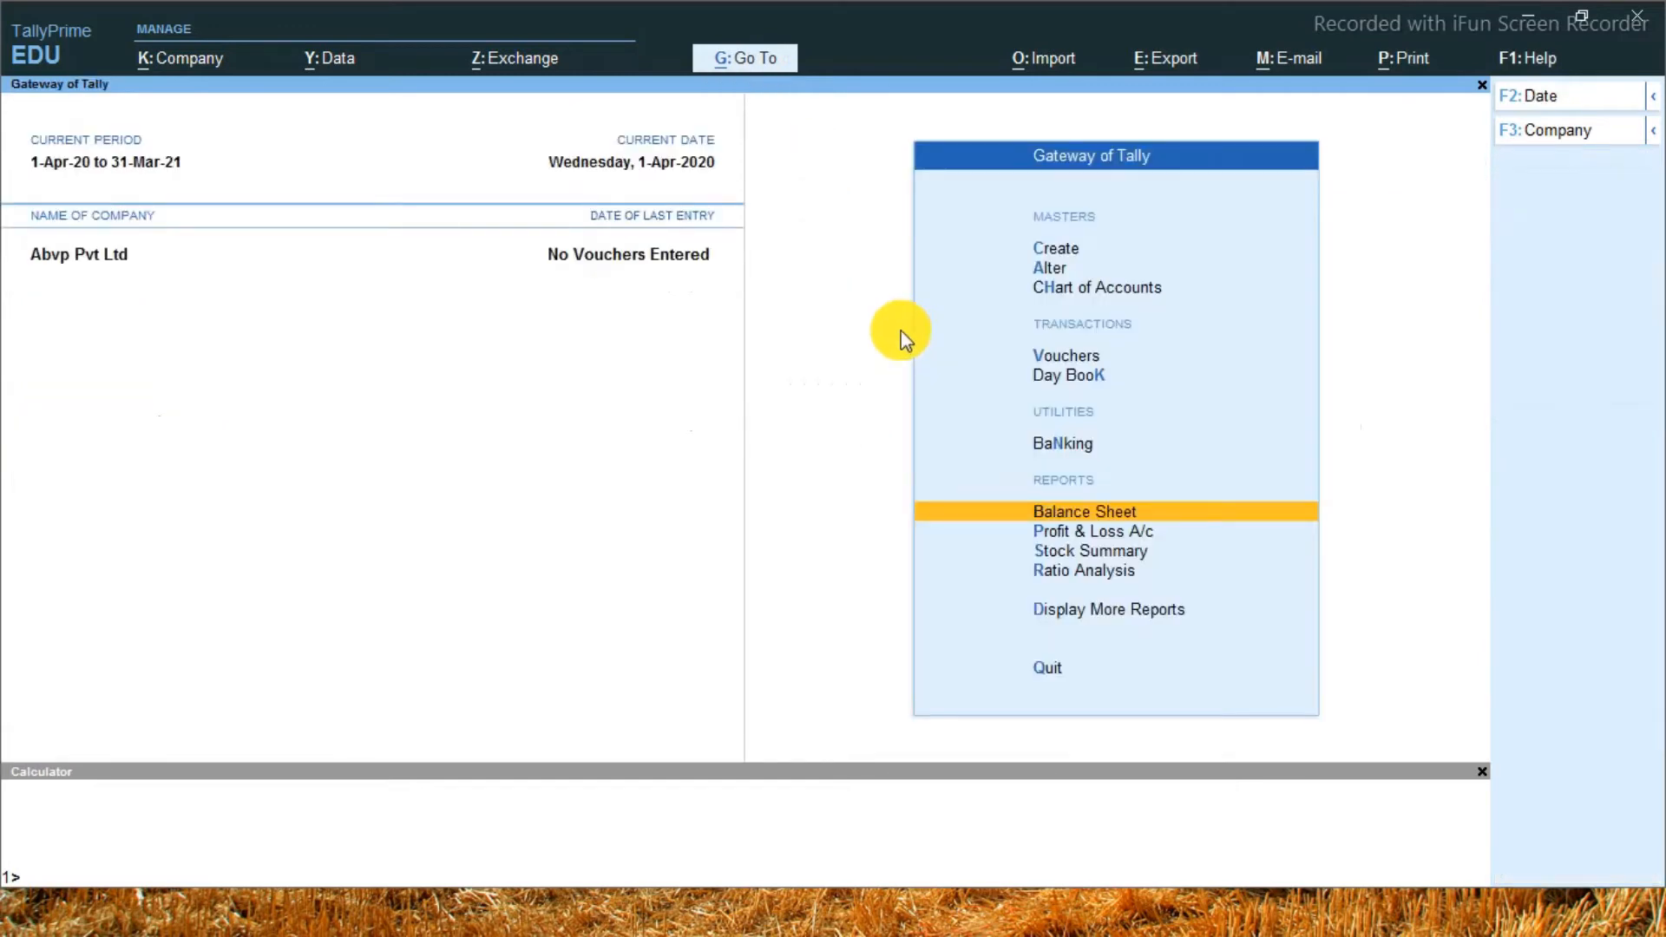
Start creating a new accounting group named My Asset
key("Up")
key("Up")
key("Up")
key("Up")
key("Up")
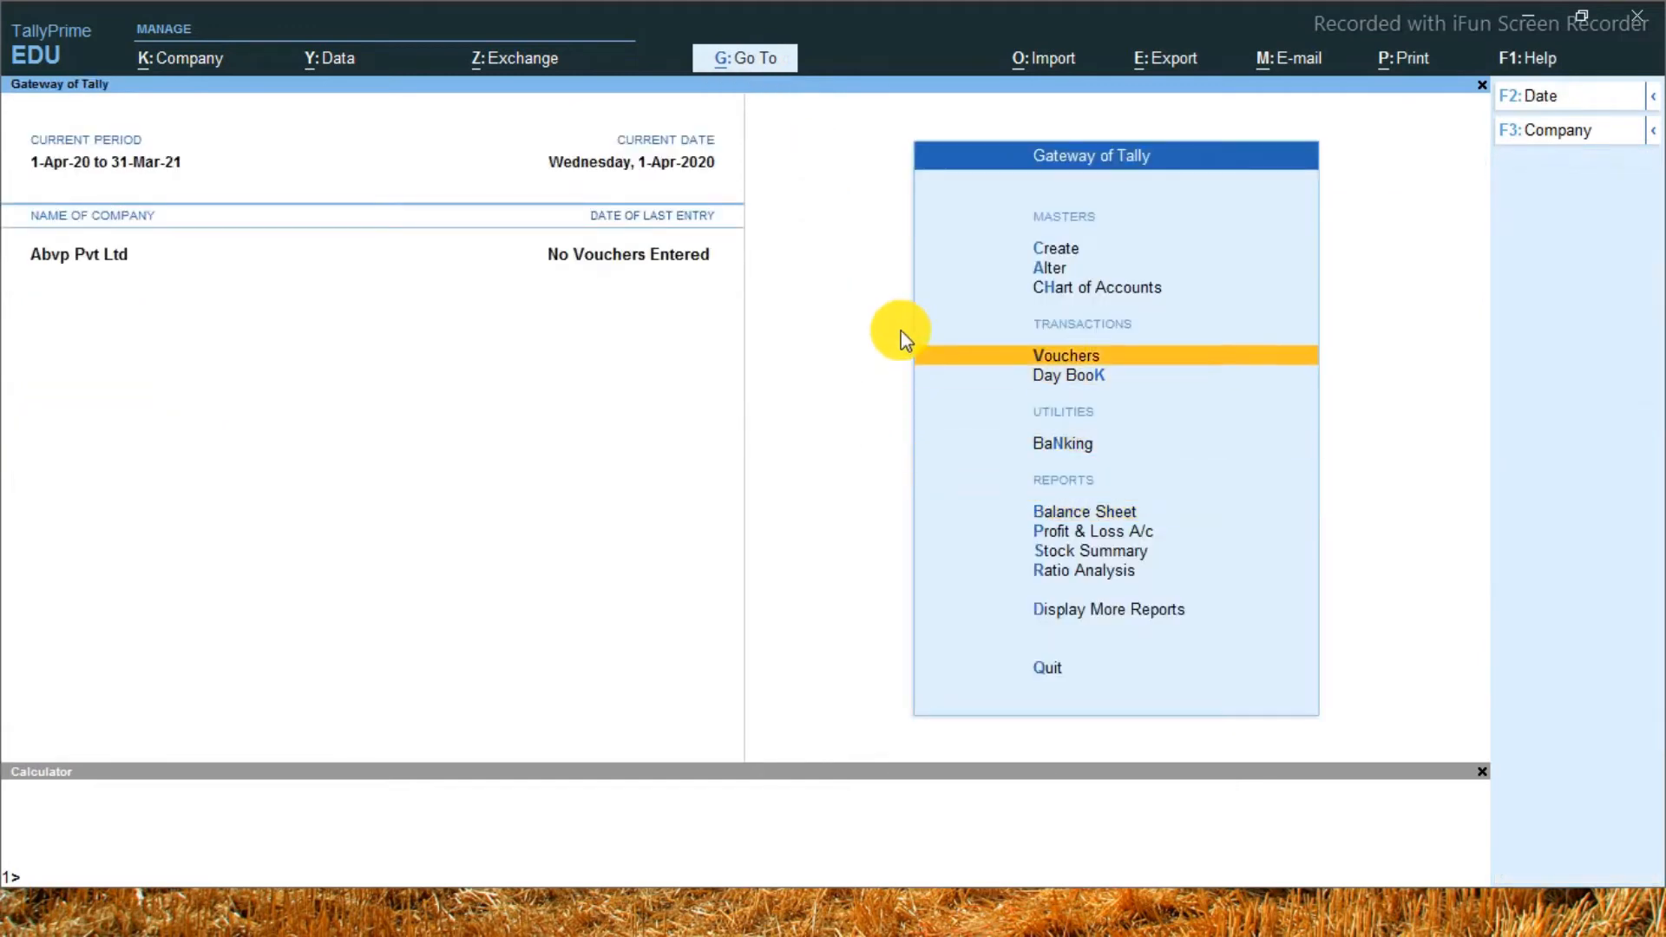
key("Up")
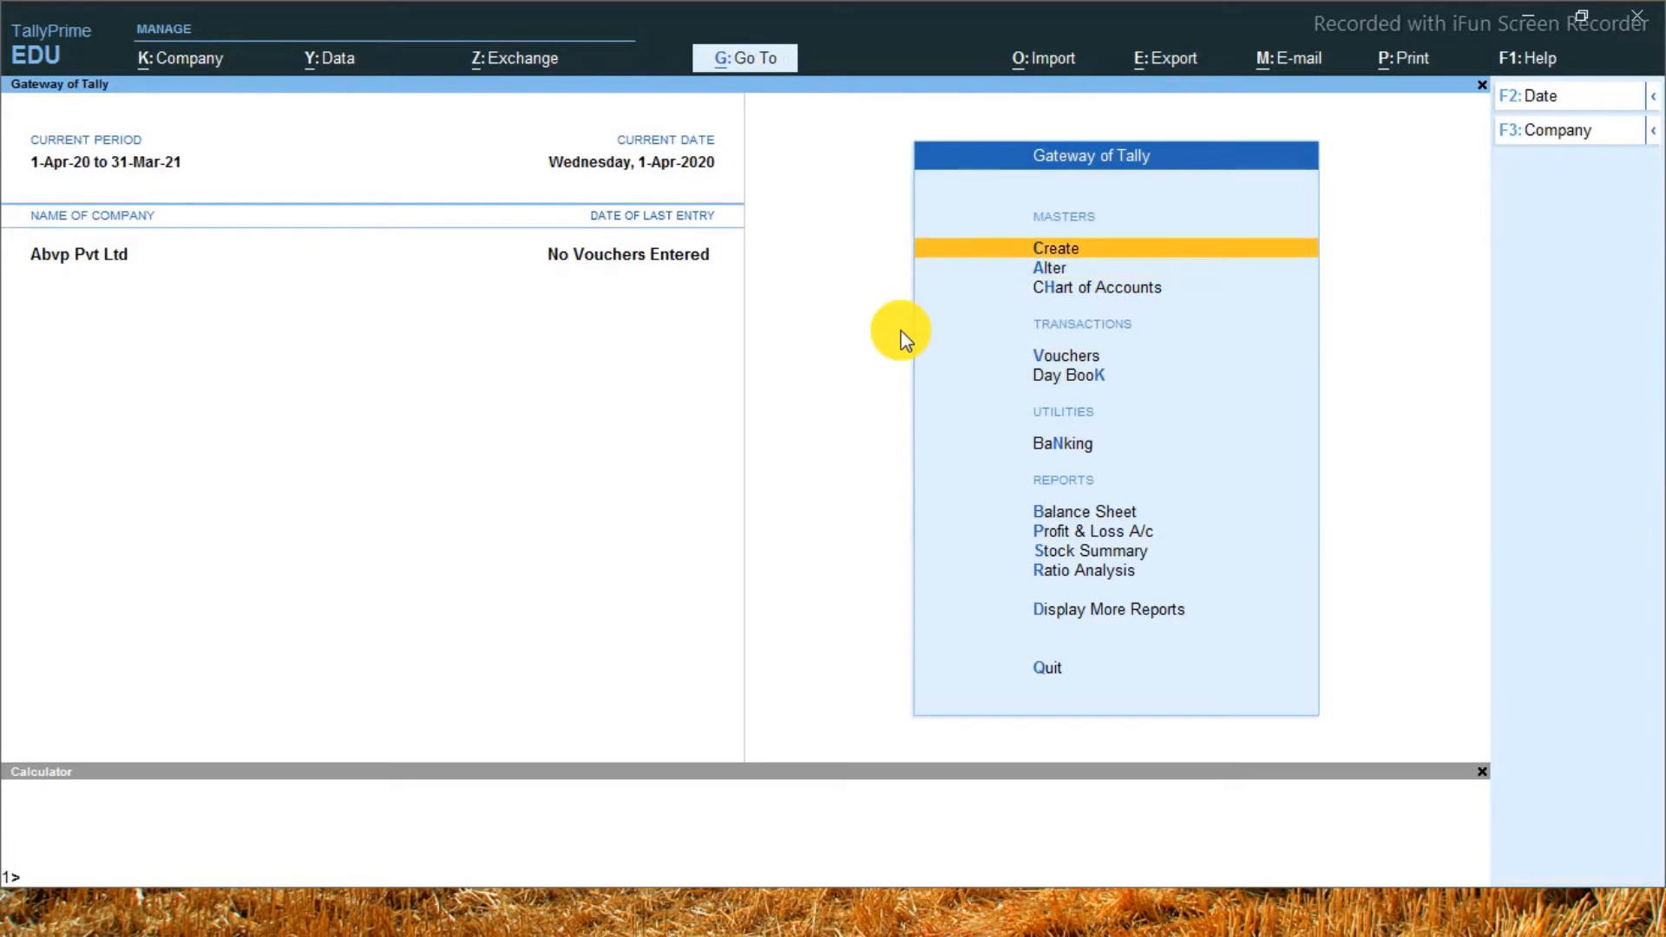
key("Return")
key("Down")
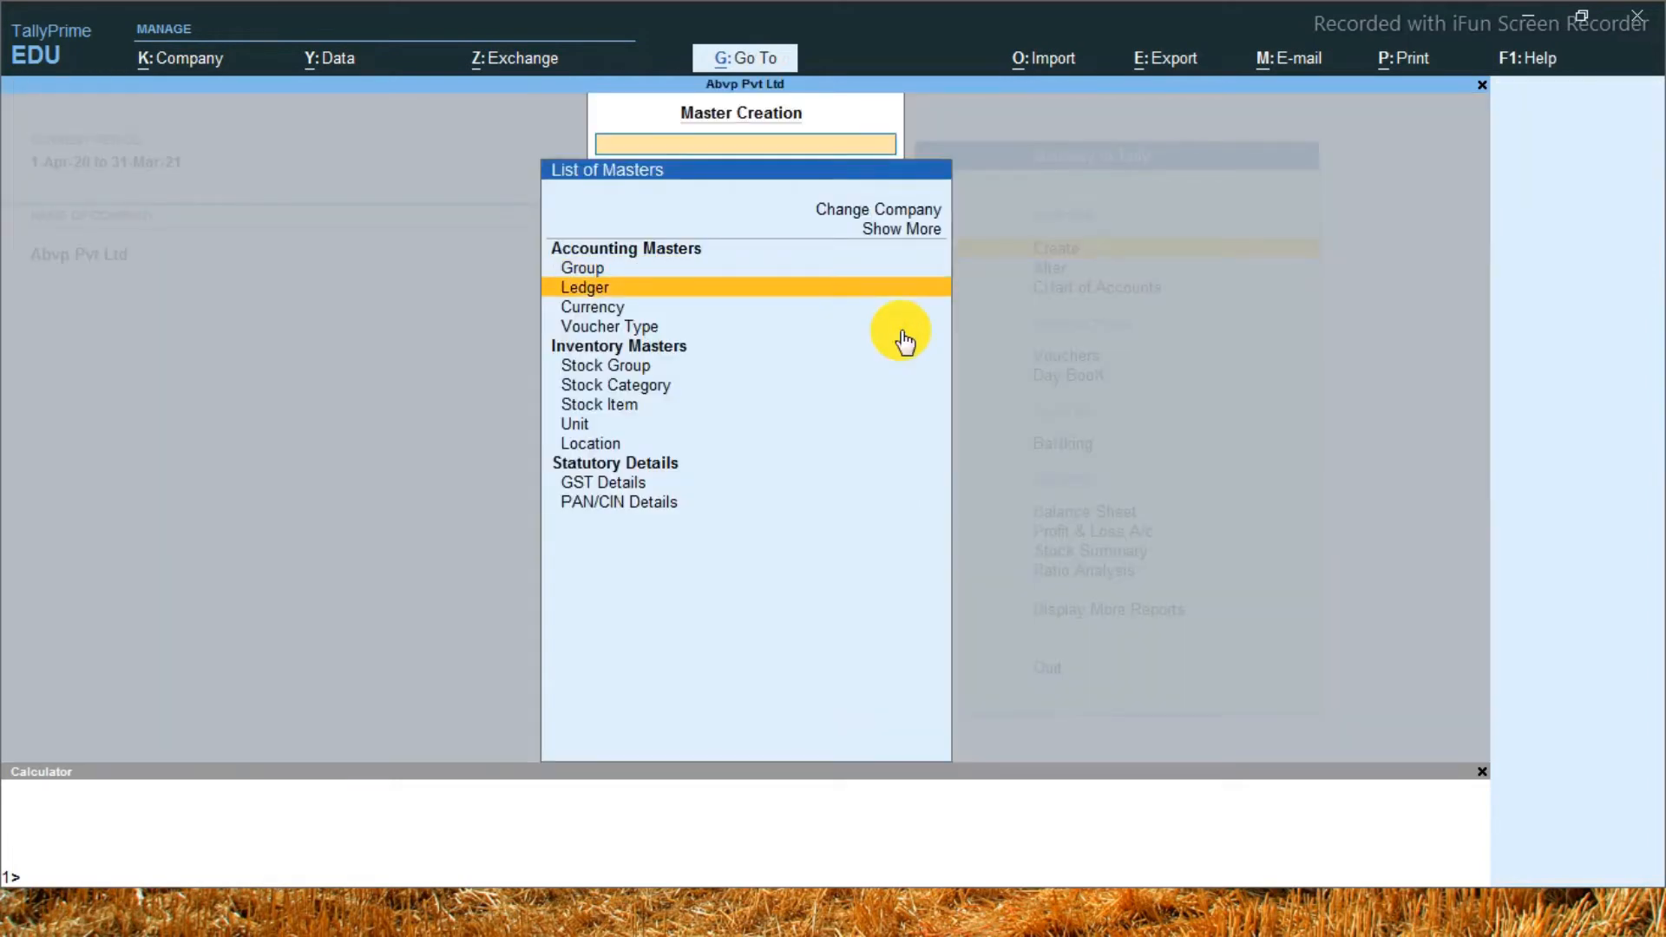
key("Up")
key("Return")
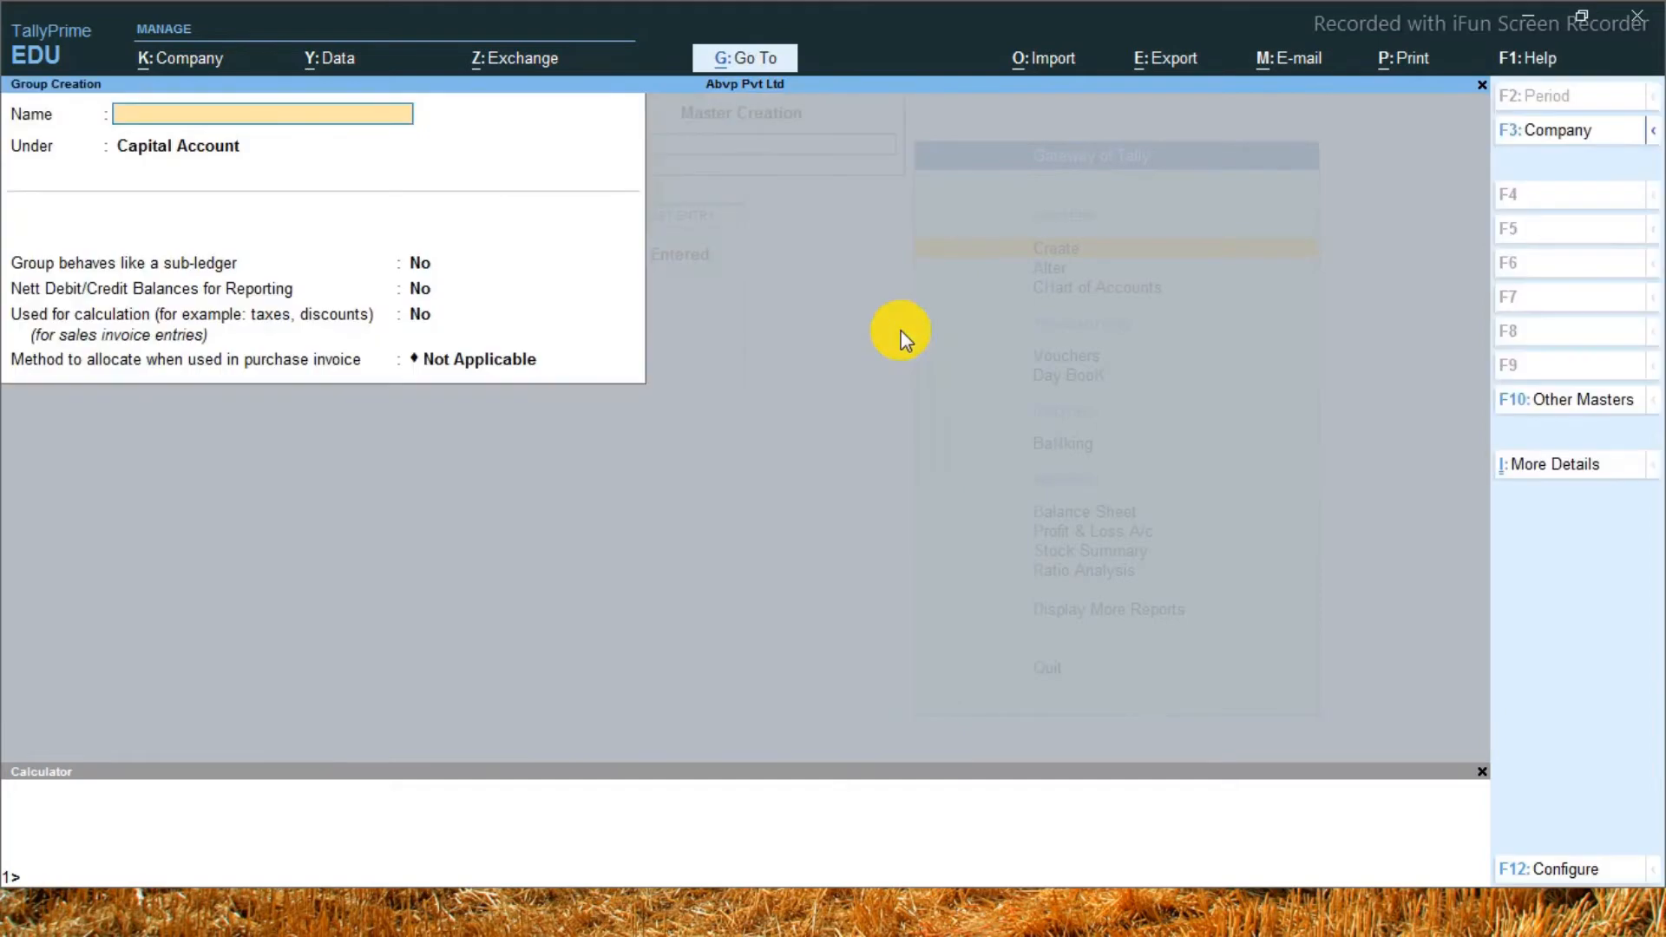
type("My Asset")
key("Return")
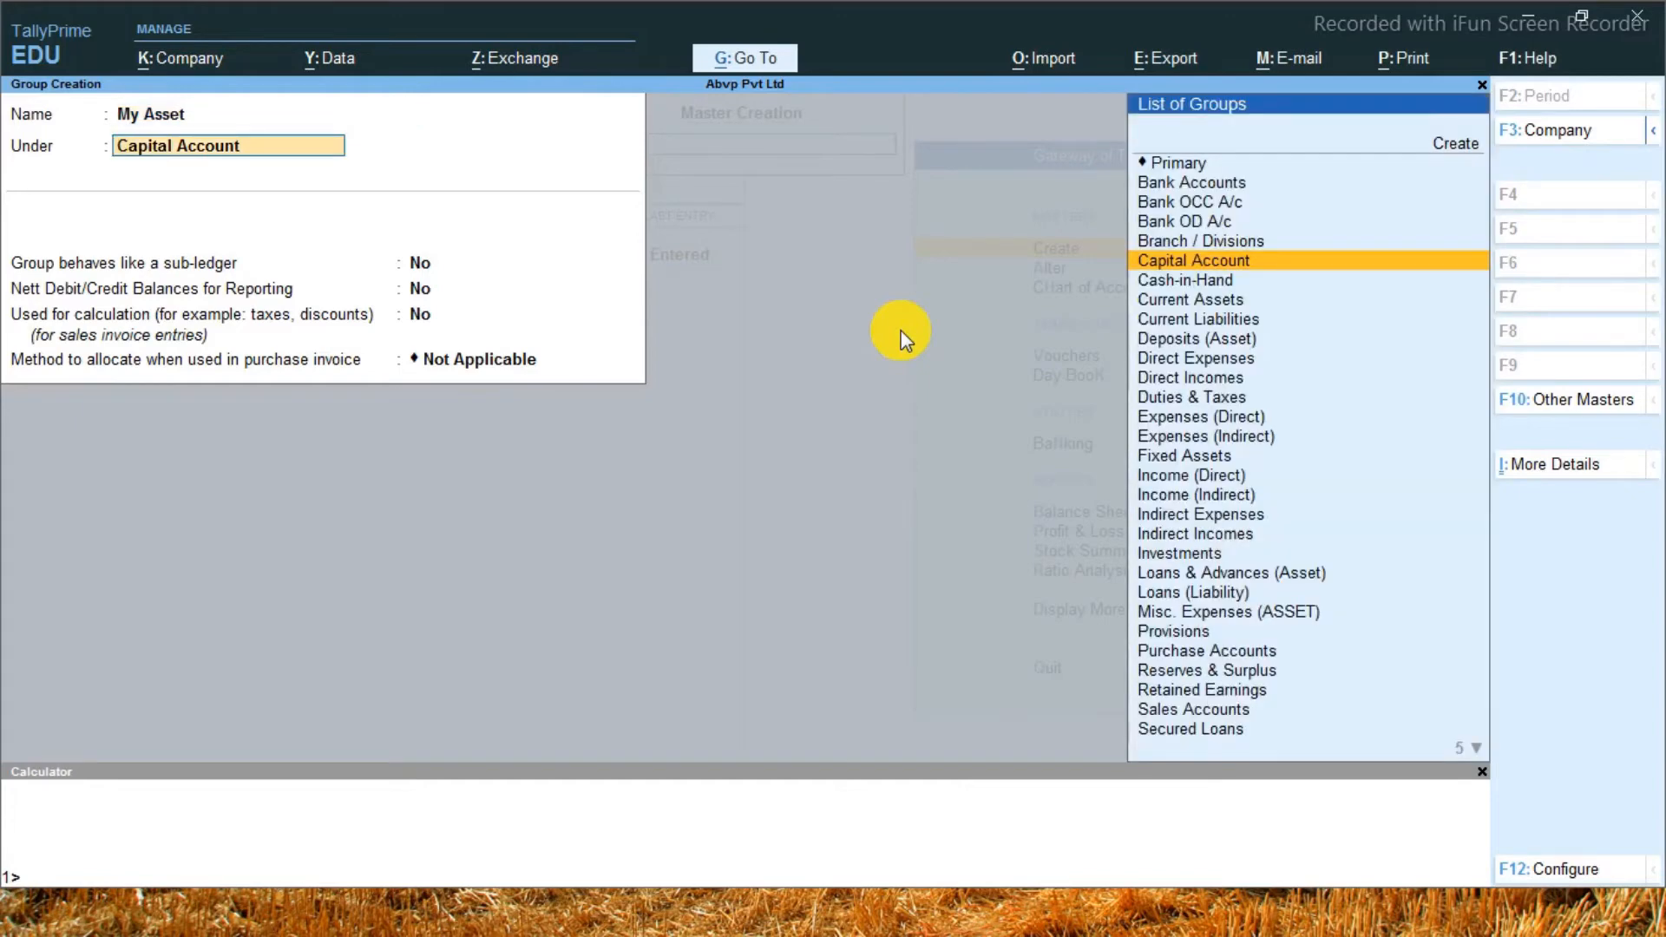
Place the My Asset group under Fixed Assets, save it, and return to the Gateway of Tally
type("Fi")
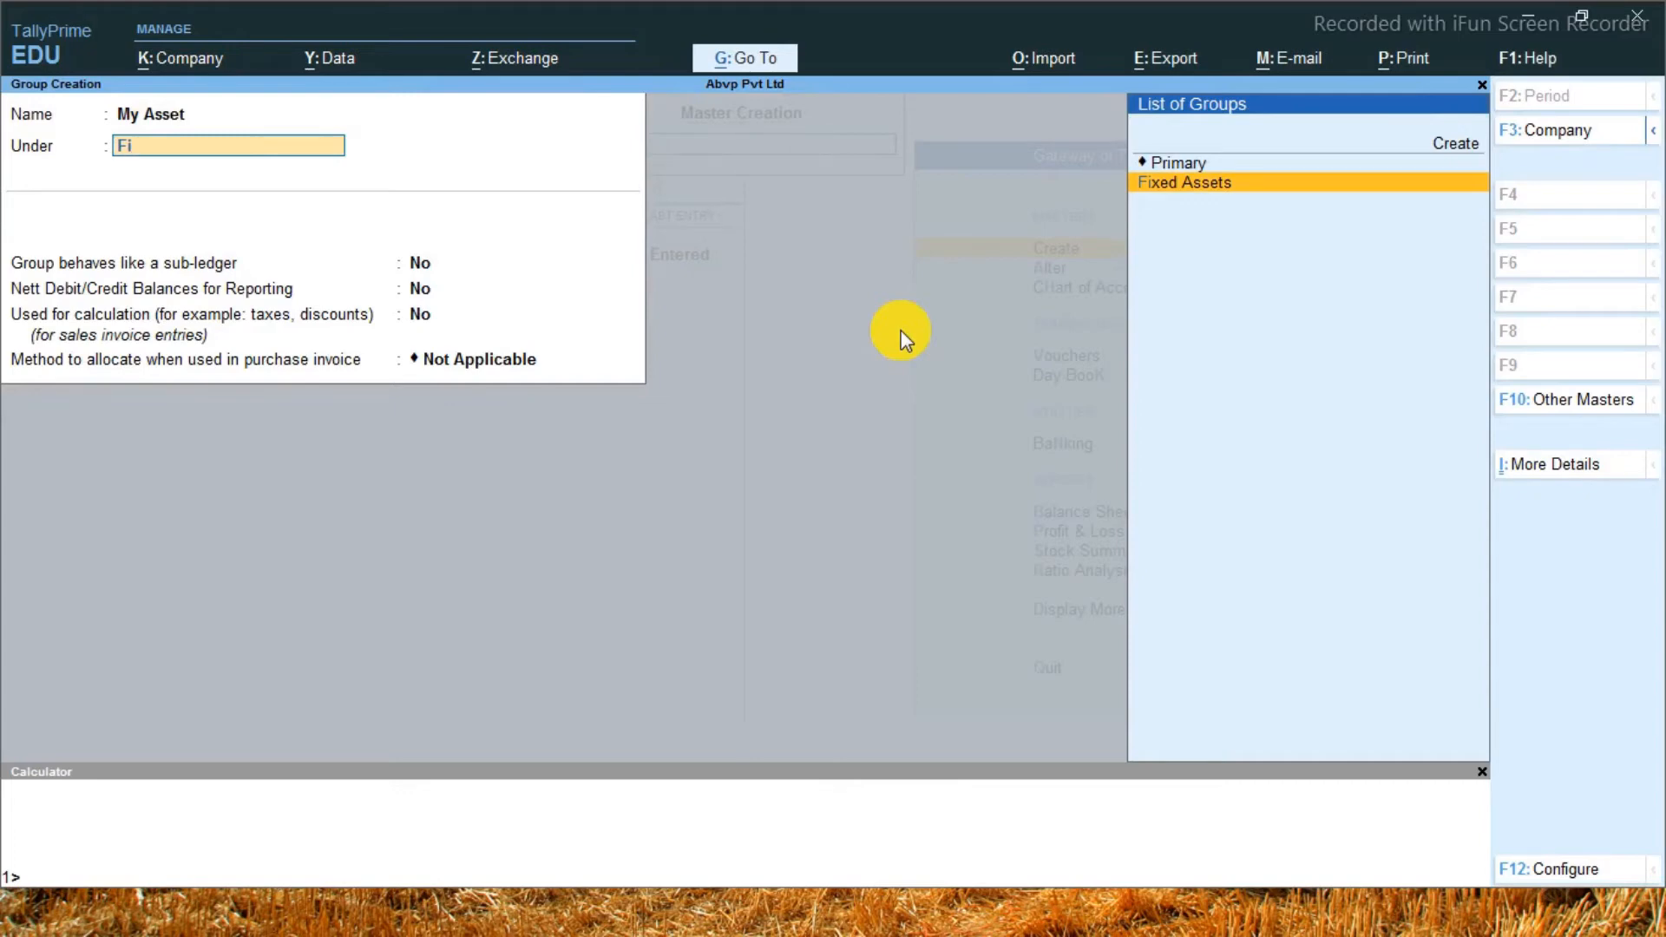
key("Return")
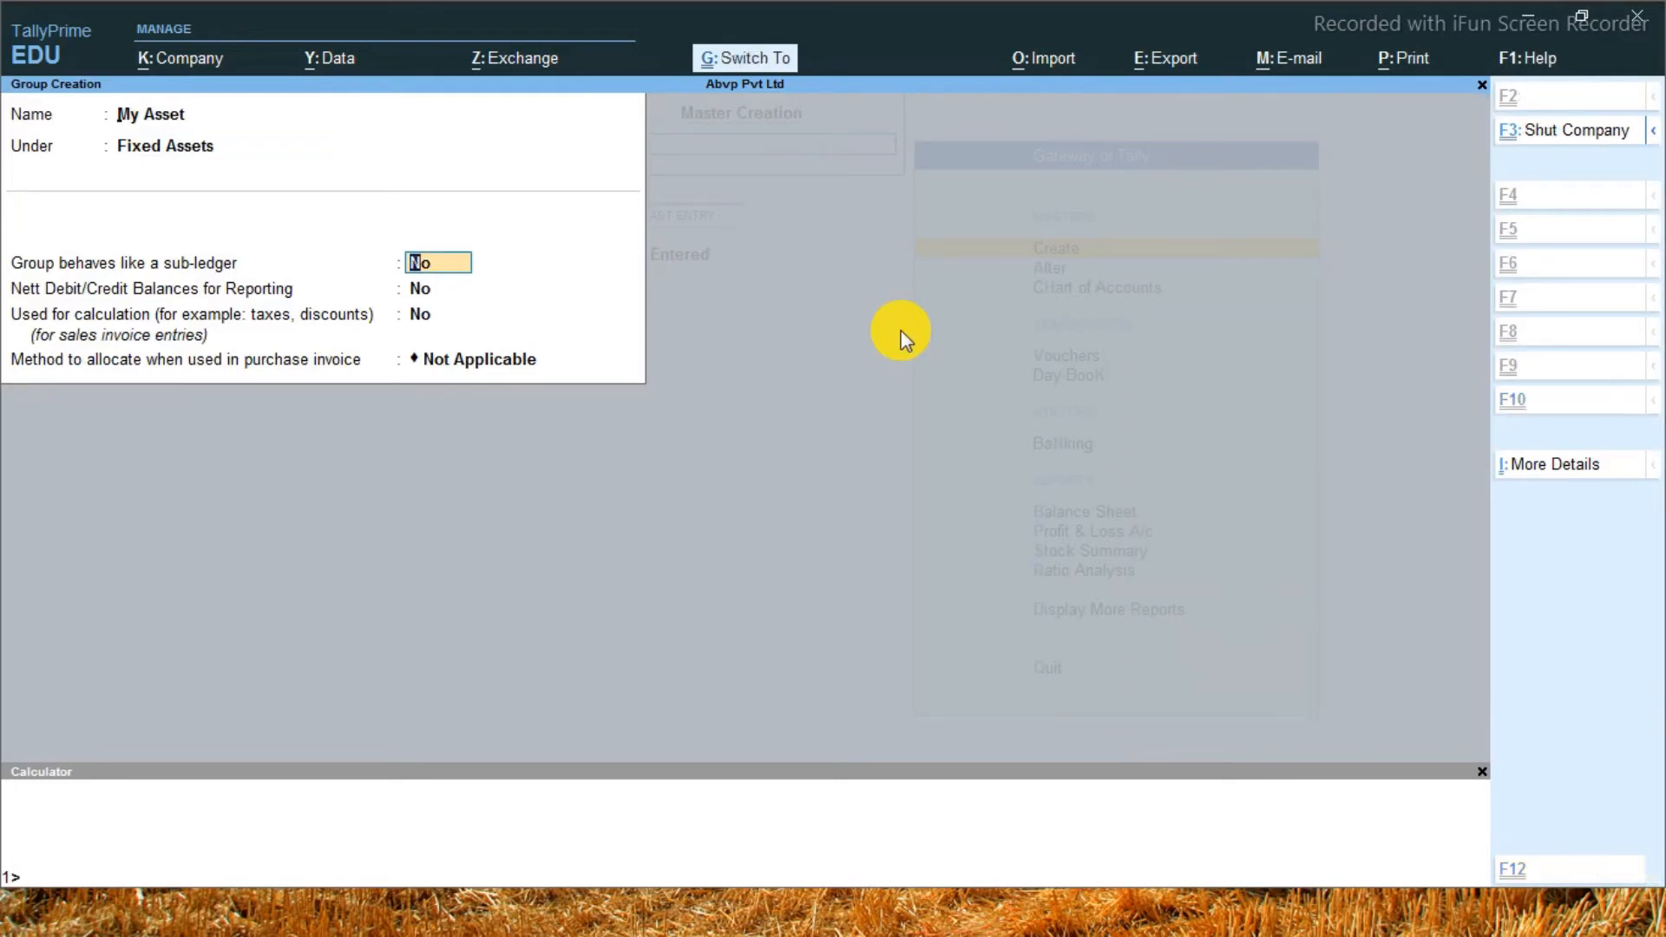
key("ctrl+a")
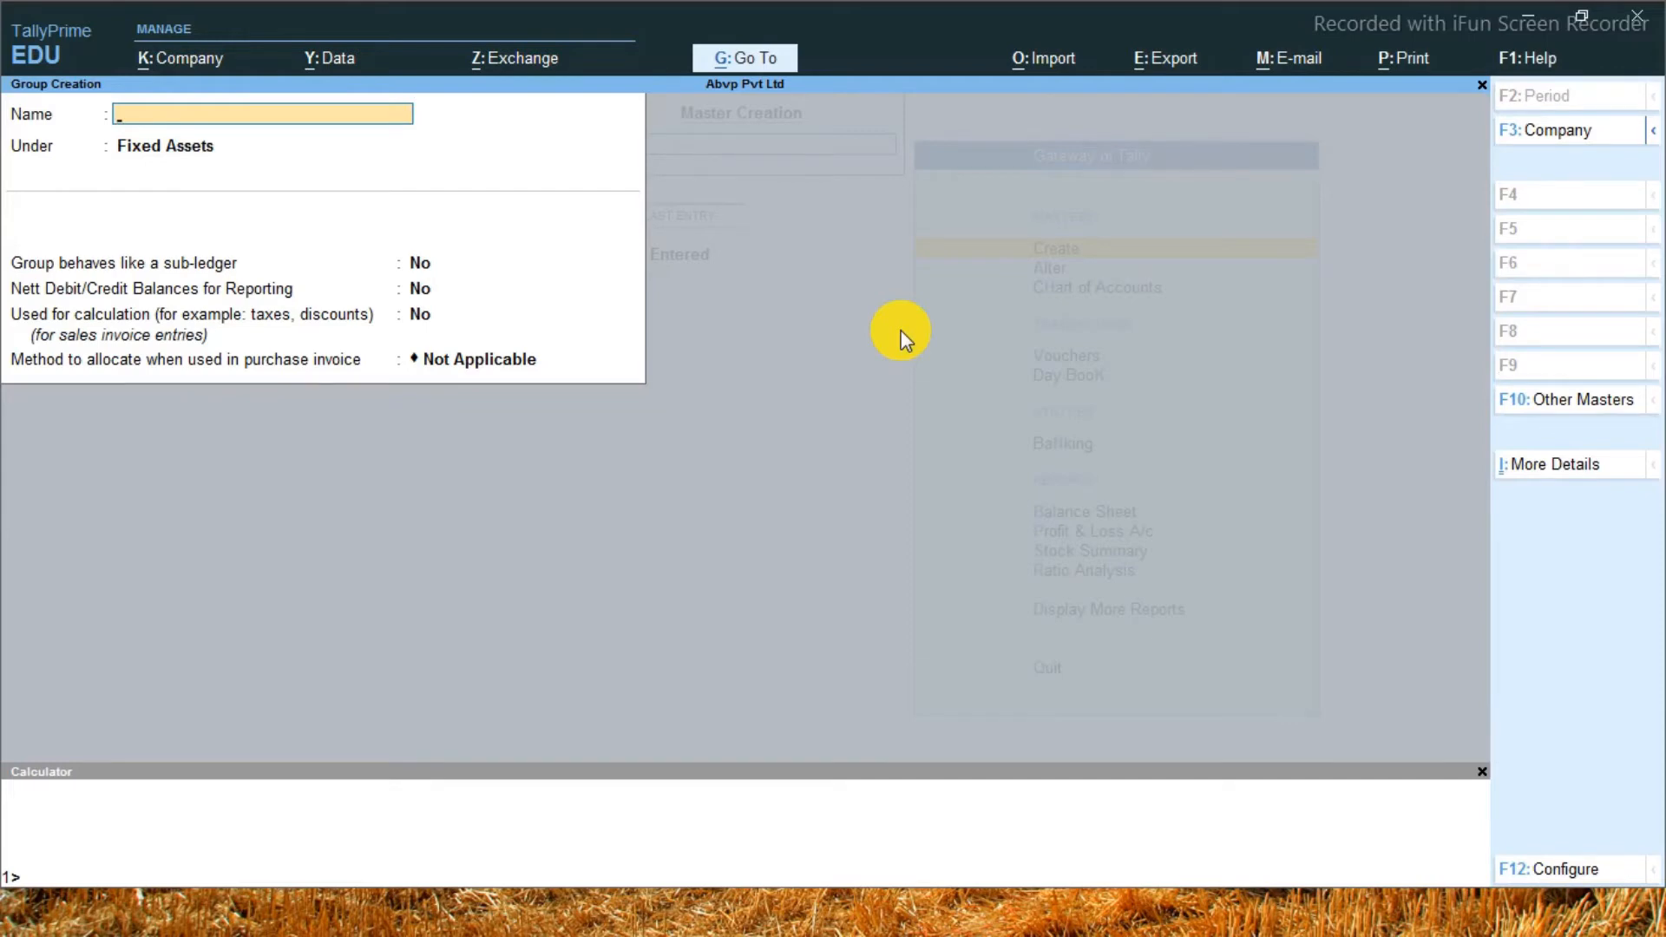
key("Escape")
key("Escape")
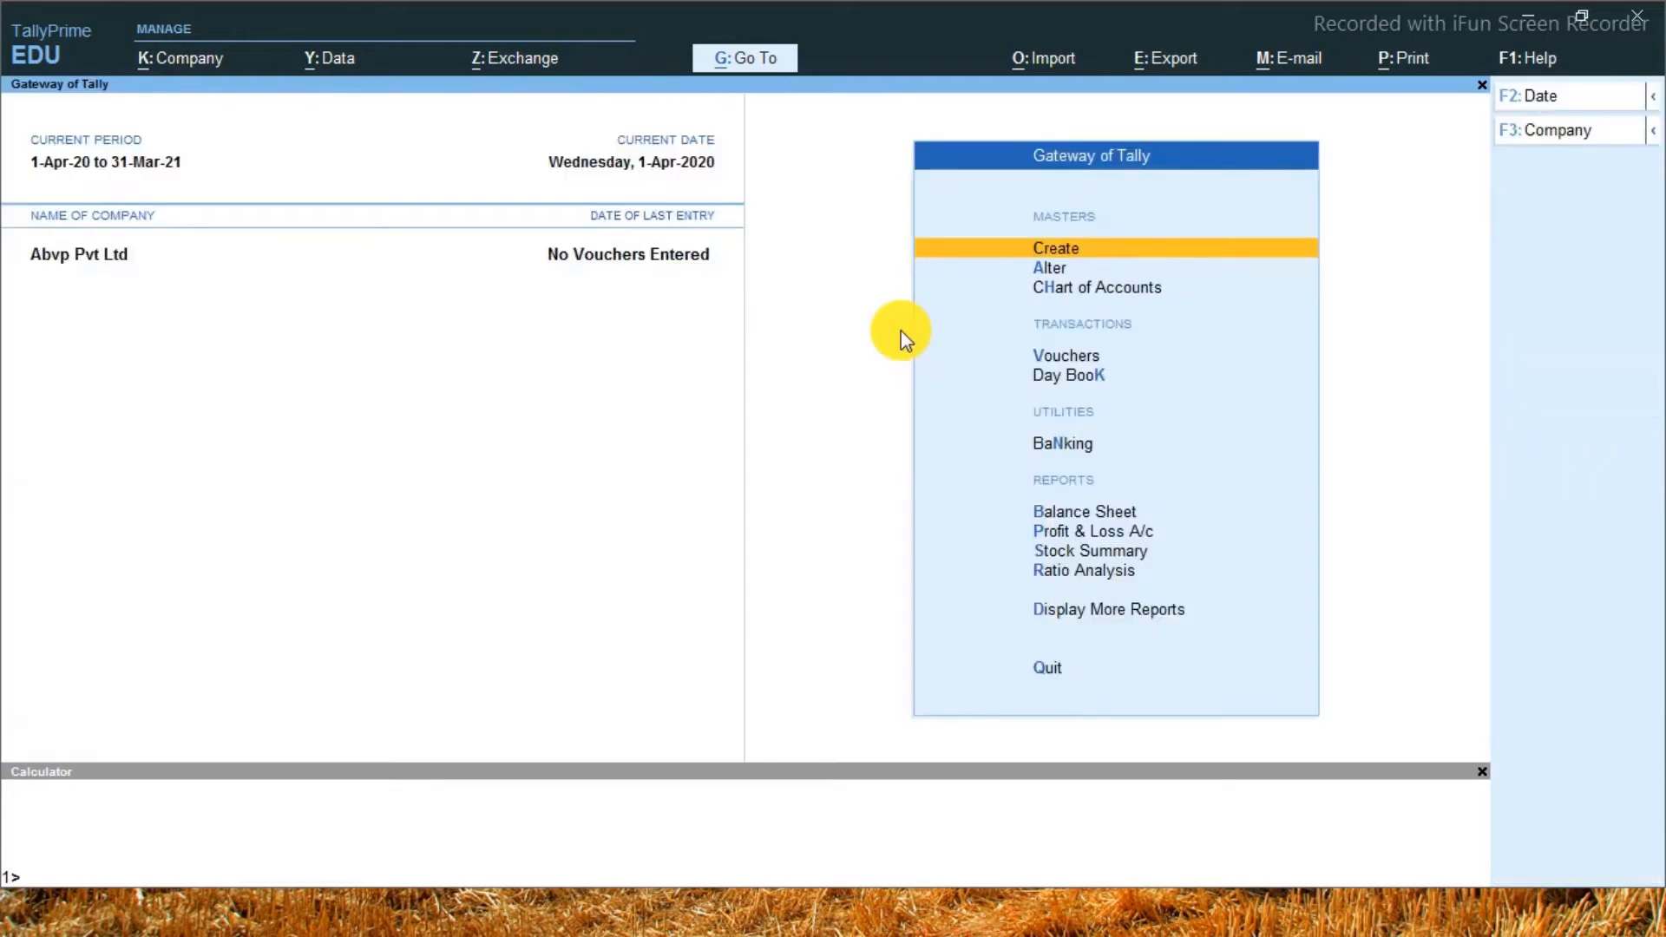
Review the individual ledgers under Fixed Assets in the detailed balance sheet, then close the report
key("b")
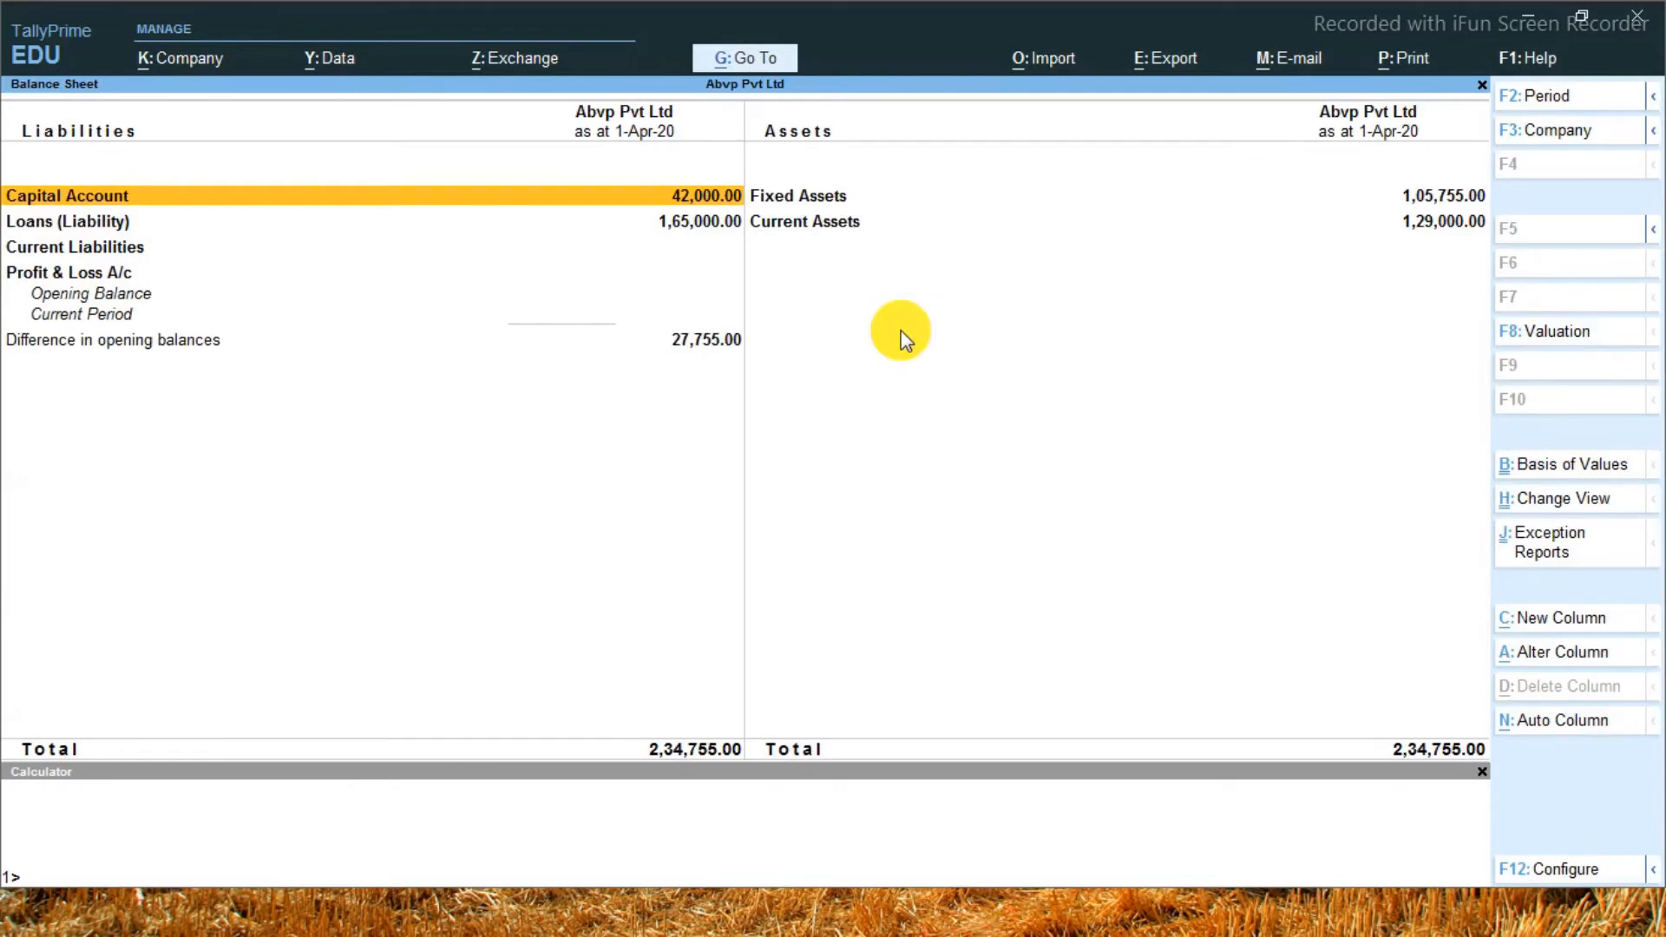
key("alt+F5")
key("Right")
key("Down")
key("Down")
key("Down")
key("Down")
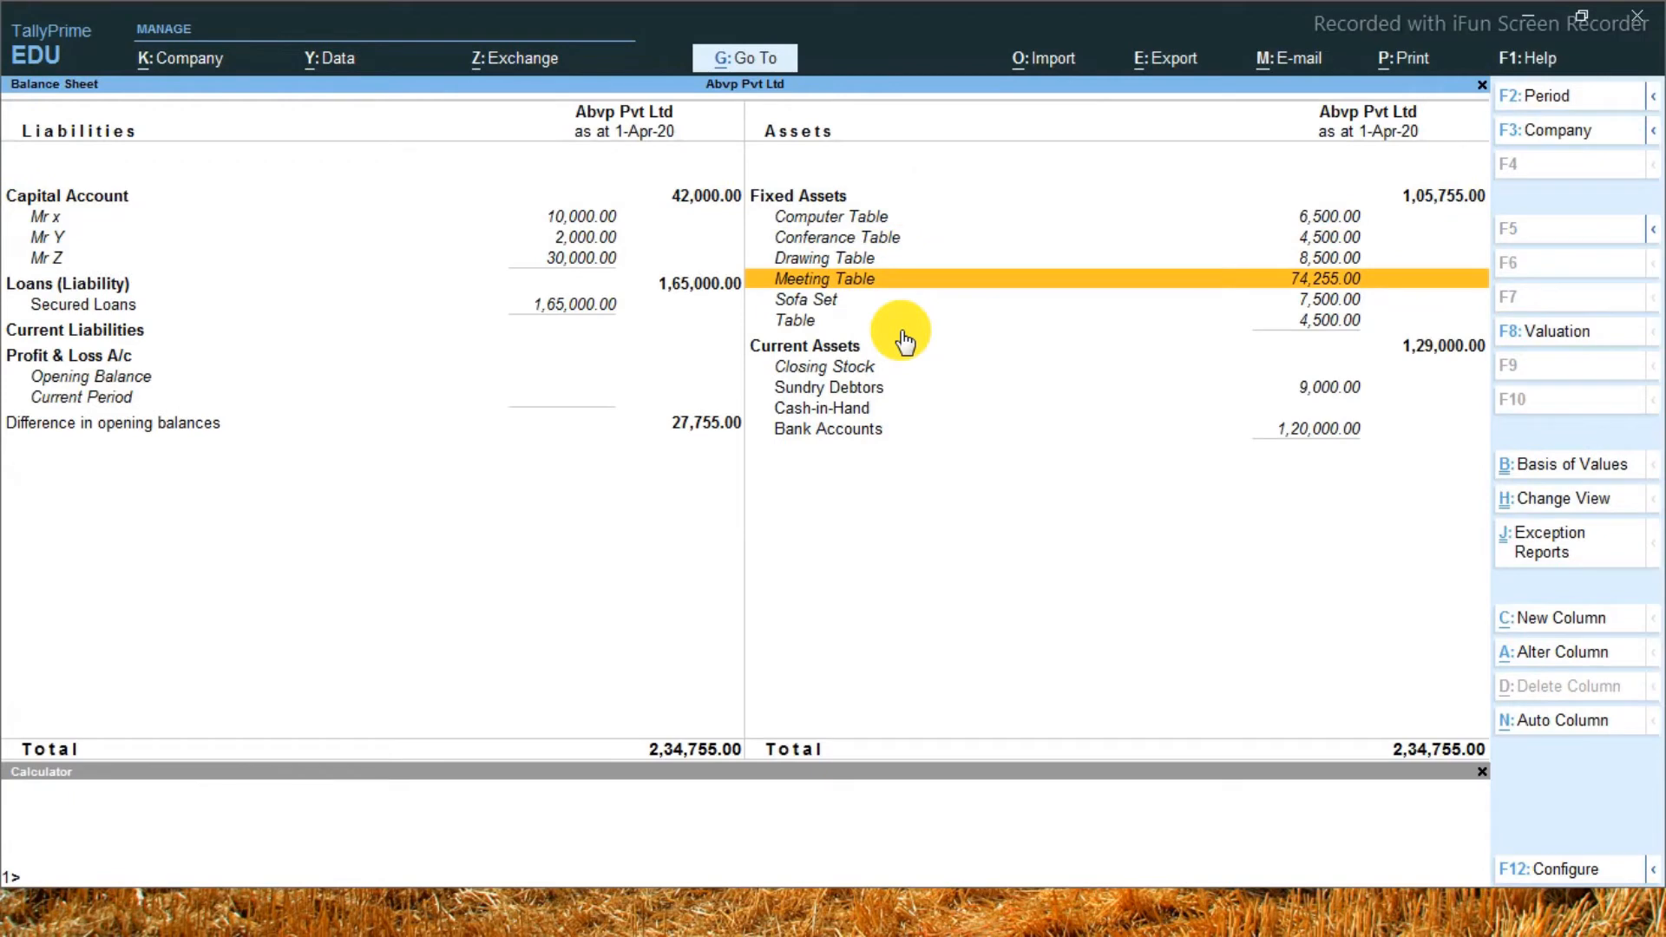
key("Up")
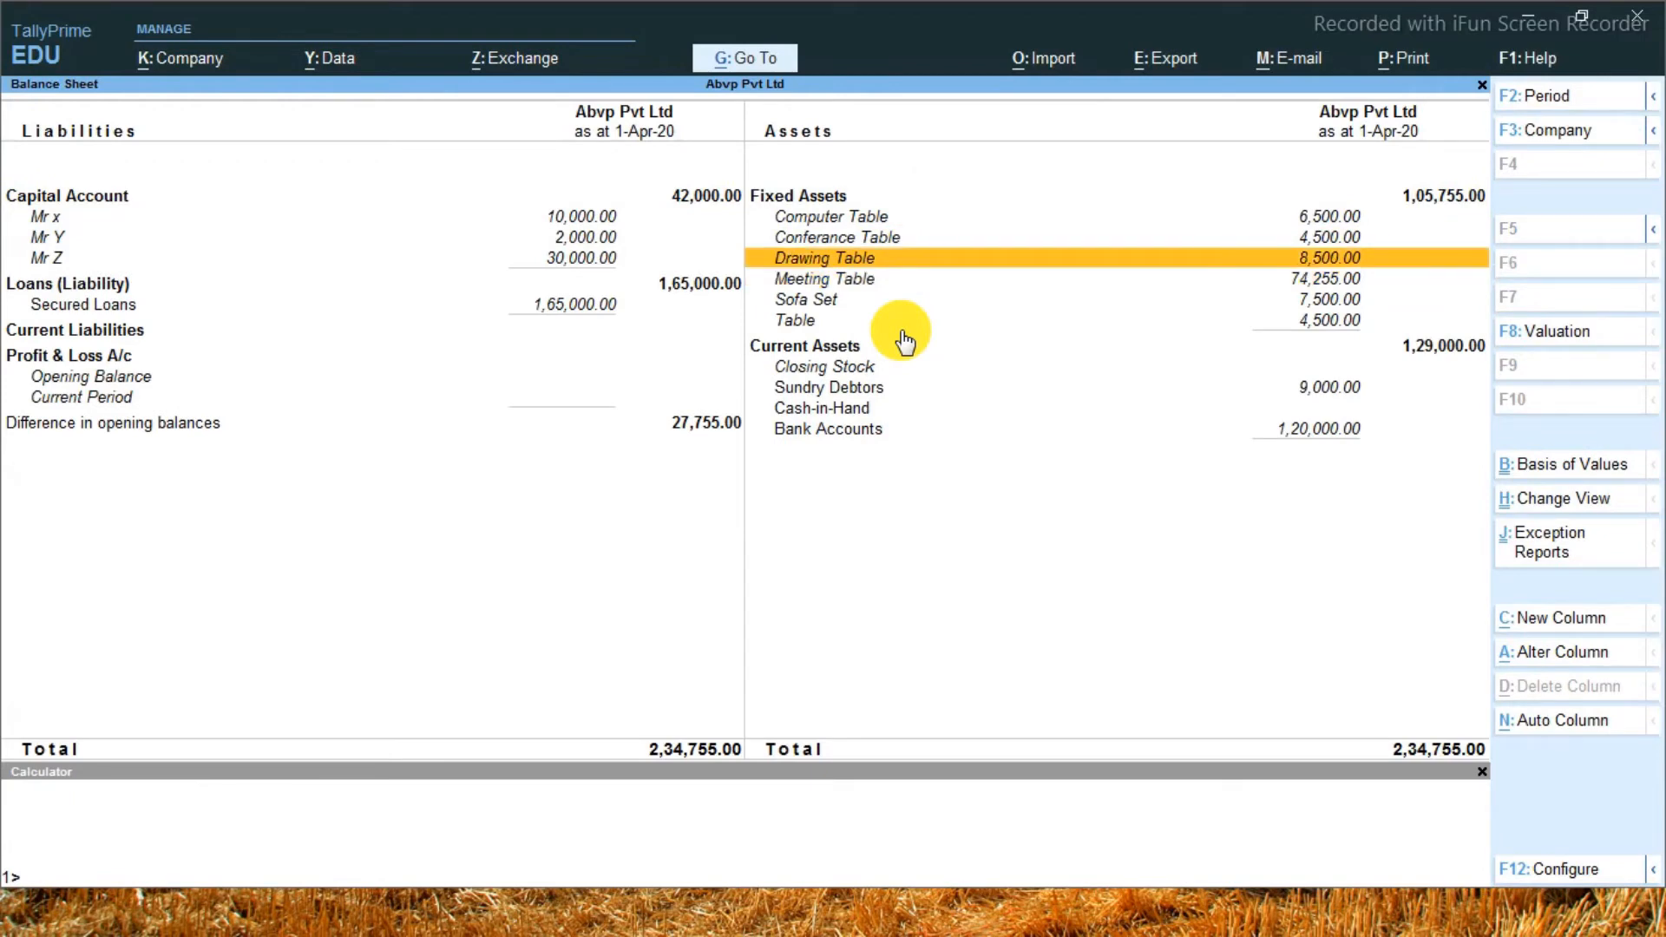
key("Escape")
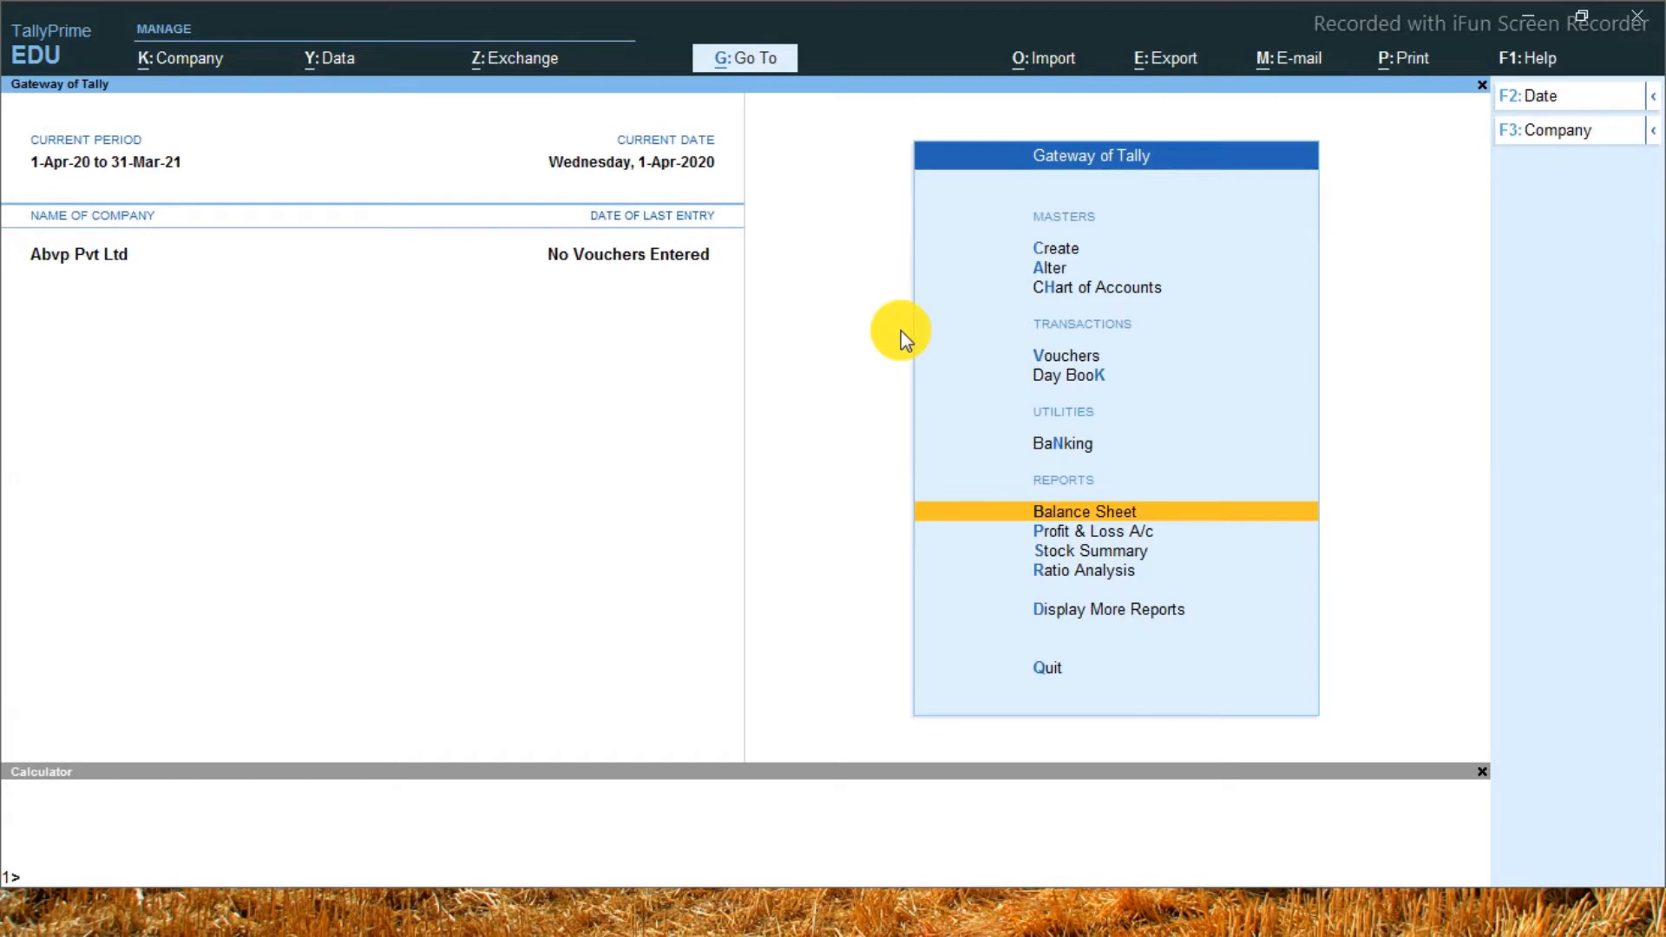
key("Up")
key("Up")
key("Up")
key("Up")
key("Up")
key("Return")
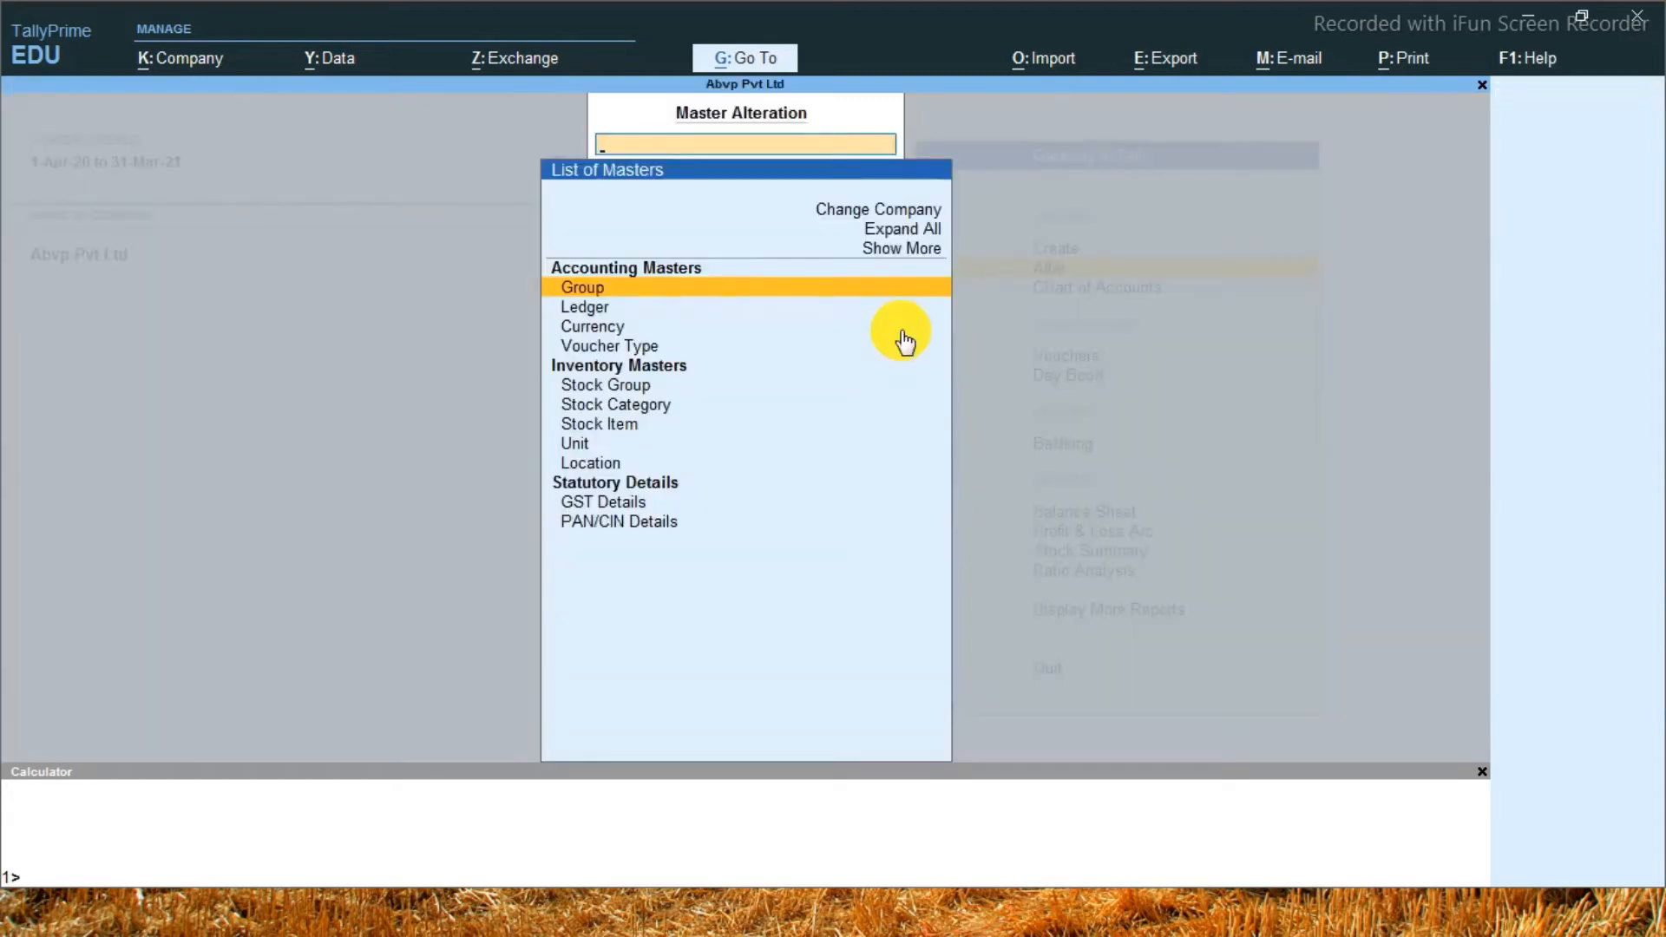
key("Return")
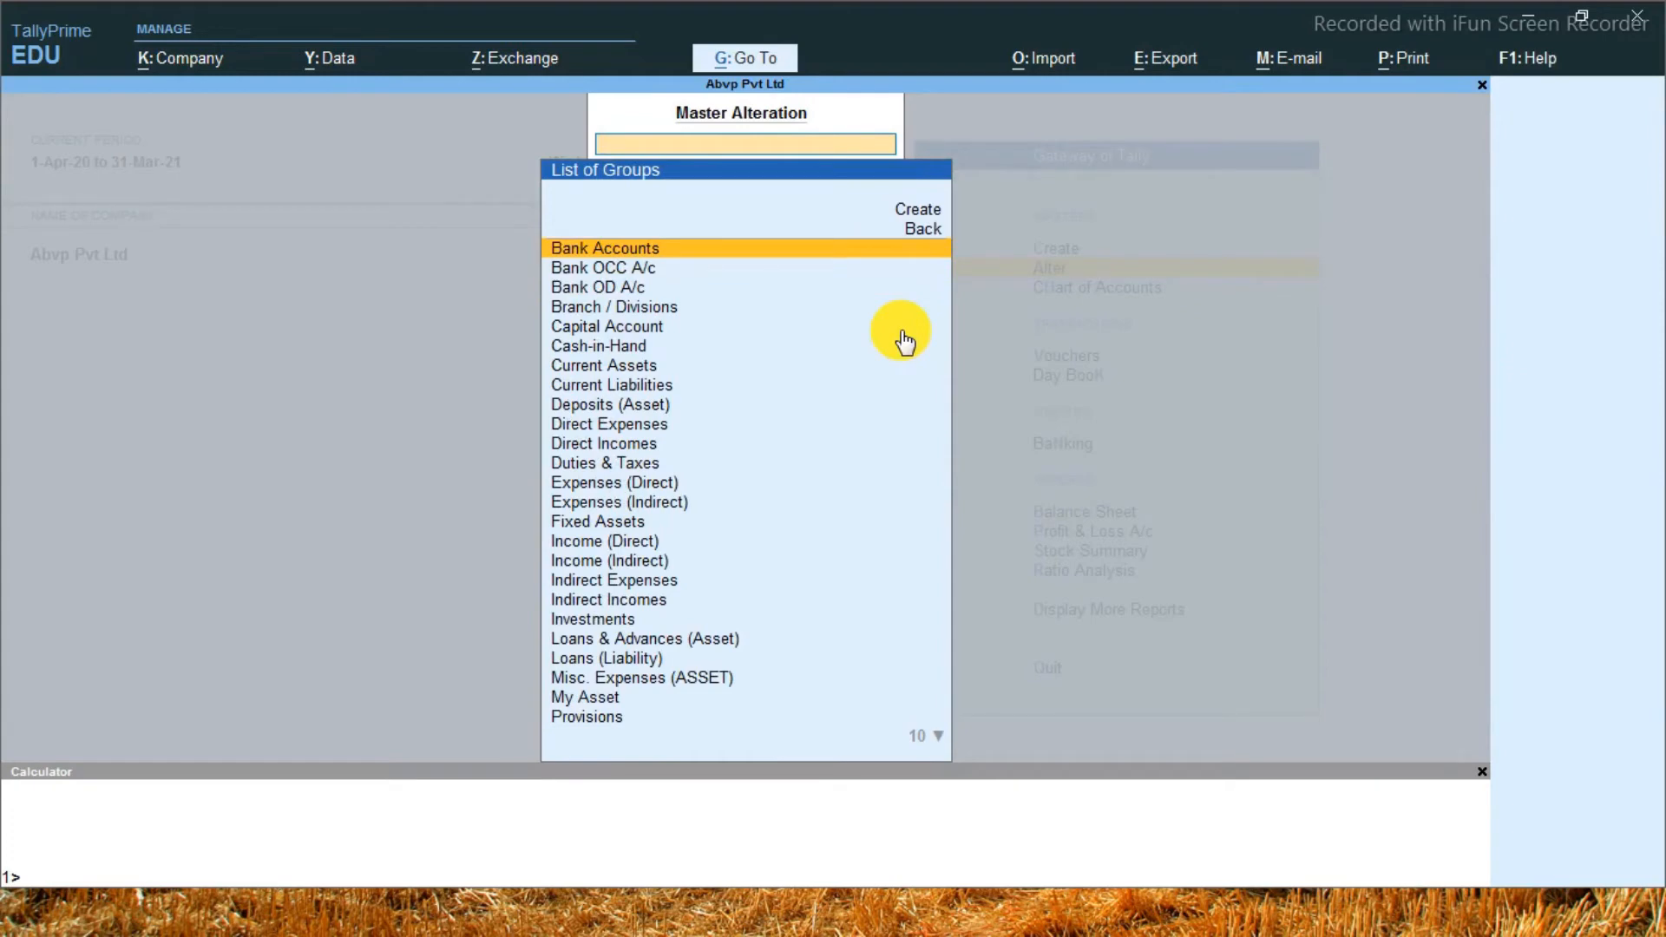
key("Escape")
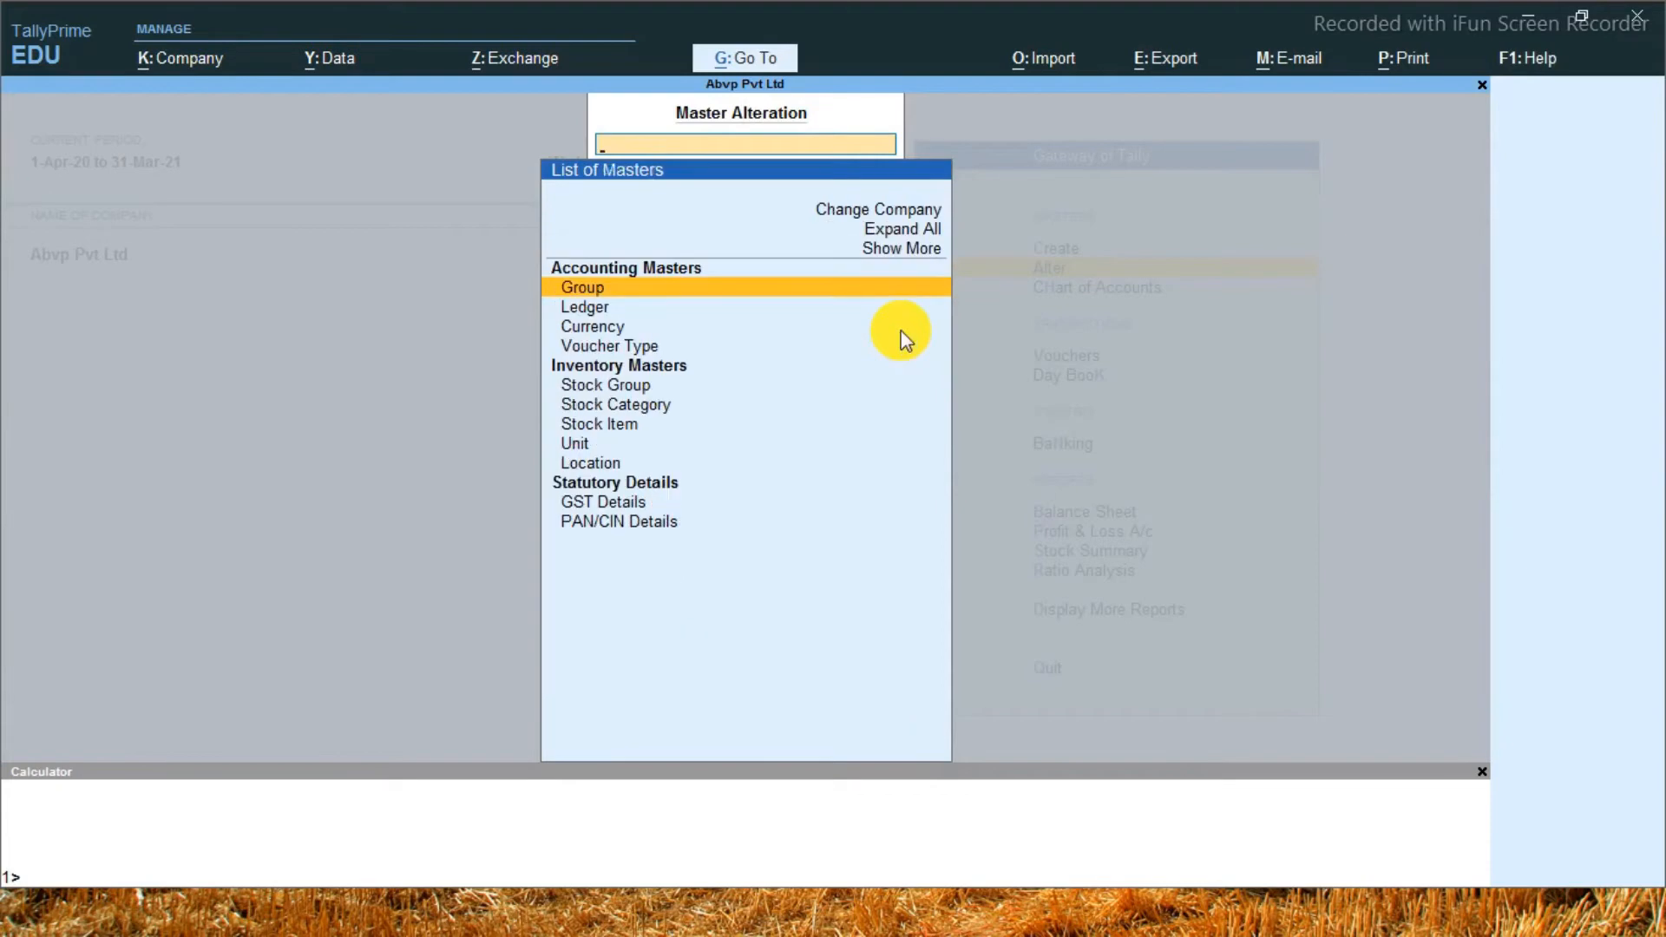
key("Escape")
Look through the list of groups in the Chart of Accounts, then close the list
key("Down")
key("Return")
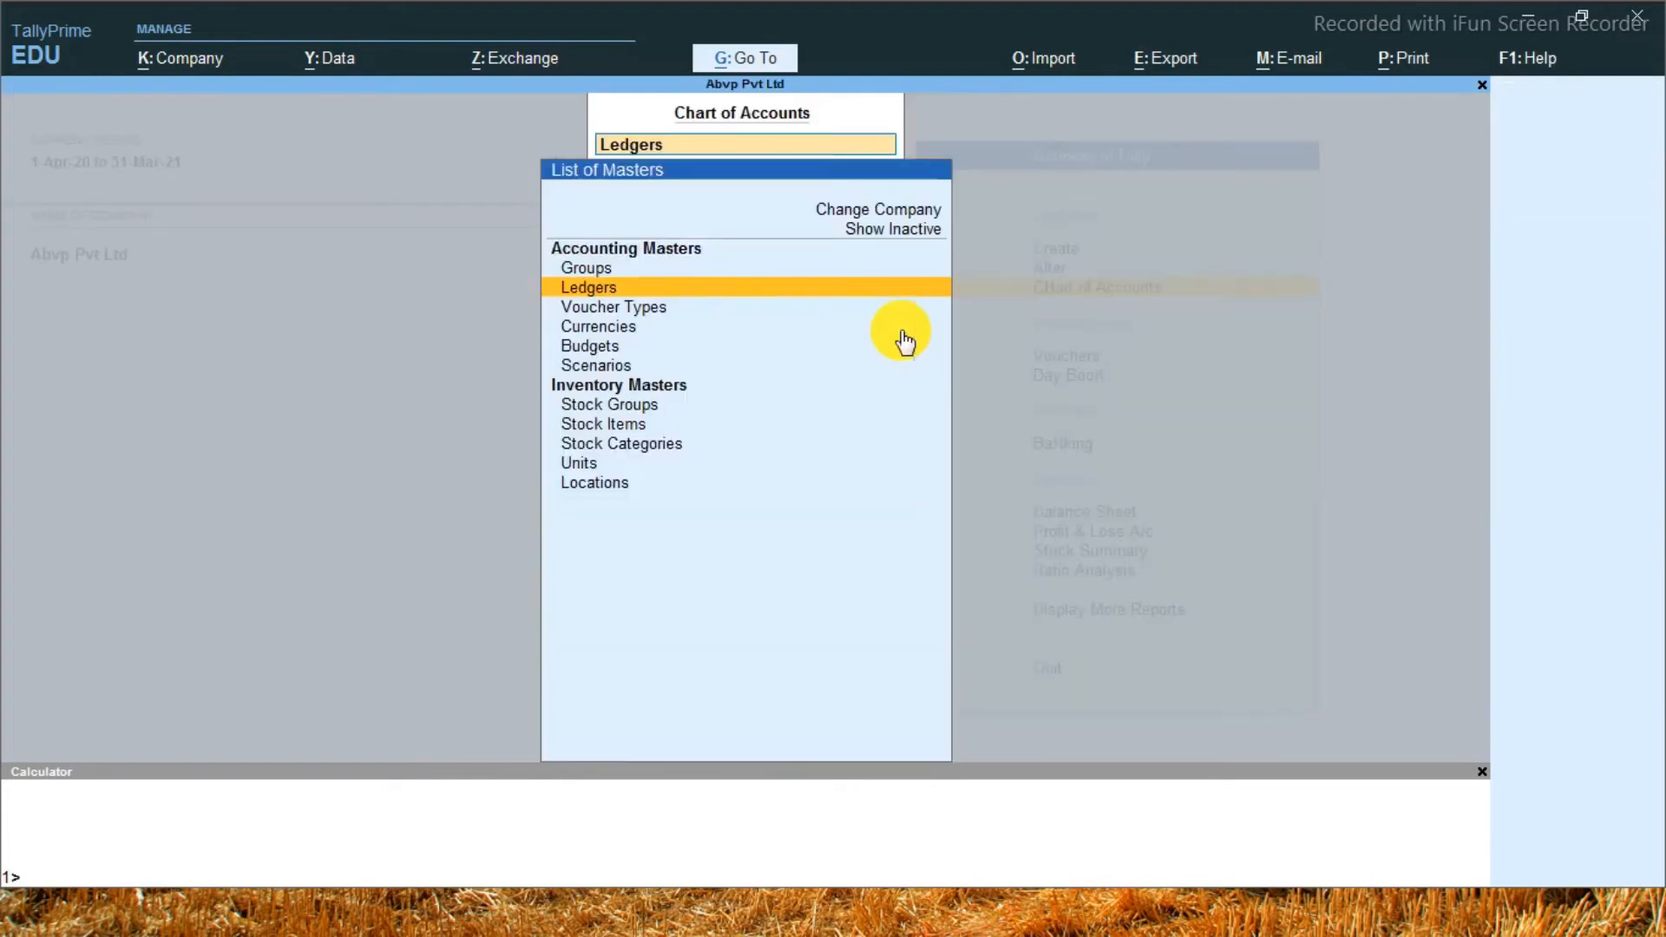
key("Up")
key("Return")
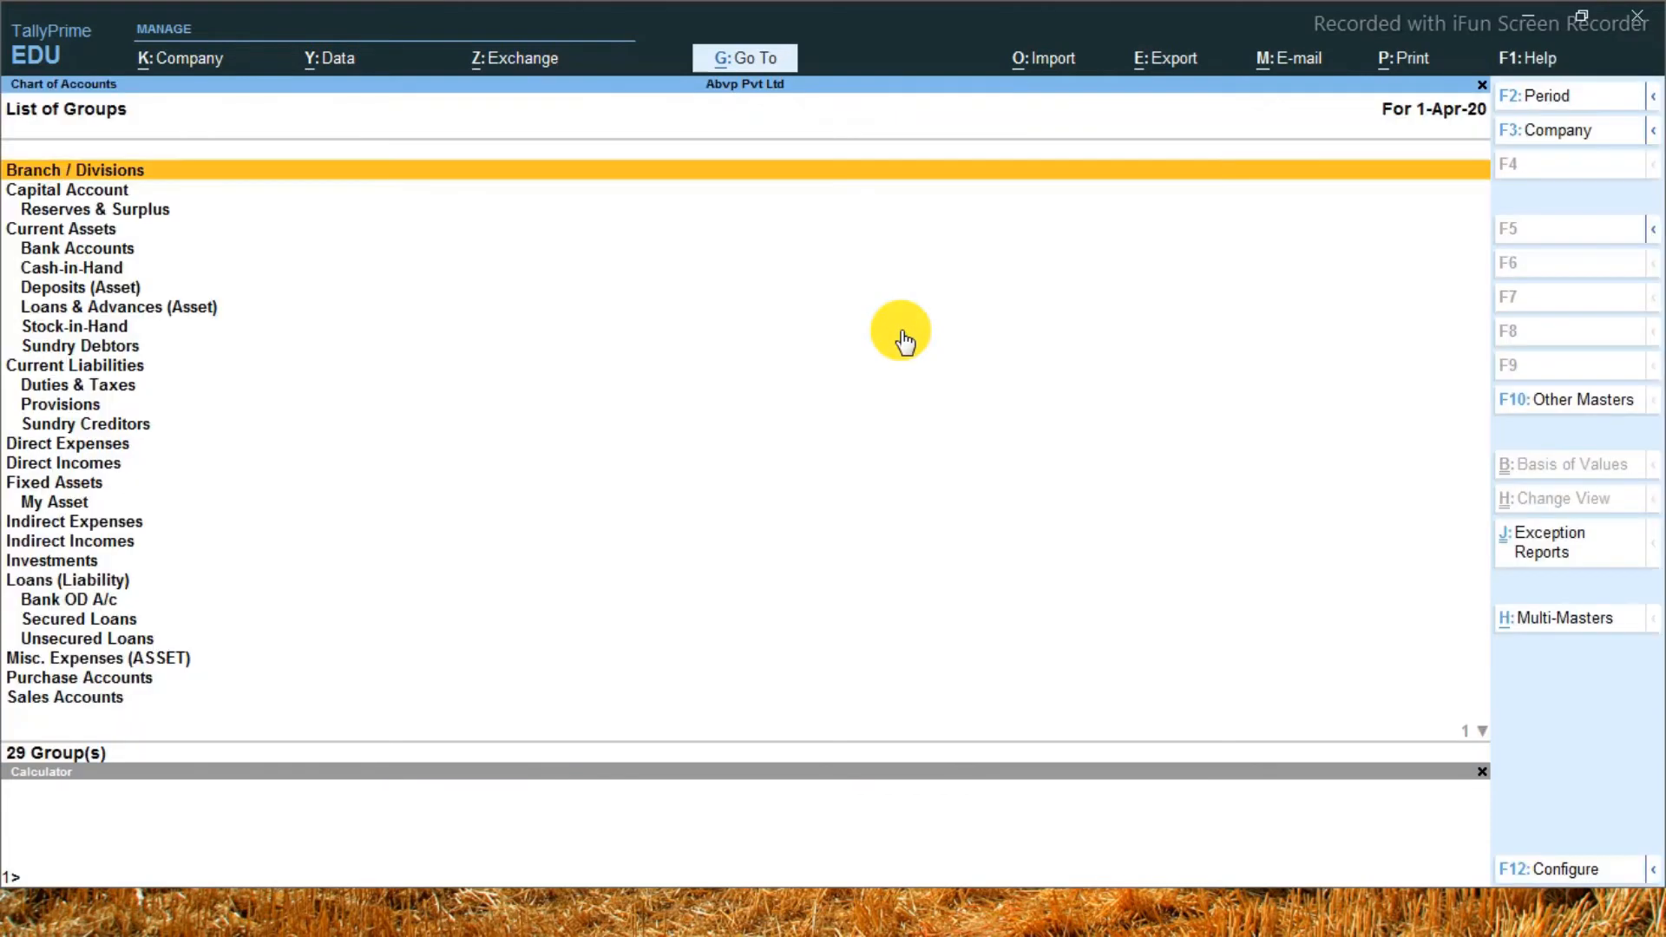
key("ctrl")
key("ctrl")
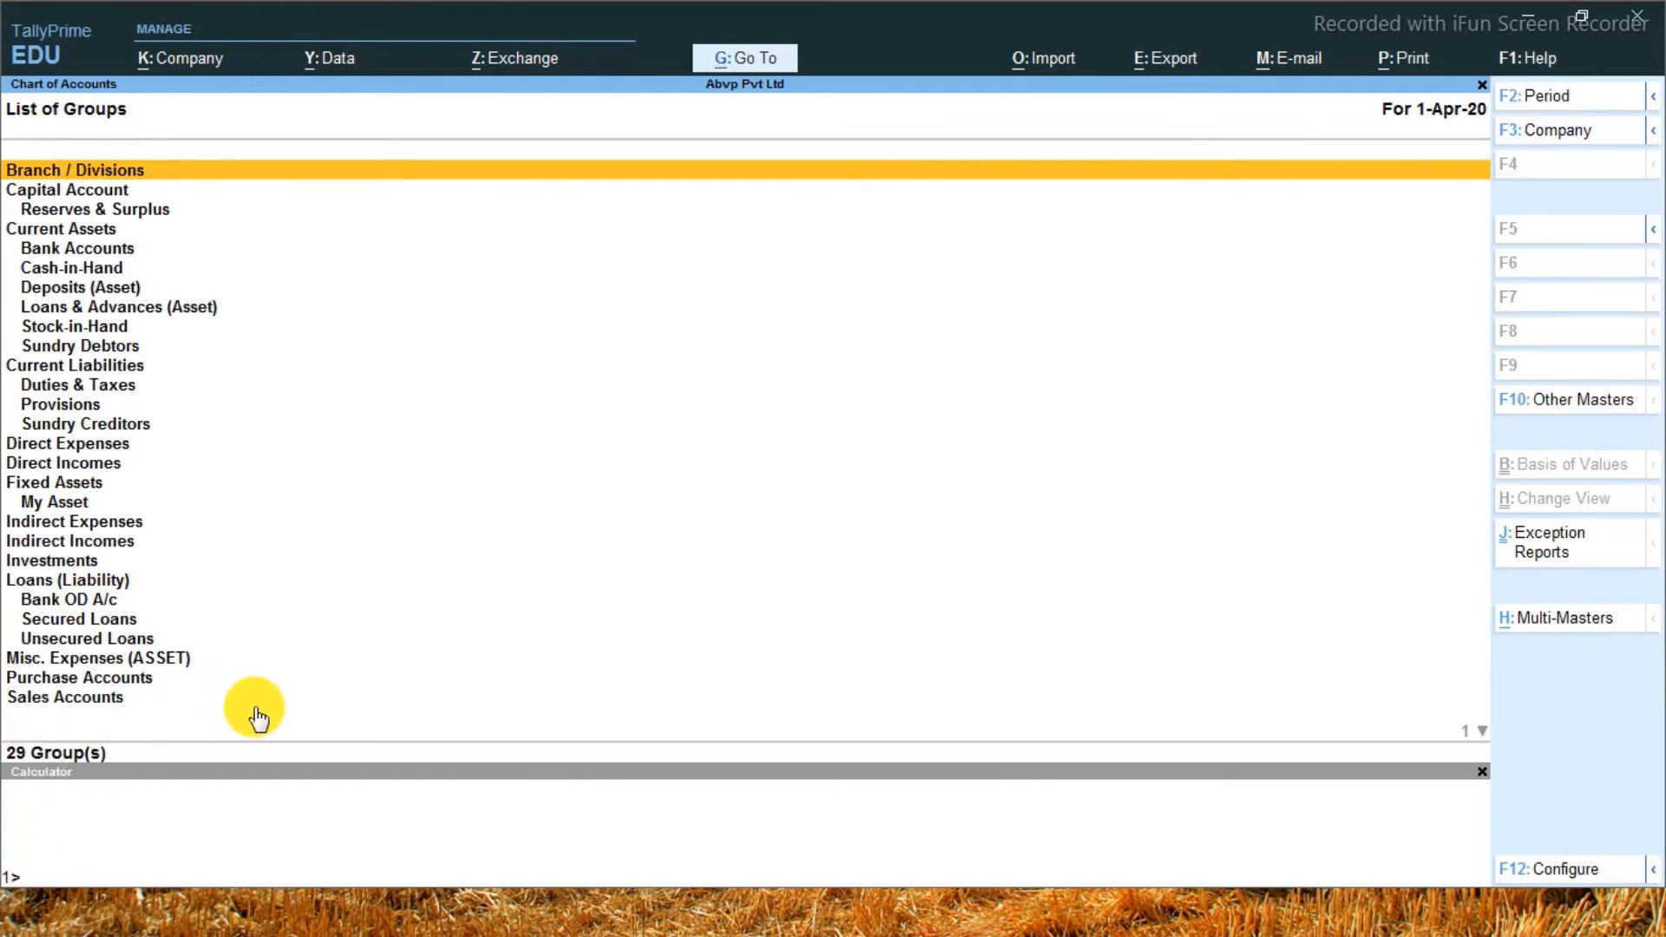
key("Escape")
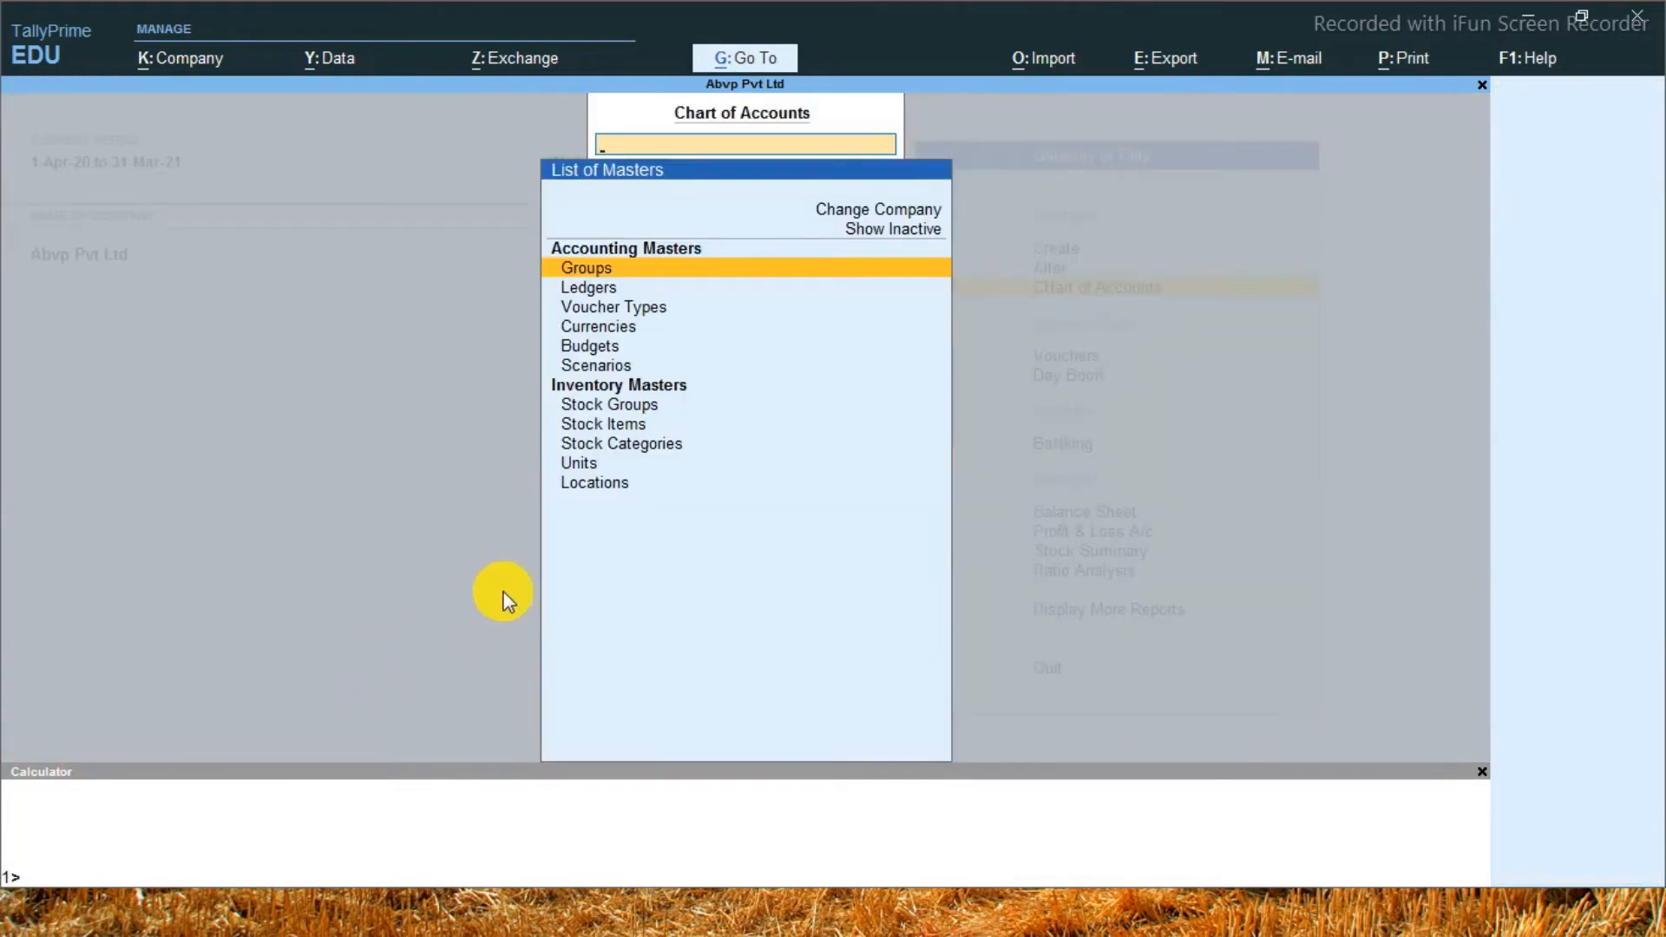
From the Chart of Accounts ledger list, open multi-ledger alteration for the Fixed Assets group
key("Down")
key("Return")
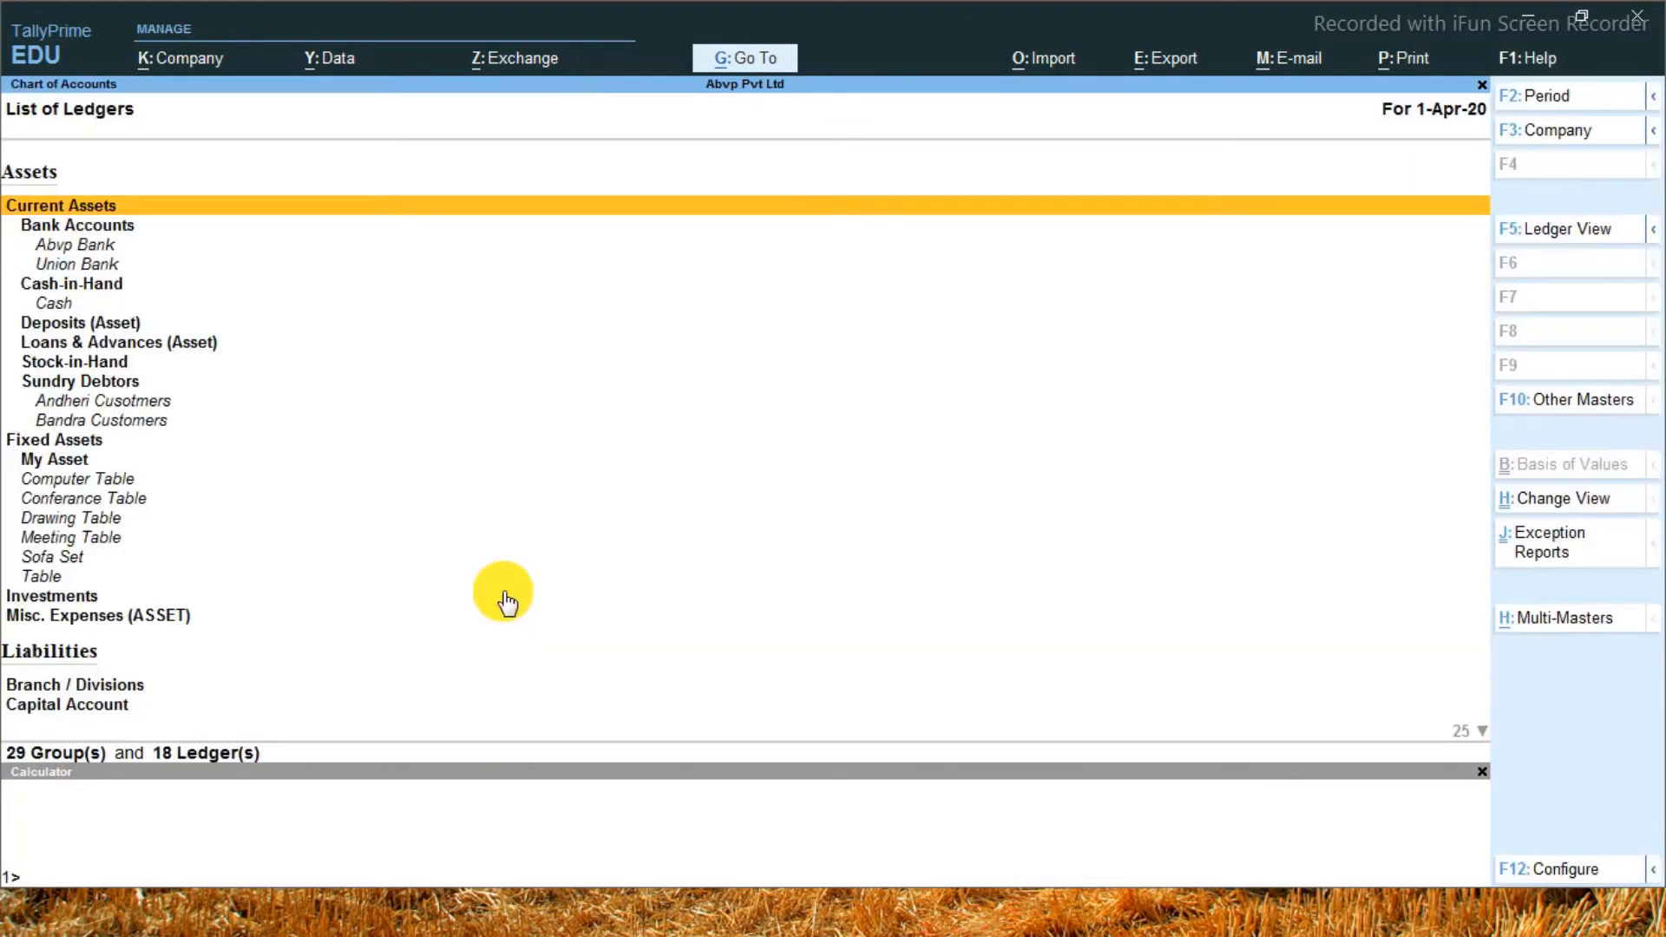
key("alt+g")
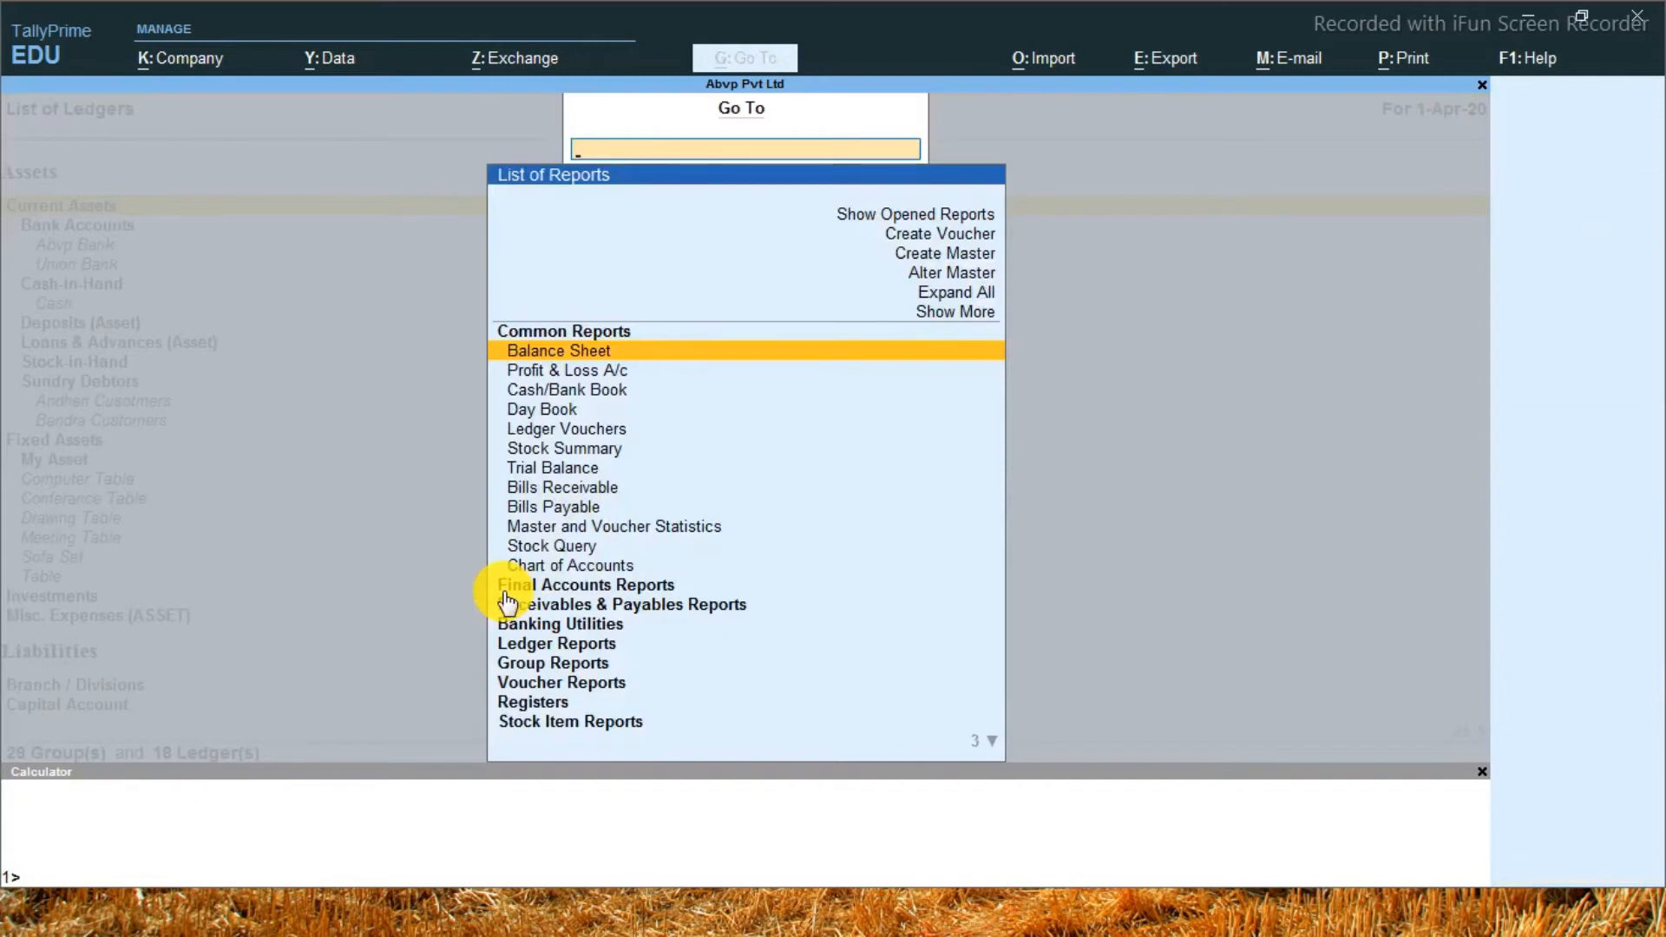
key("Escape")
key("ctrl+h")
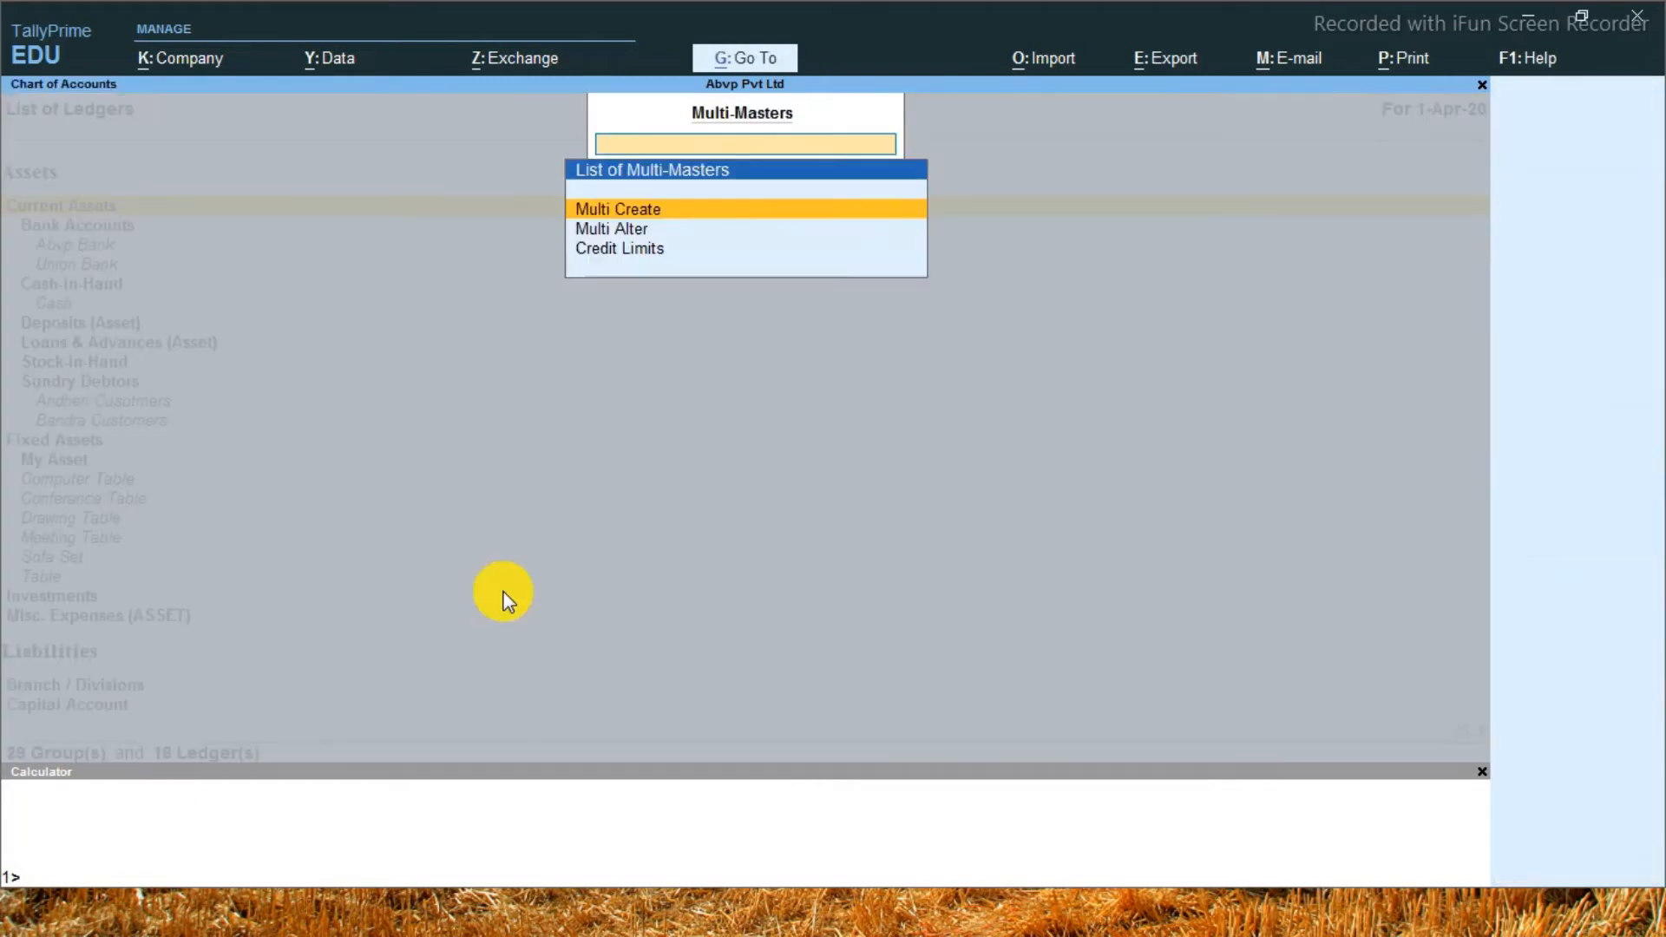
key("Down")
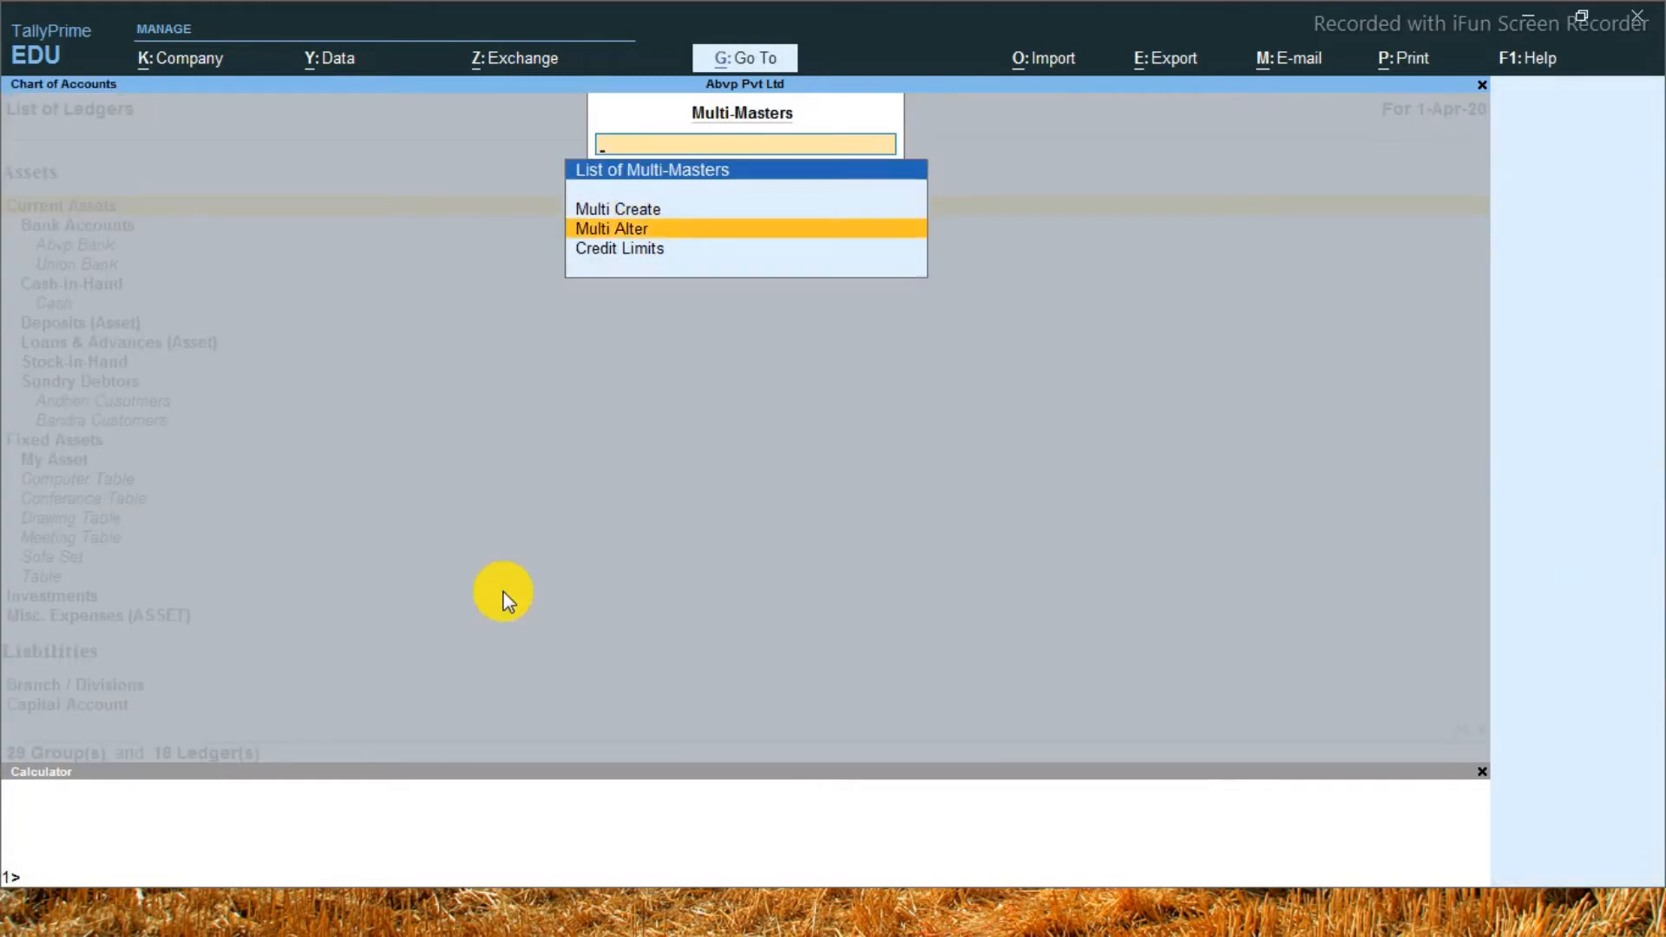
key("Return")
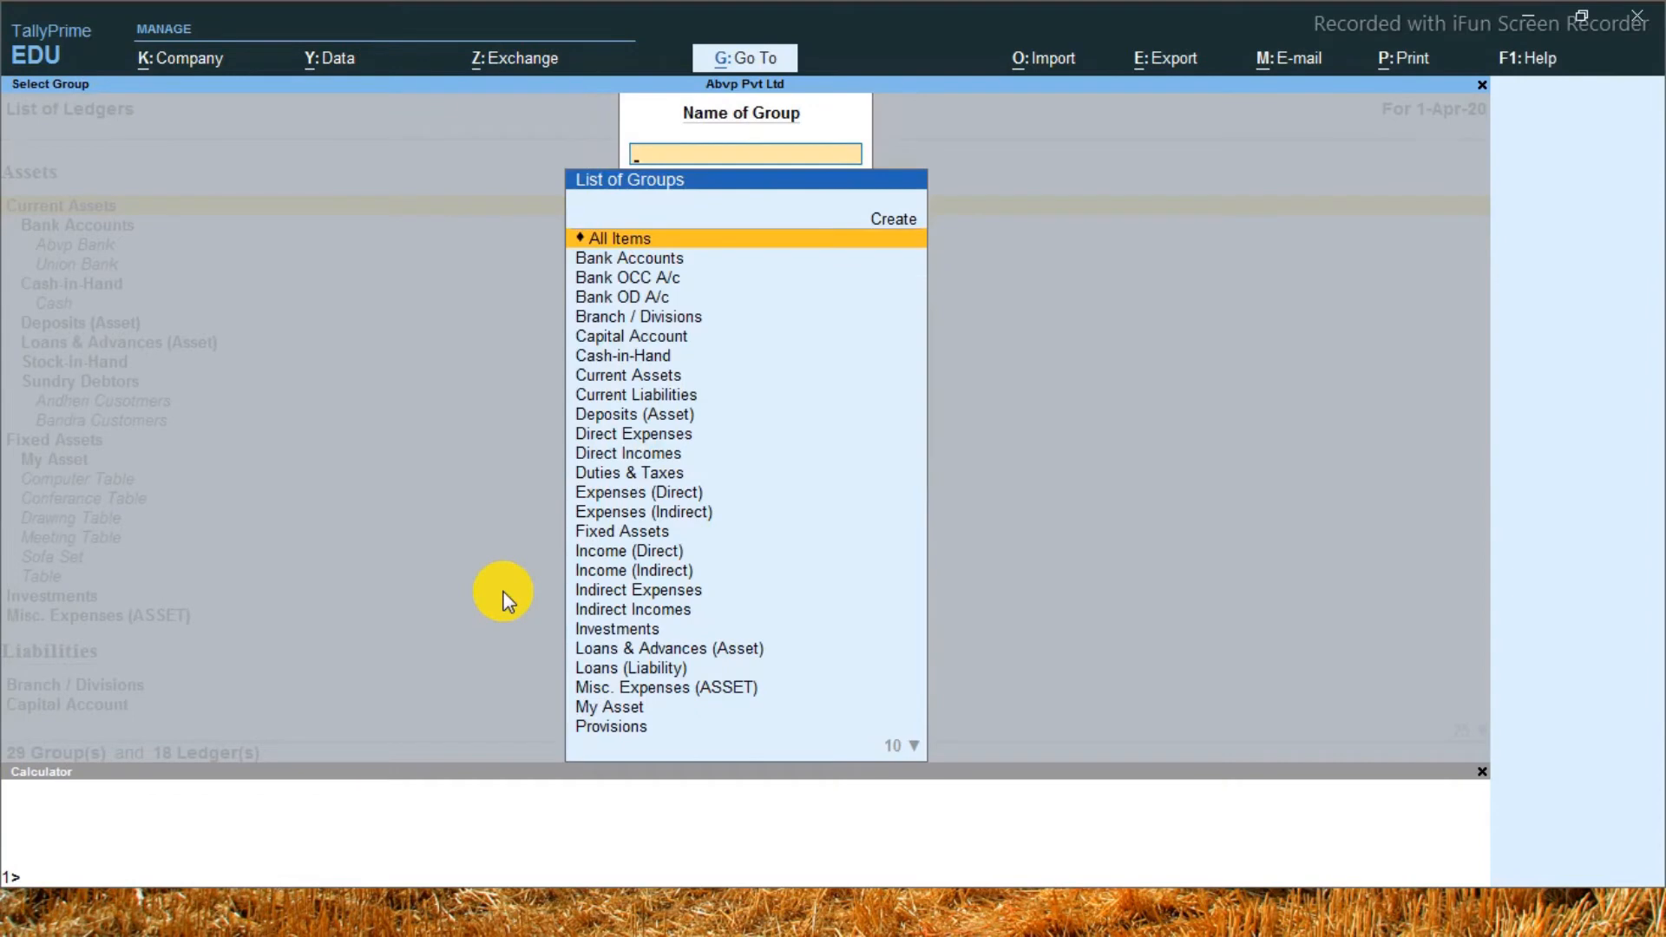
type("Ca")
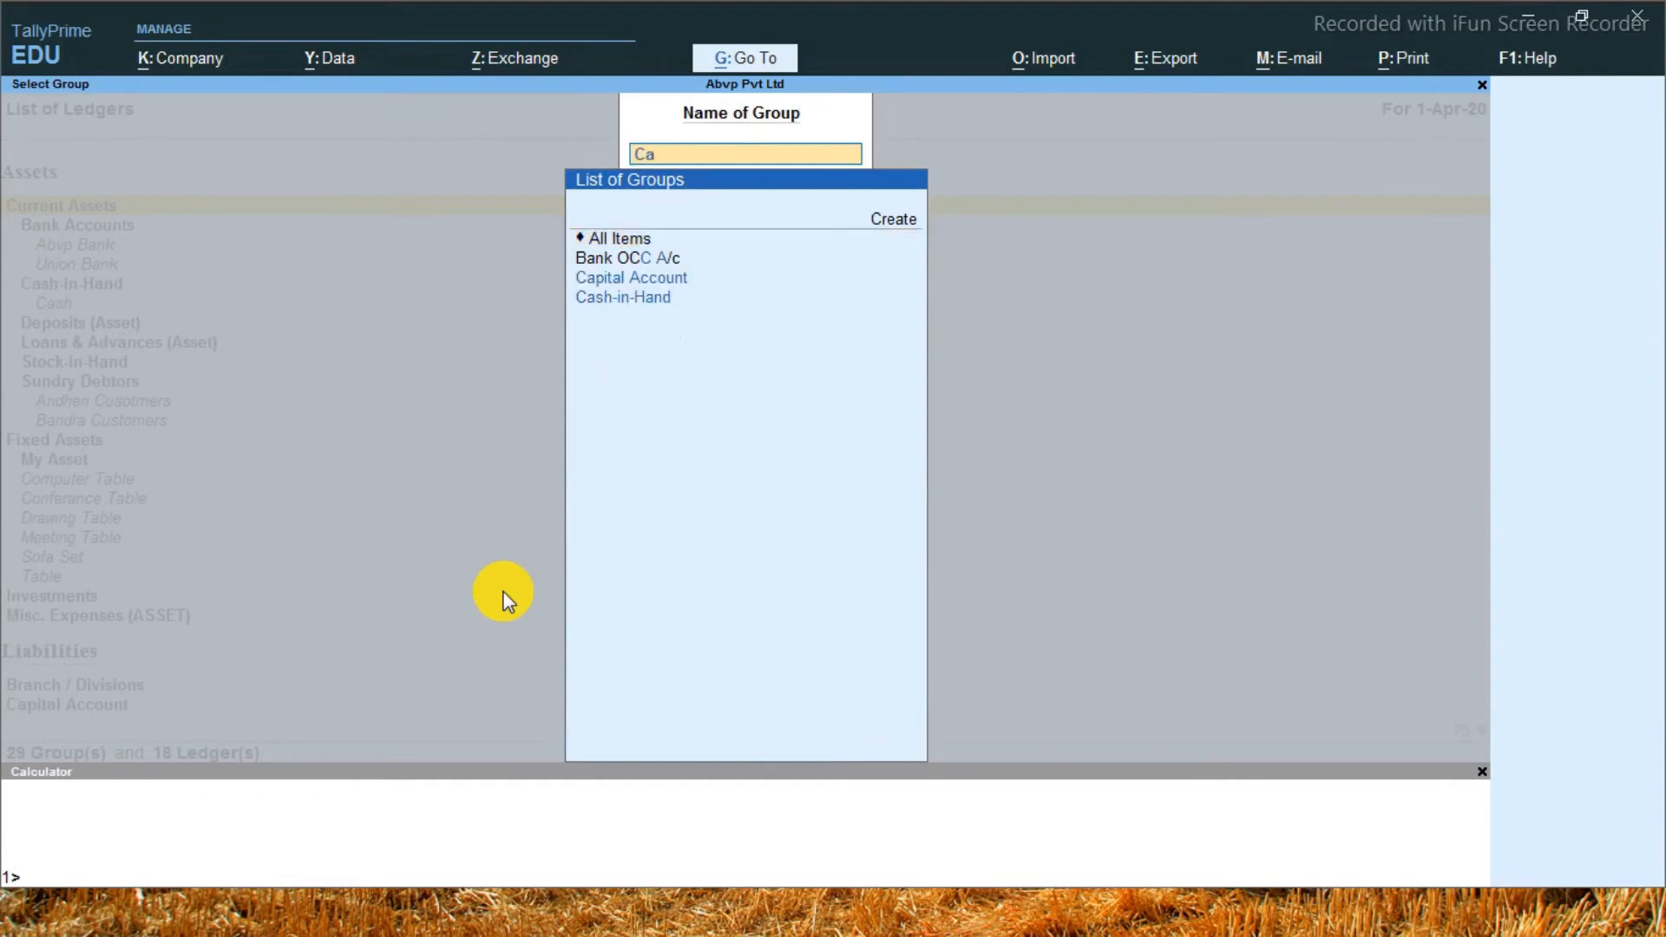
key("BackSpace")
key("BackSpace")
type("Fi")
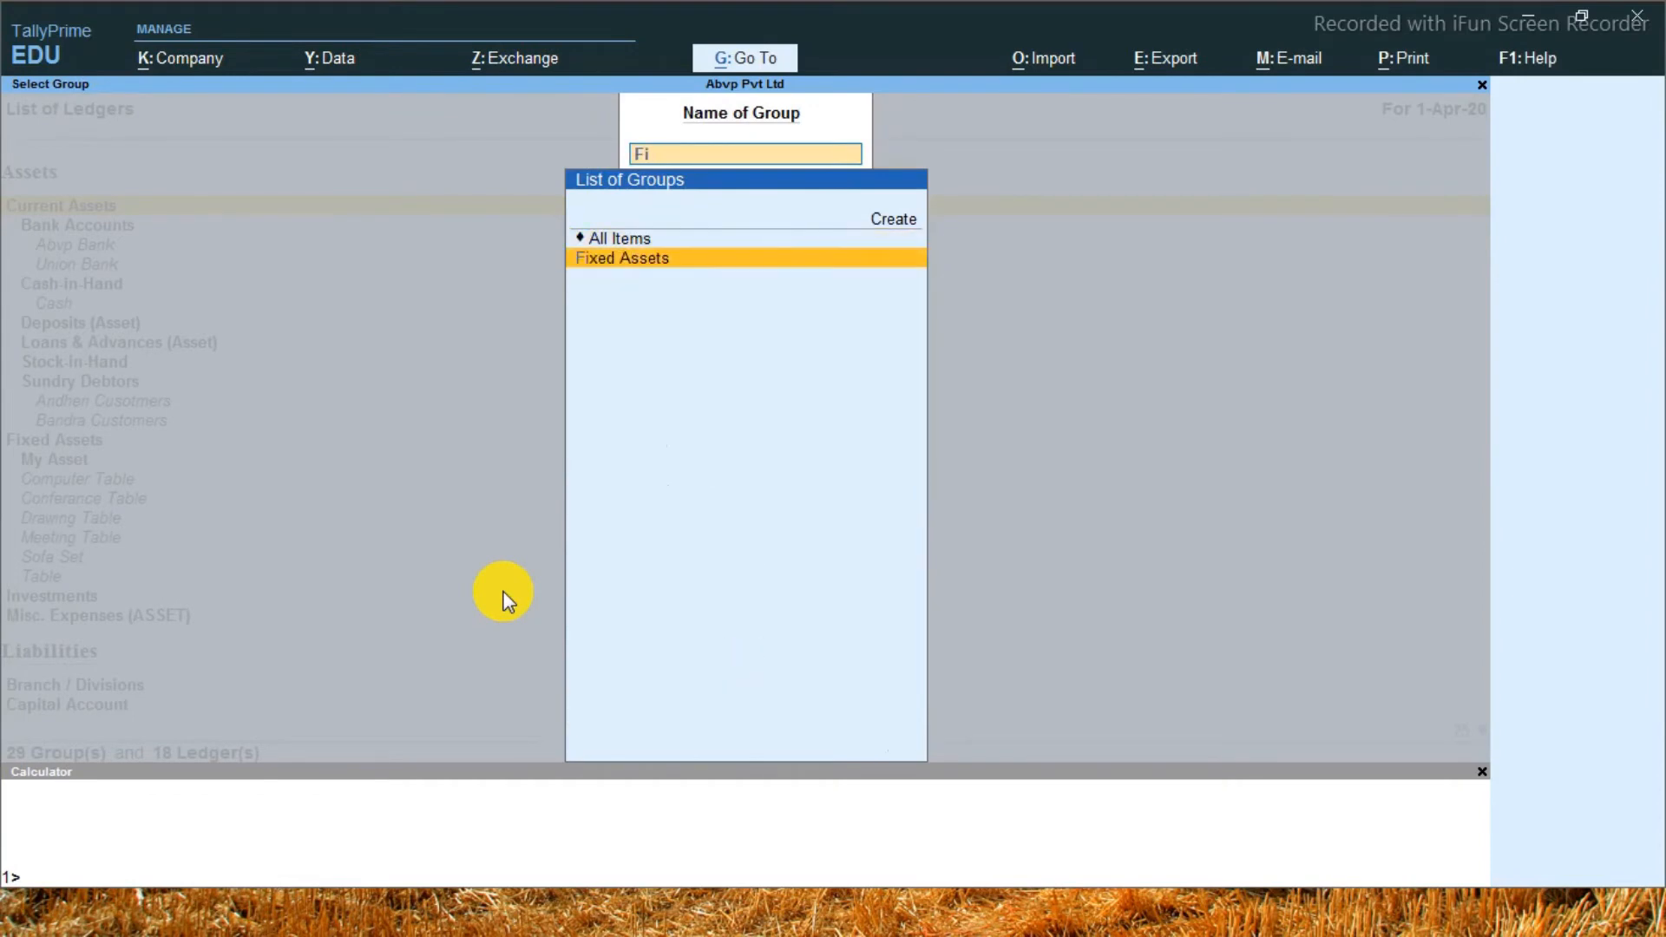
key("Return")
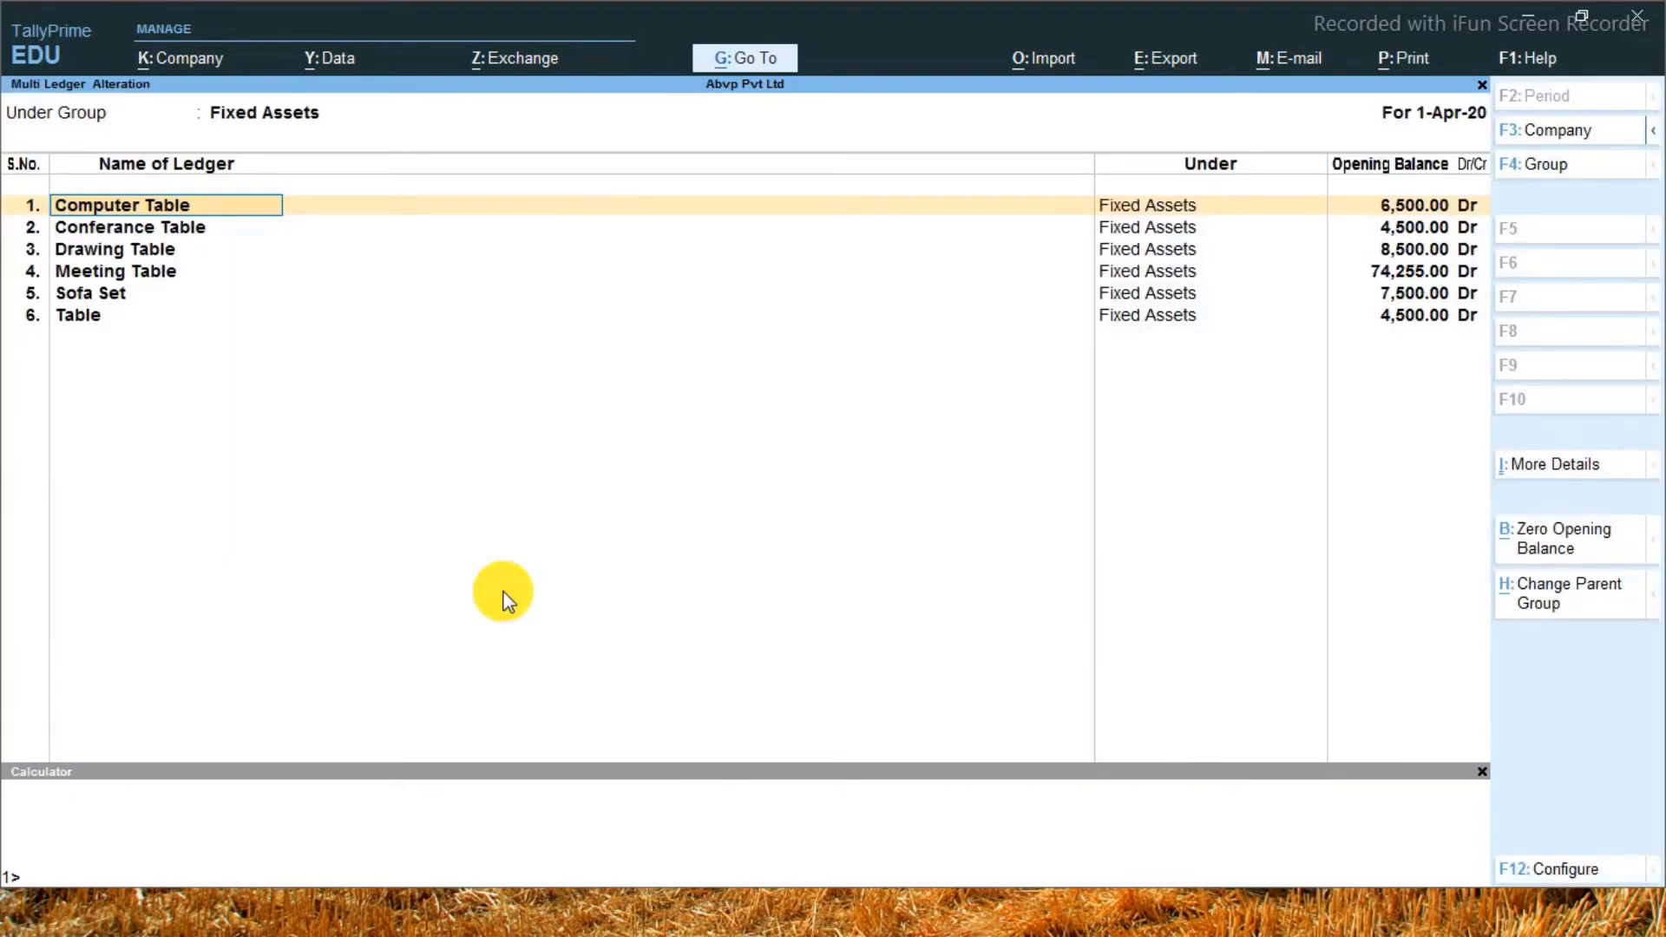
Change the parent group of the Computer Table and Conferance Table ledgers to My Asset
key("Return")
type("m")
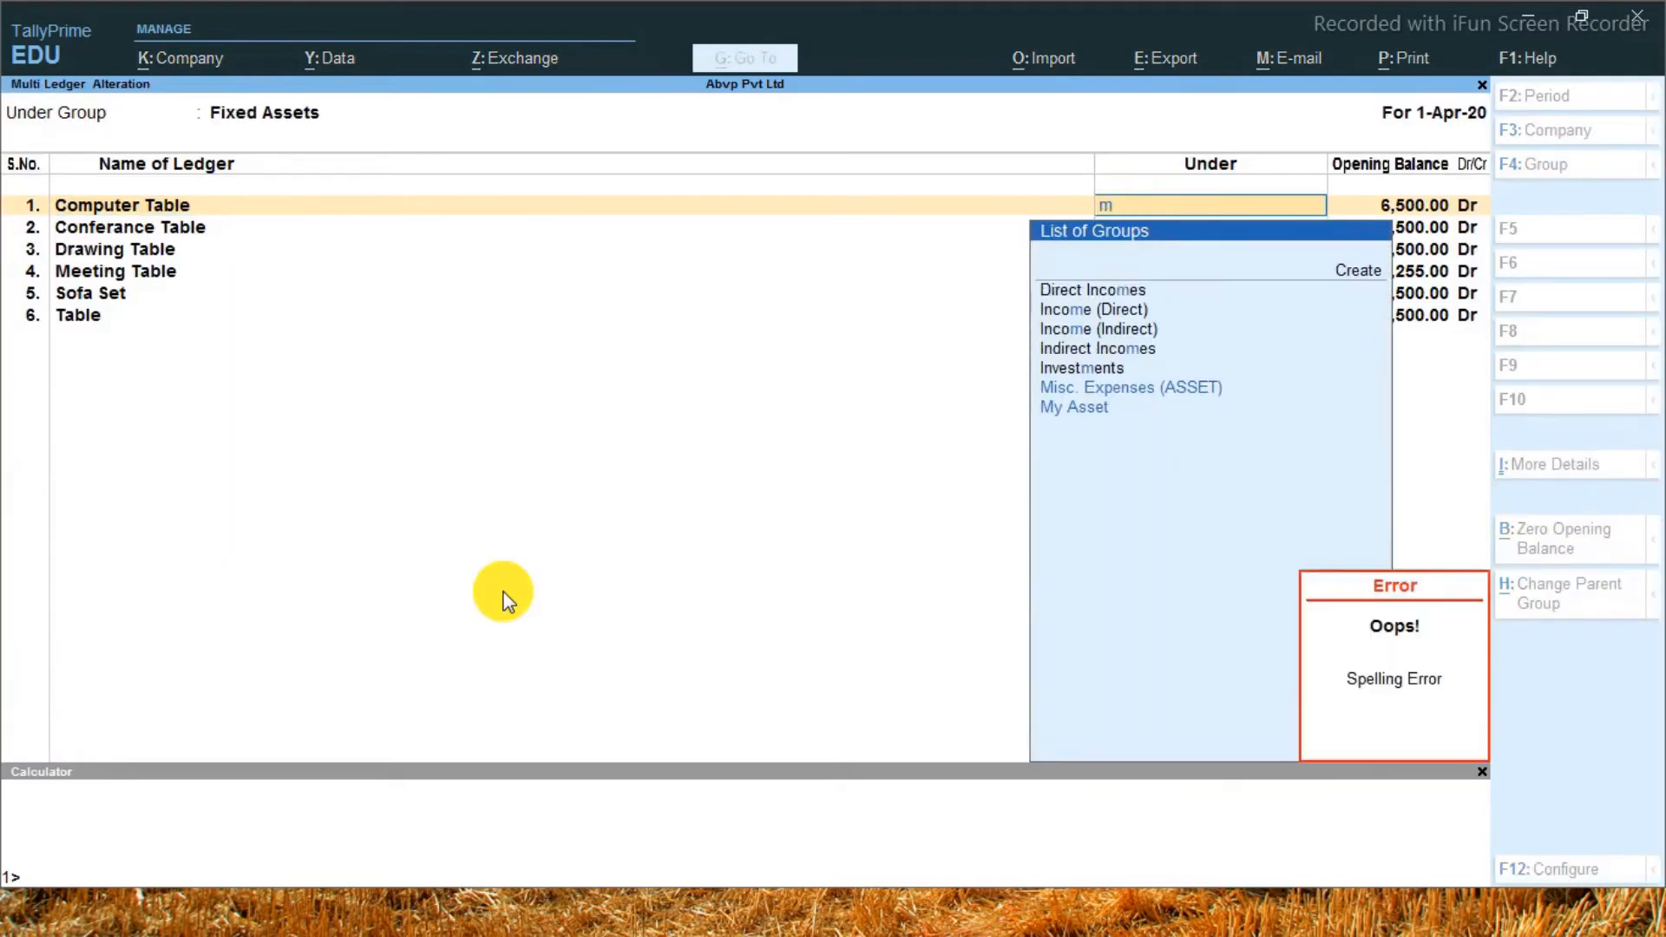
key("Return")
key("Return")
key("Return")
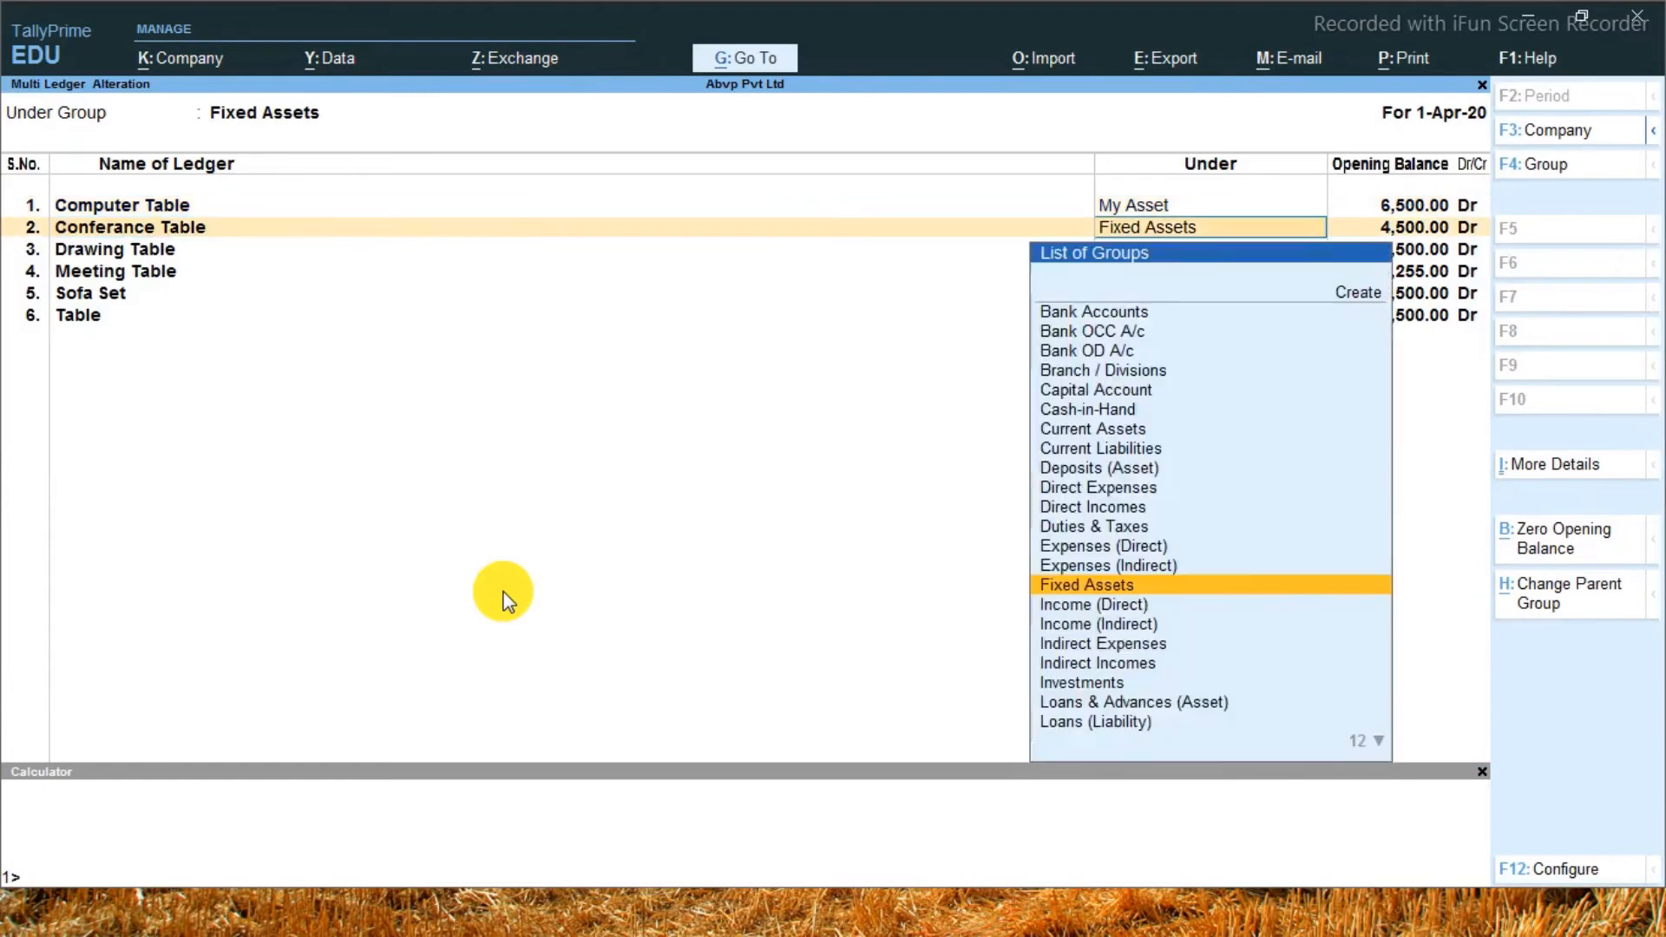
type("my")
key("Return")
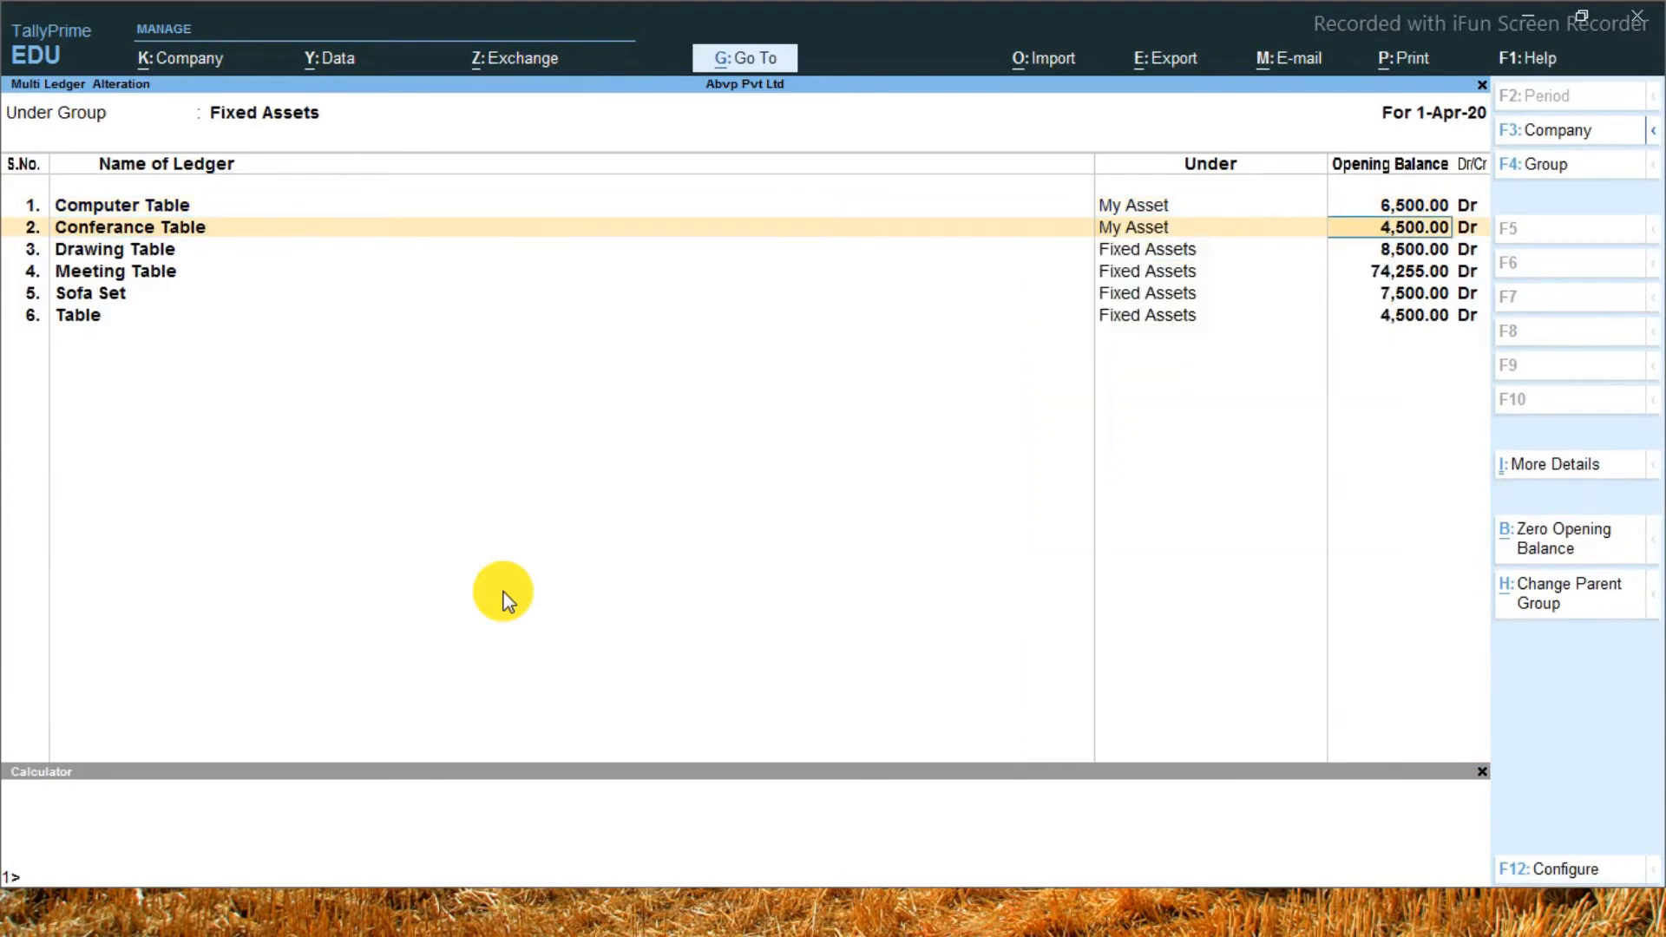
key("Return")
key("Return")
Change the parent group of the Drawing Table and Meeting Table ledgers to My Asset
type("my")
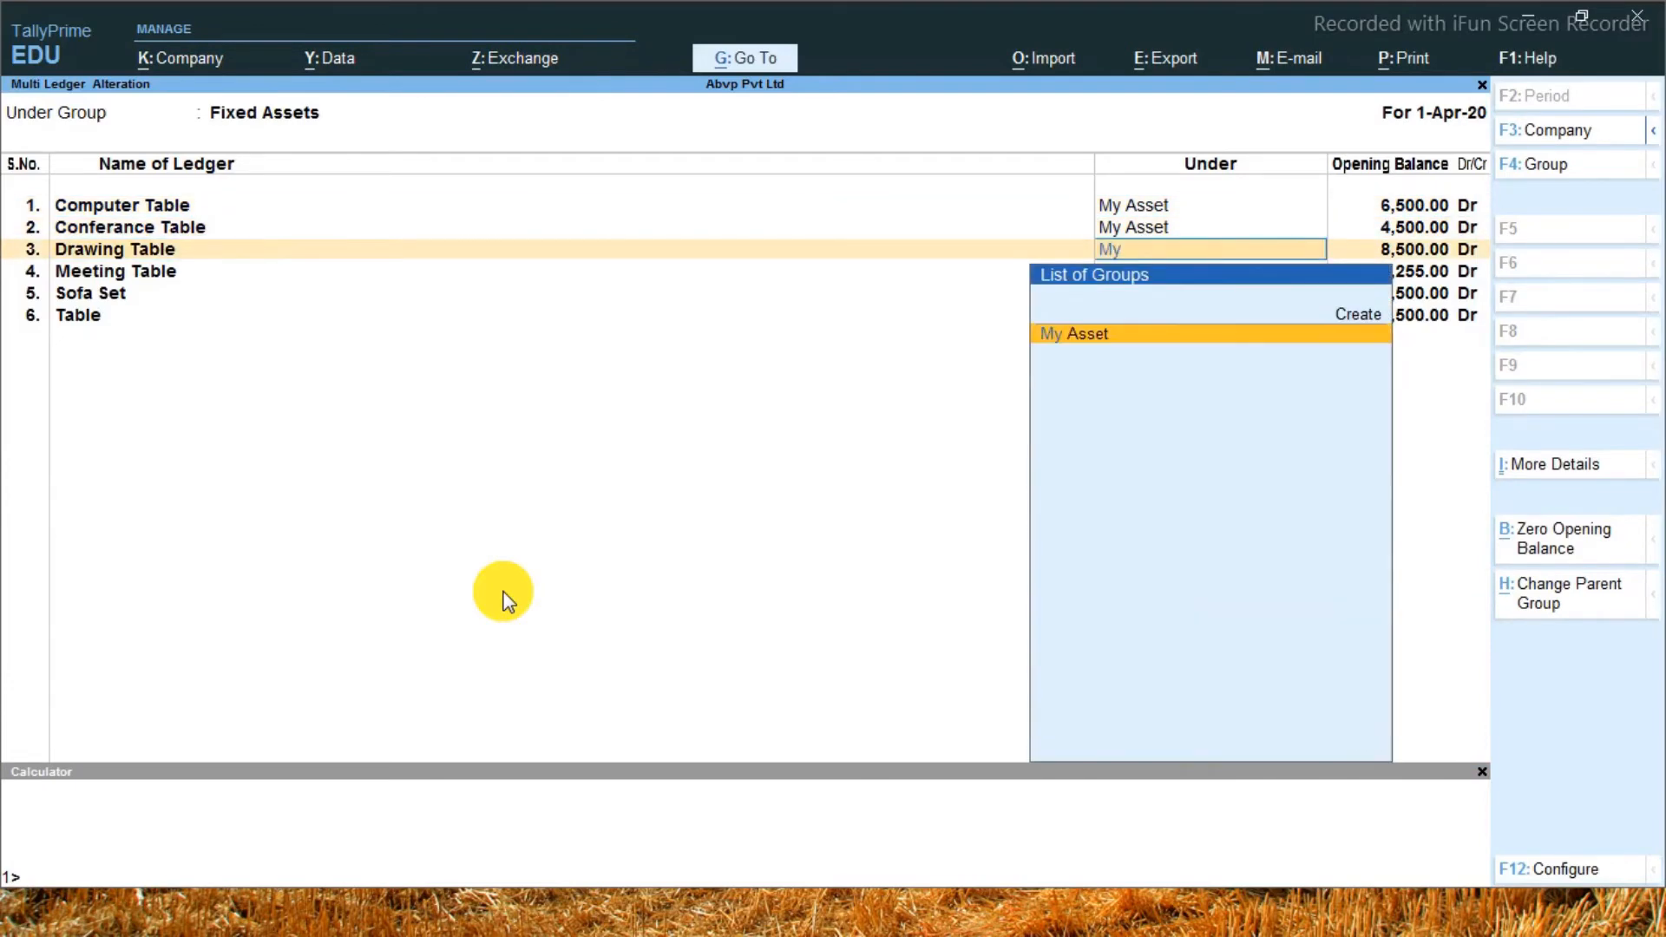
key("Return")
key("Return")
key("Return")
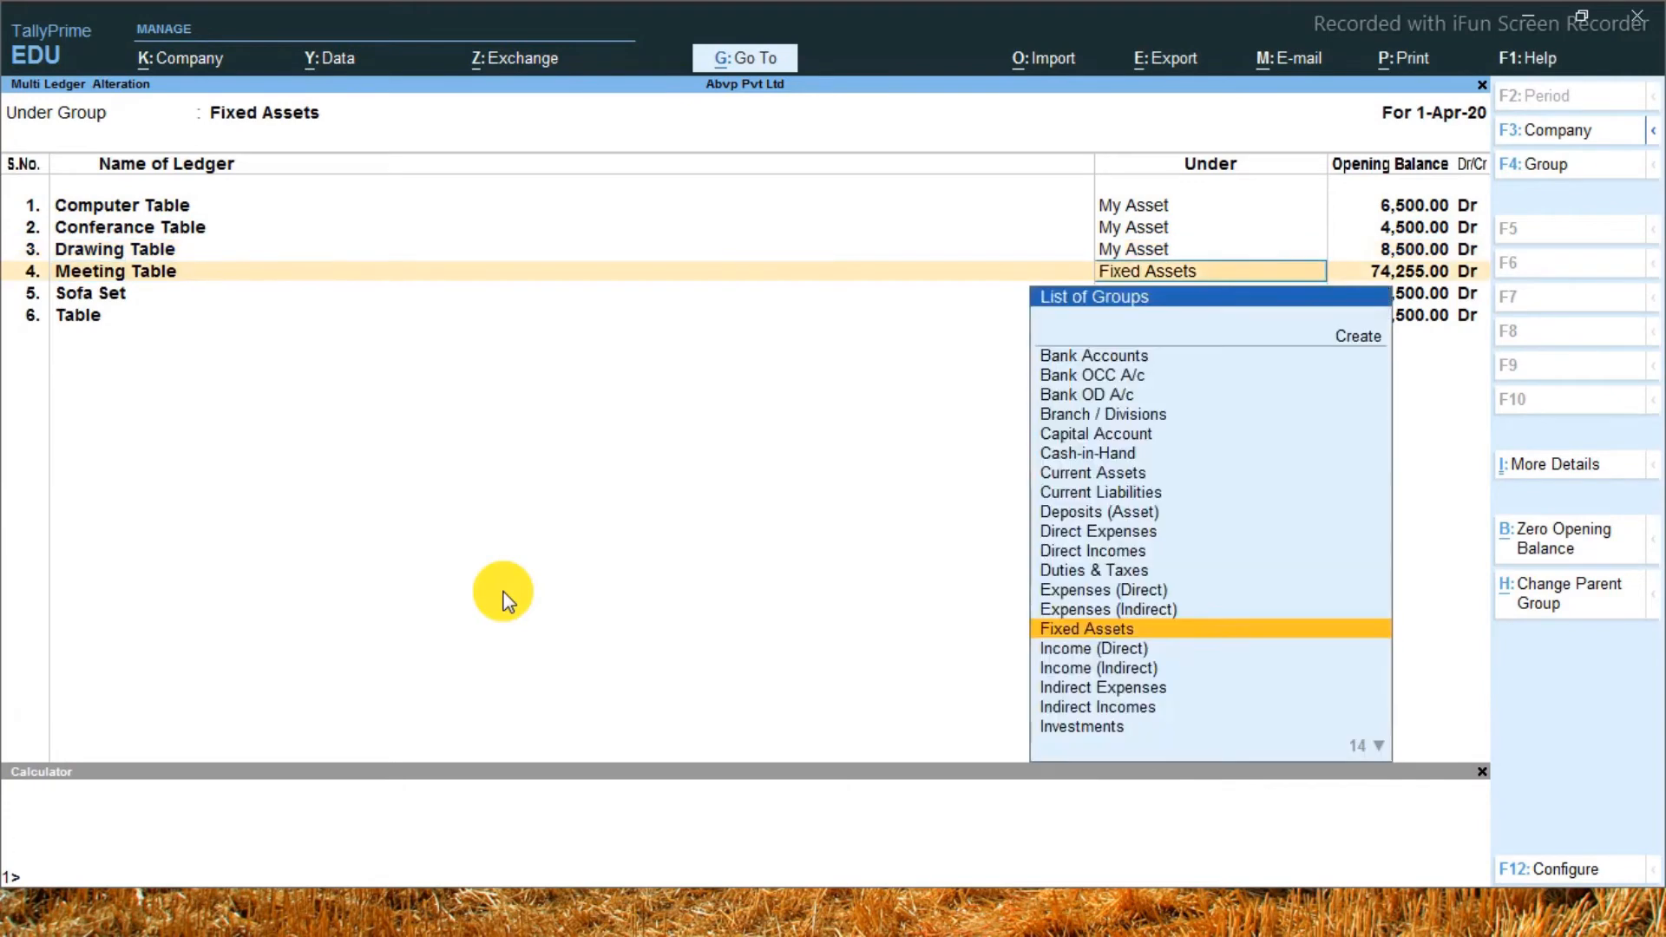
type("my")
key("Return")
key("Return")
key("Return")
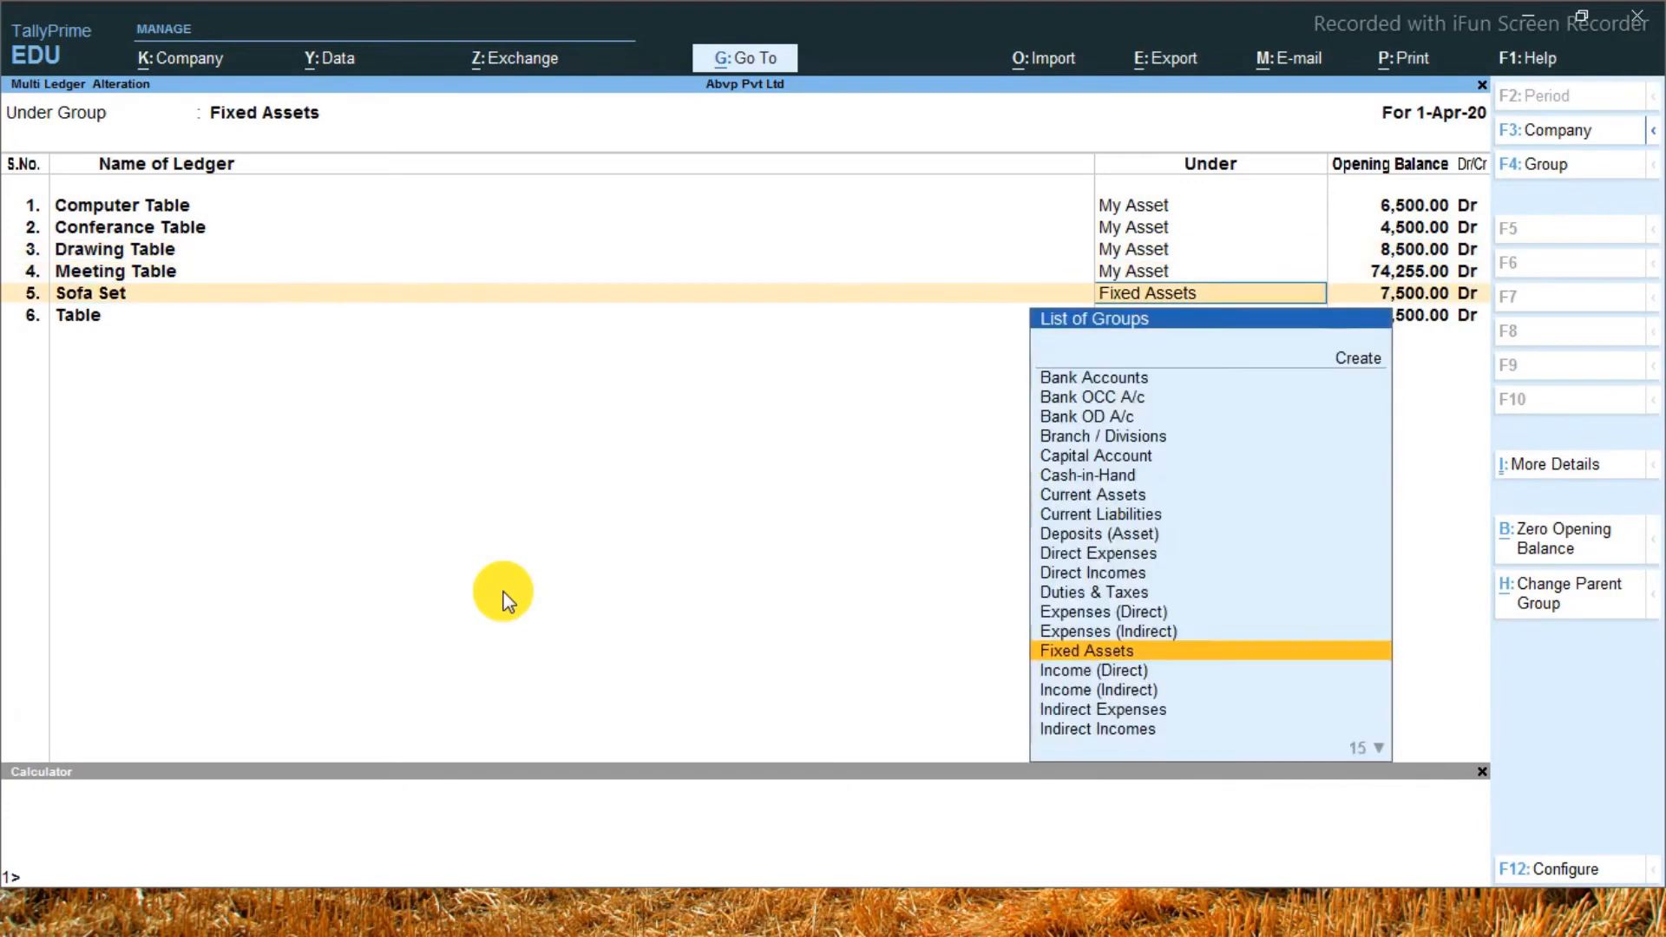
Change the parent group of the Sofa Set ledger to My Asset
type("m")
key("Down")
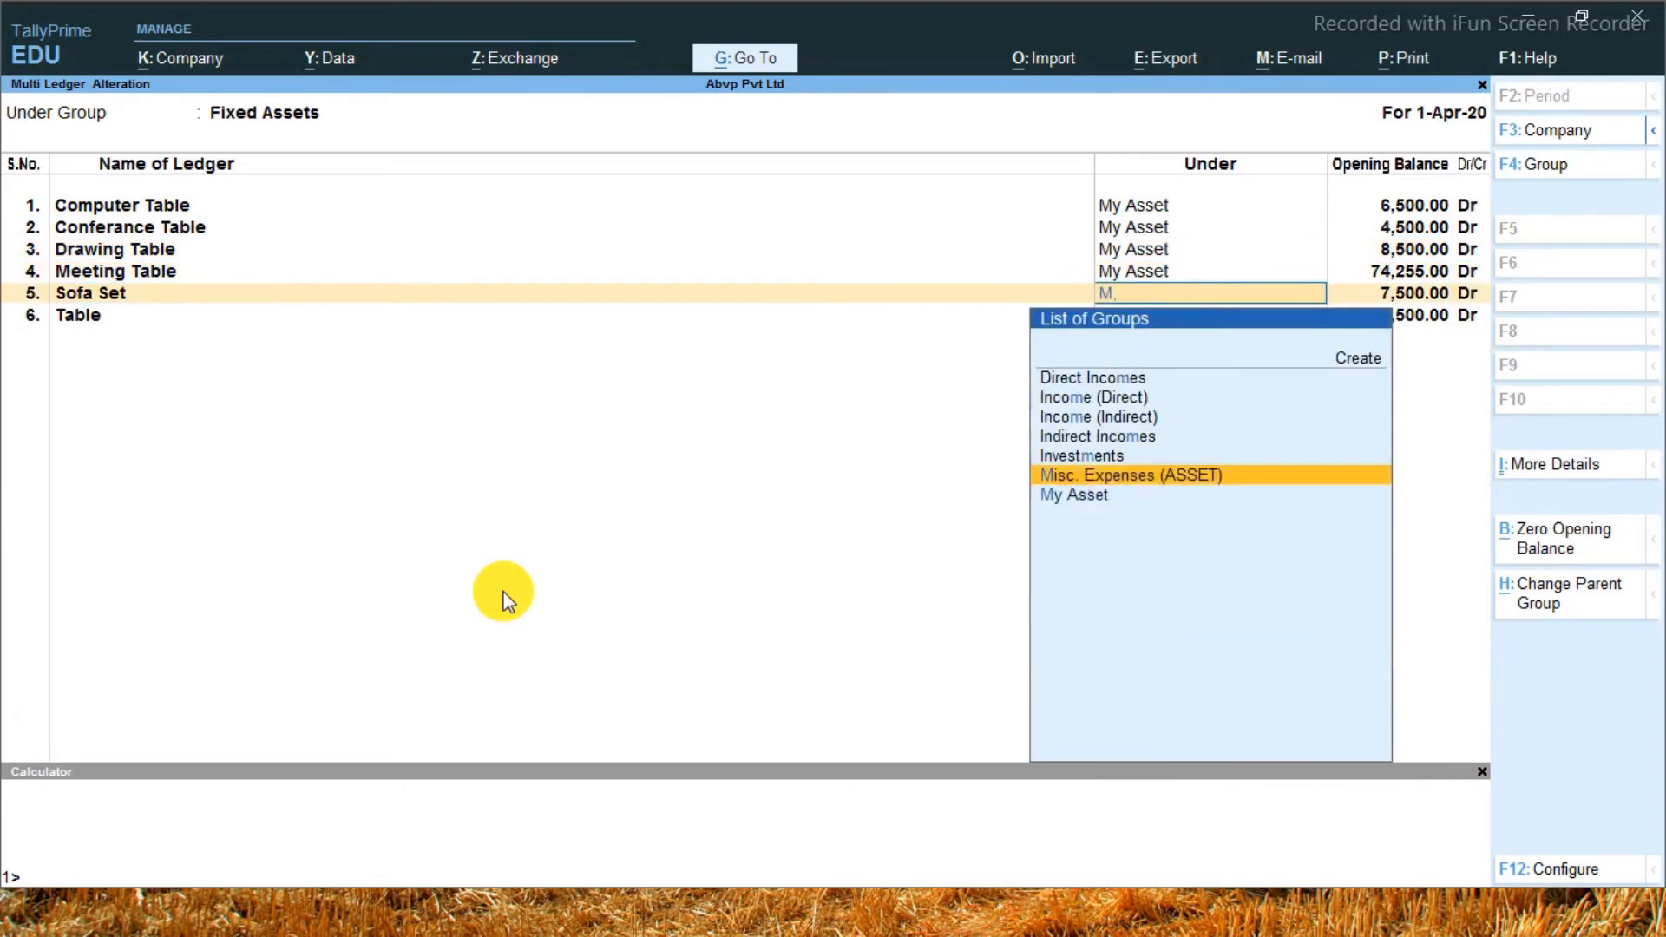
key("Down")
key("Return")
Change the parent group of the Table ledger to My Asset and accept the multi-ledger alteration
key("Return")
key("Return")
type("m")
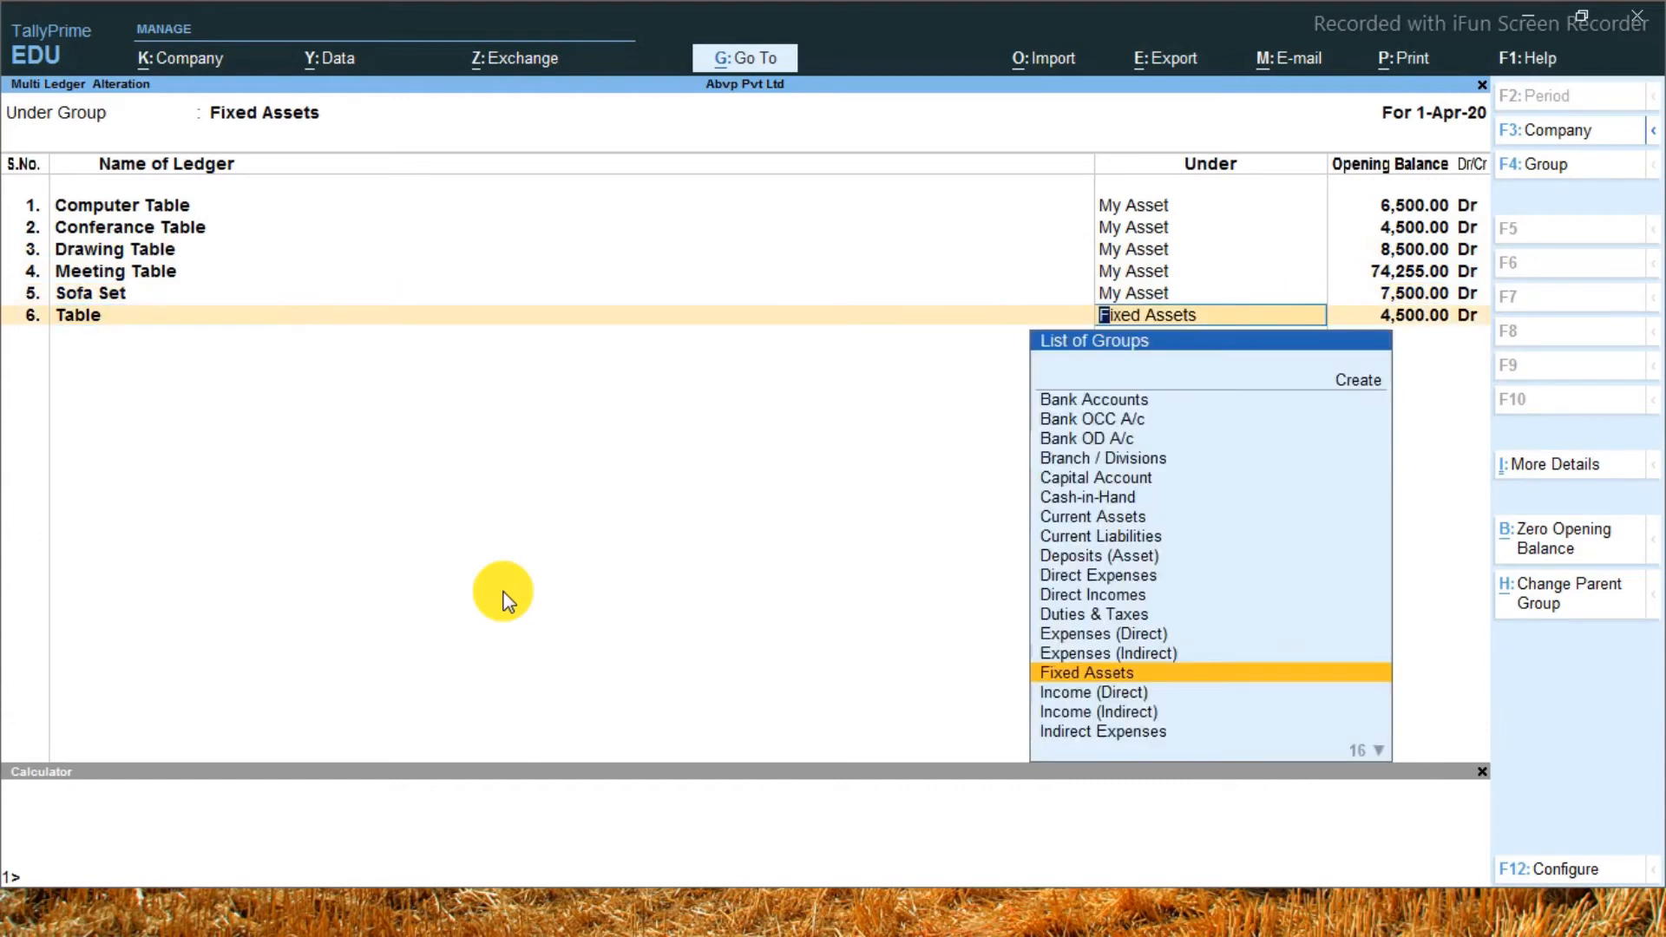
type("y")
key("Return")
key("Return")
key("Return")
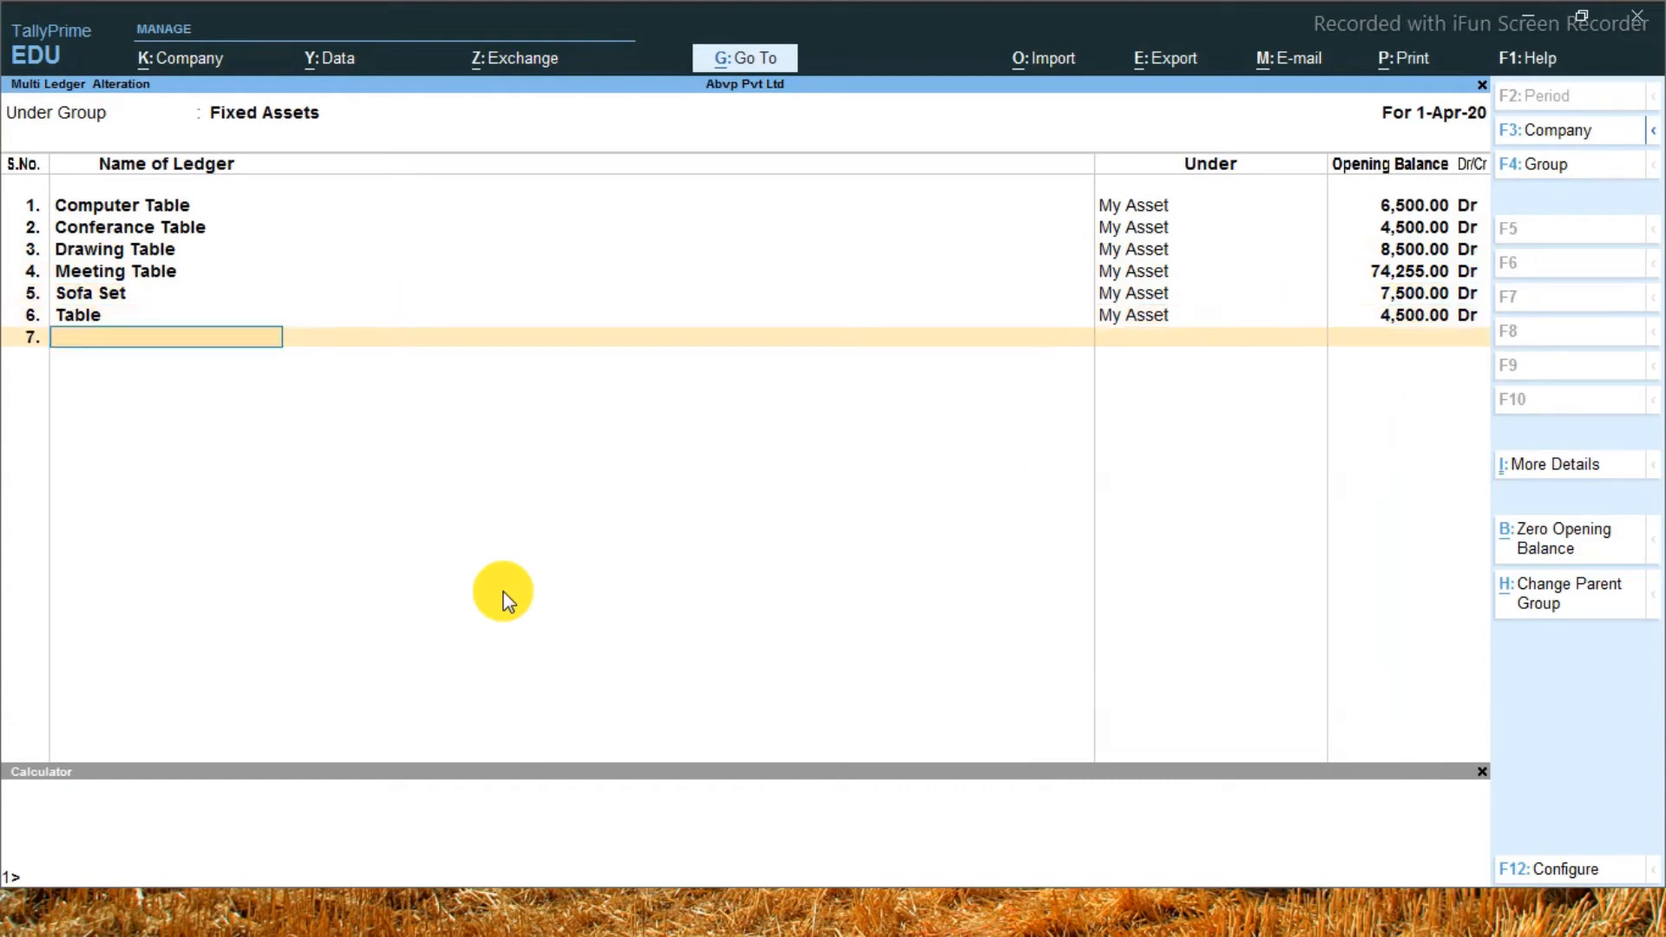
key("Return")
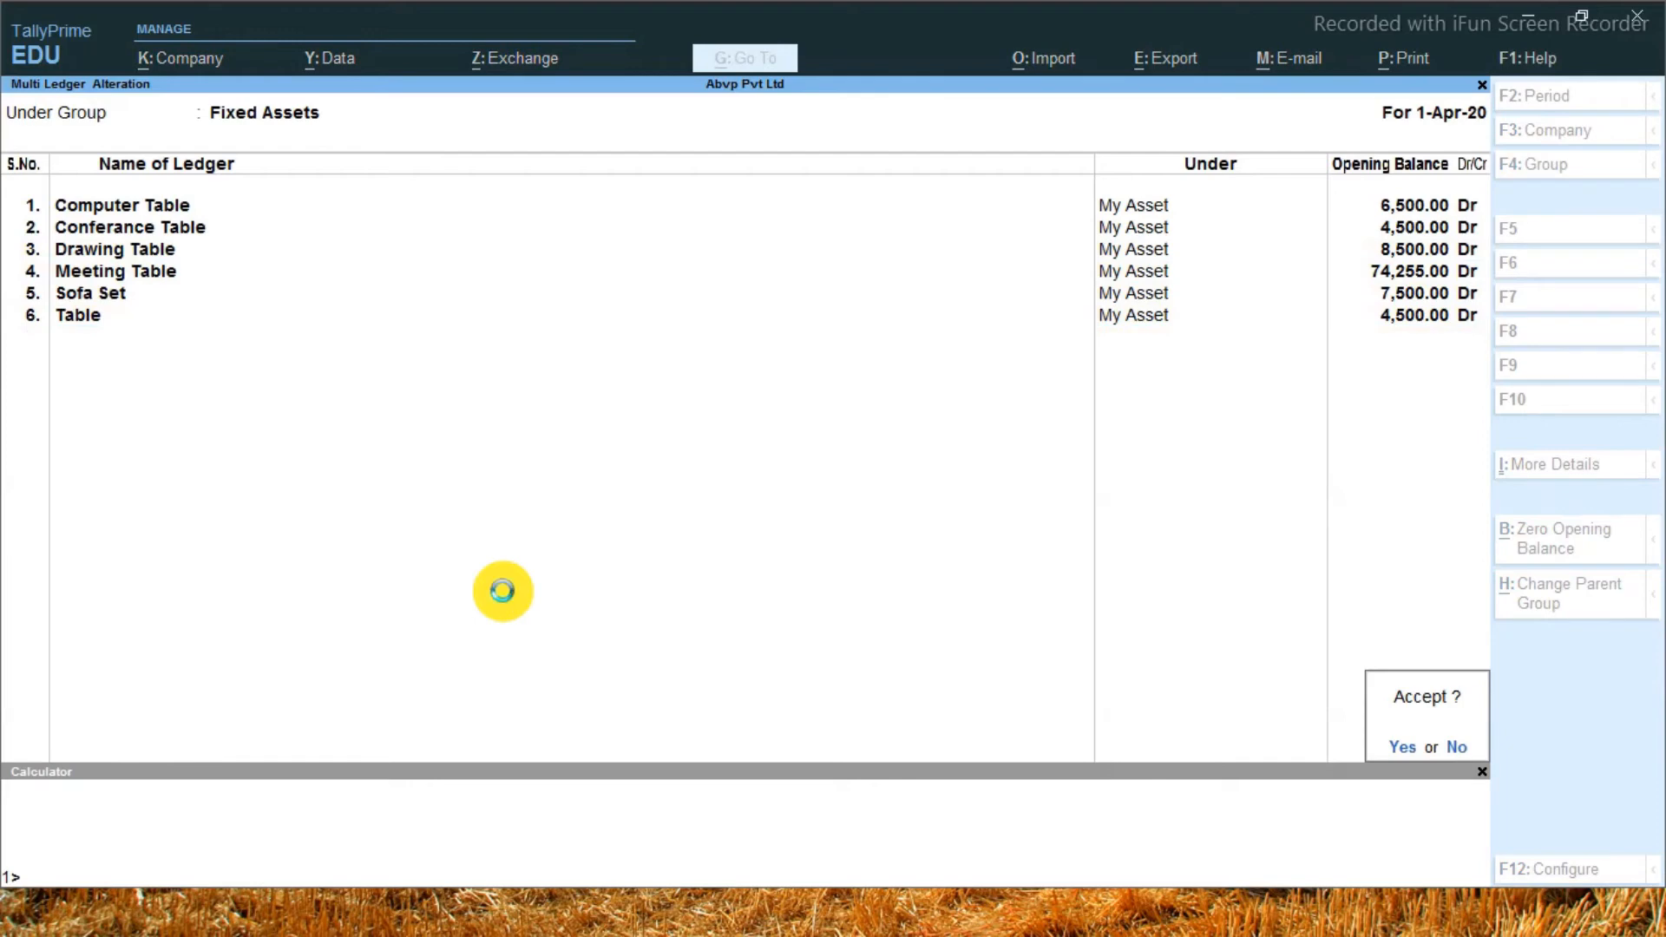
key("Return")
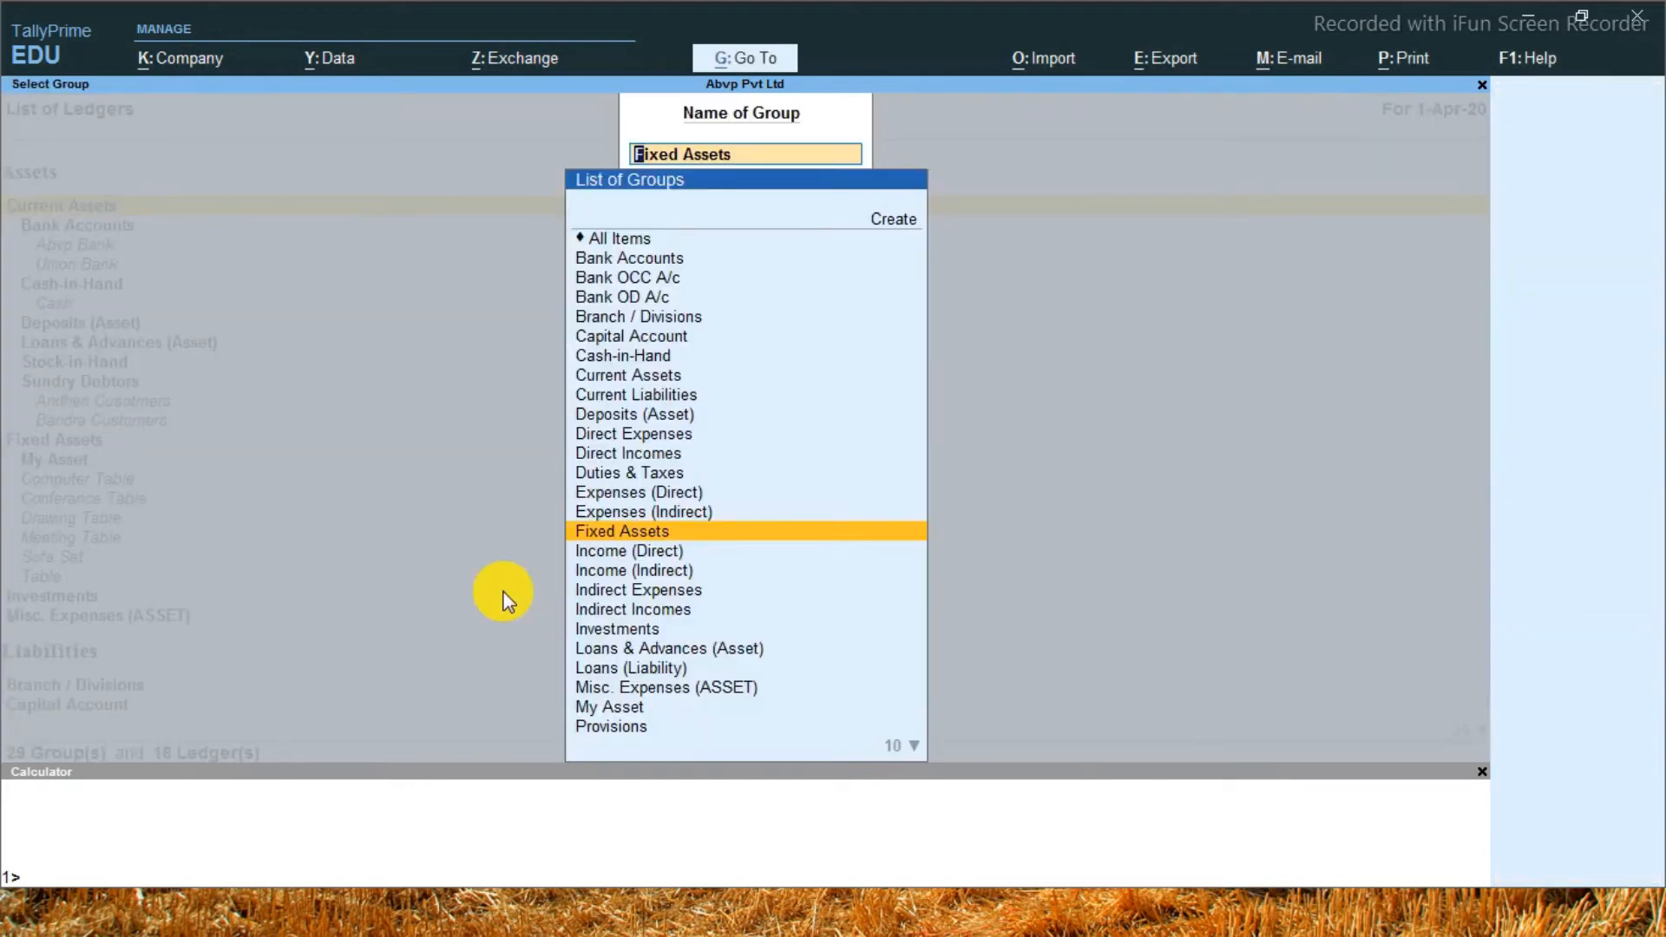
Return to the Gateway of Tally and open the Balance Sheet
key("Escape")
key("Escape")
key("Escape")
key("Escape")
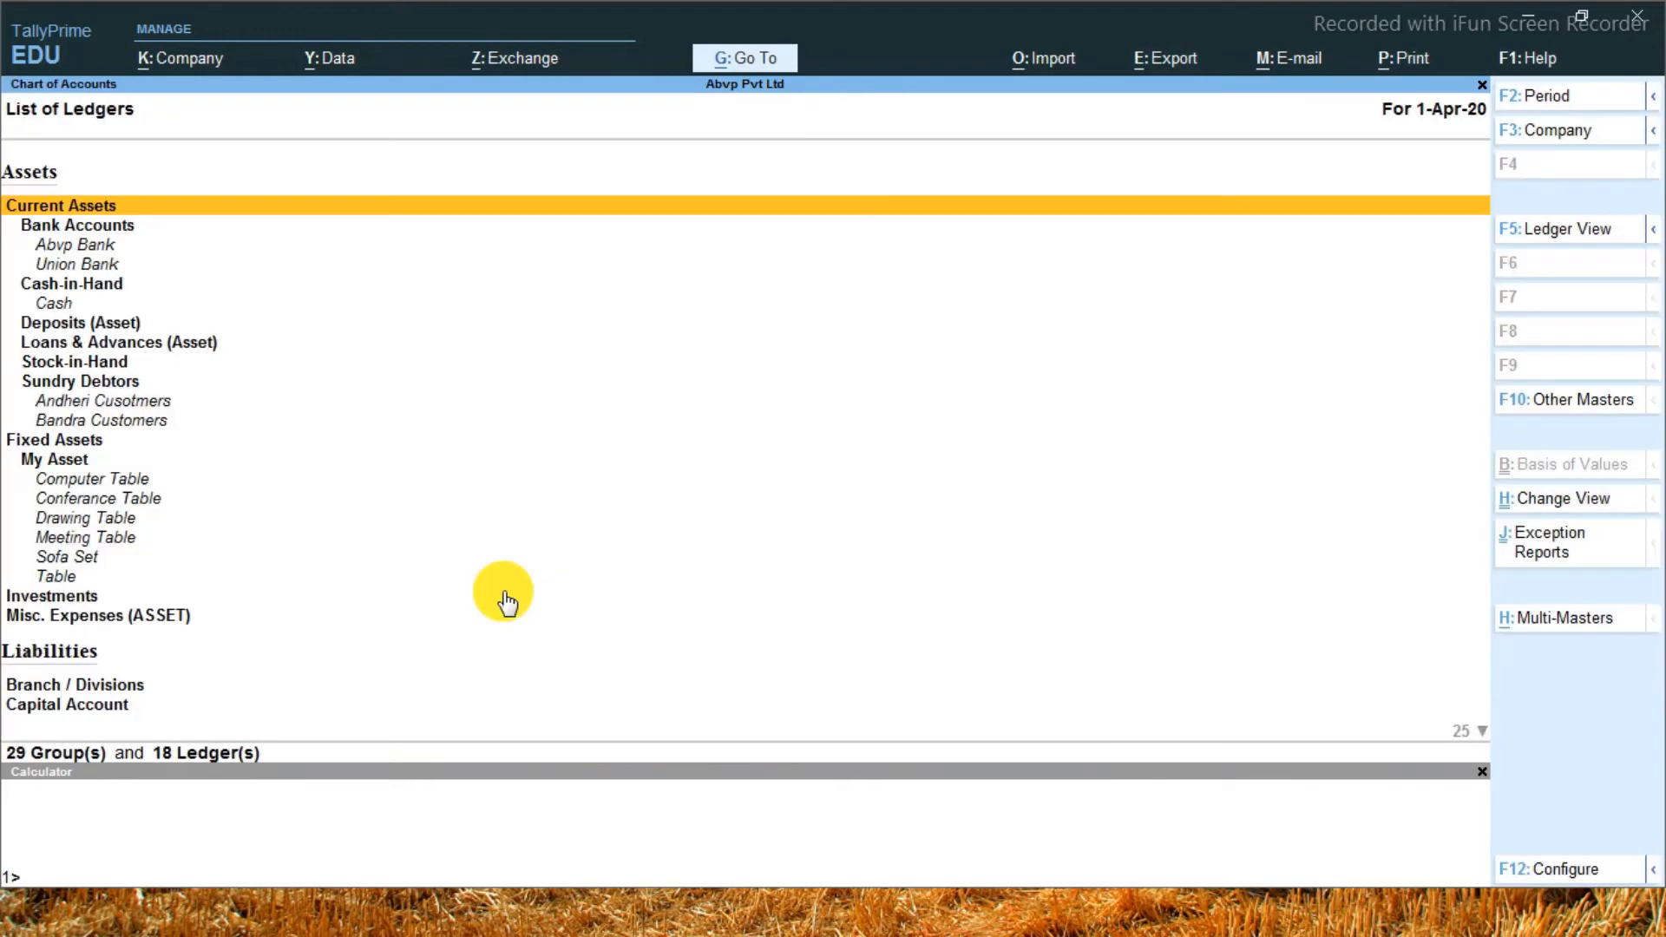
key("Down")
key("Down")
key("Down")
key("Down")
key("Down")
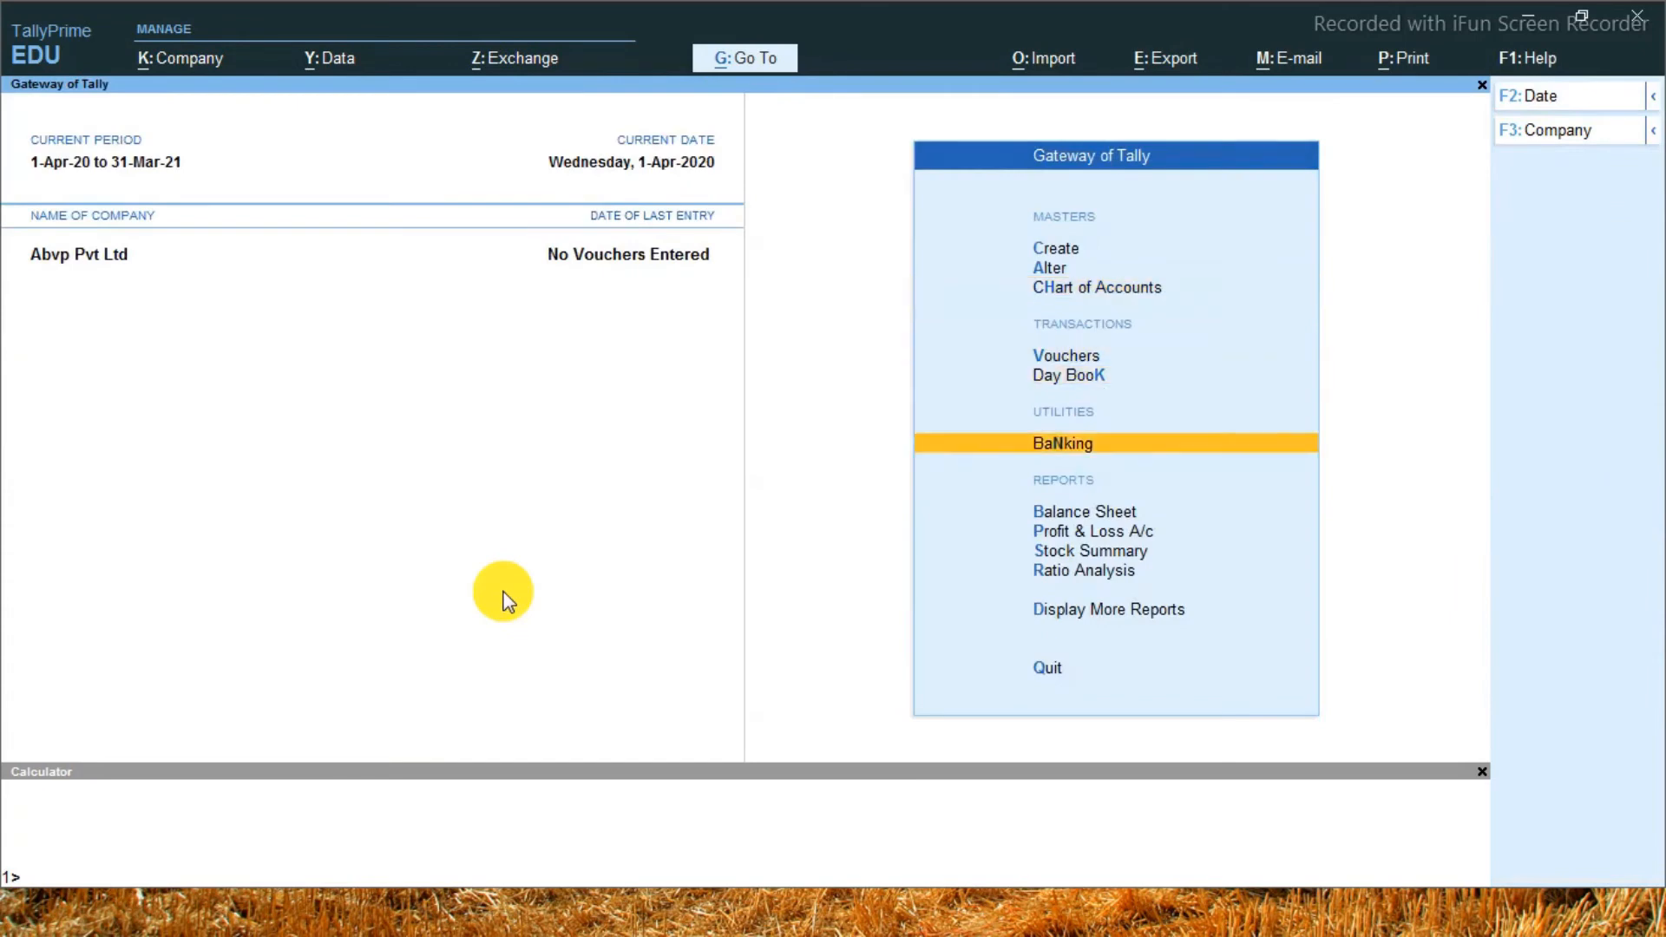
key("Up")
key("Return")
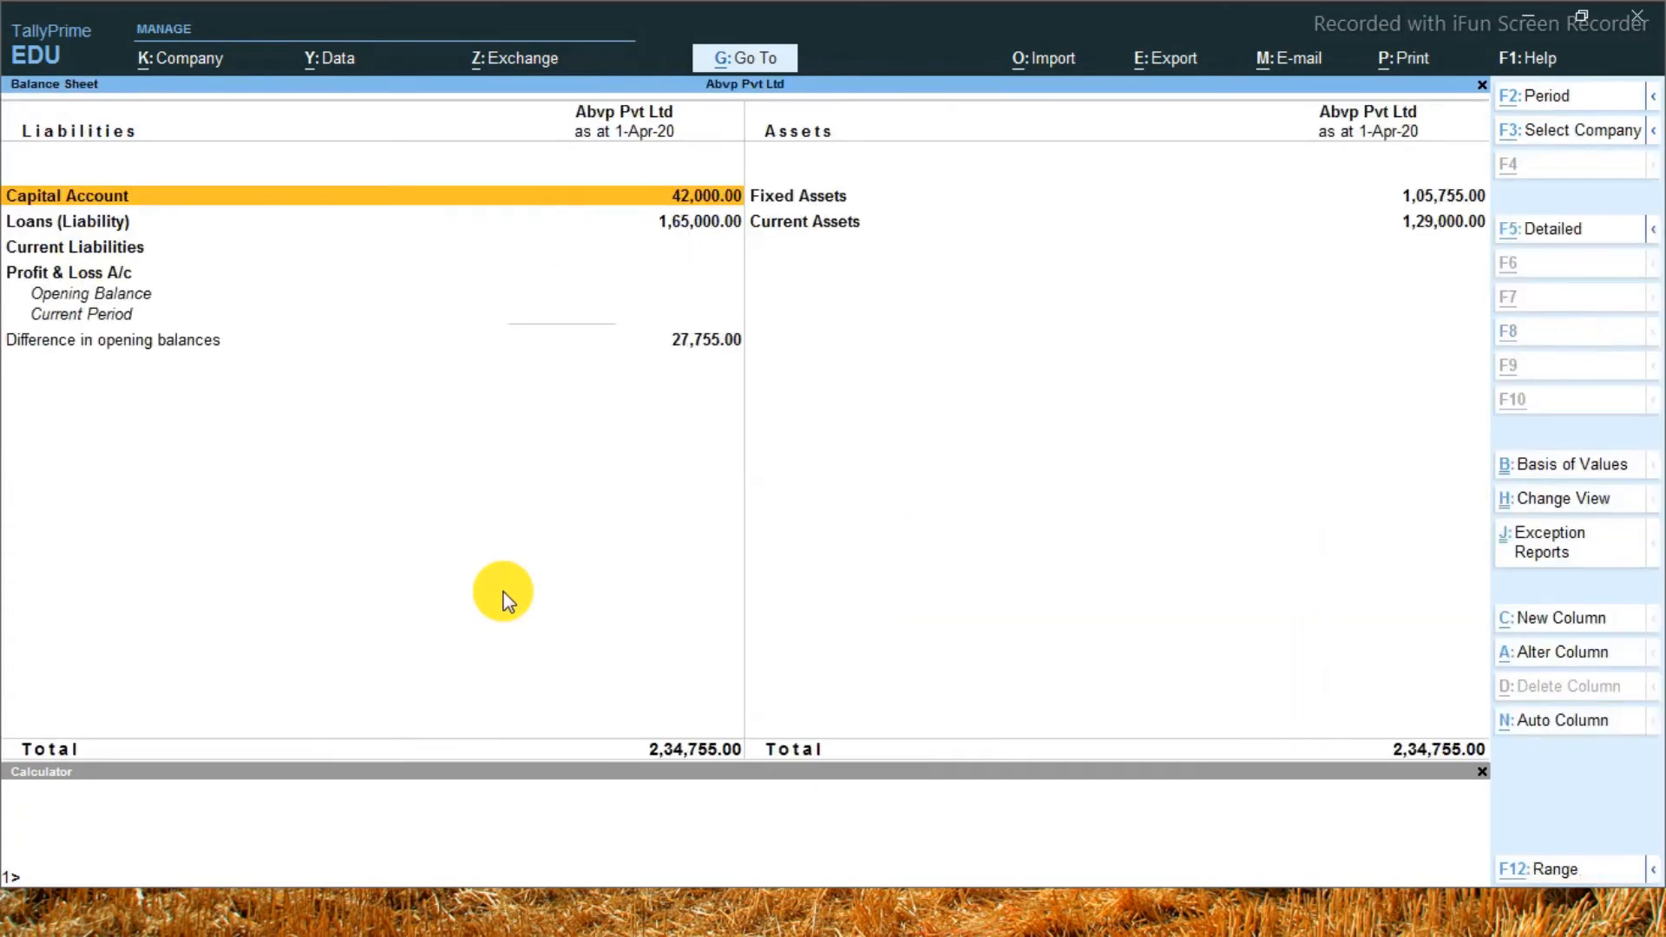
Show the Balance Sheet in detail, examine the ledgers under the My Asset group, and close the report
key("alt+F5")
key("Right")
key("Down")
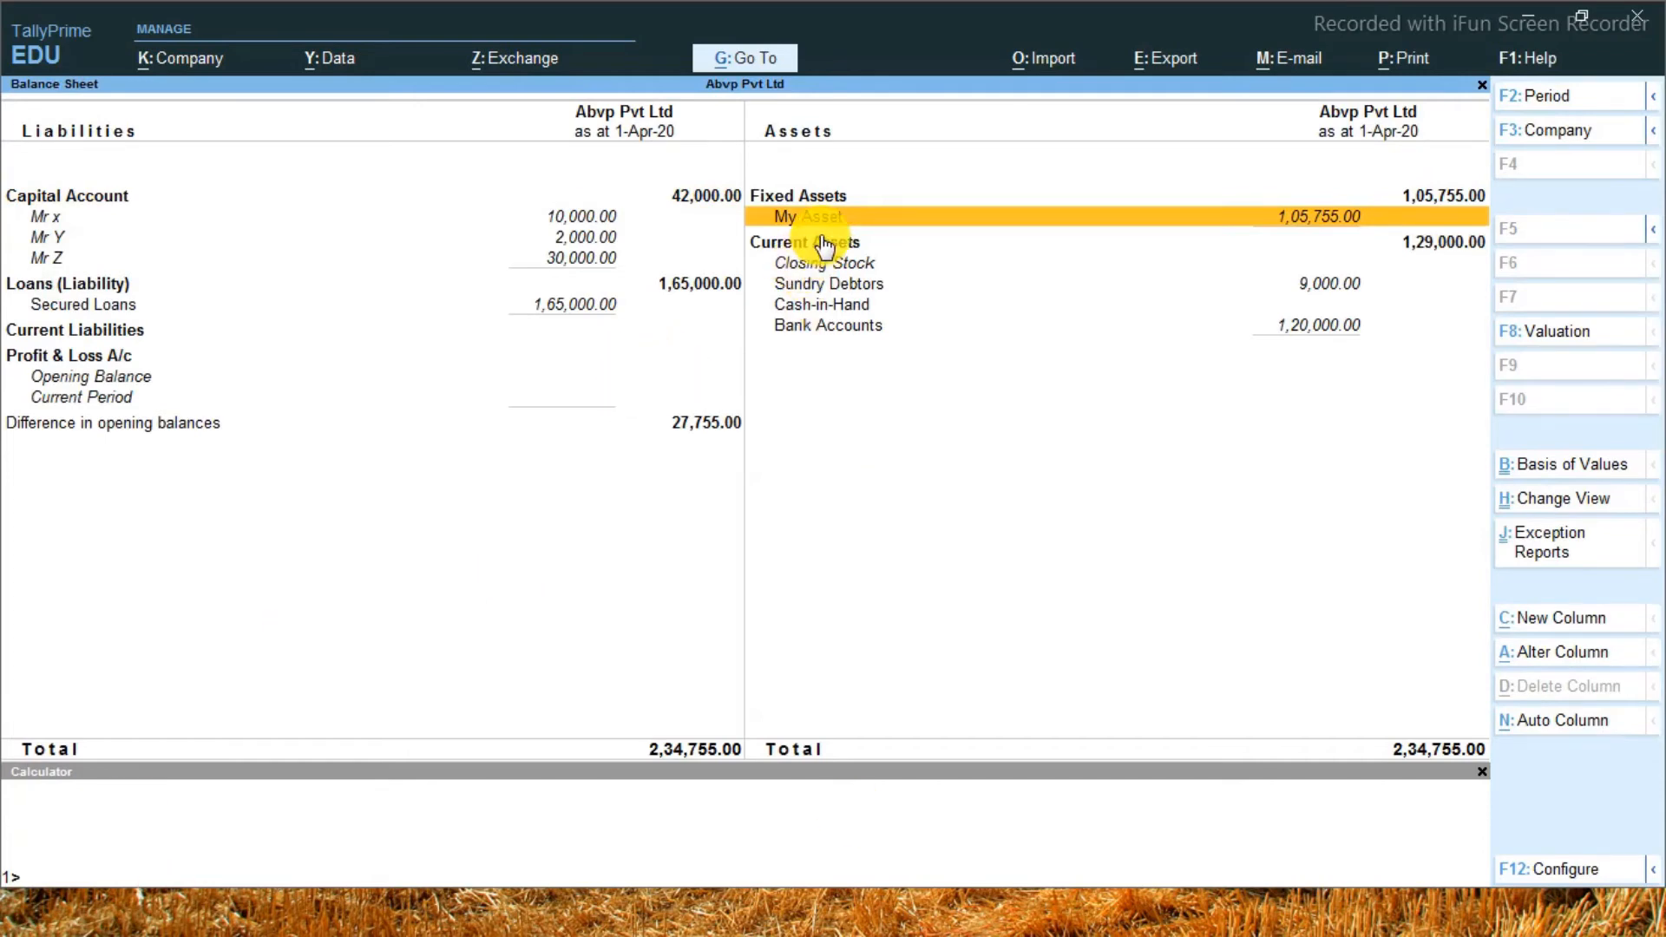
left_click(916, 218)
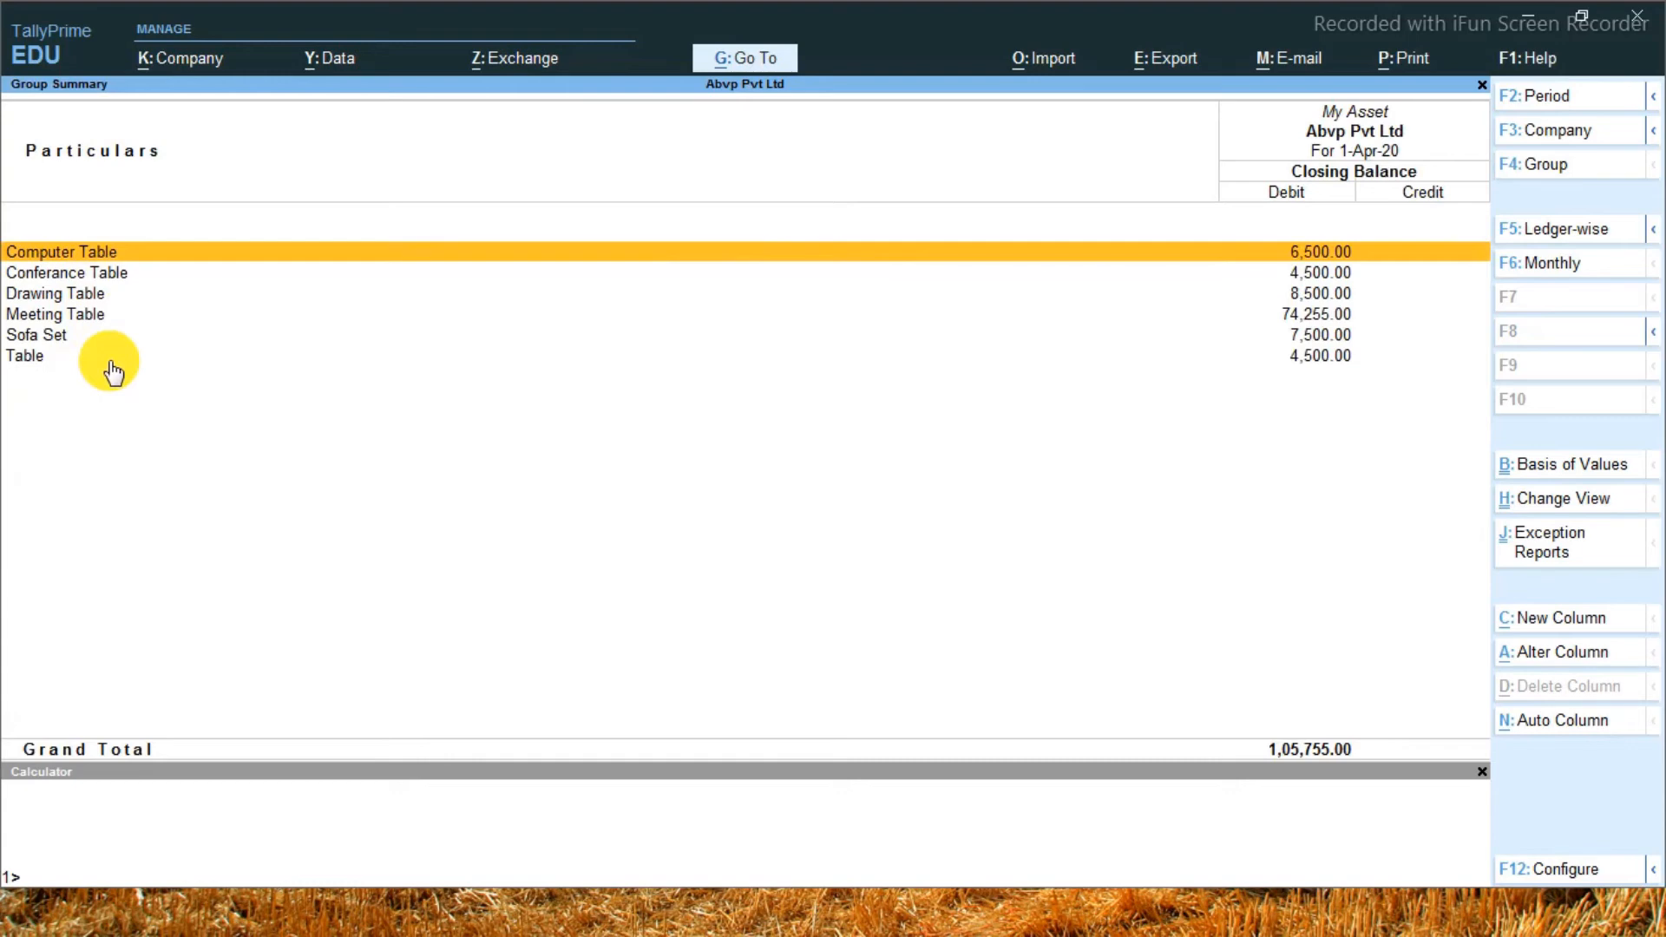
key("Escape")
key("Escape")
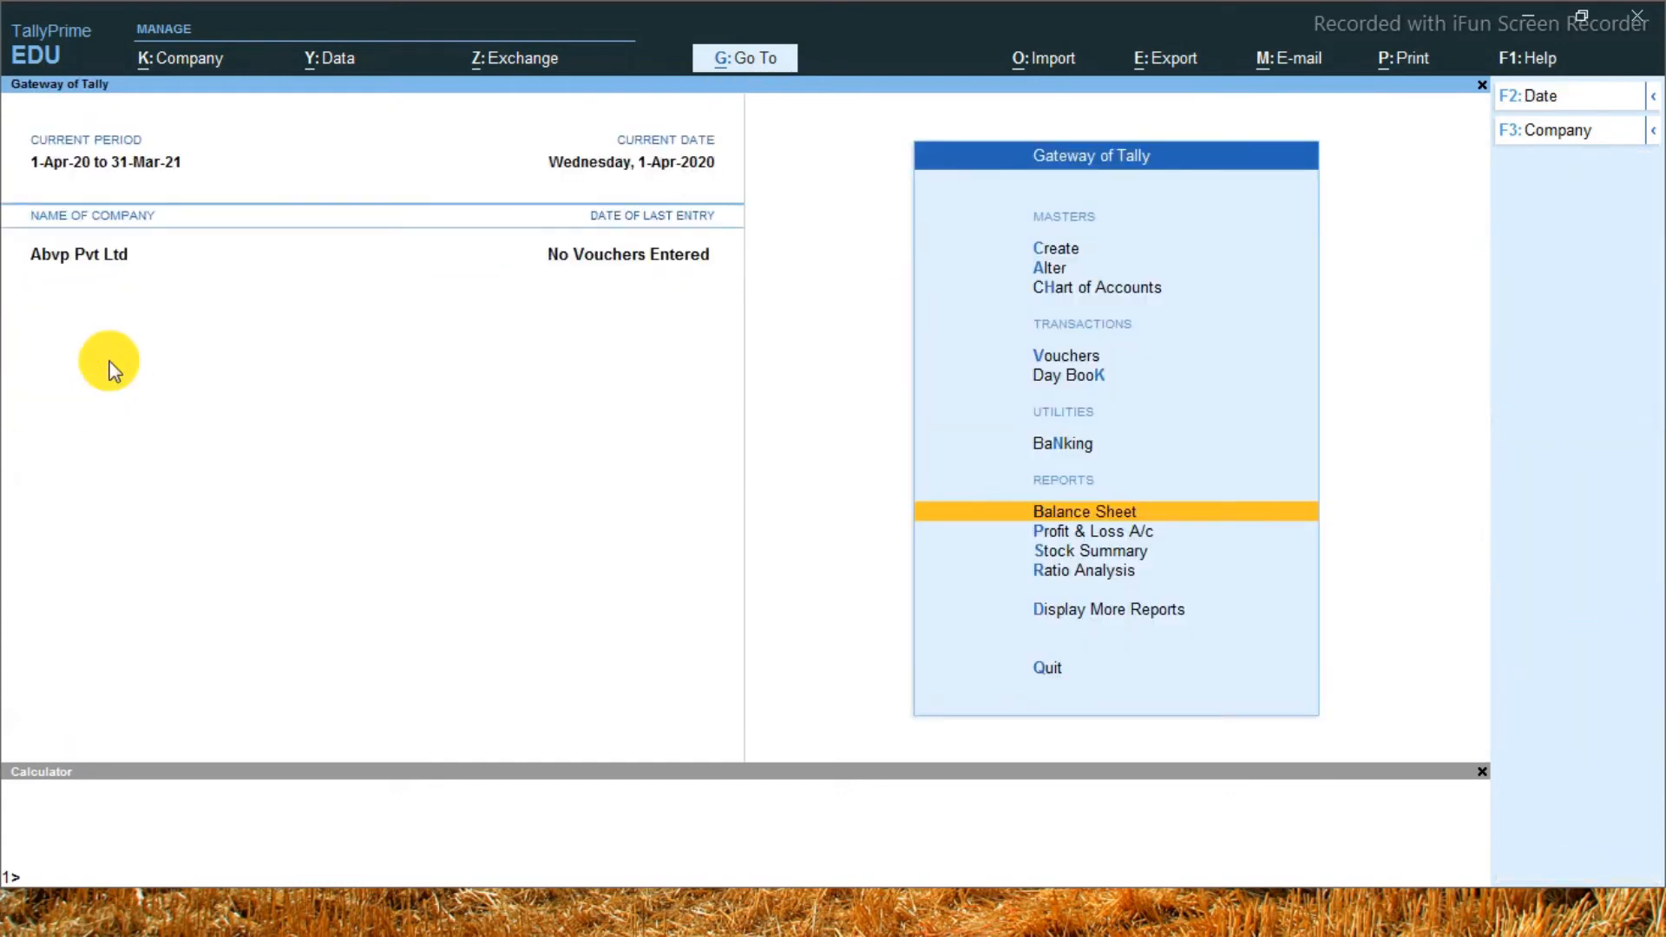
Check the Profit & Loss A/c report for existing entries and close it
key("Down")
key("Return")
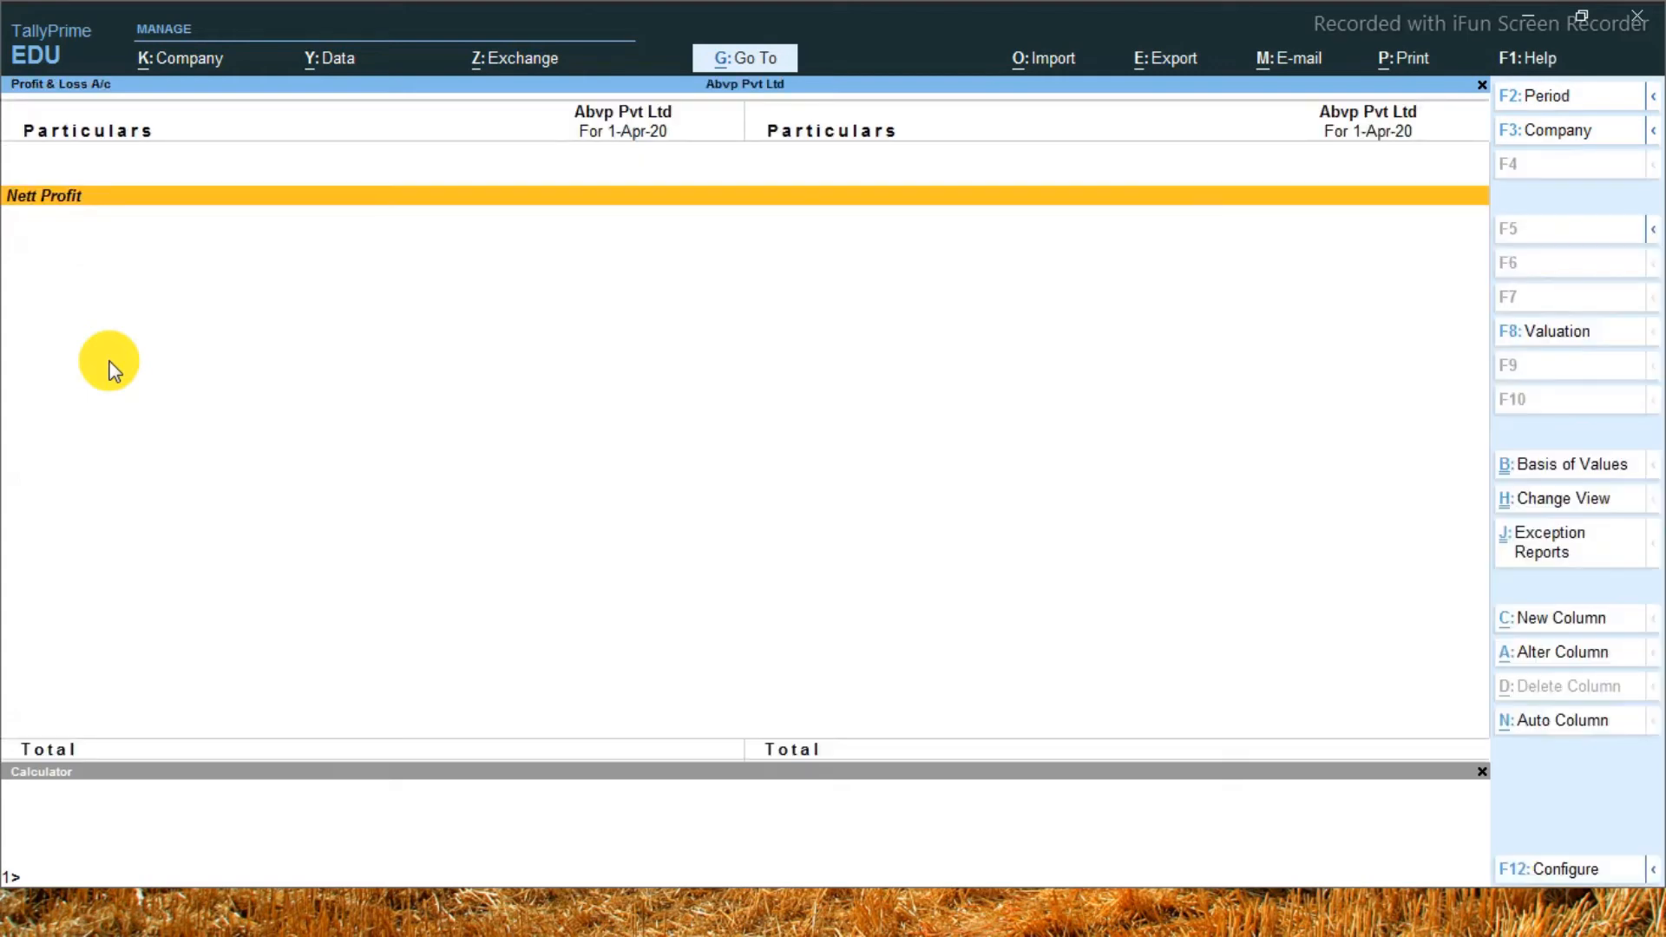
key("Escape")
From the Chart of Accounts ledger list, start multi-ledger creation under the Indirect Expenses group
key("Up")
key("Up")
key("Up")
key("Up")
key("Up")
key("Up")
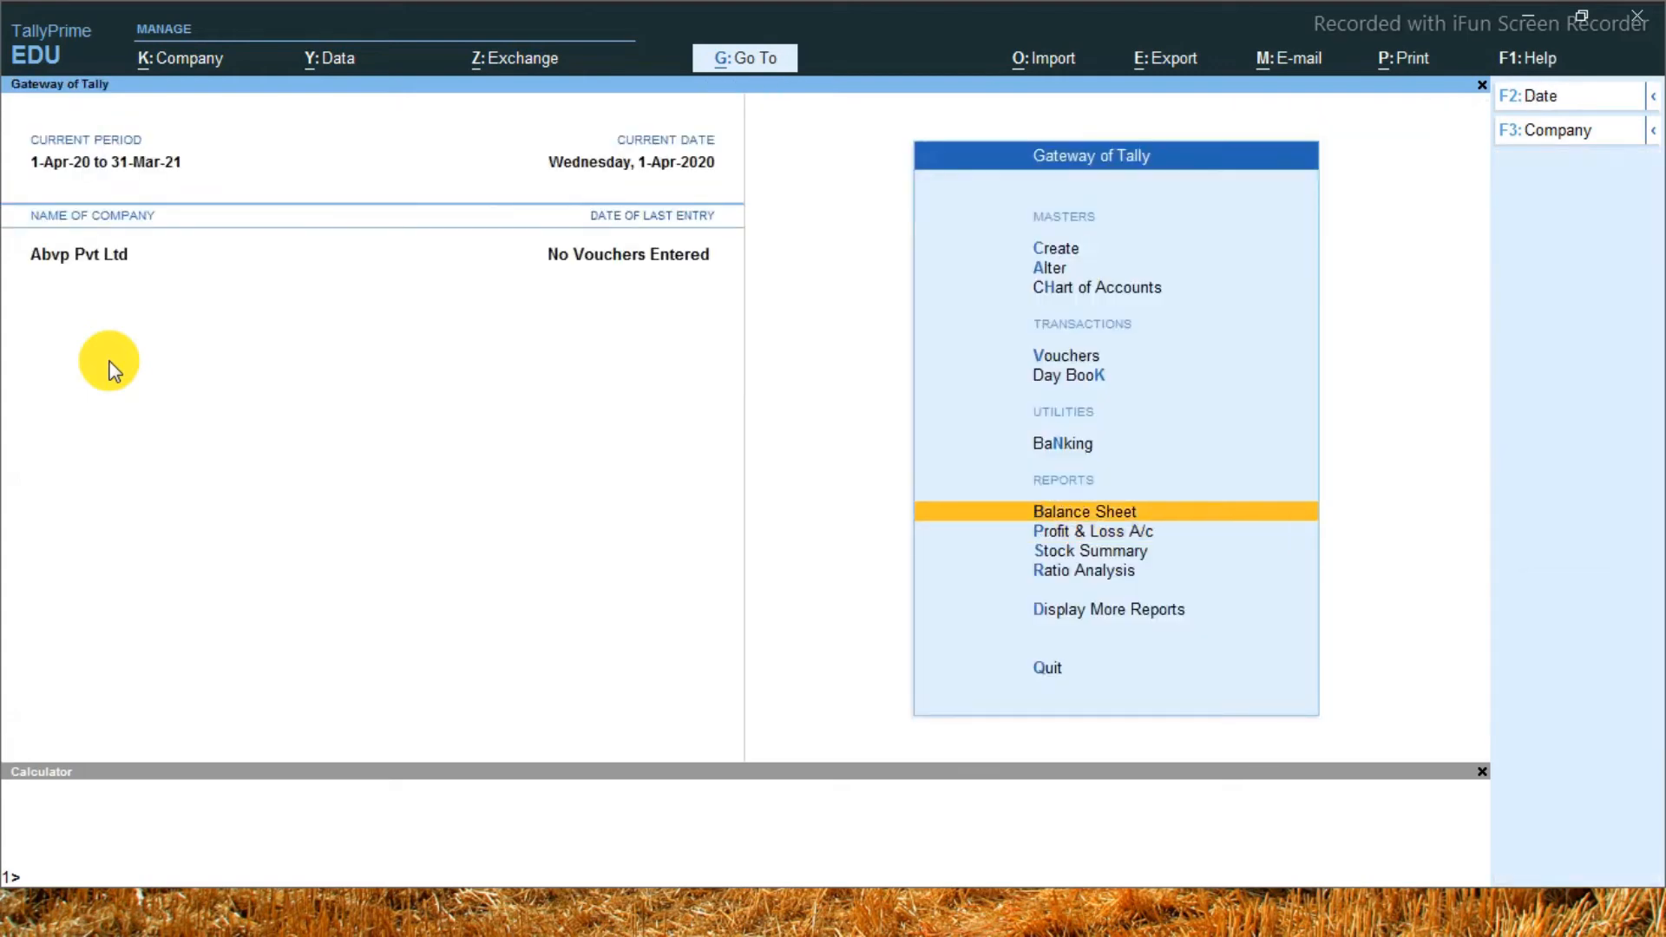
key("Down")
key("Return")
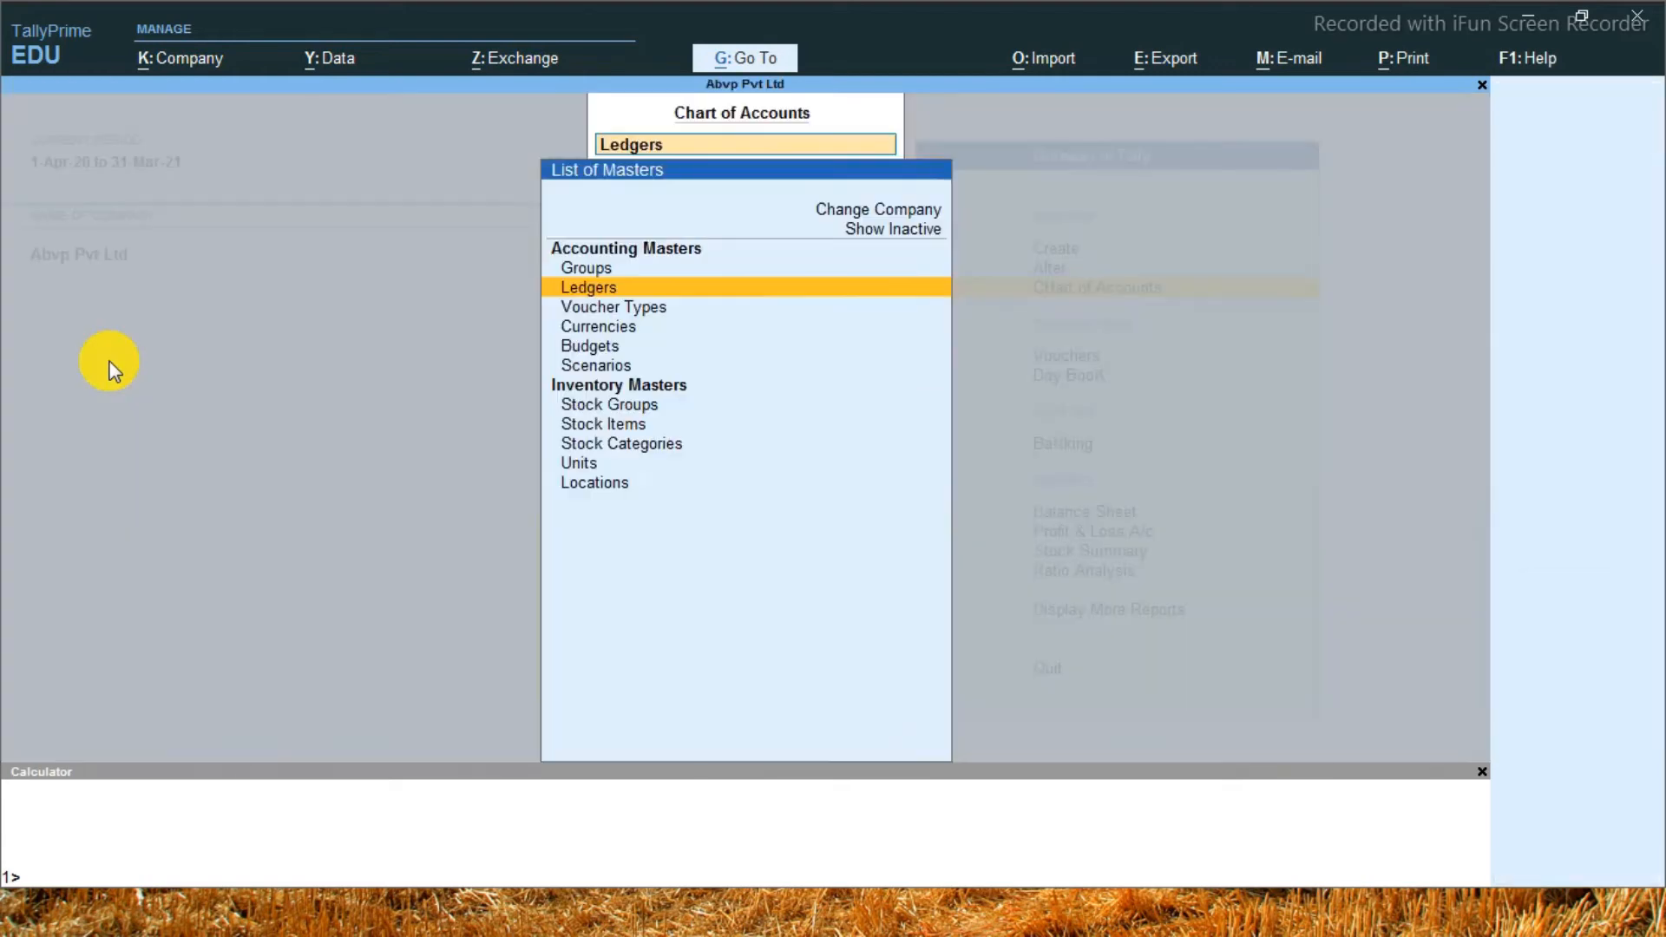
key("Return")
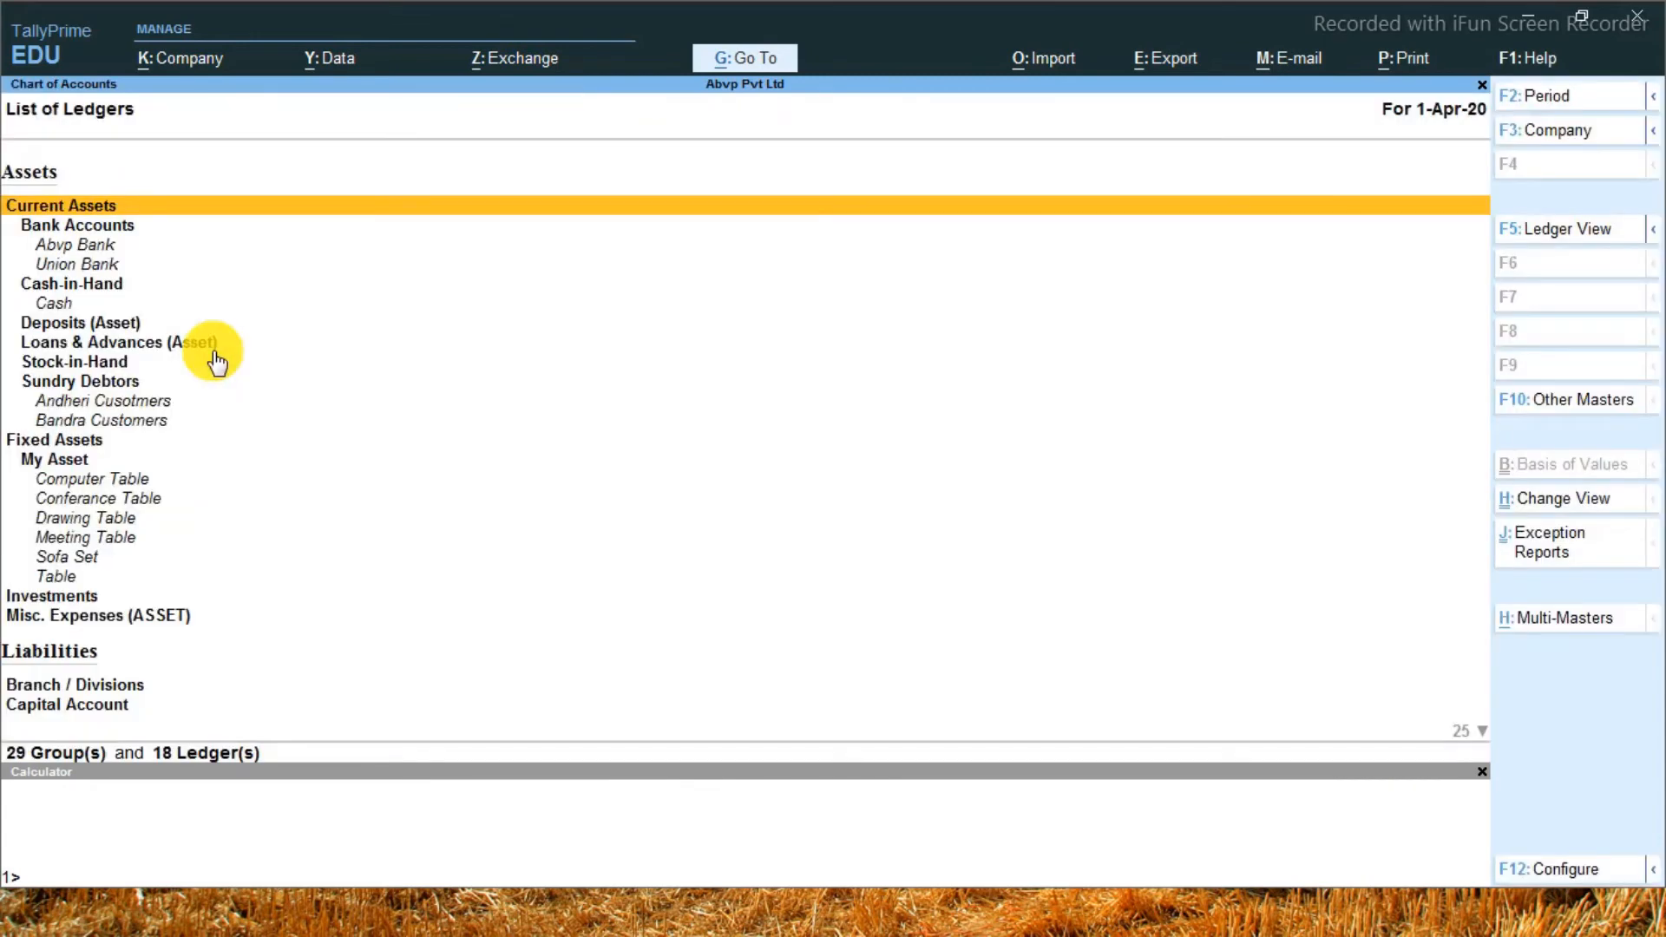
key("alt+h")
key("Return")
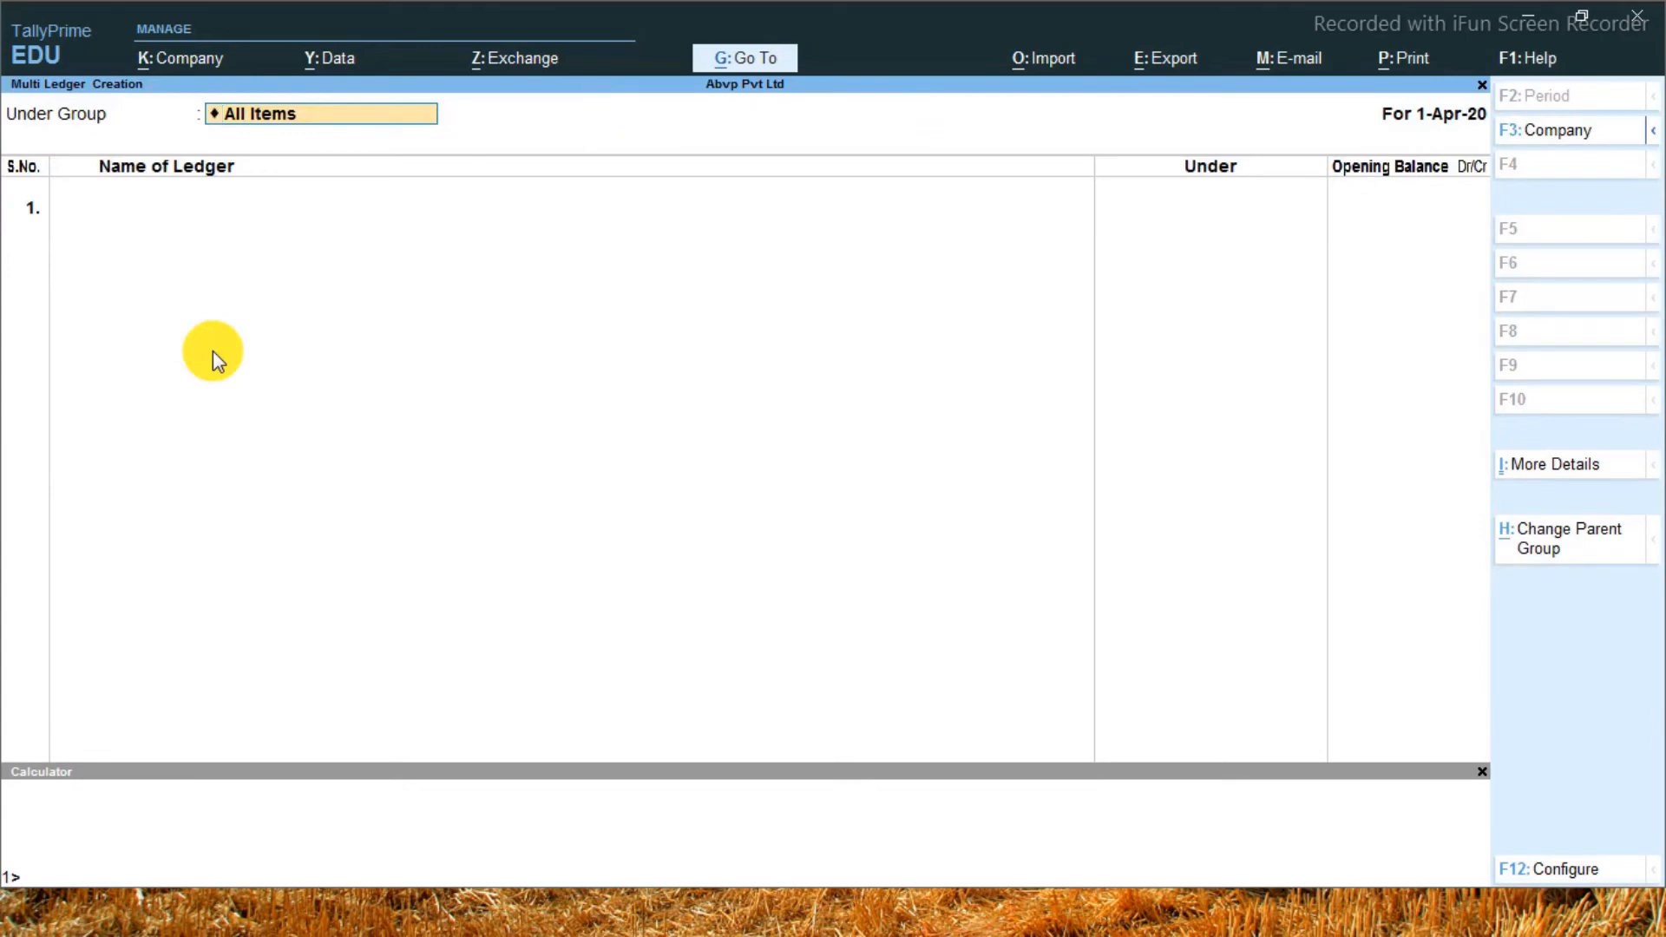
type("Ind")
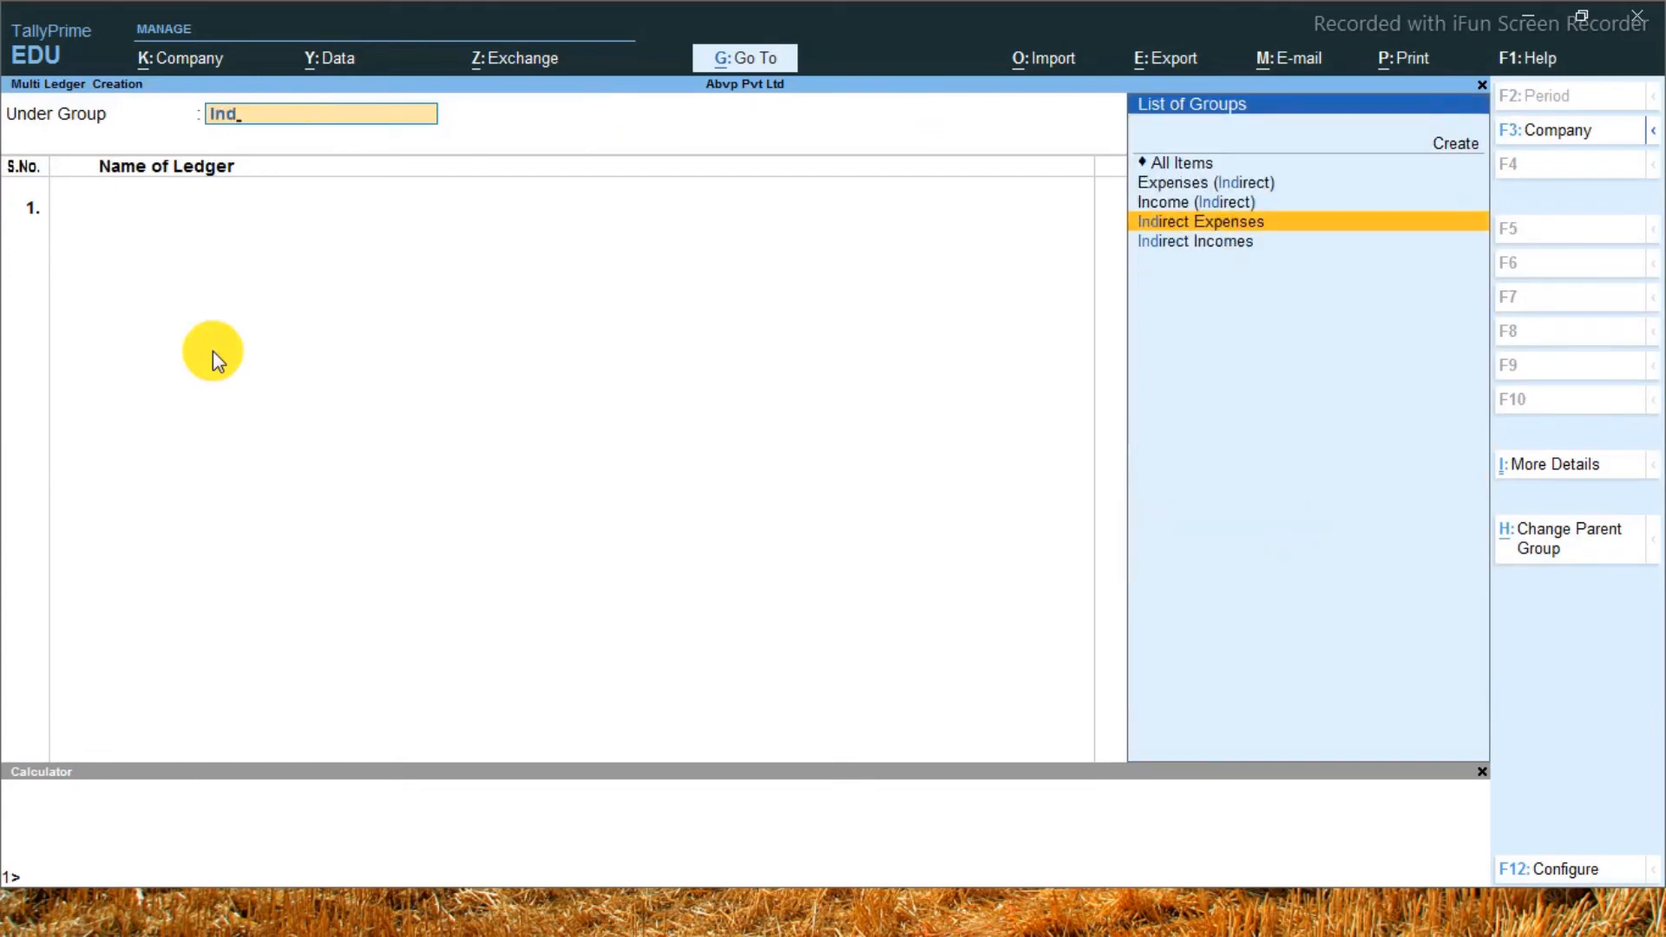
key("Return")
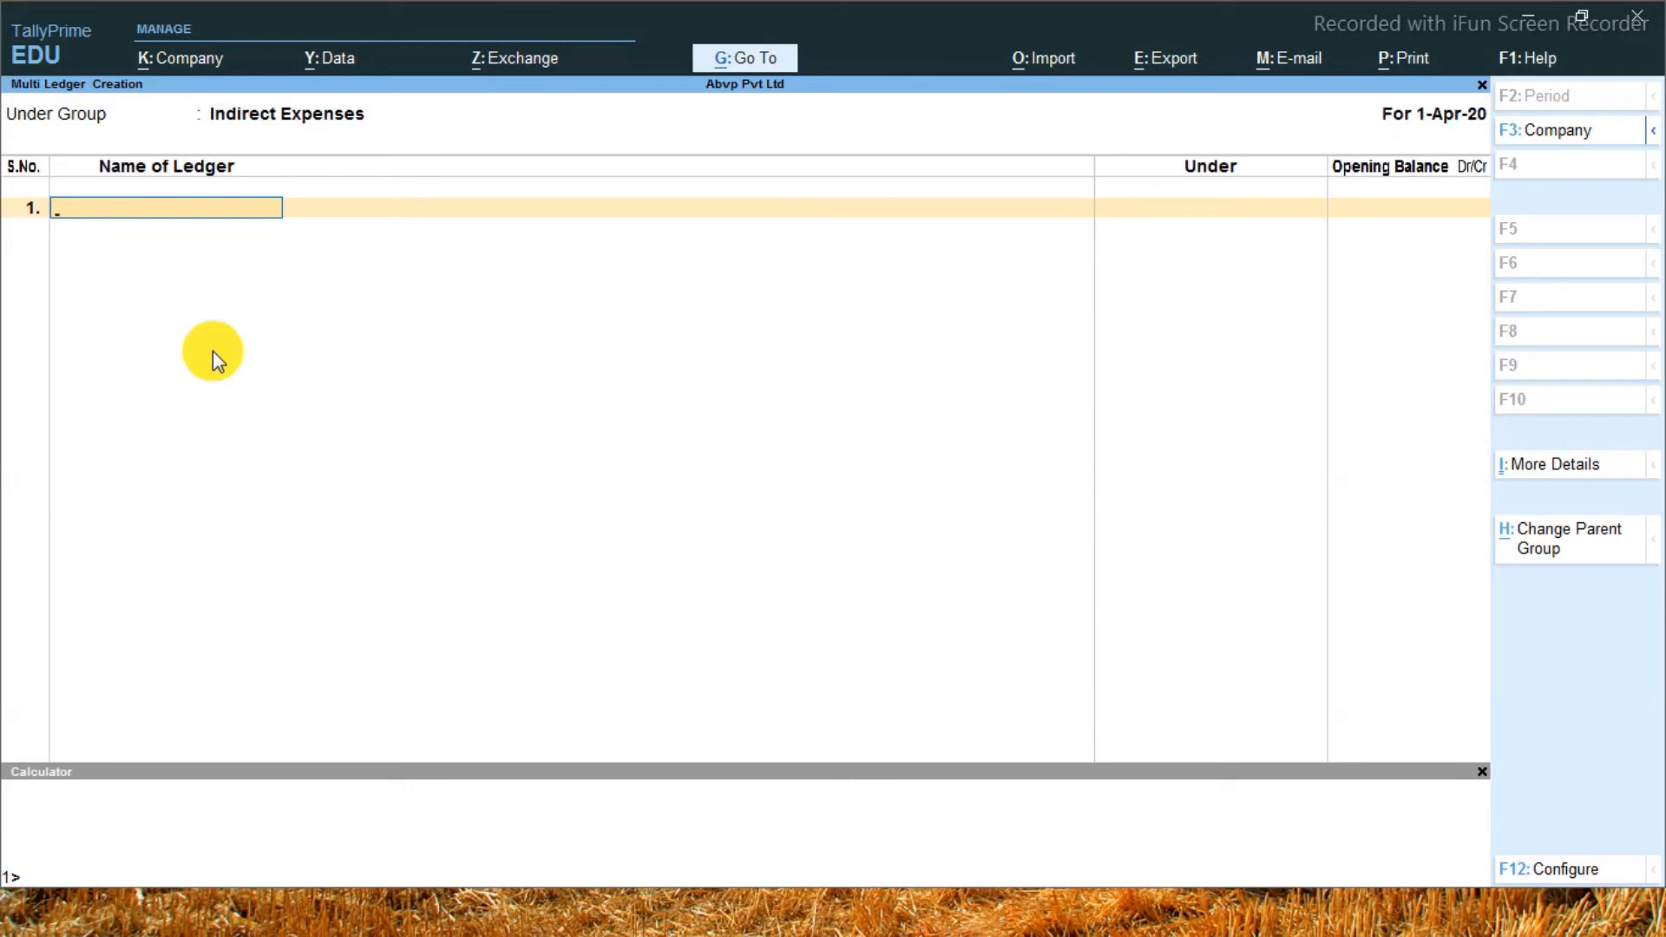
Add a Salary Exp ledger with a debit opening balance of 4,500
type("Salary Exp")
key("Return")
type("4500")
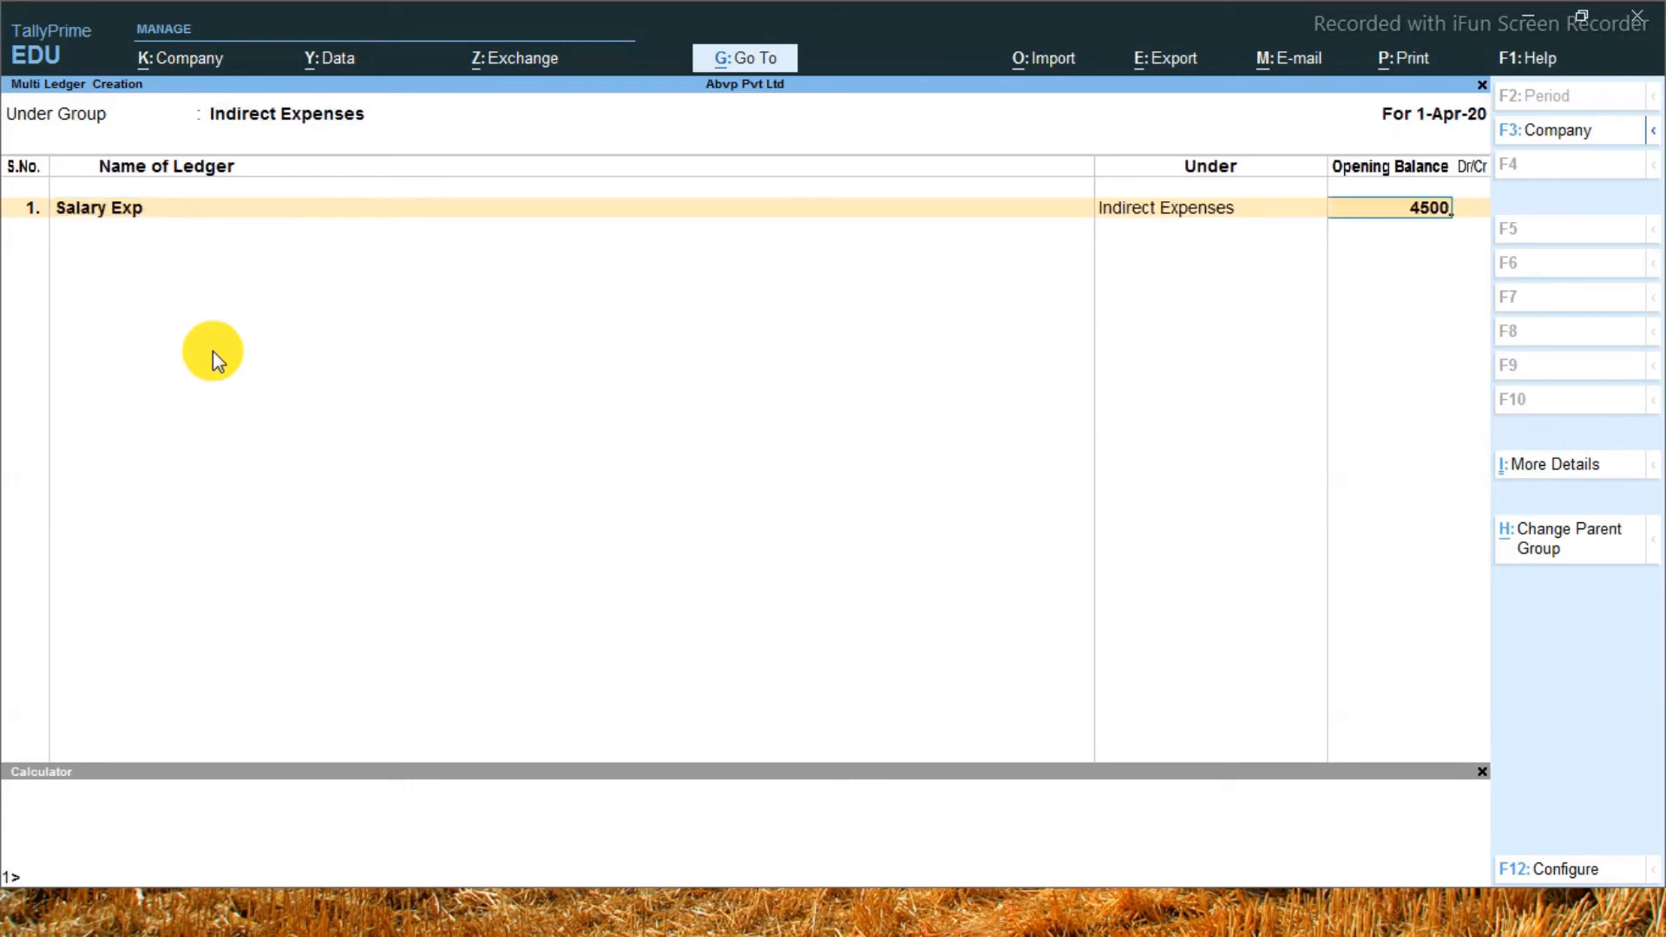
key("Return")
key("Return")
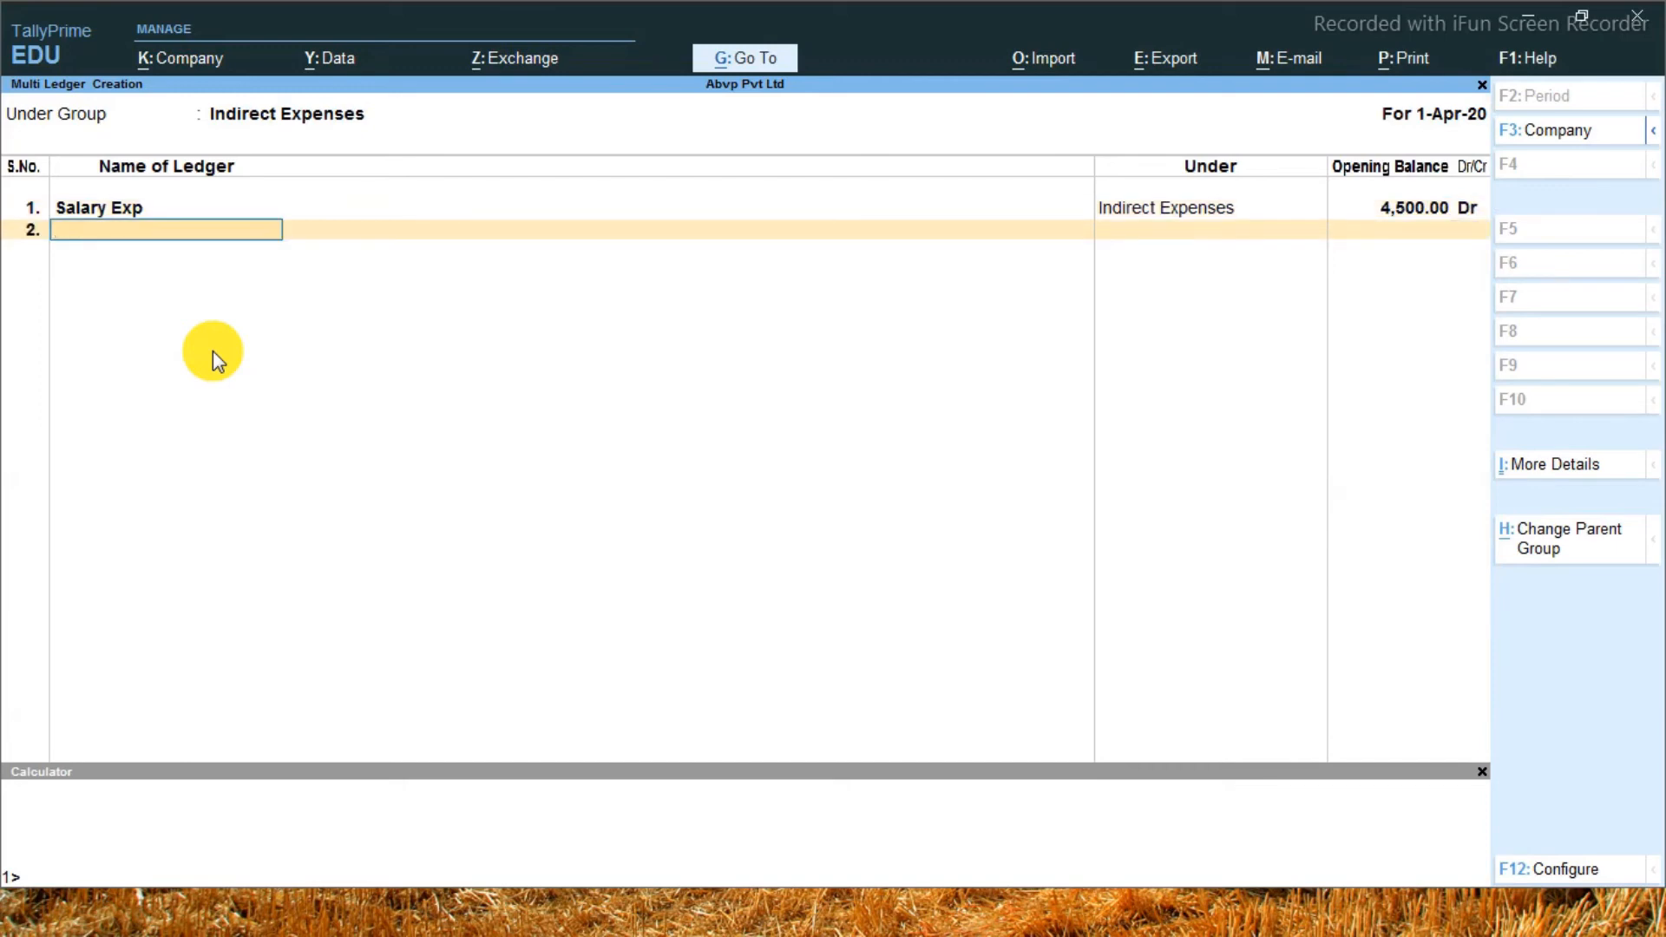
Add a Rent ledger with a debit opening balance of 4,500
type("Rein")
key("BackSpace")
key("BackSpace")
key("BackSpace")
type("ent")
key("Return")
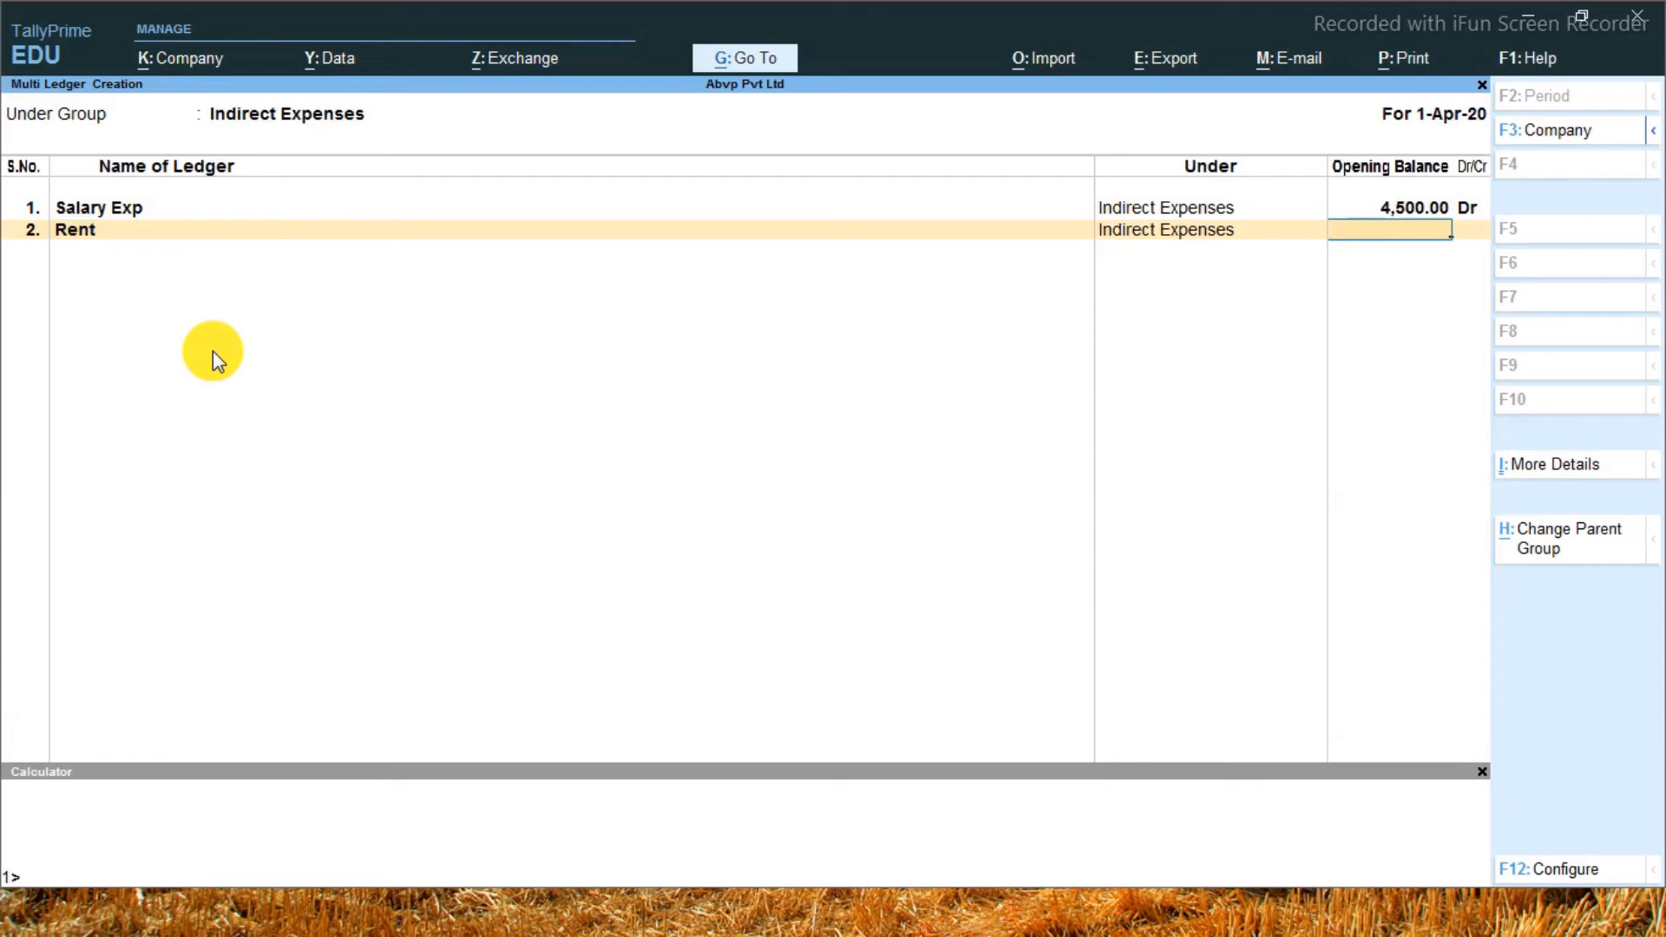
type("4500")
key("Return")
Add a Travelling ledger with a debit opening balance of 1,000
key("Return")
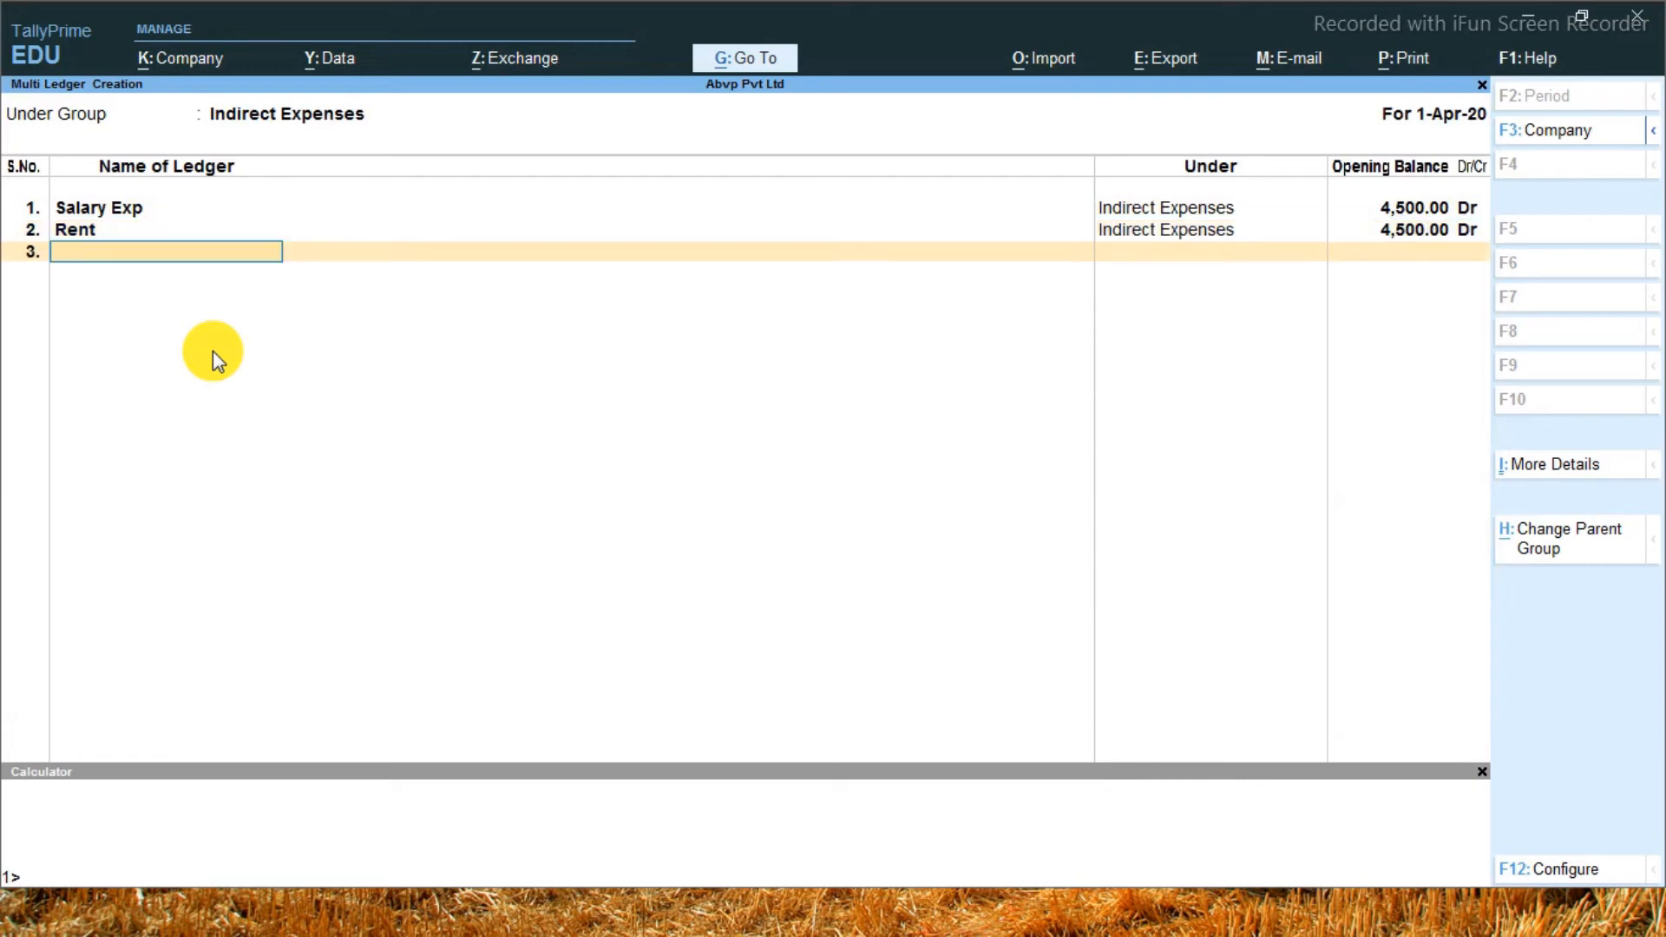
type("Travelling")
key("Return")
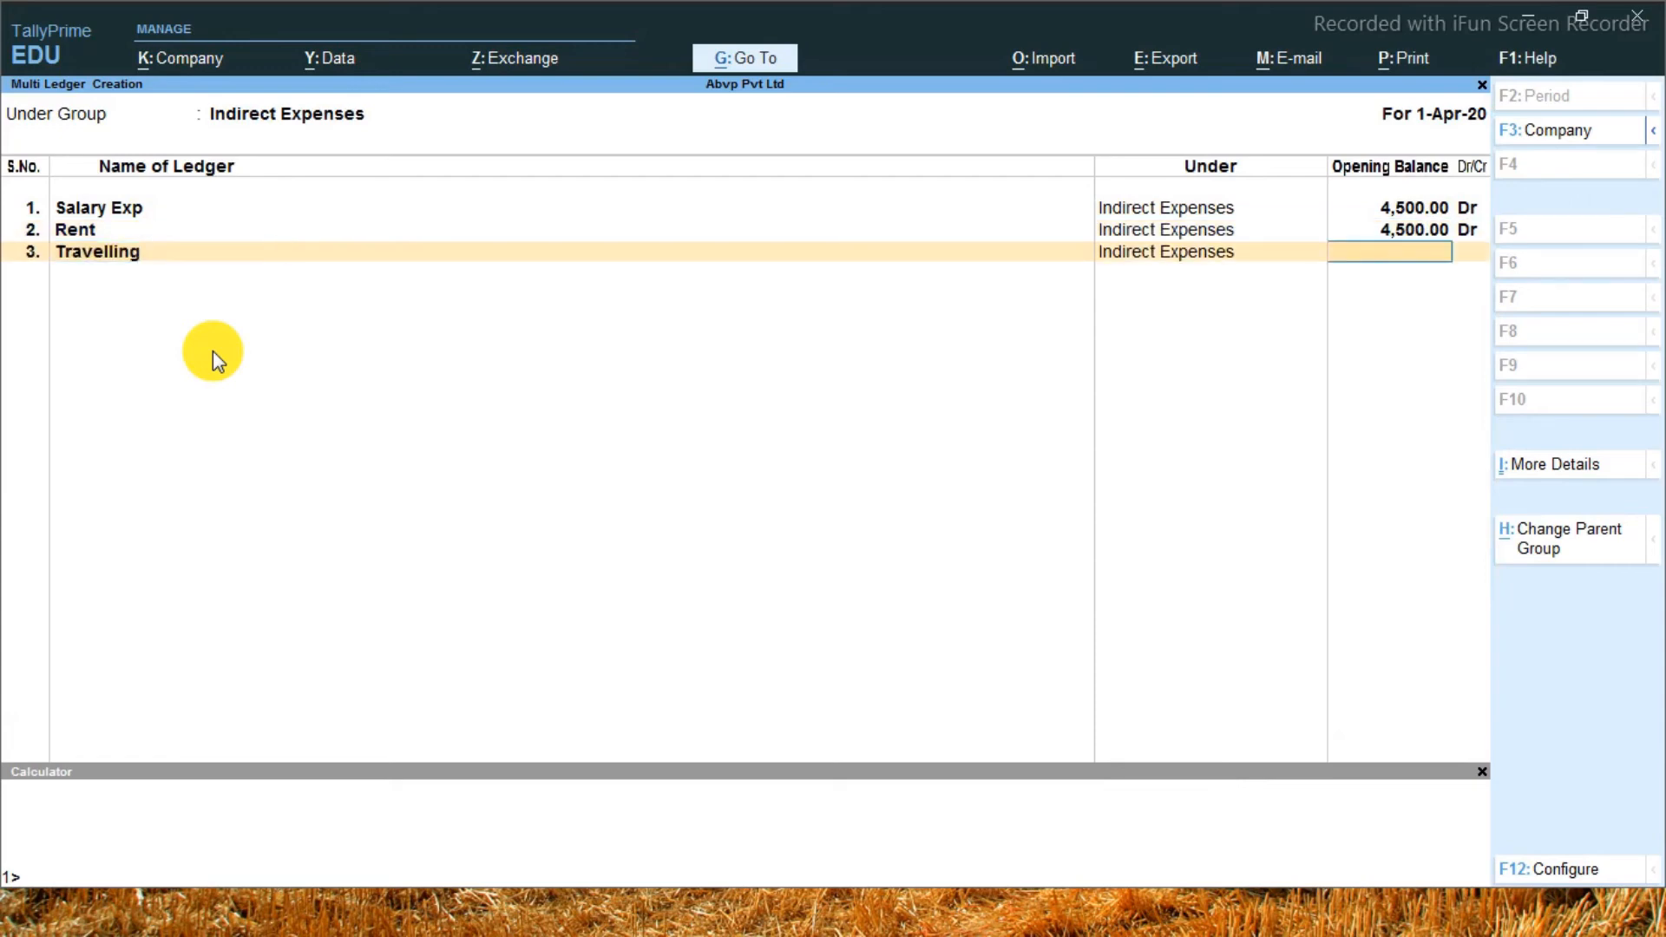
type("45.0")
key("Escape")
key("Escape")
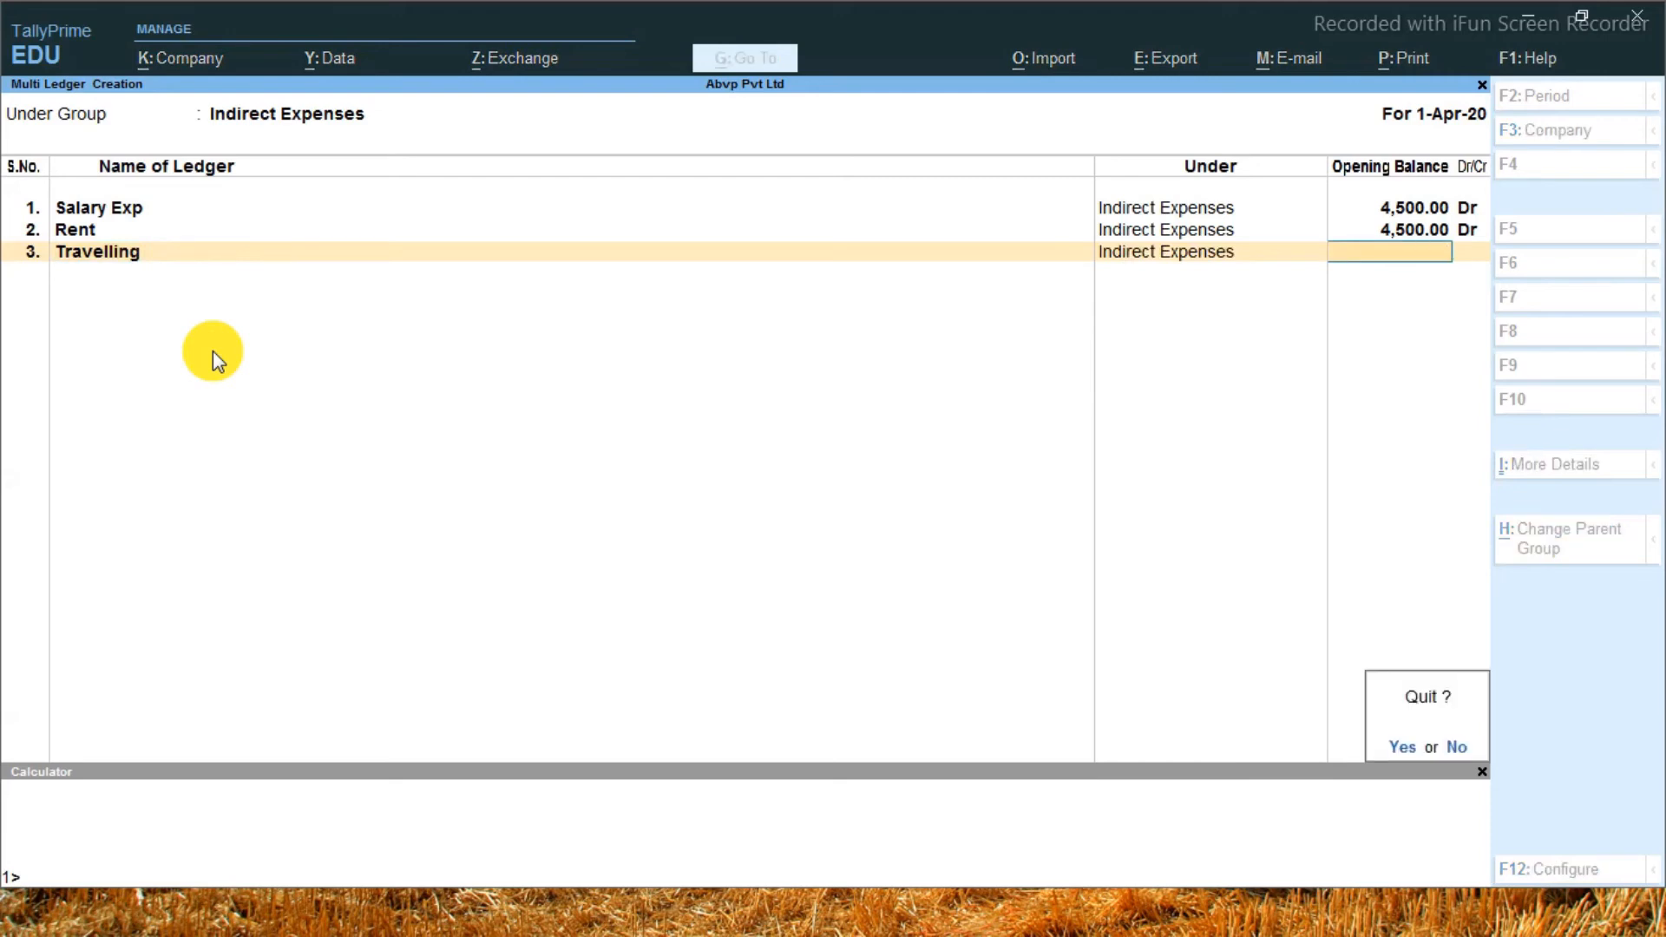
key("Escape")
type("1000")
key("Return")
key("Return")
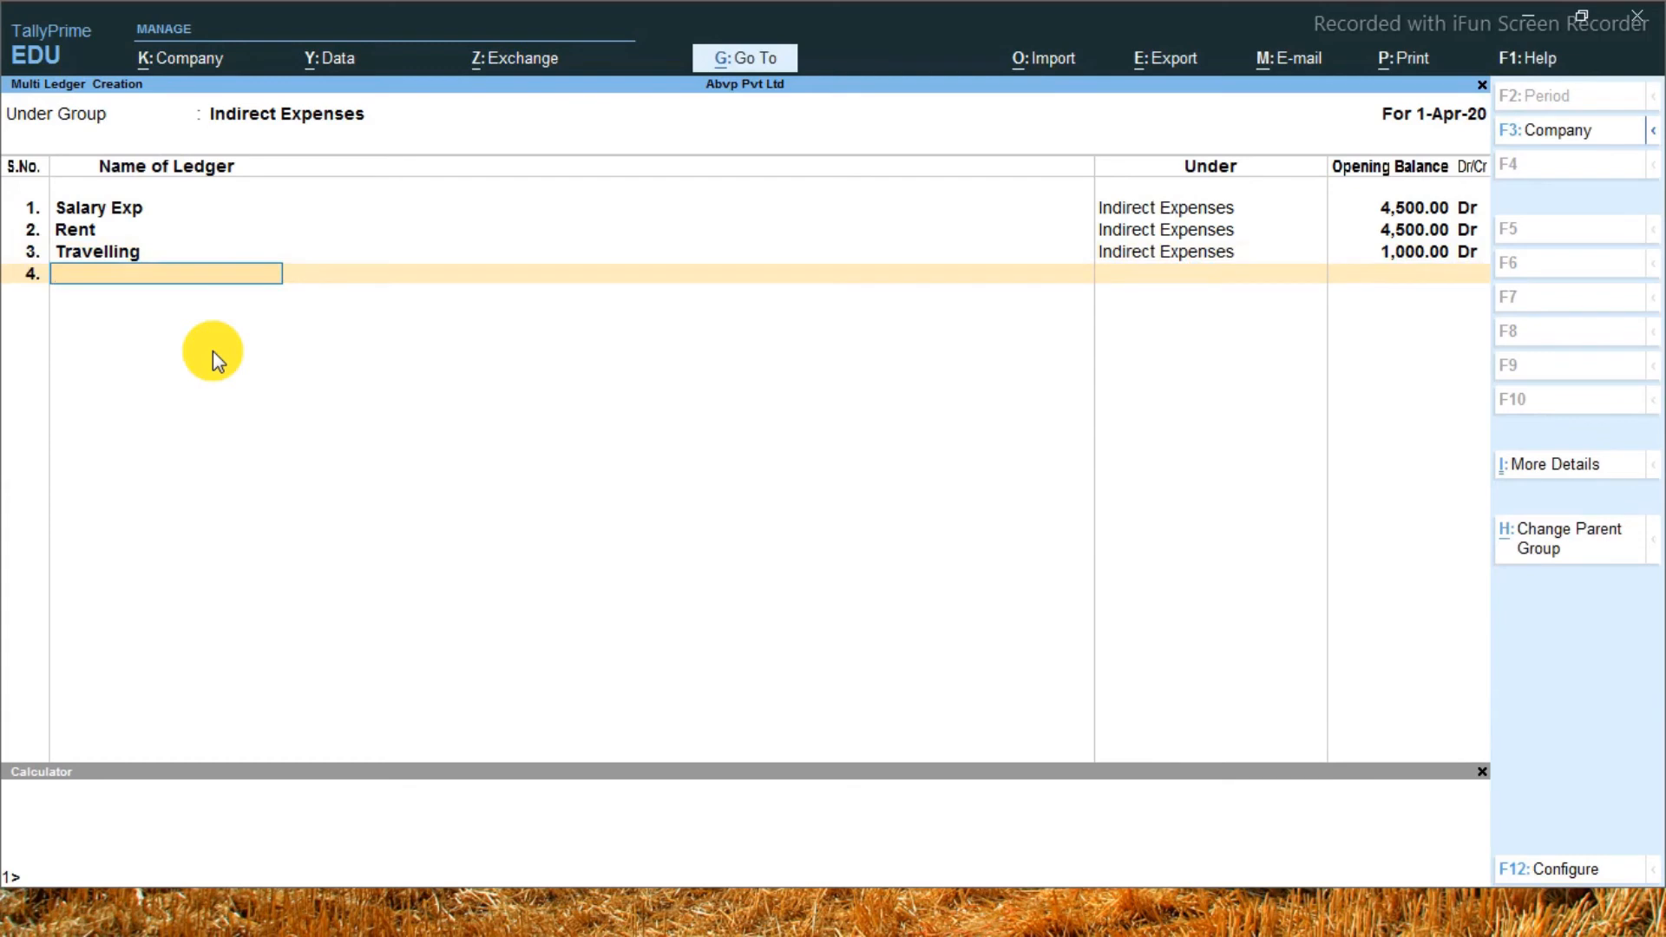
Add a Movies ledger with a debit opening balance of 6,500
type("Movies")
key("Return")
type("6500")
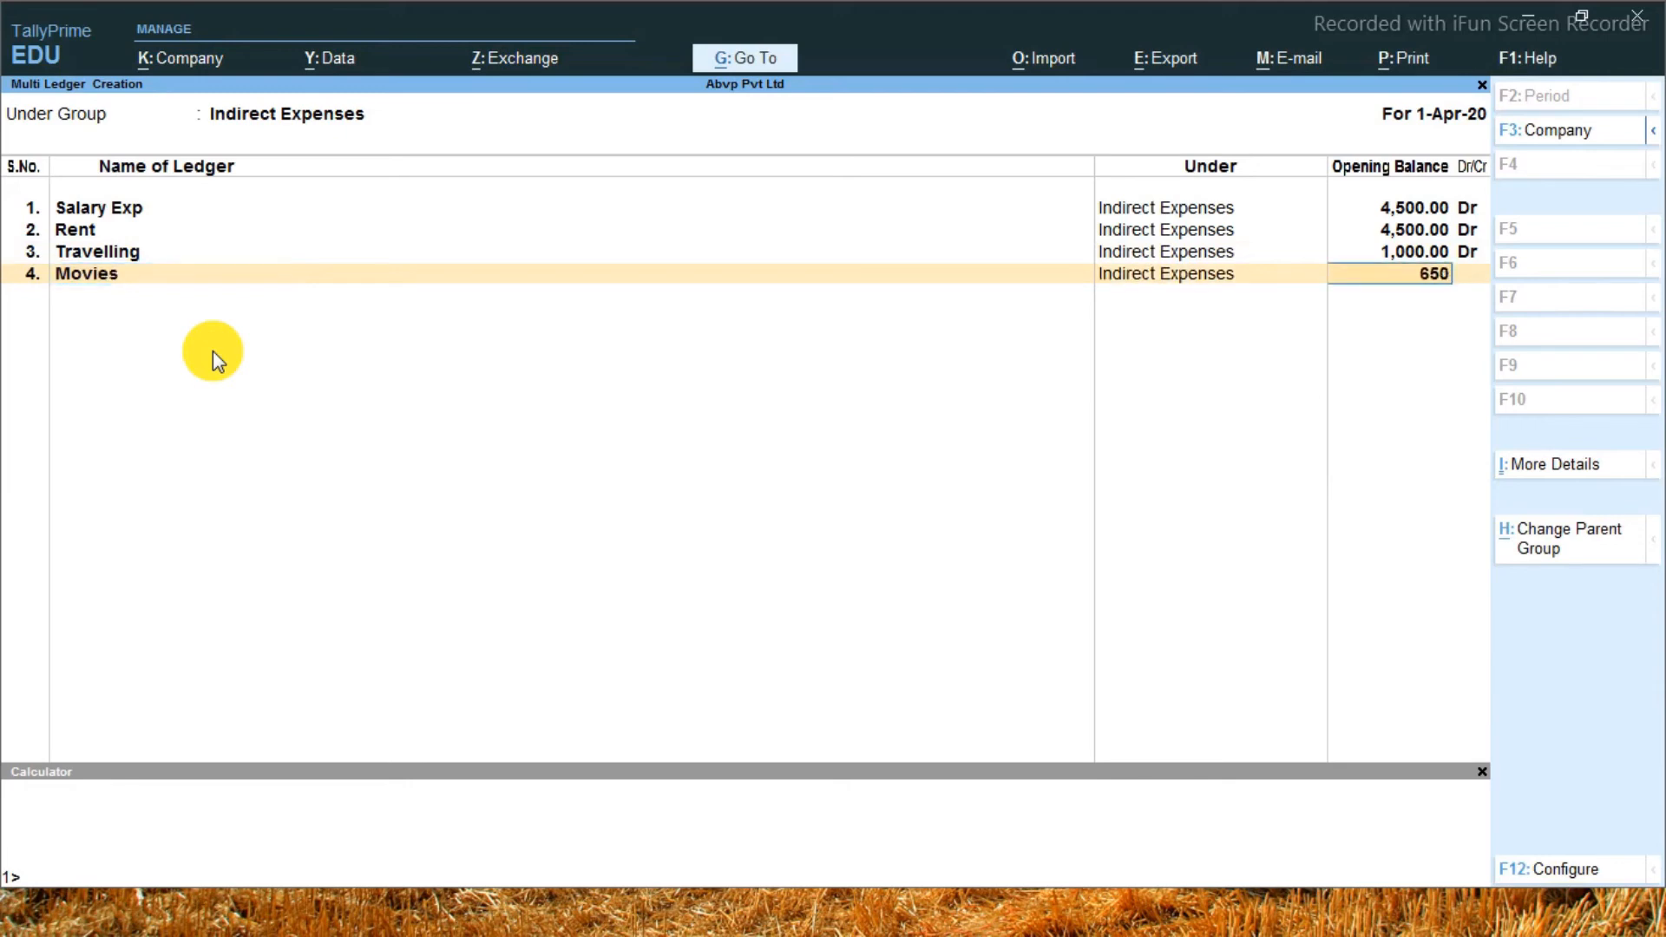
key("Return")
key("Return")
Add a Food Exp ledger with a debit opening balance of 7,800 and accept the multi-ledger creation
type("Food Exp")
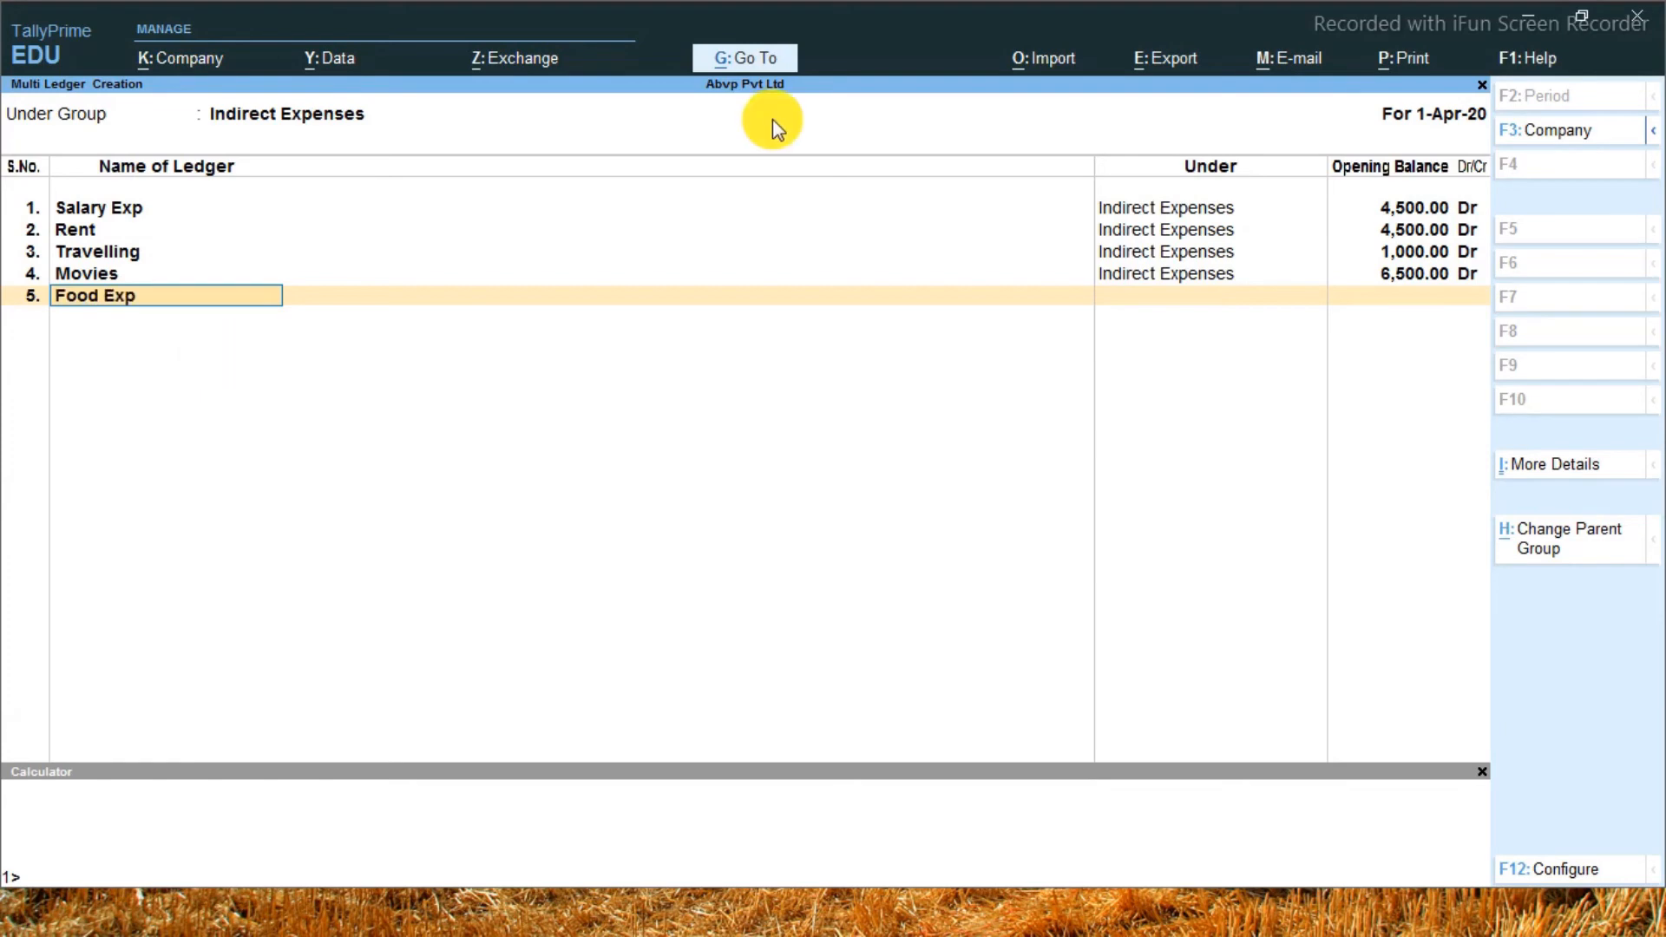
key("Return")
type("7800")
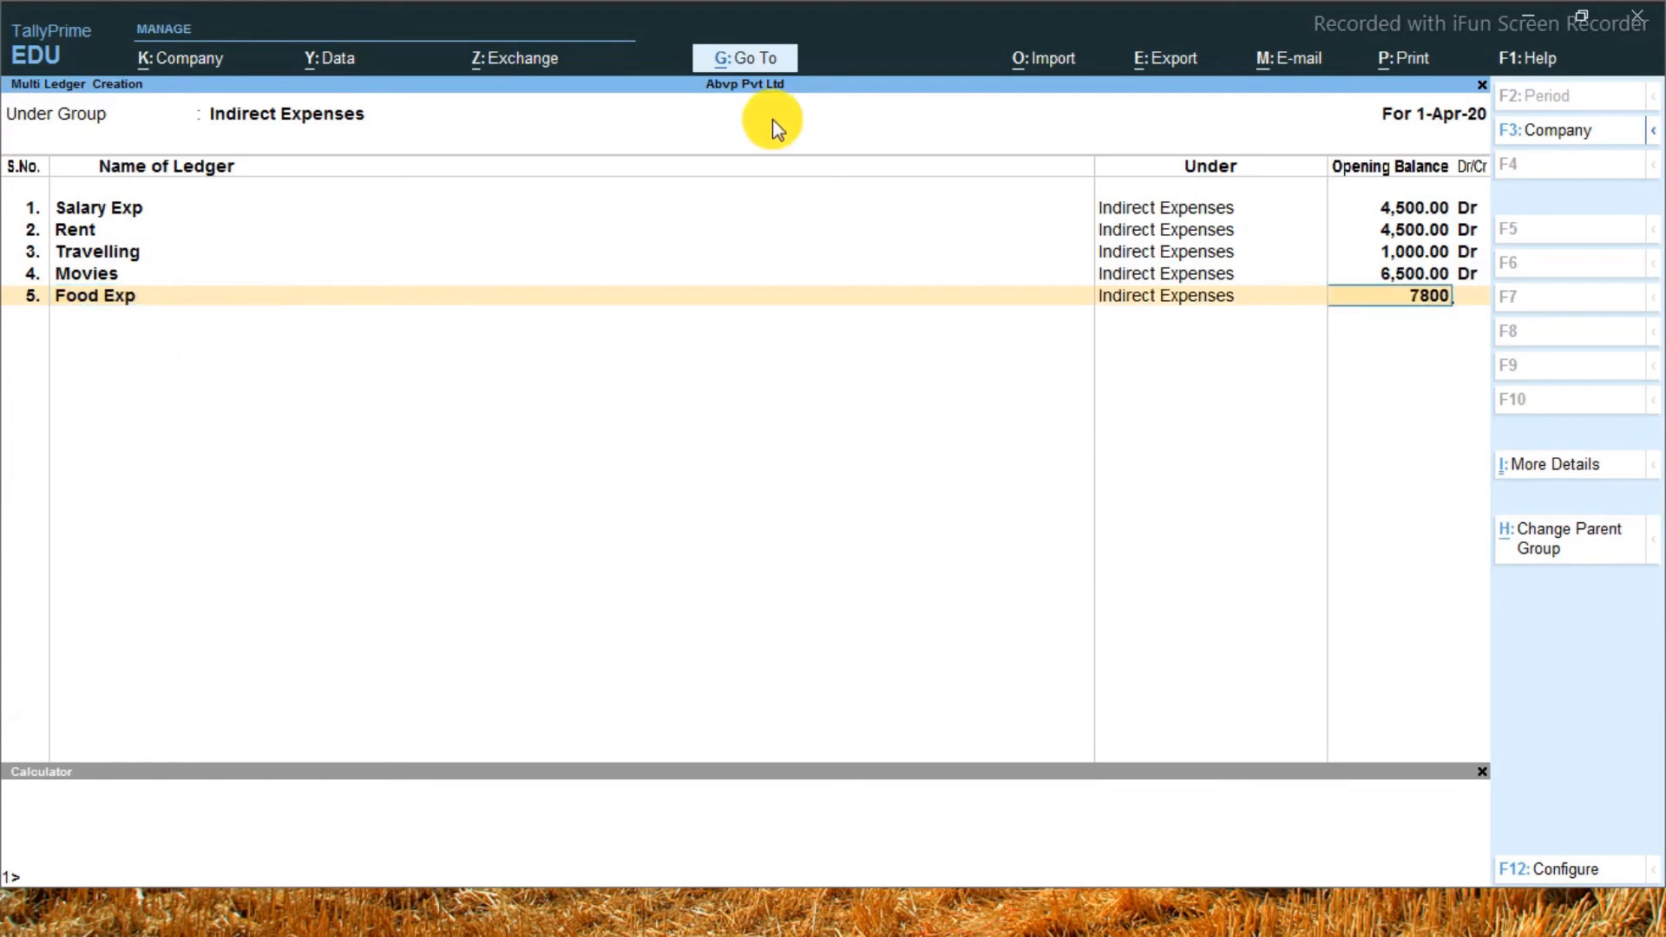
key("Return")
key("Return")
key("Return")
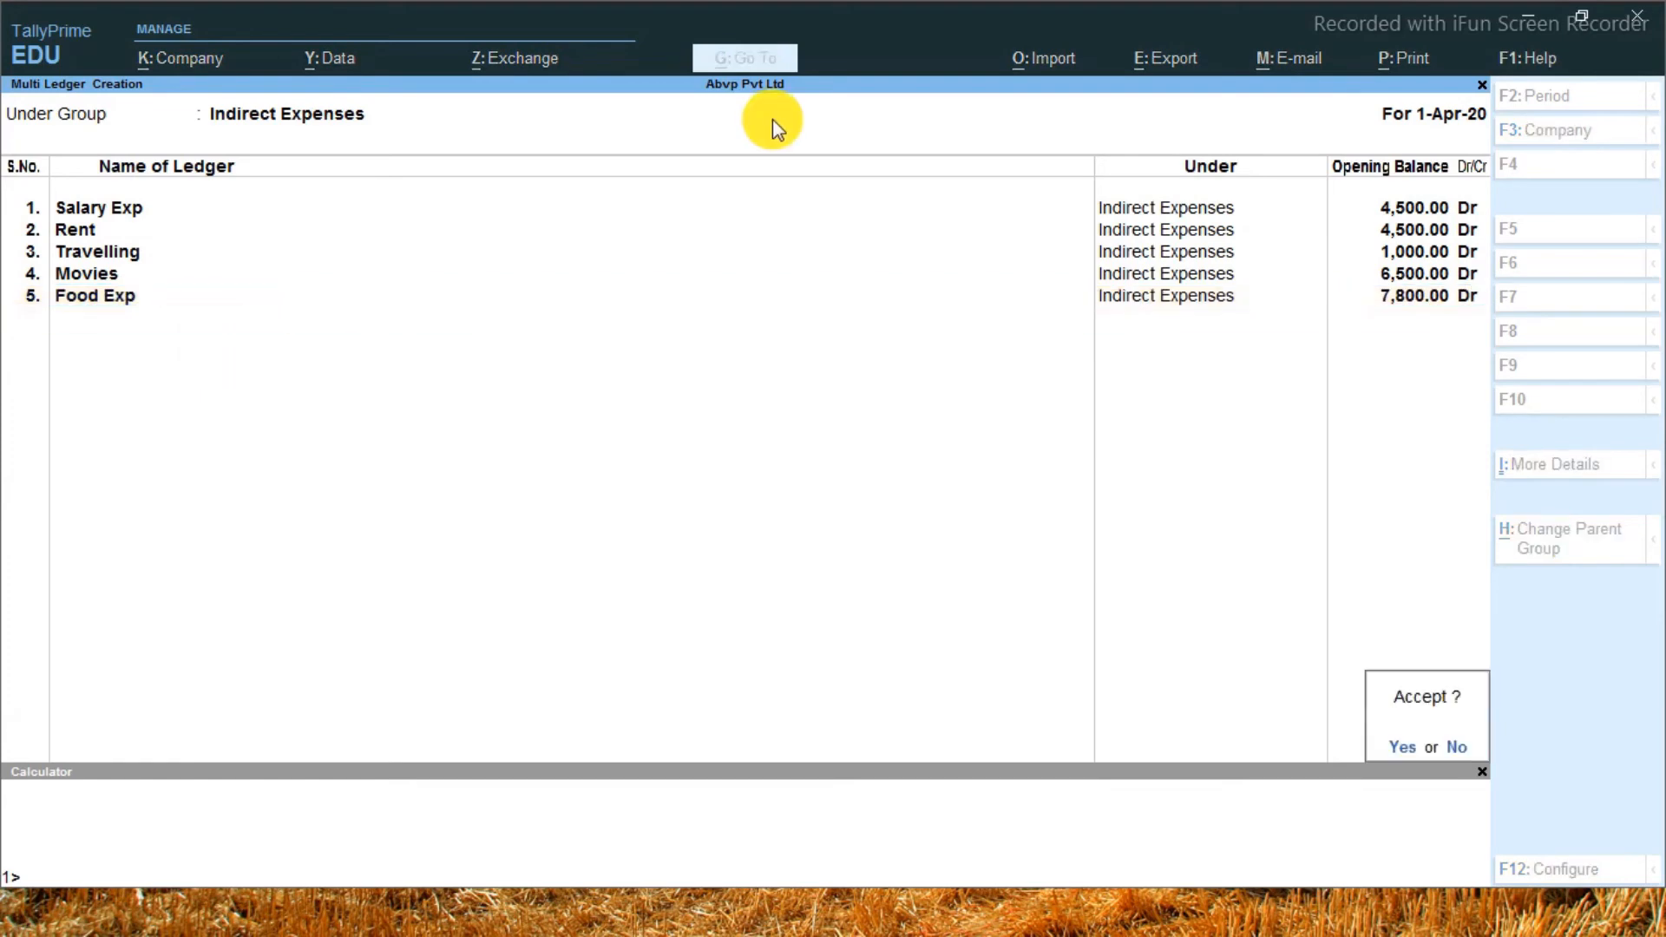
key("y")
Return to the Gateway of Tally and open the Profit & Loss A/c report
key("Escape")
key("Escape")
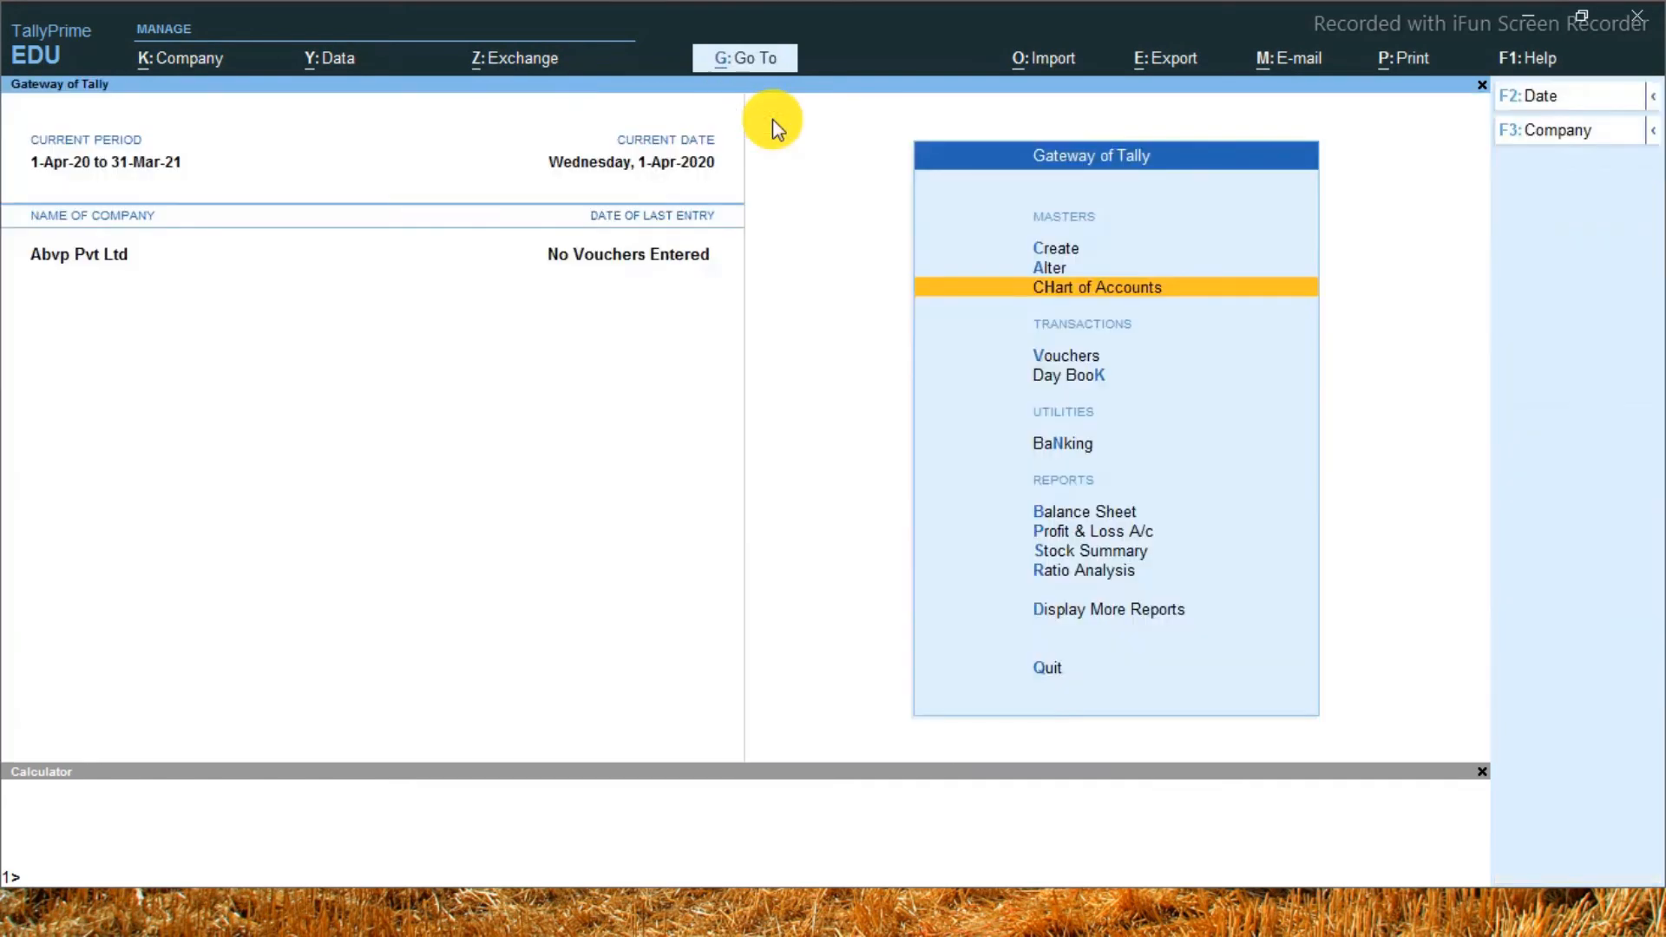
key("Escape")
key("n")
key("Down")
key("Down")
key("Down")
key("Down")
key("Down")
key("Down")
key("Down")
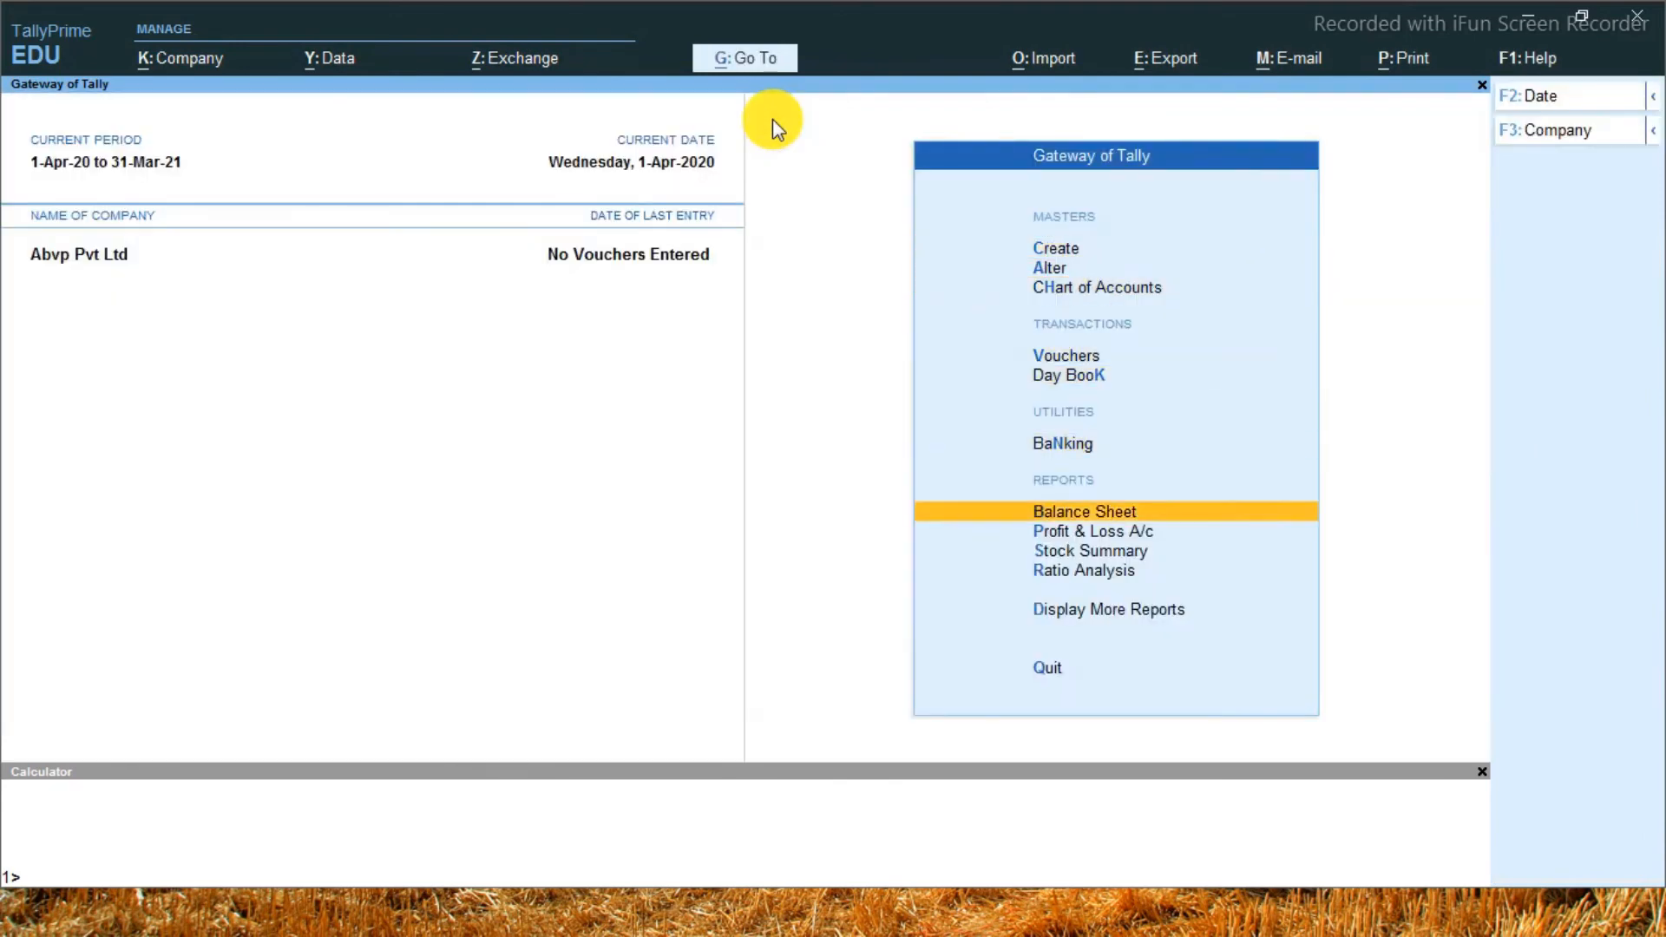
key("Return")
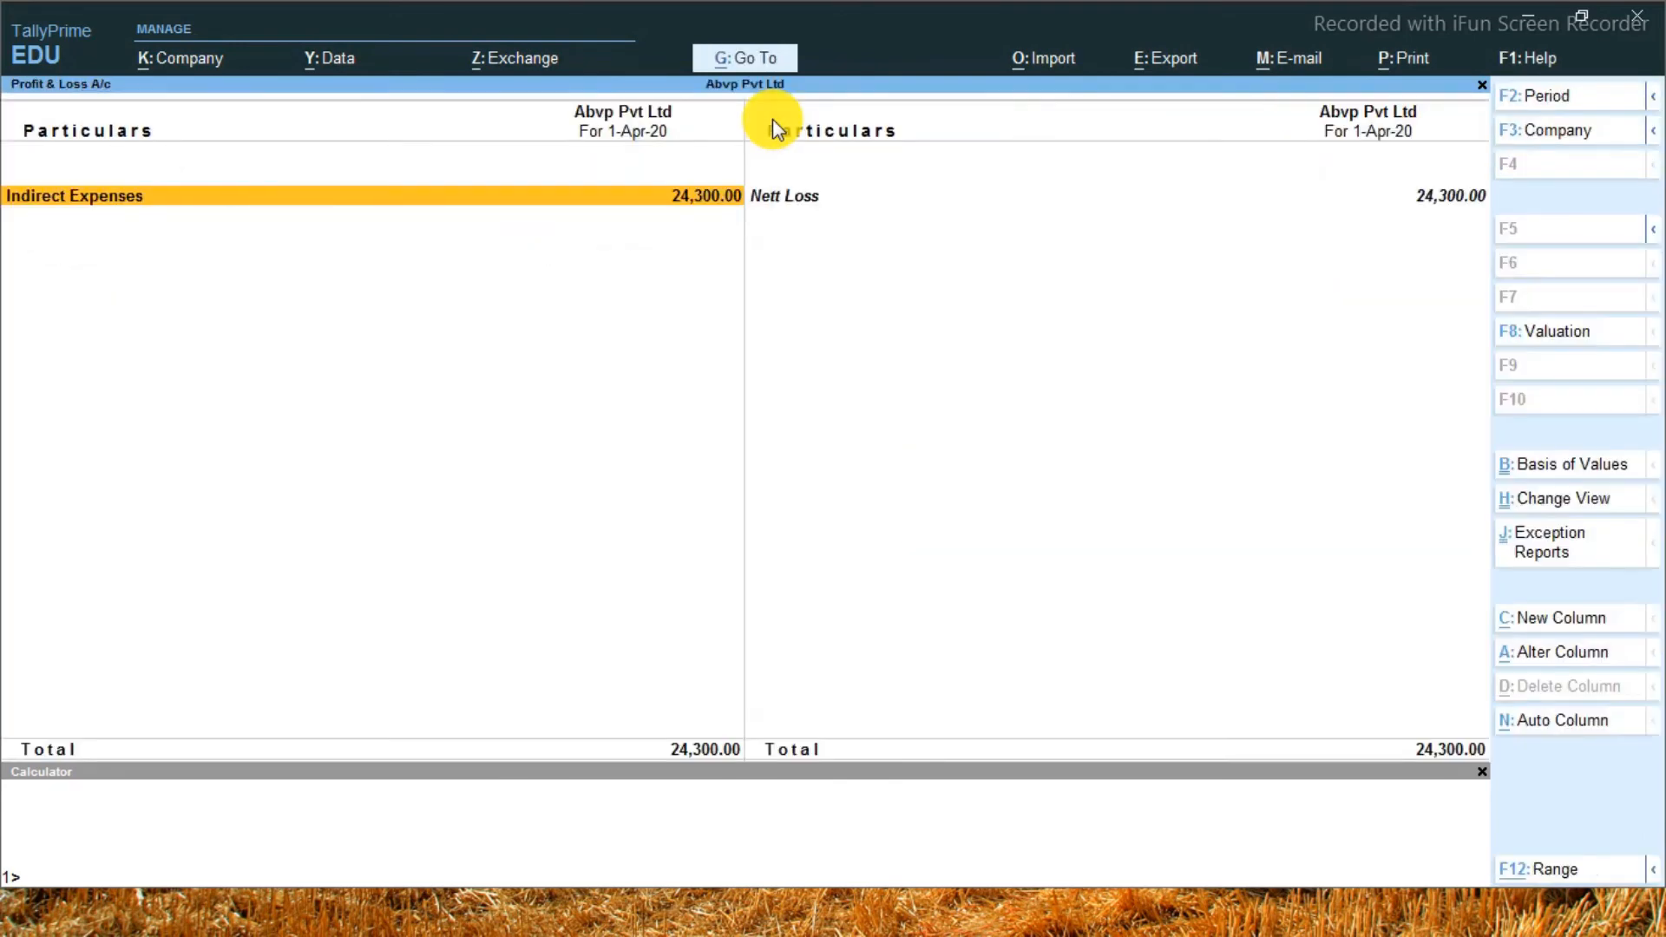
Show the Profit & Loss A/c in detail, examine the ledgers under Indirect Expenses, and close the report
key("alt+F5")
key("Down")
key("Down")
key("Down")
key("Down")
key("Down")
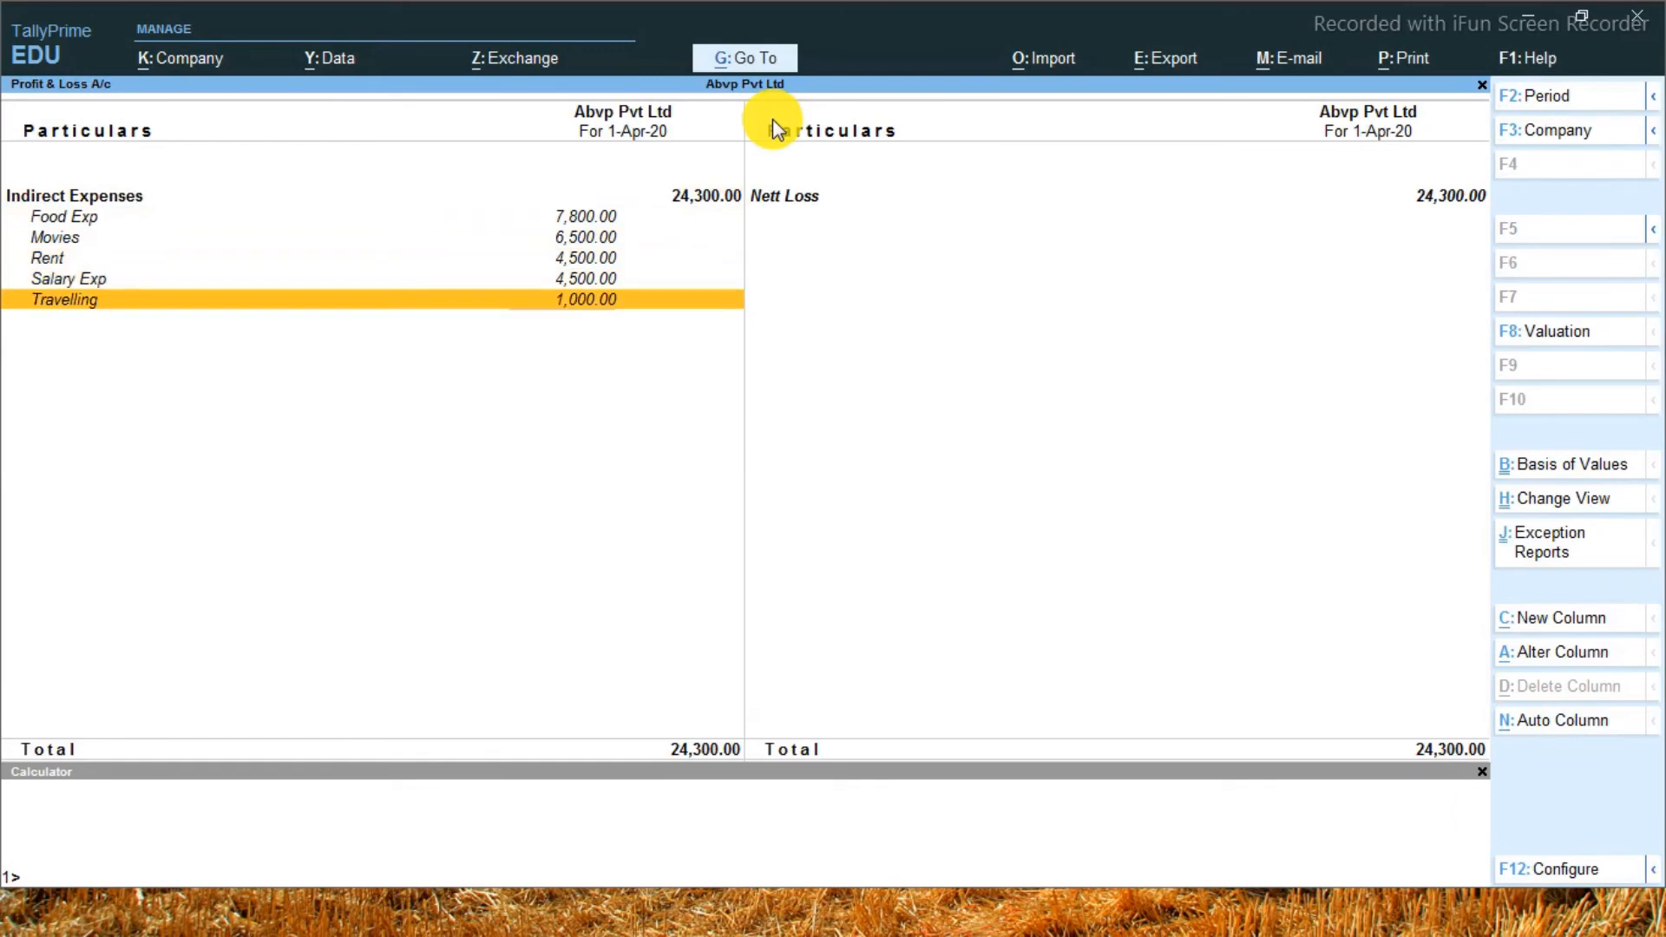
key("Up")
key("Up")
key("Up")
key("Up")
key("Down")
key("Down")
key("Down")
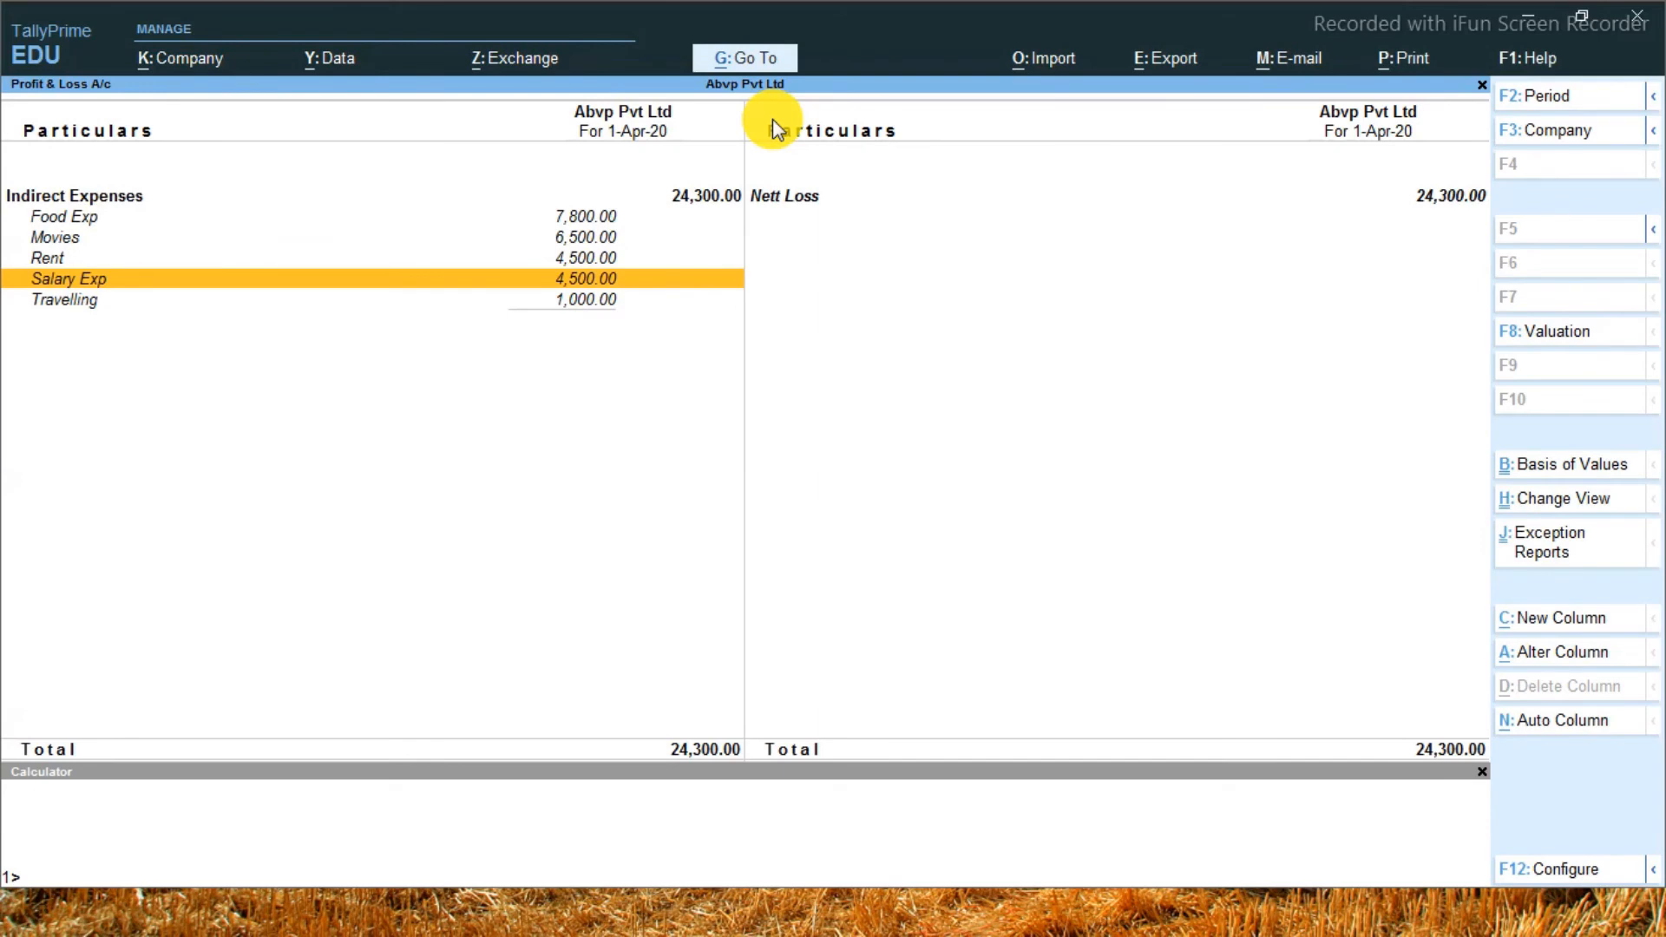
key("Up")
key("Up")
key("Down")
key("Down")
key("Escape")
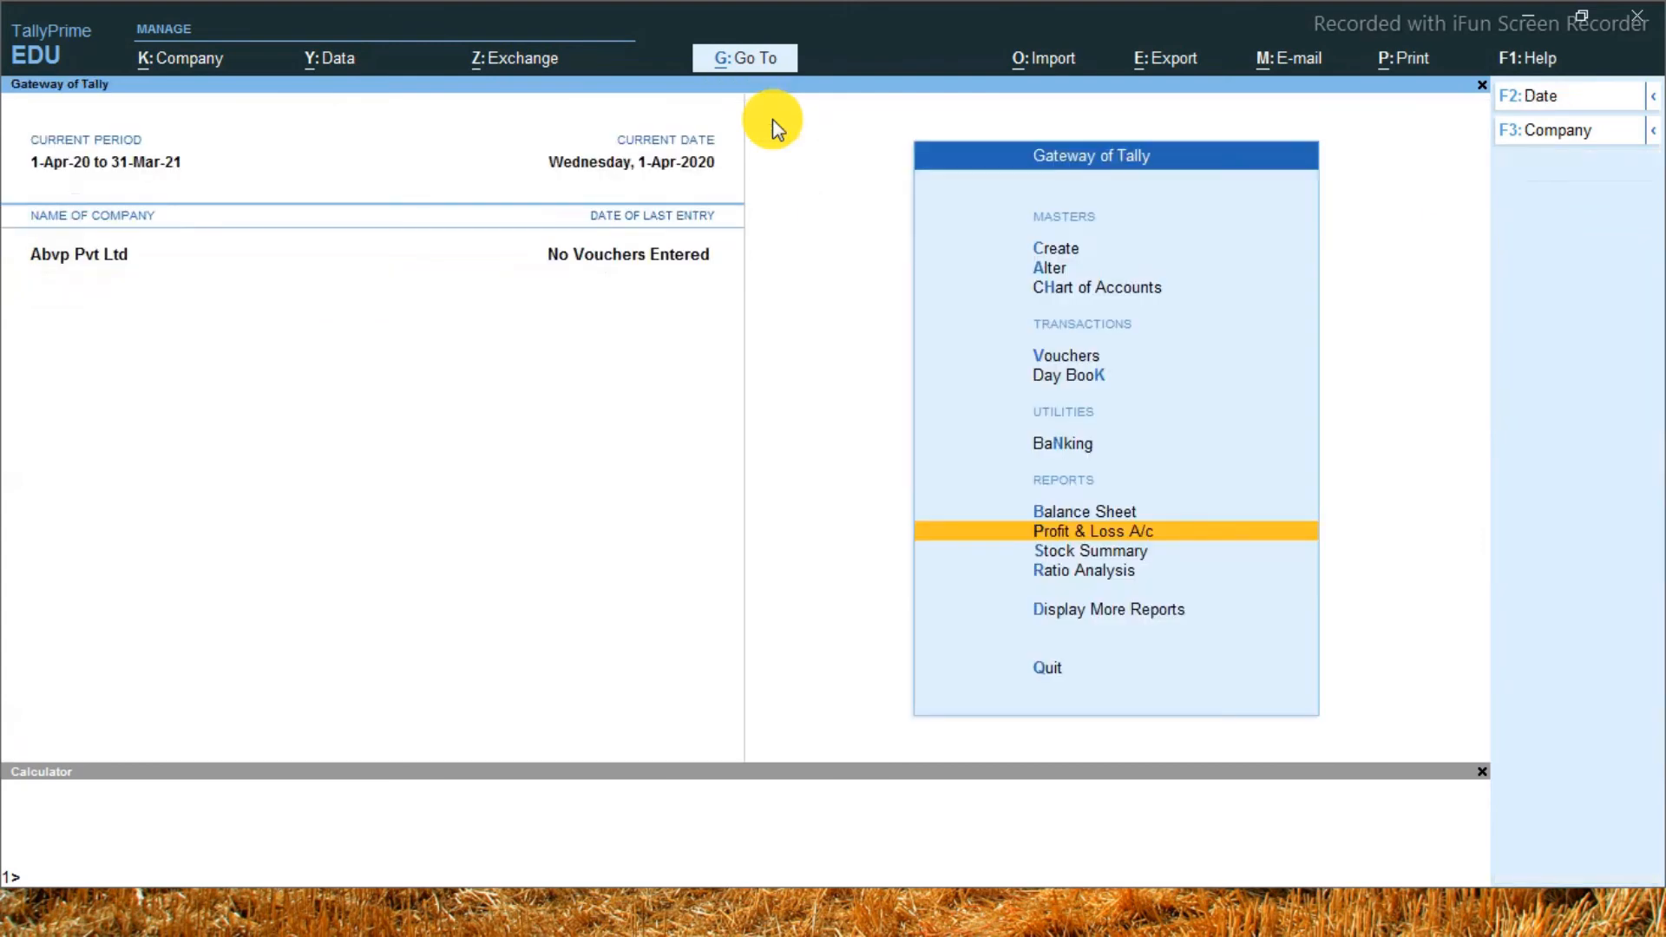
key("Up")
key("Up")
key("Up")
key("Up")
key("Up")
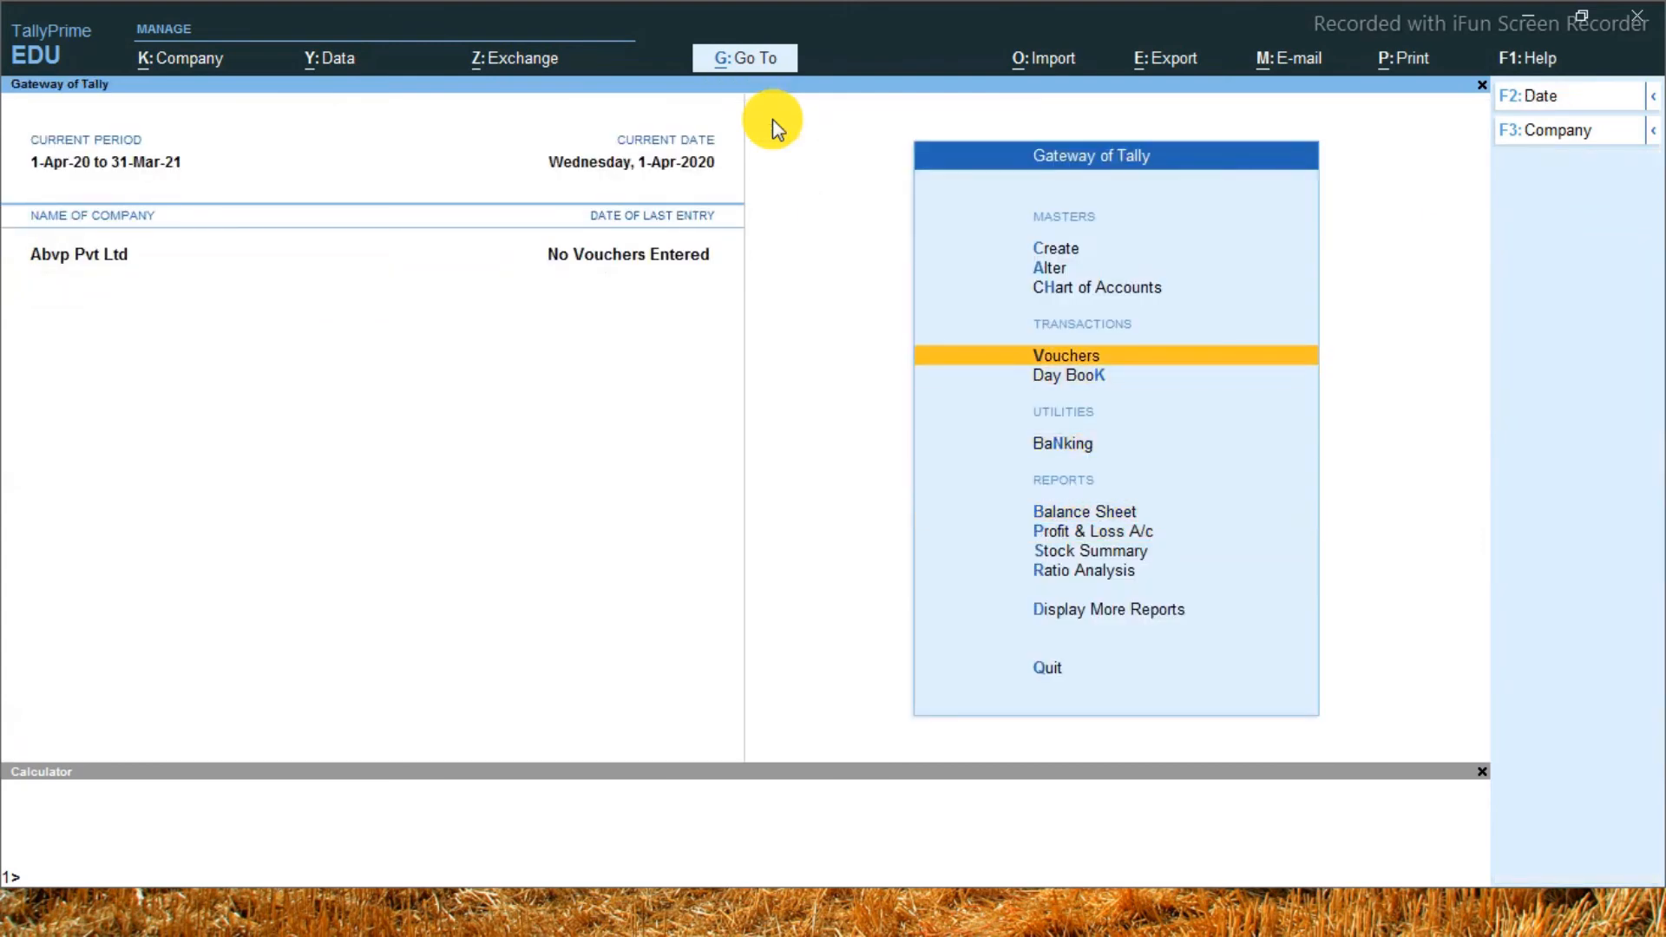
key("Return")
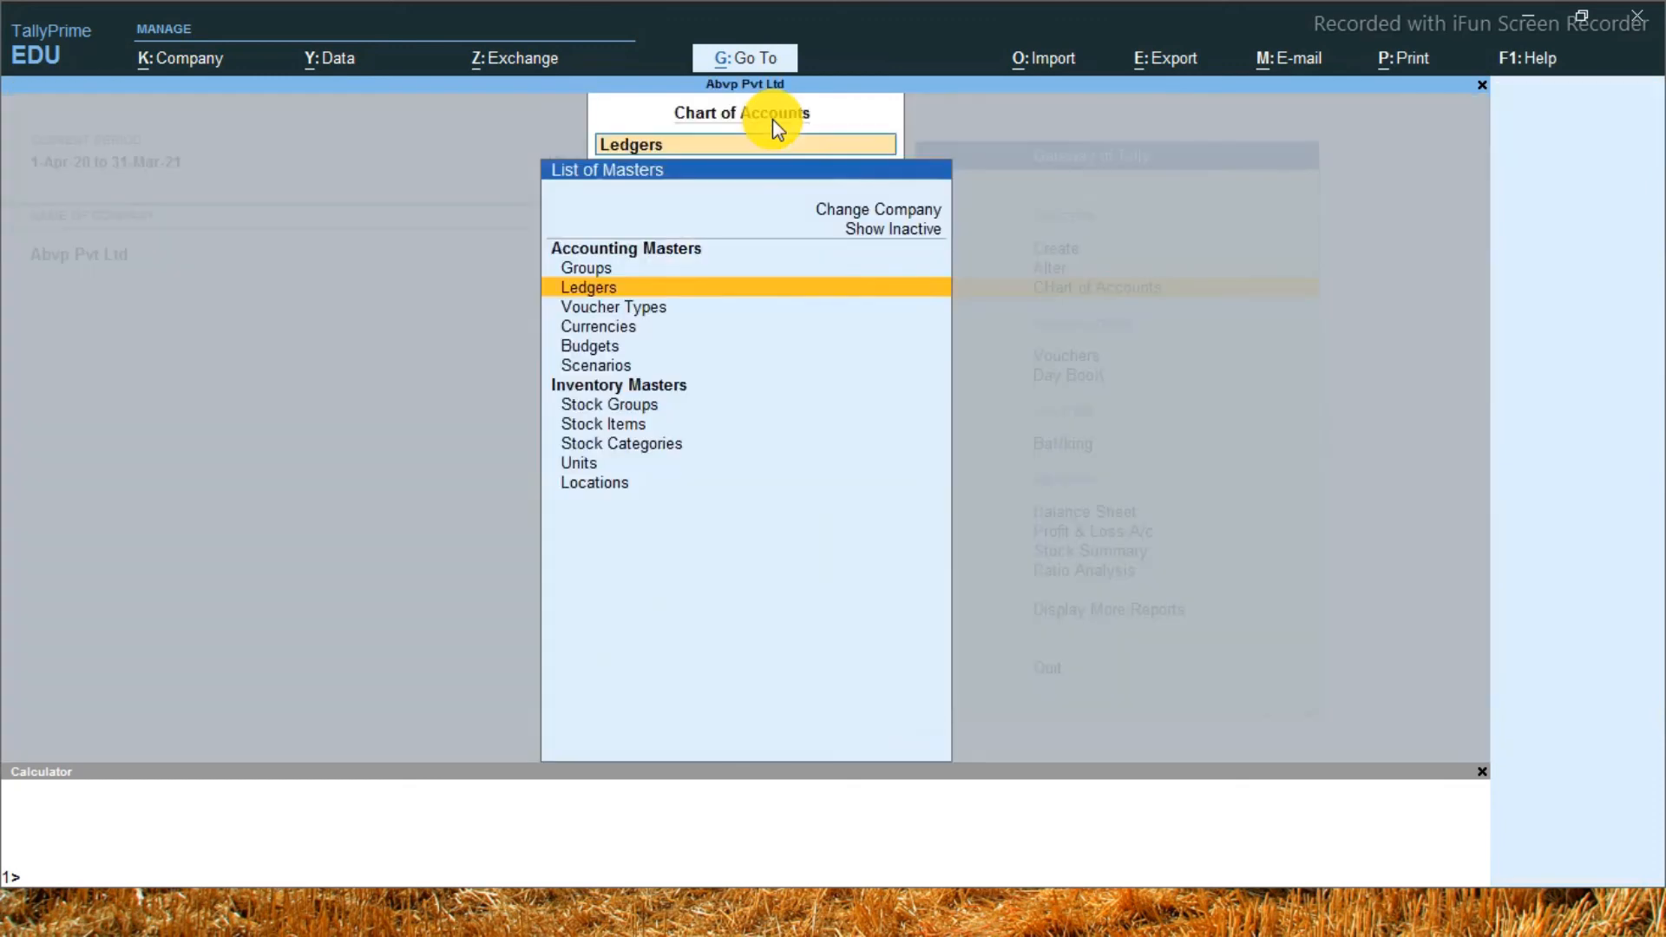
key("Up")
key("Return")
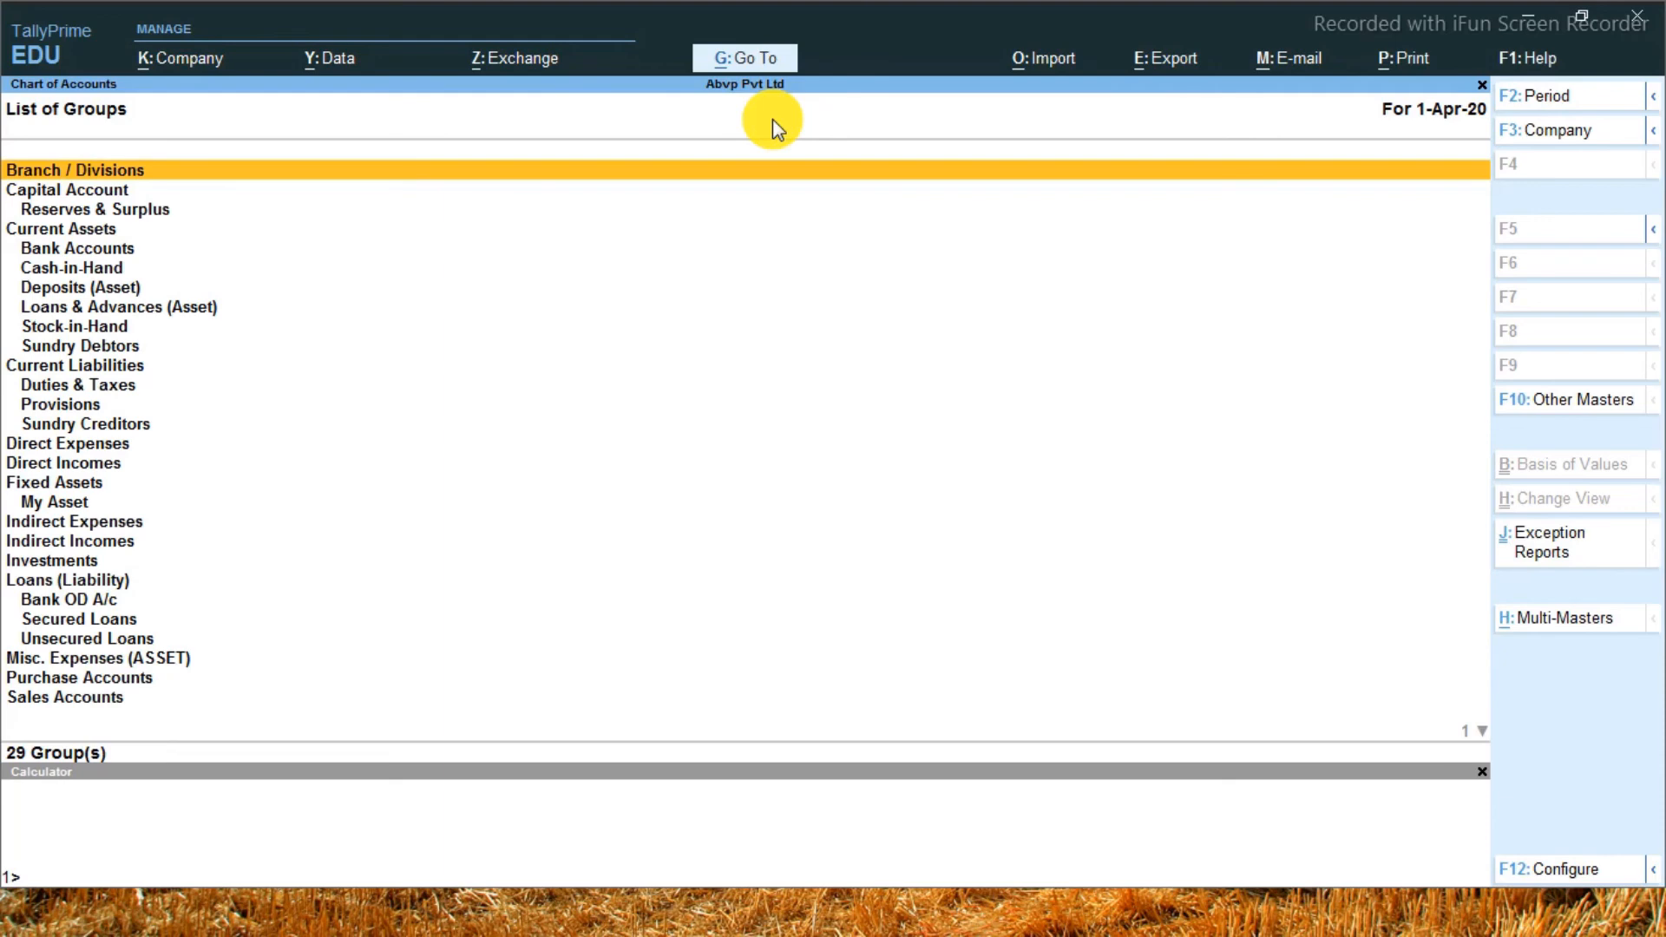
key("ctrl+h")
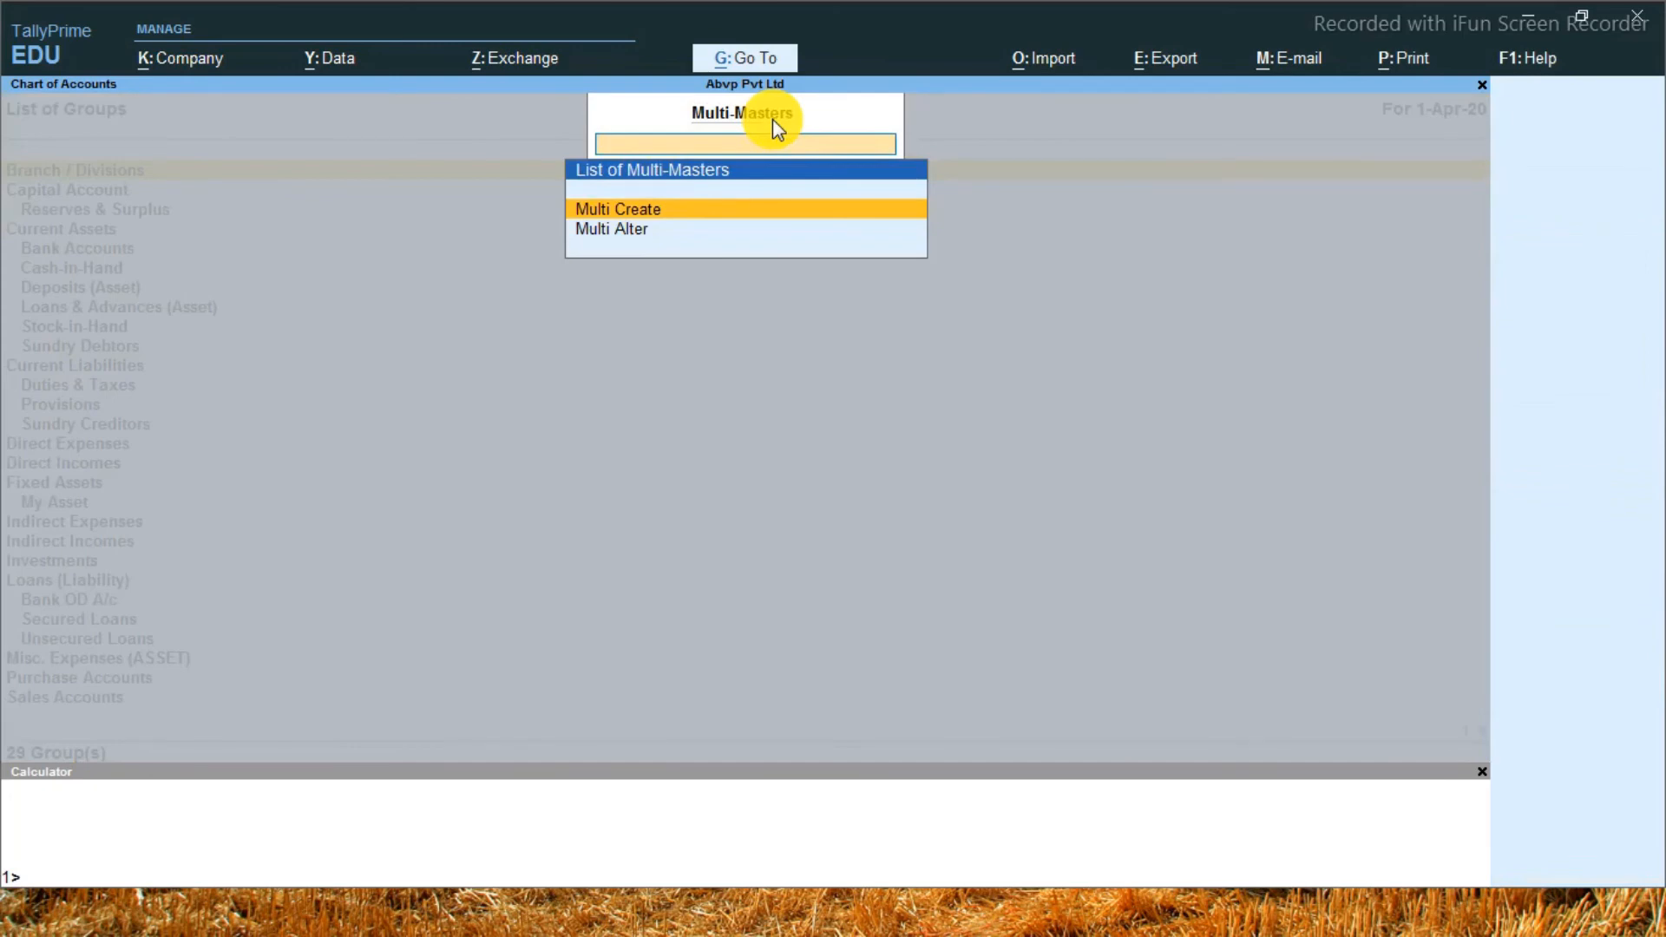
key("Escape")
key("Escape")
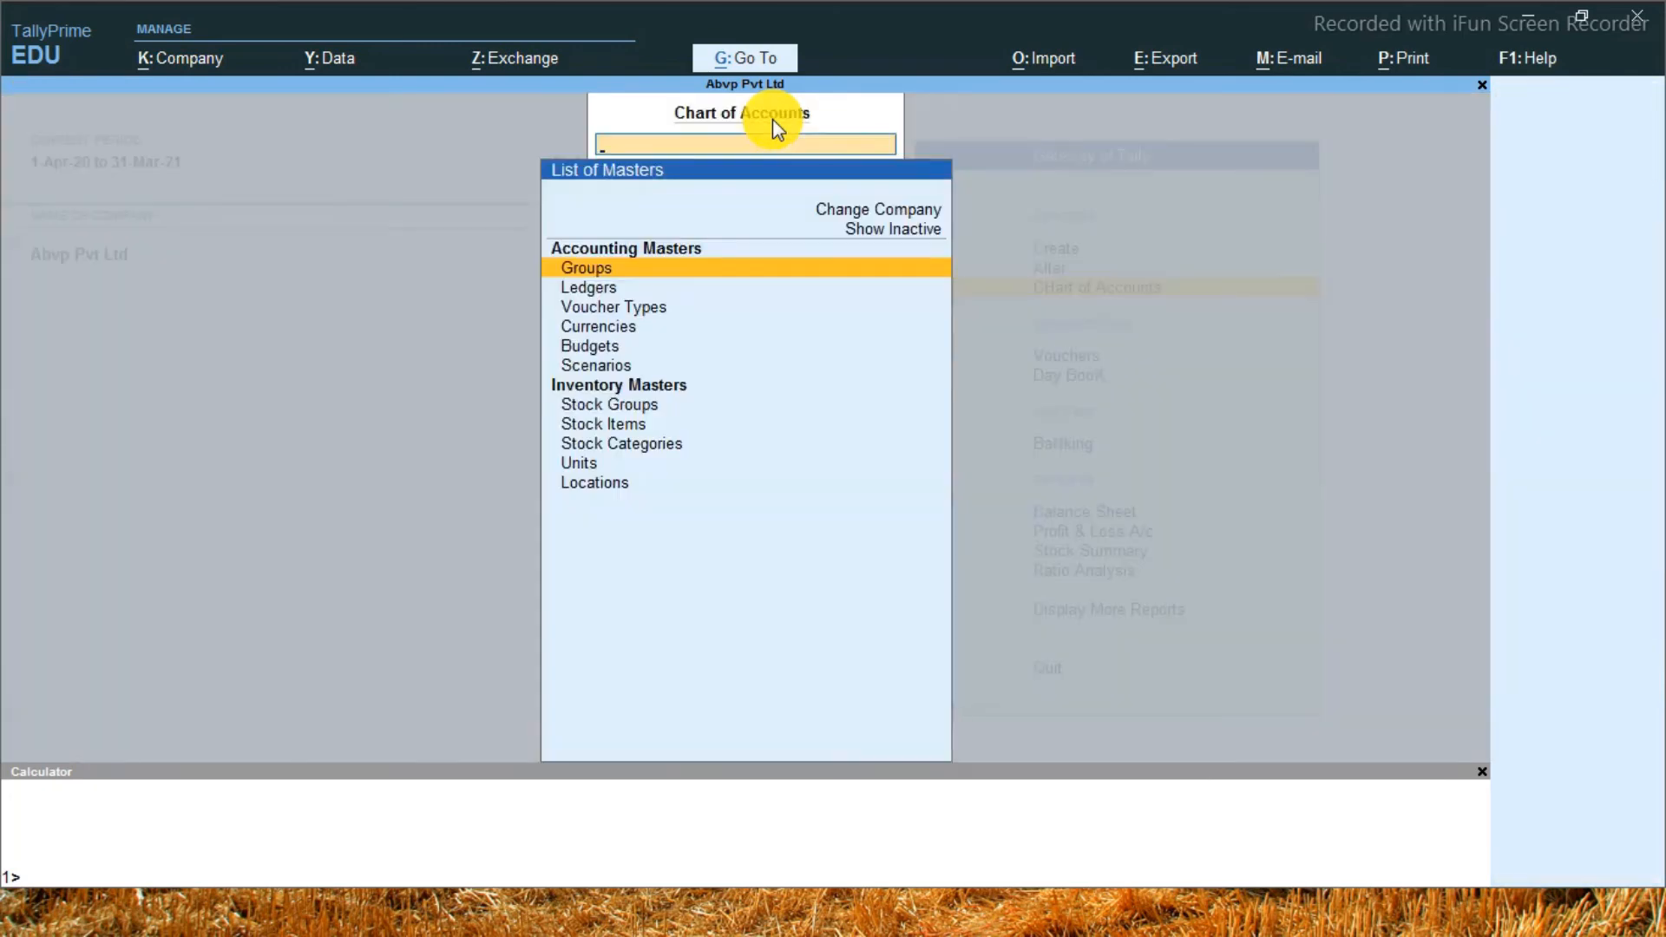
key("Escape")
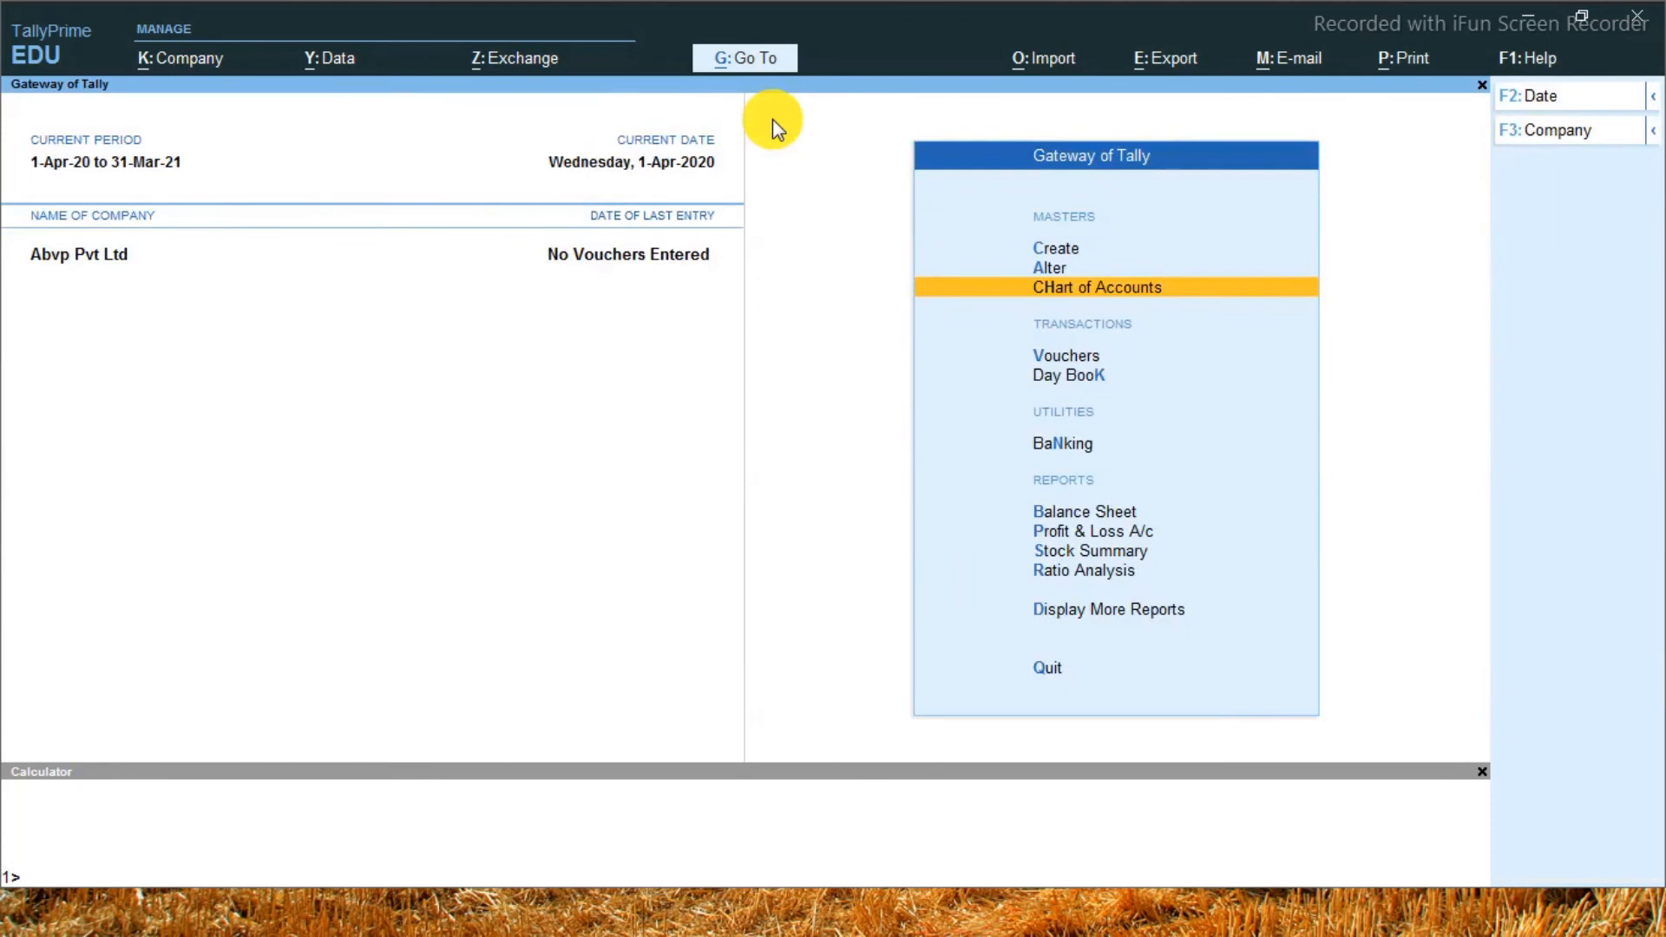
key("Up")
key("Up")
key("Return")
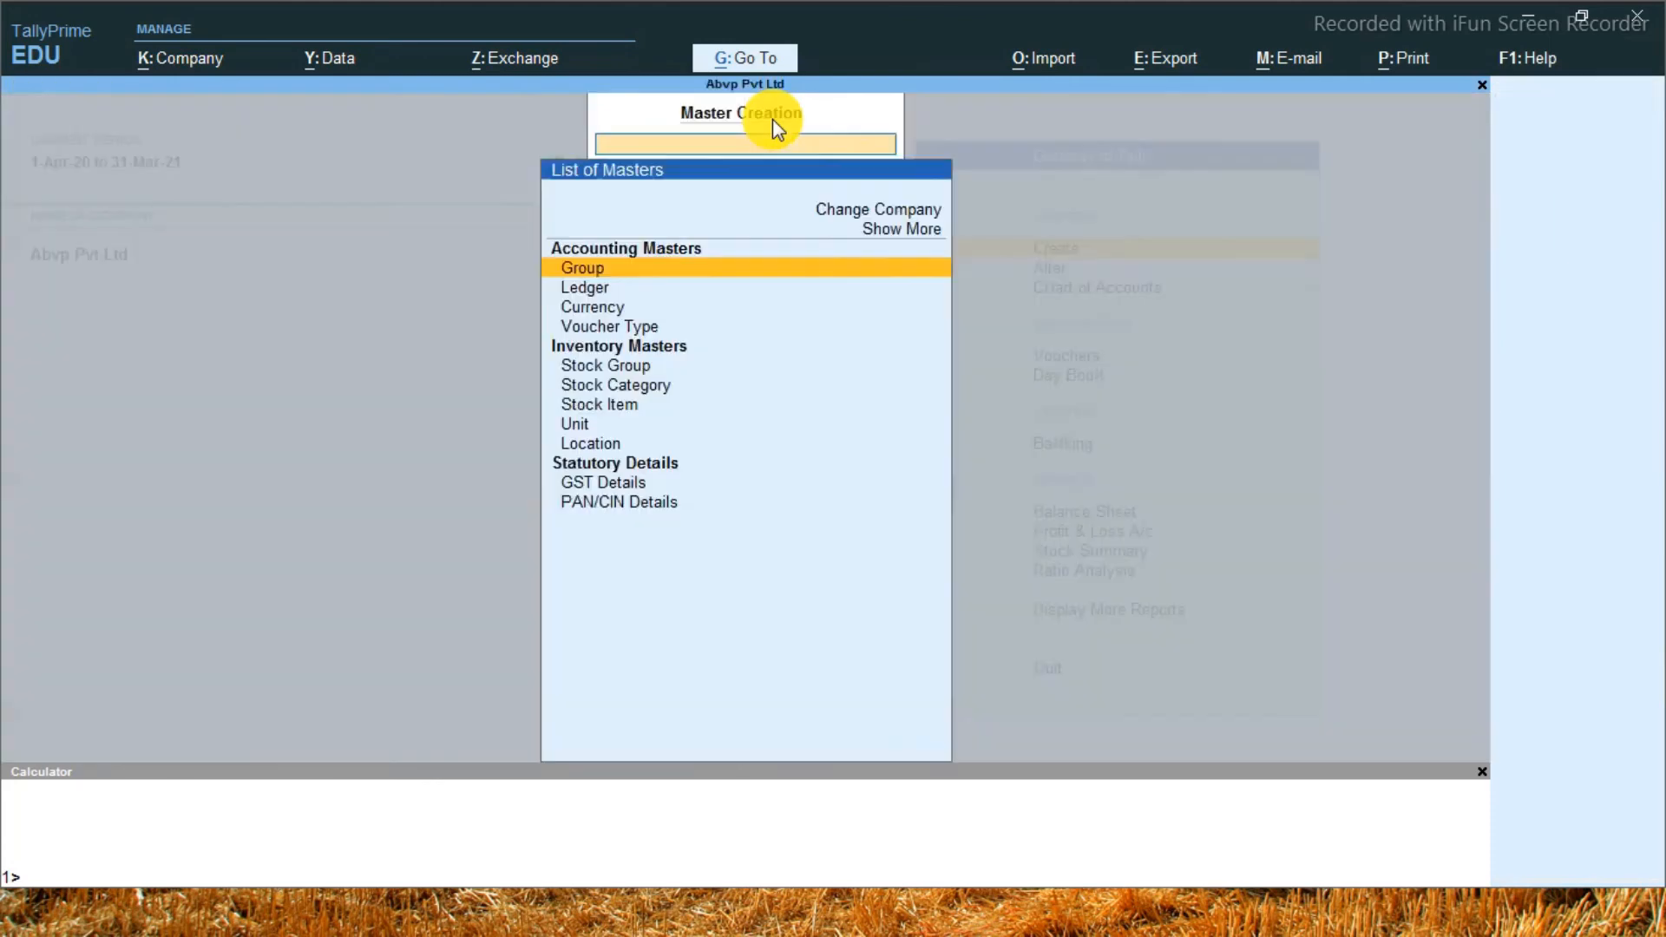
key("Escape")
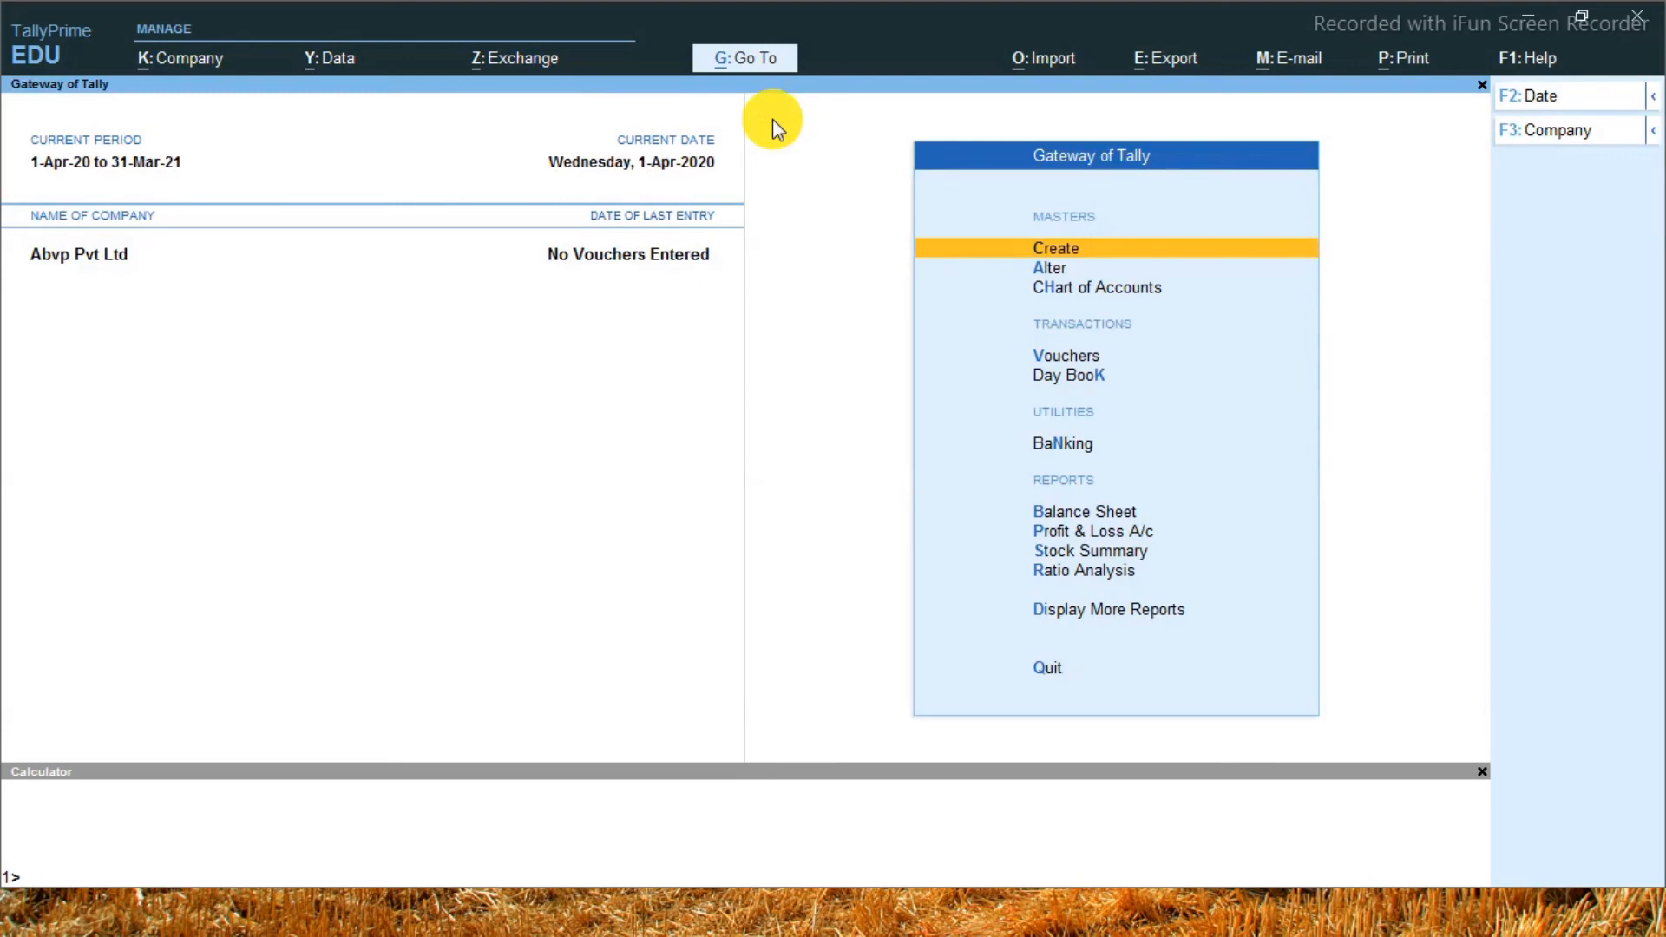
Create a group named My Exp under Indirect Expenses, accept it, and return to the Gateway of Tally
key("Return")
key("Return")
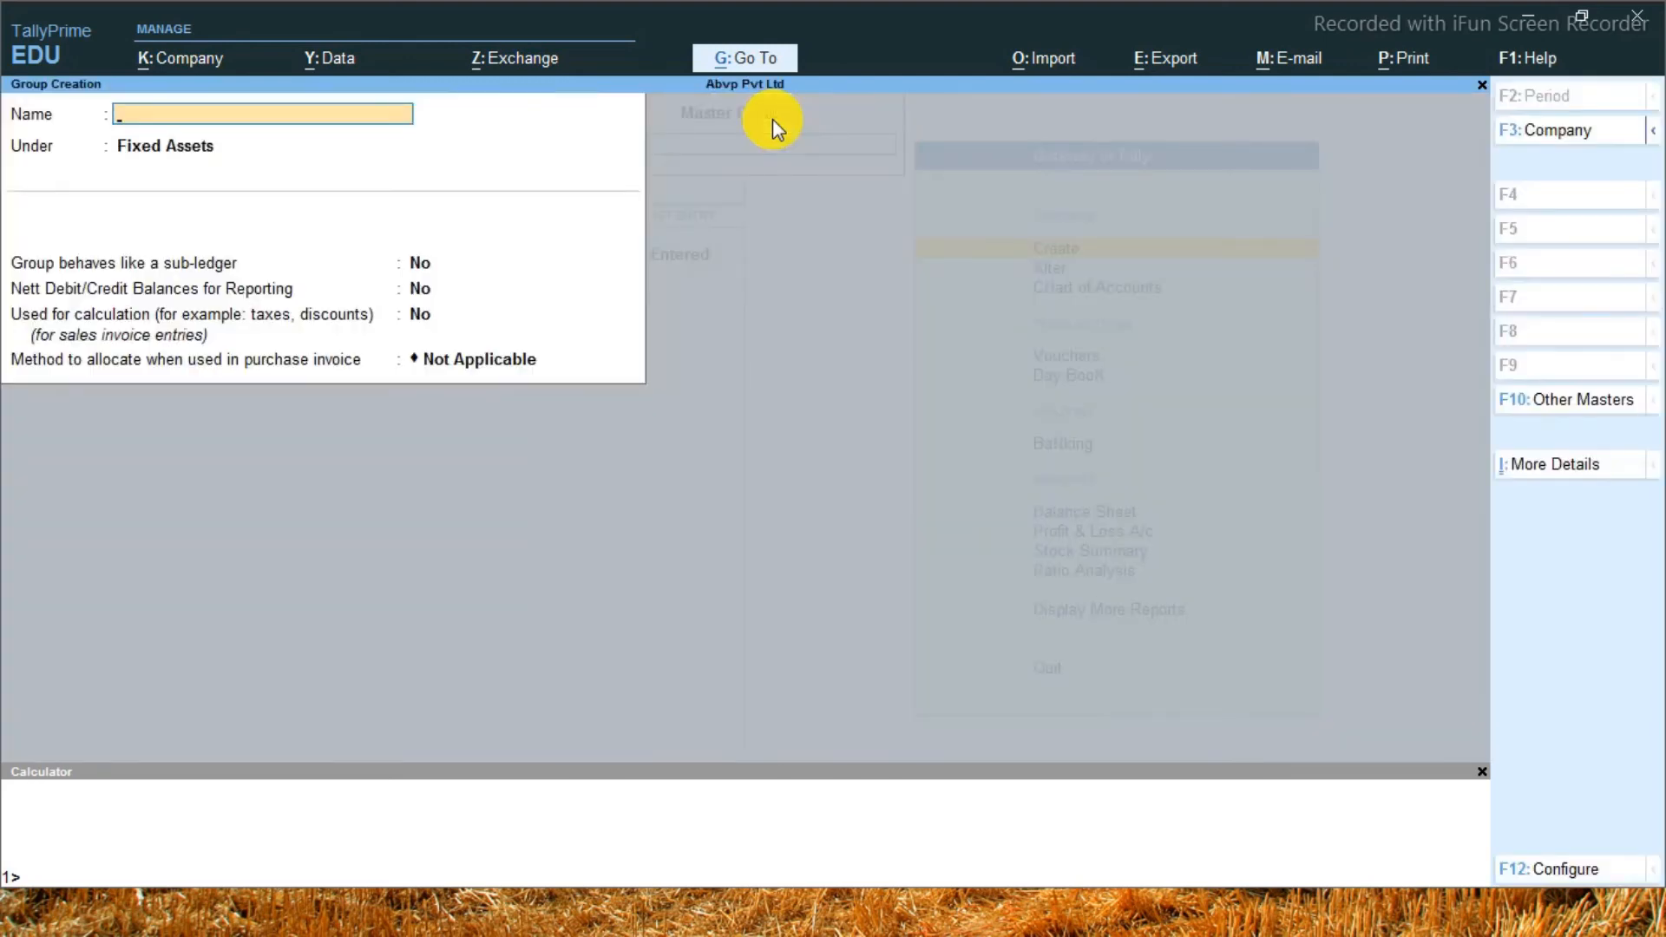
type("My Exp")
key("Return")
type("Ind")
key("Down")
key("Down")
key("Down")
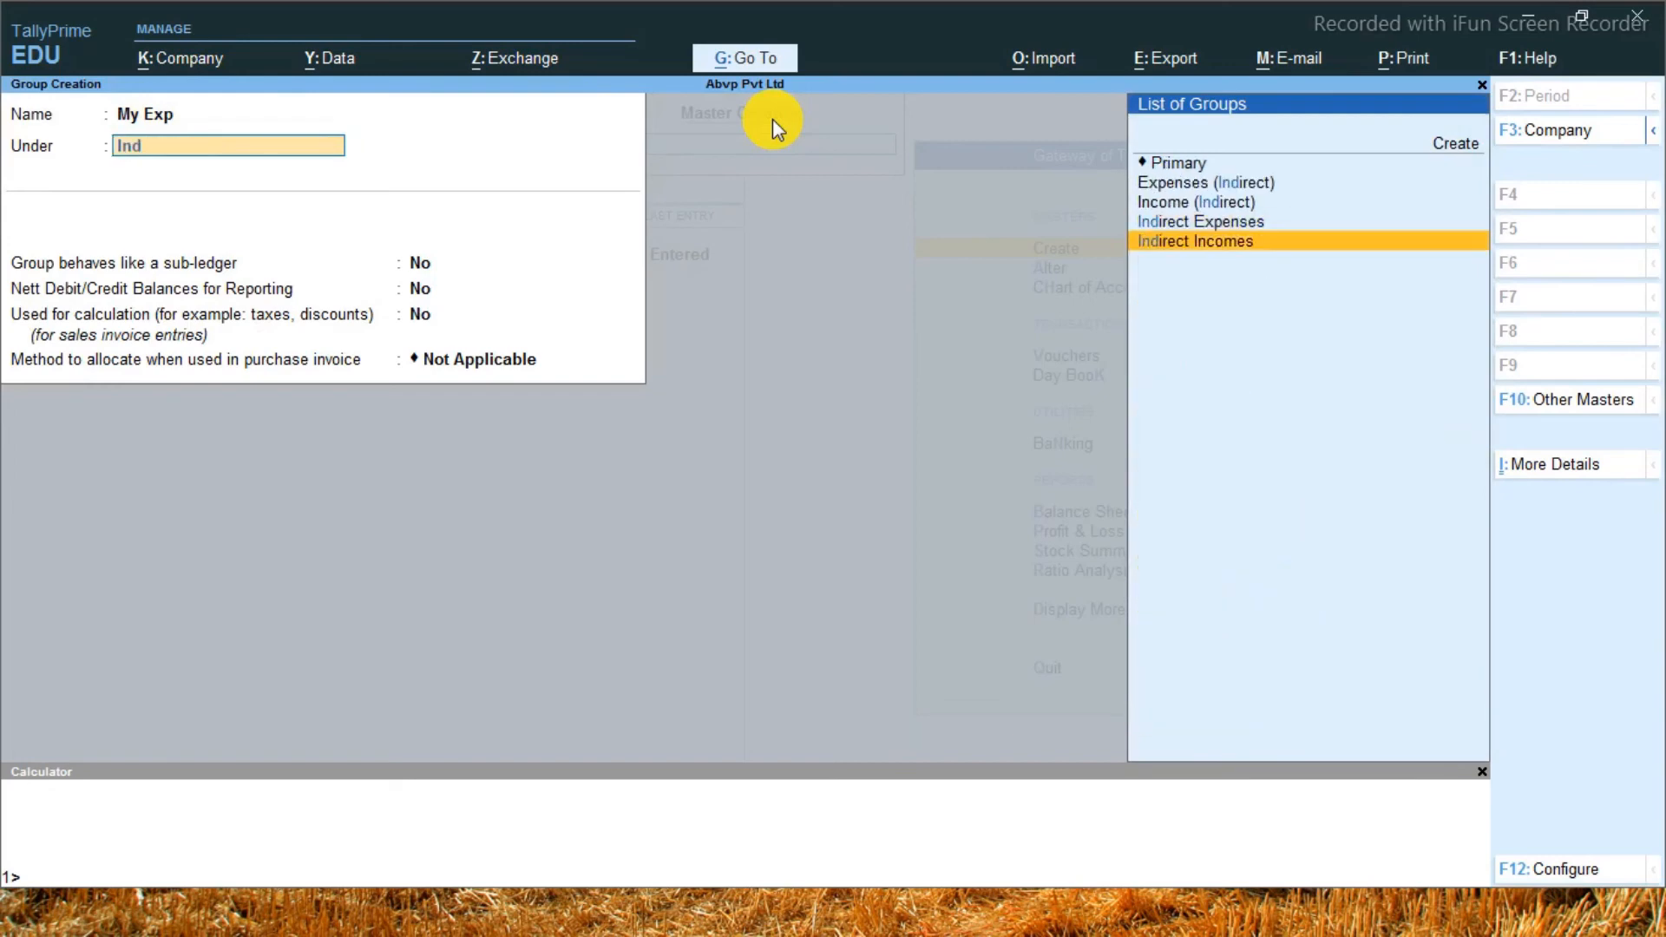
key("Up")
key("Return")
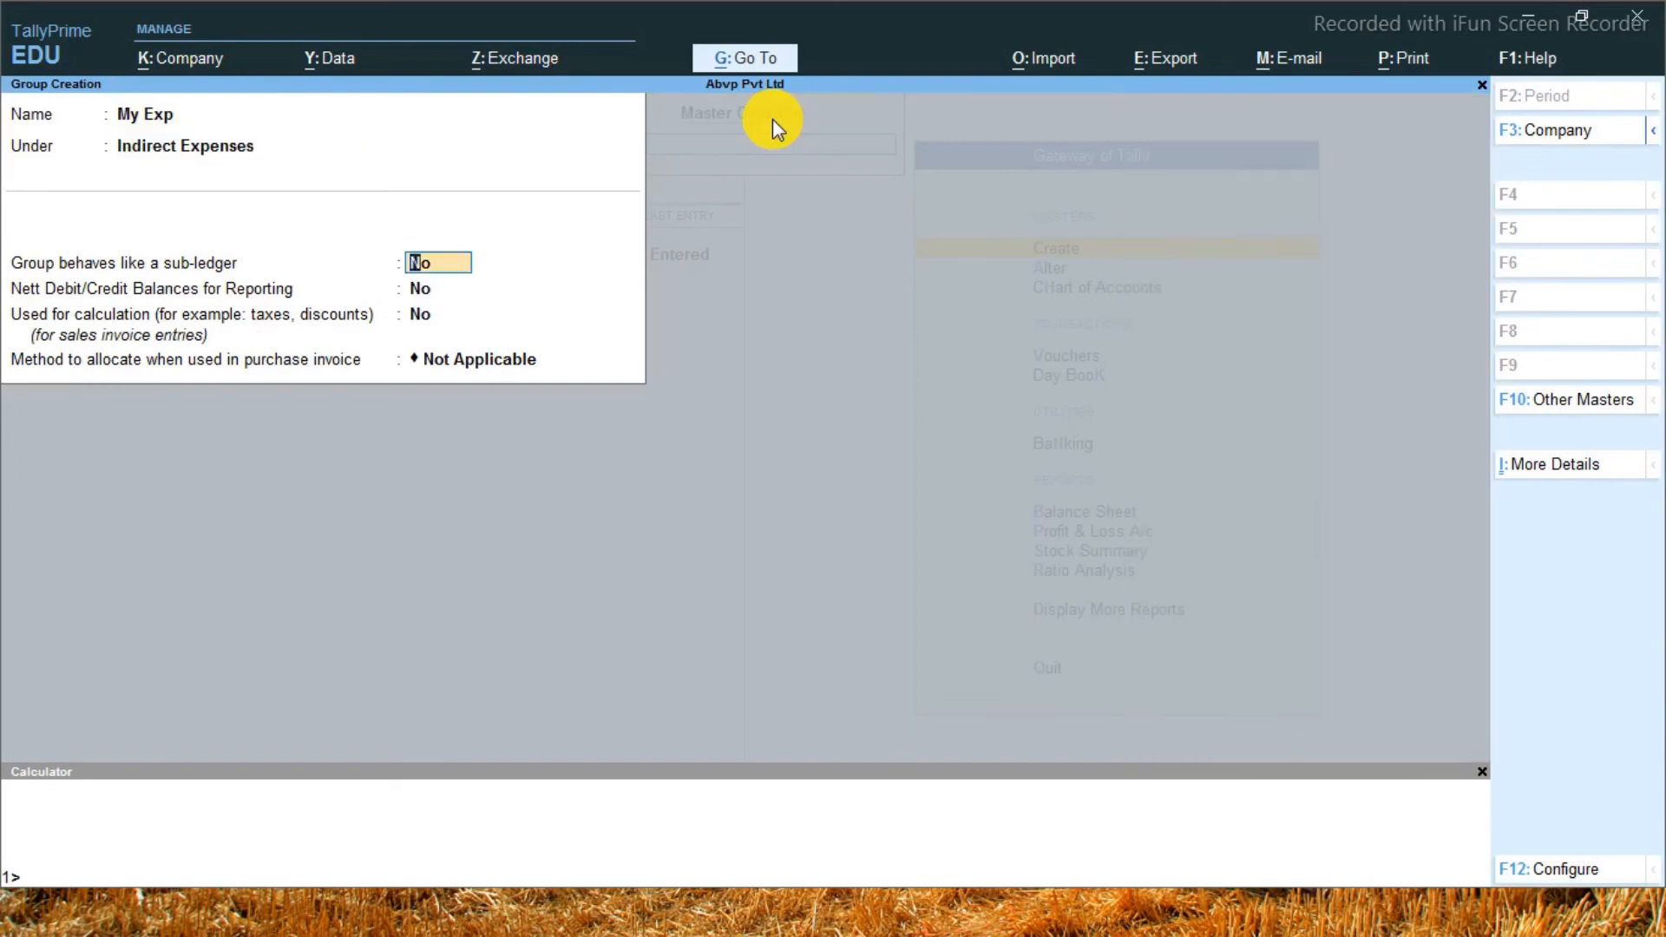
key("ctrl+a")
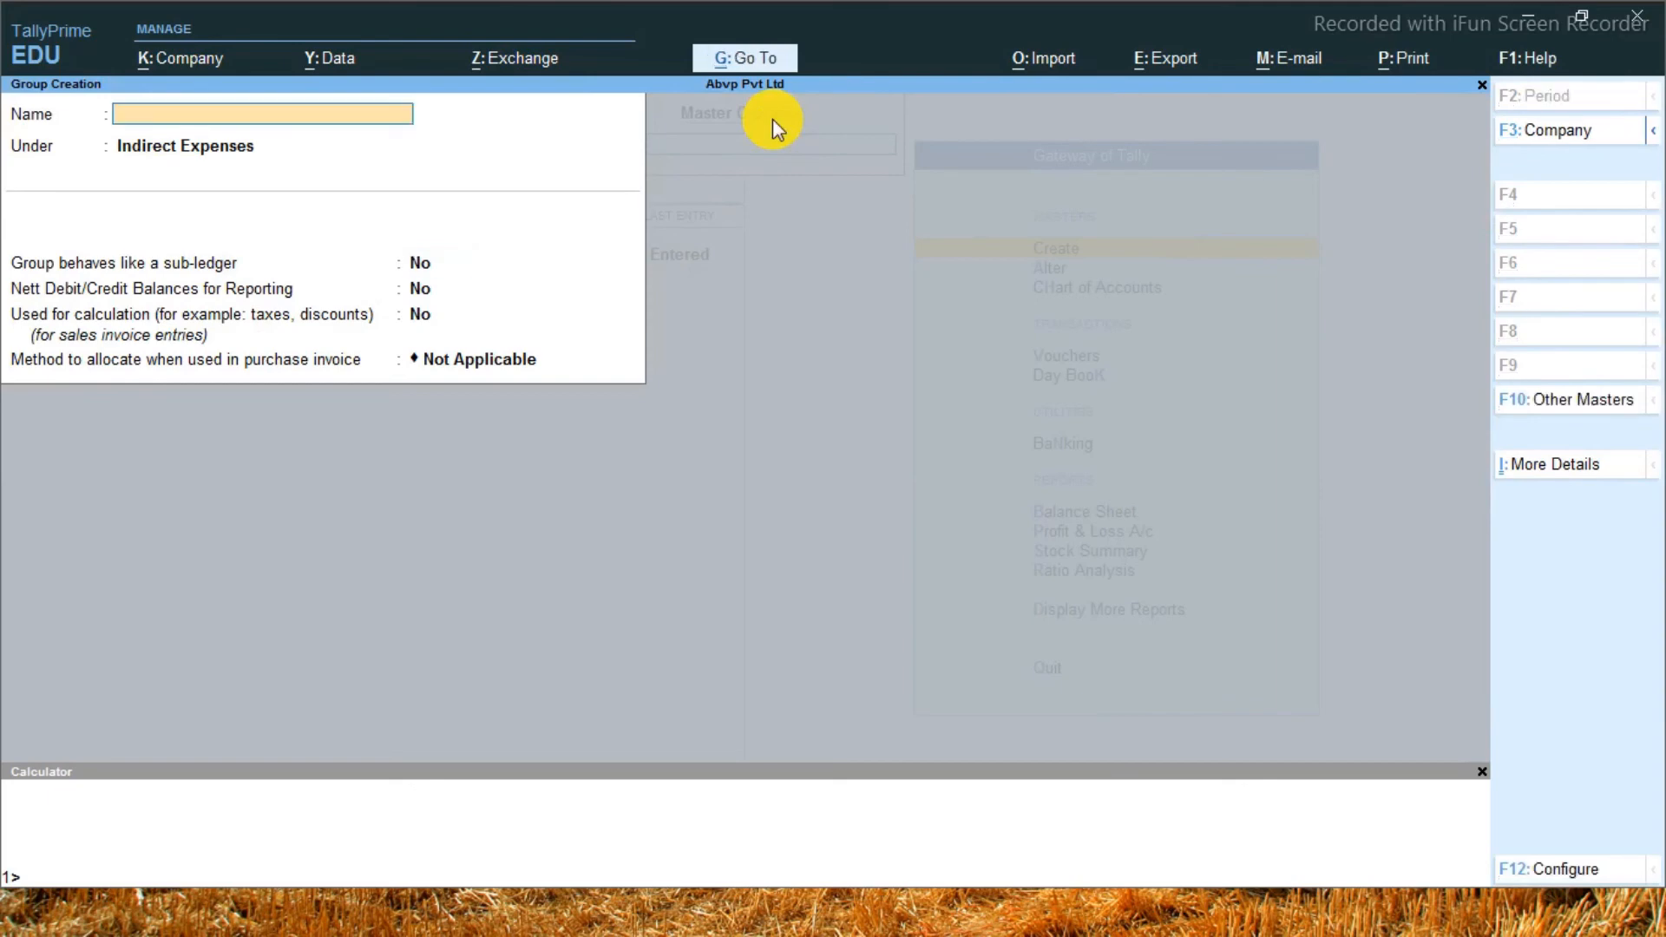
key("Escape")
key("Escape")
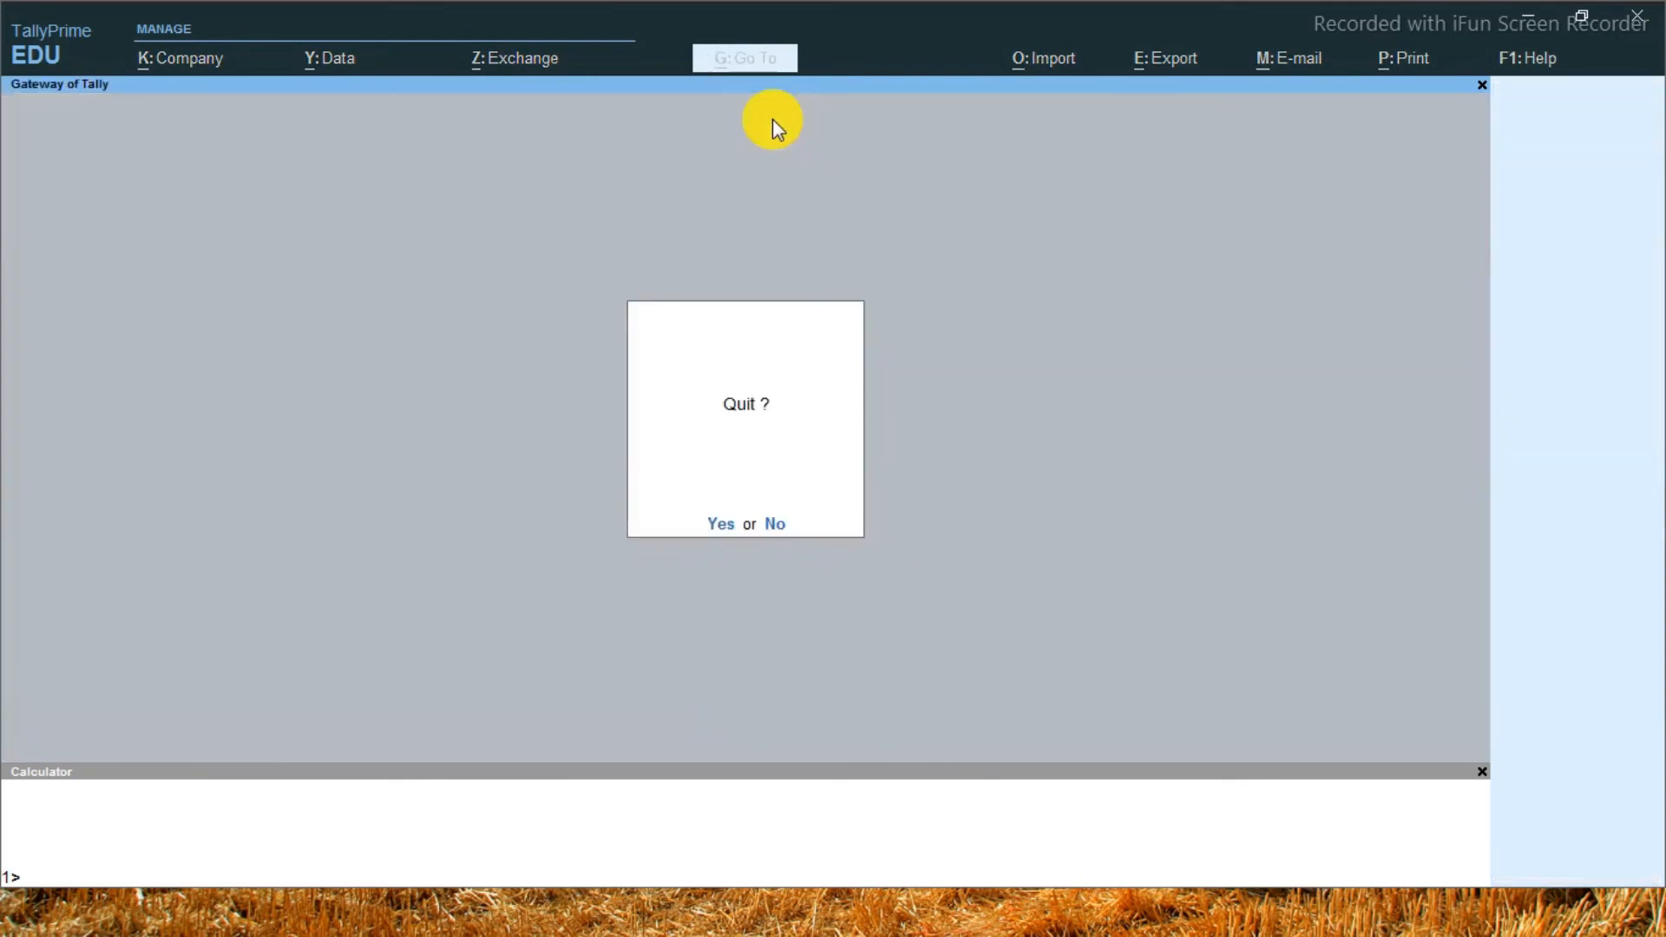
key("n")
Open the list of groups in the Chart of Accounts and examine the groups under Indirect Expenses
key("Down")
key("Down")
key("Return")
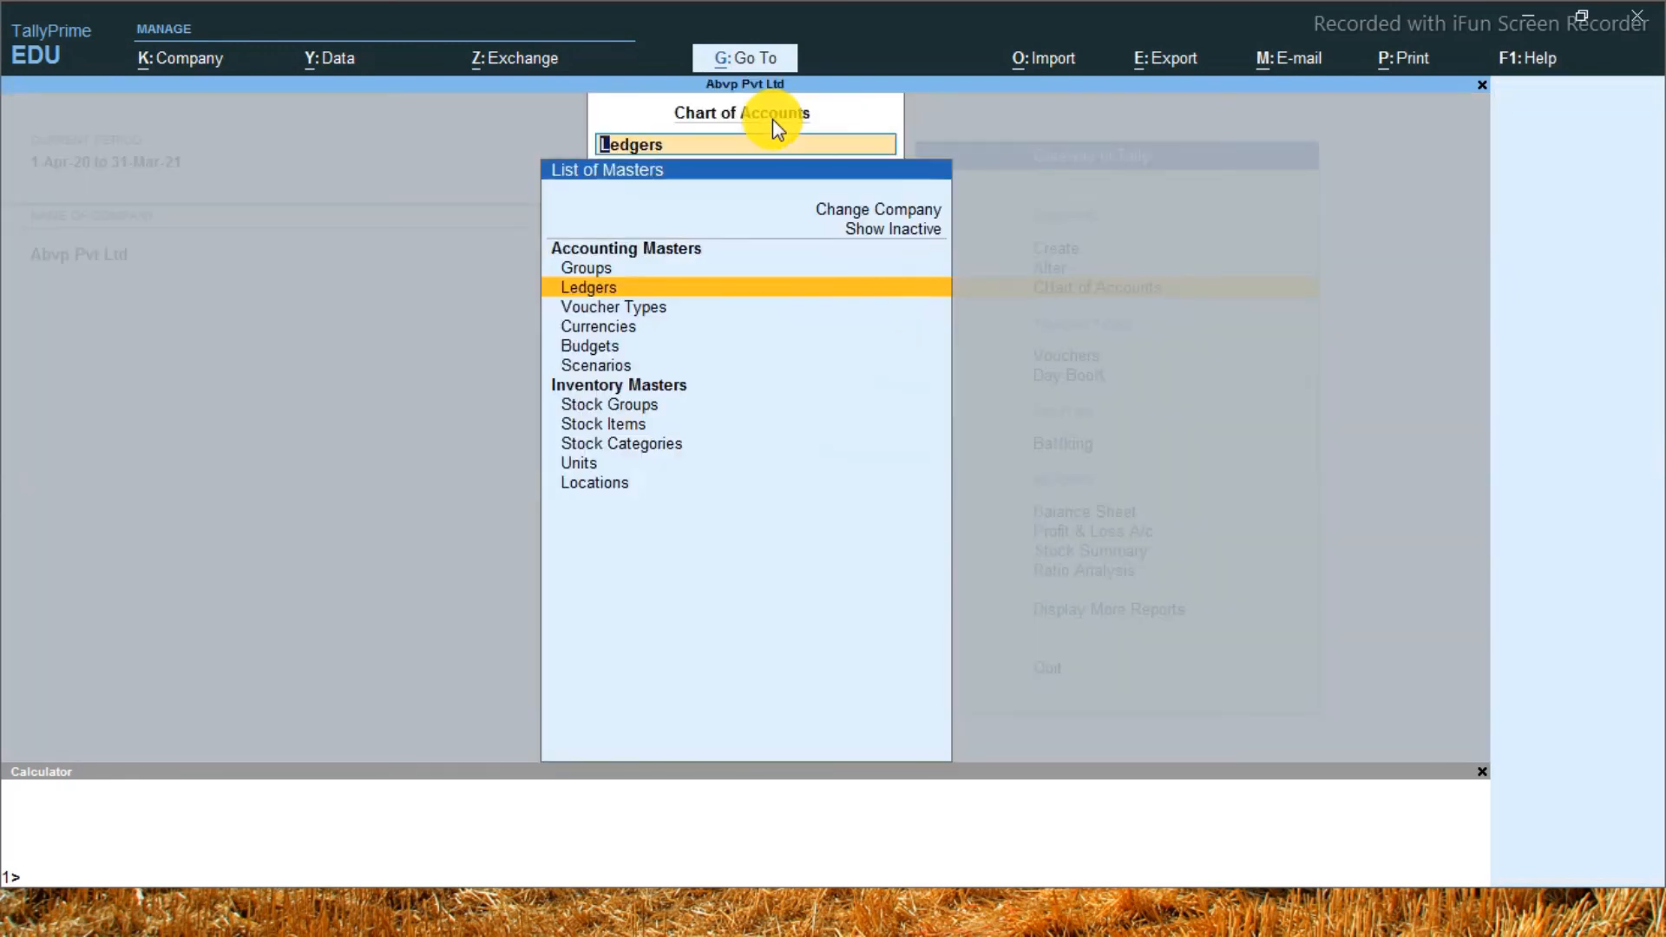
key("Up")
key("Return")
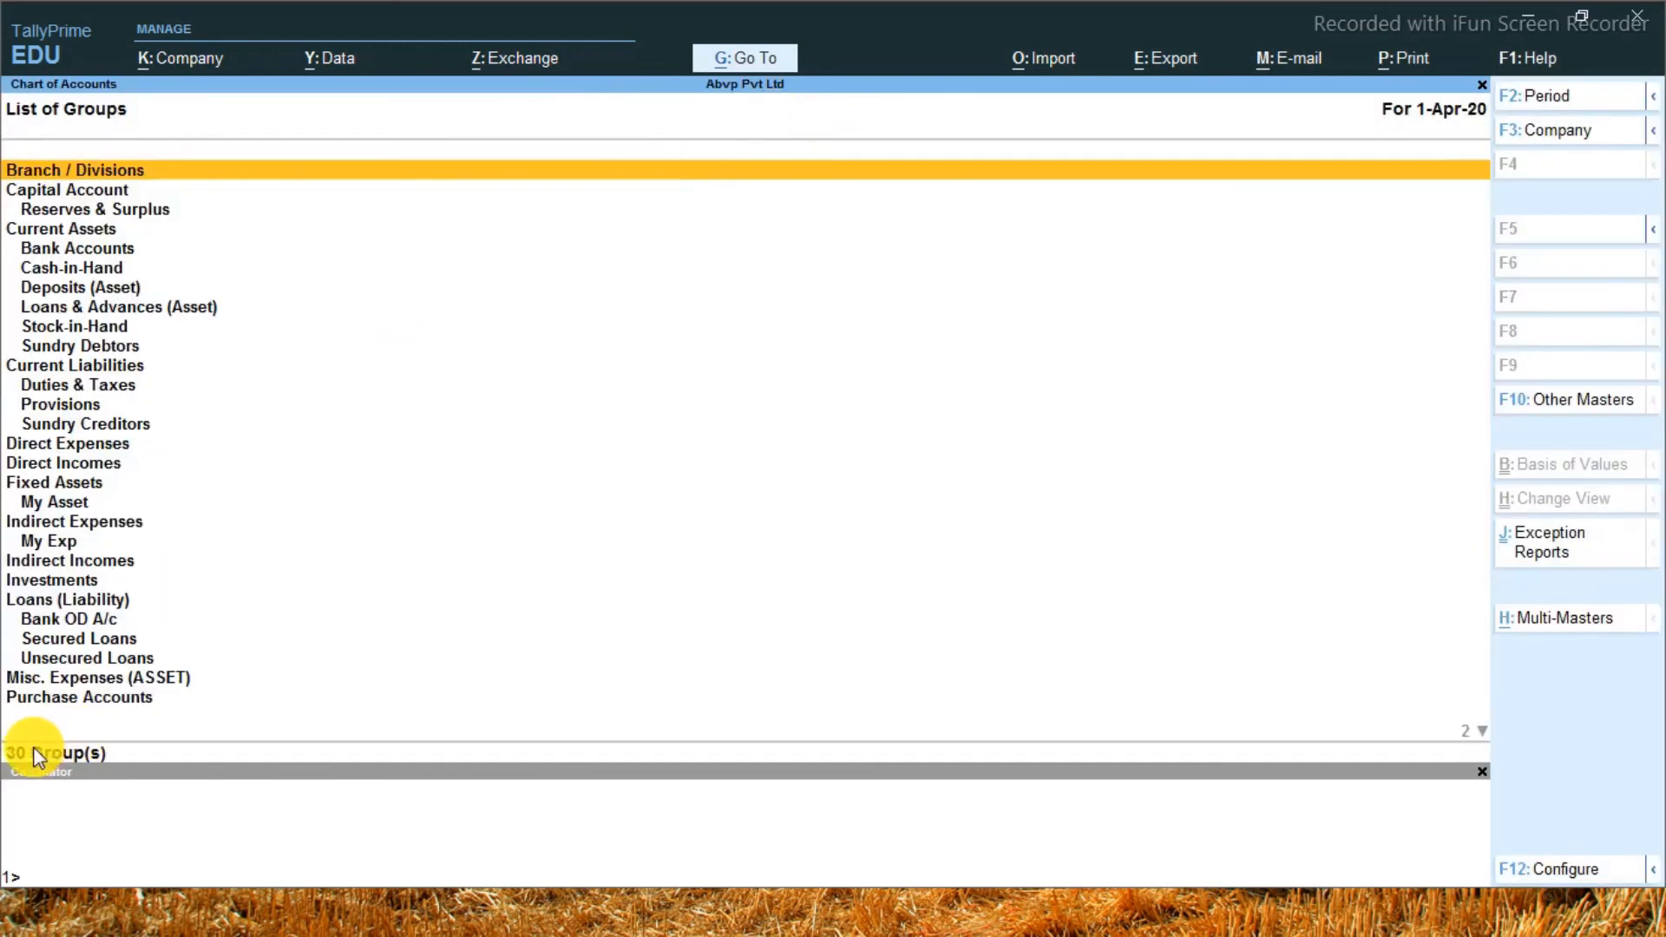
key("Escape")
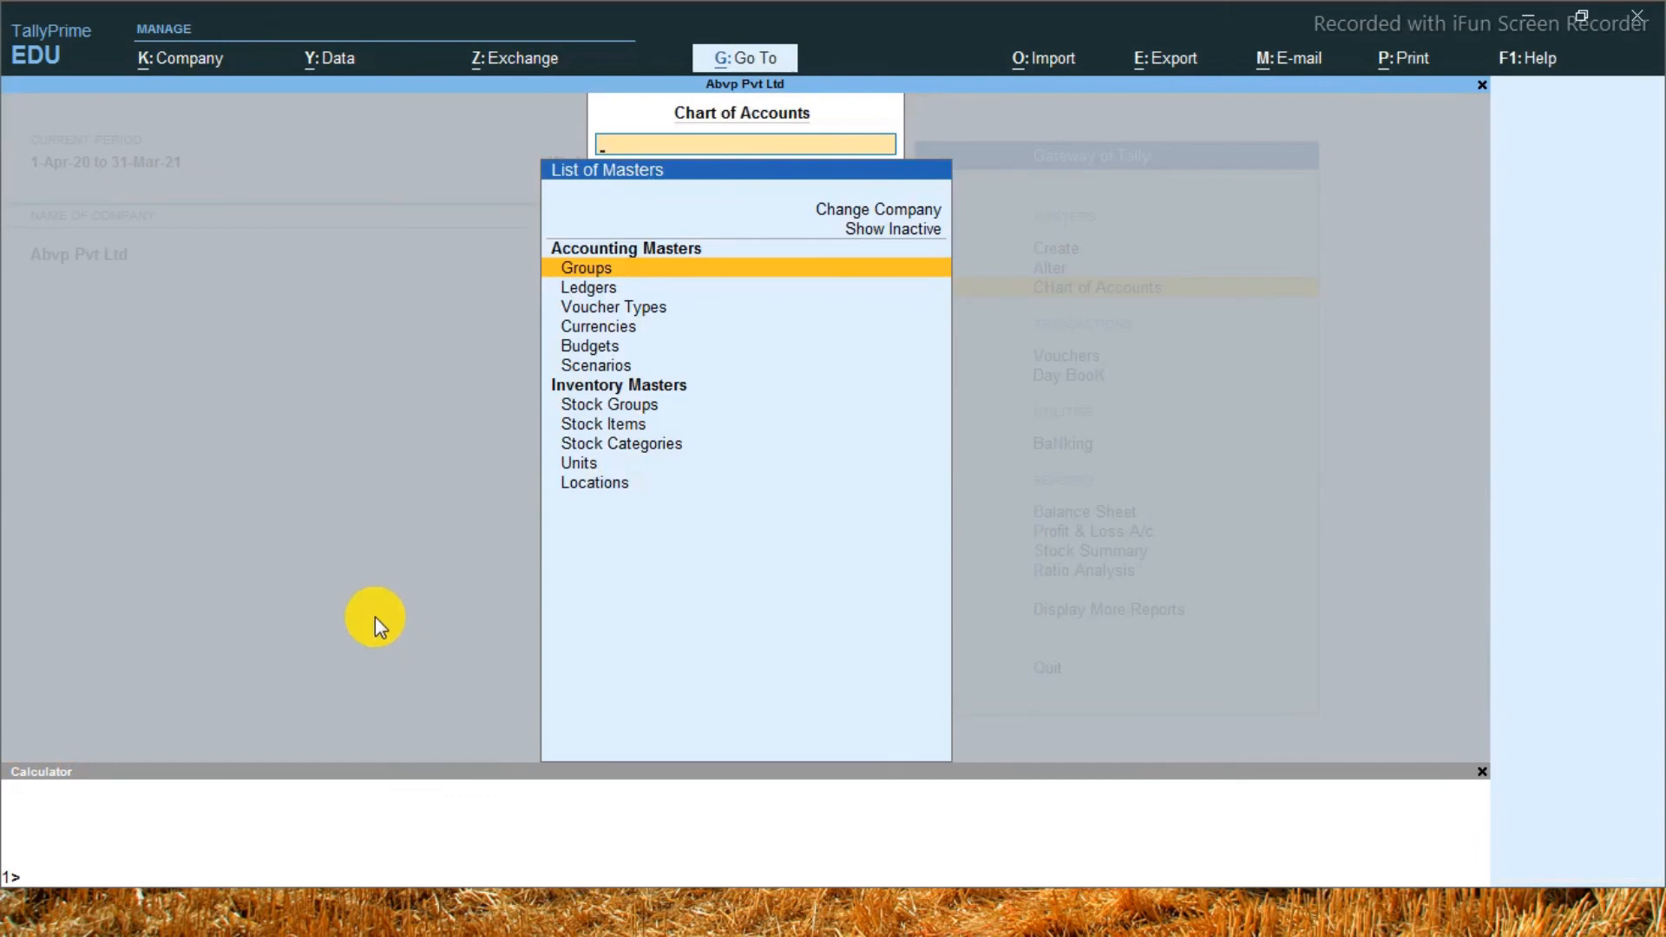
Open Multi Ledger Alteration from the Chart of Accounts ledgers for the Indirect Expenses group
key("Down")
key("Return")
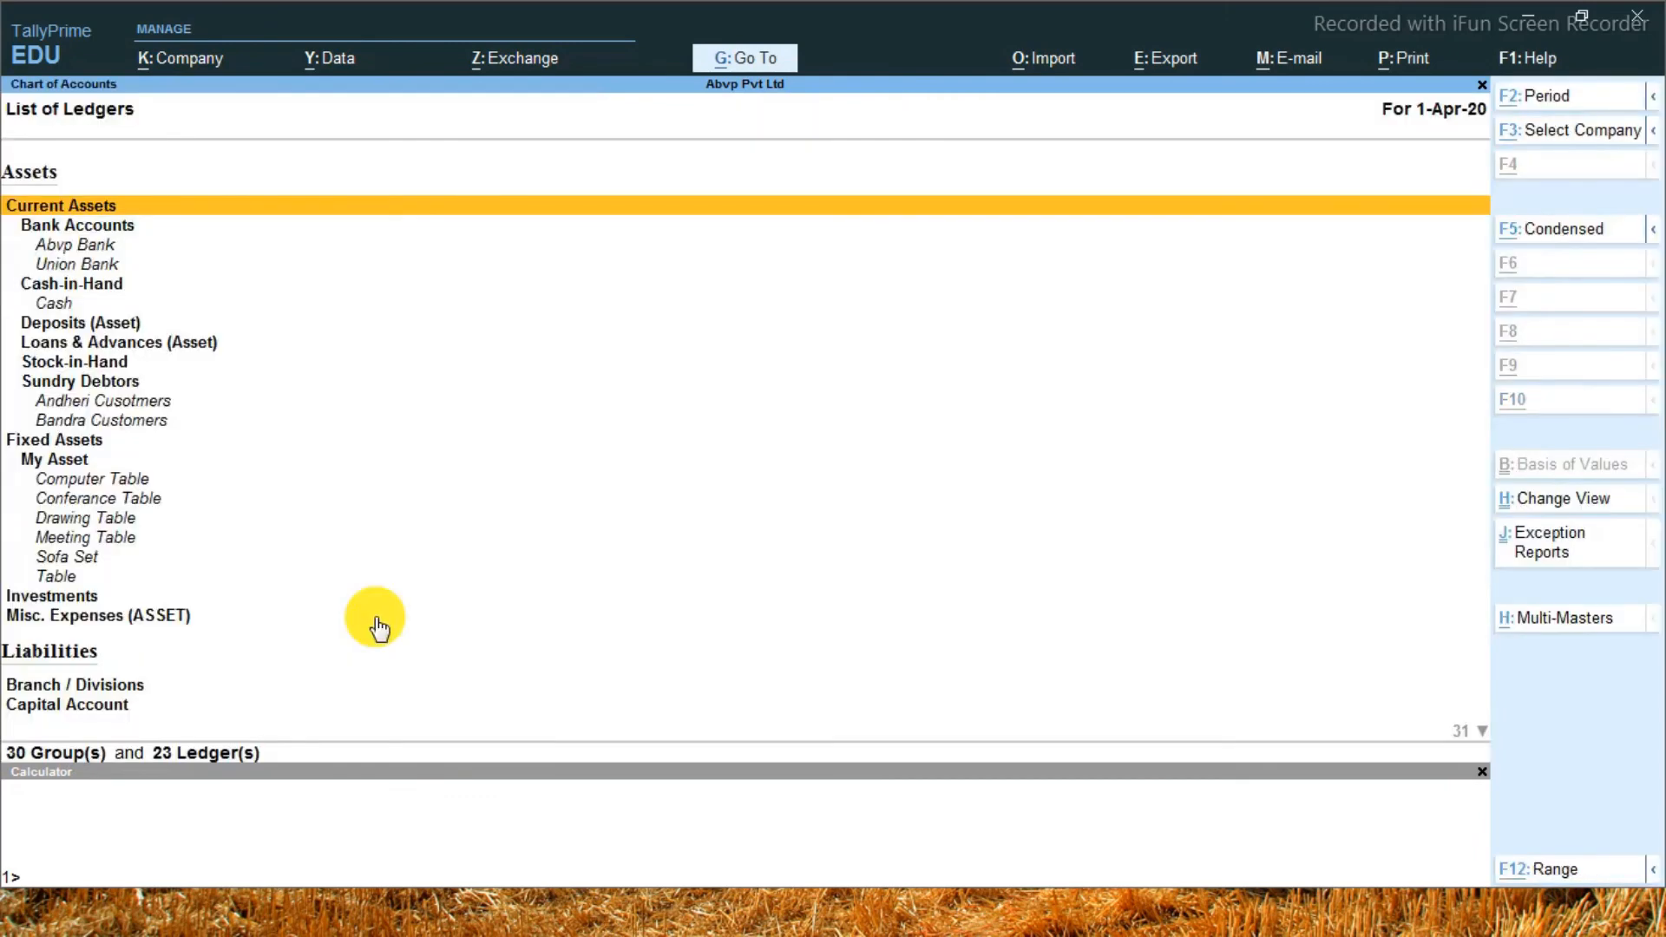
key("alt+h")
key("Down")
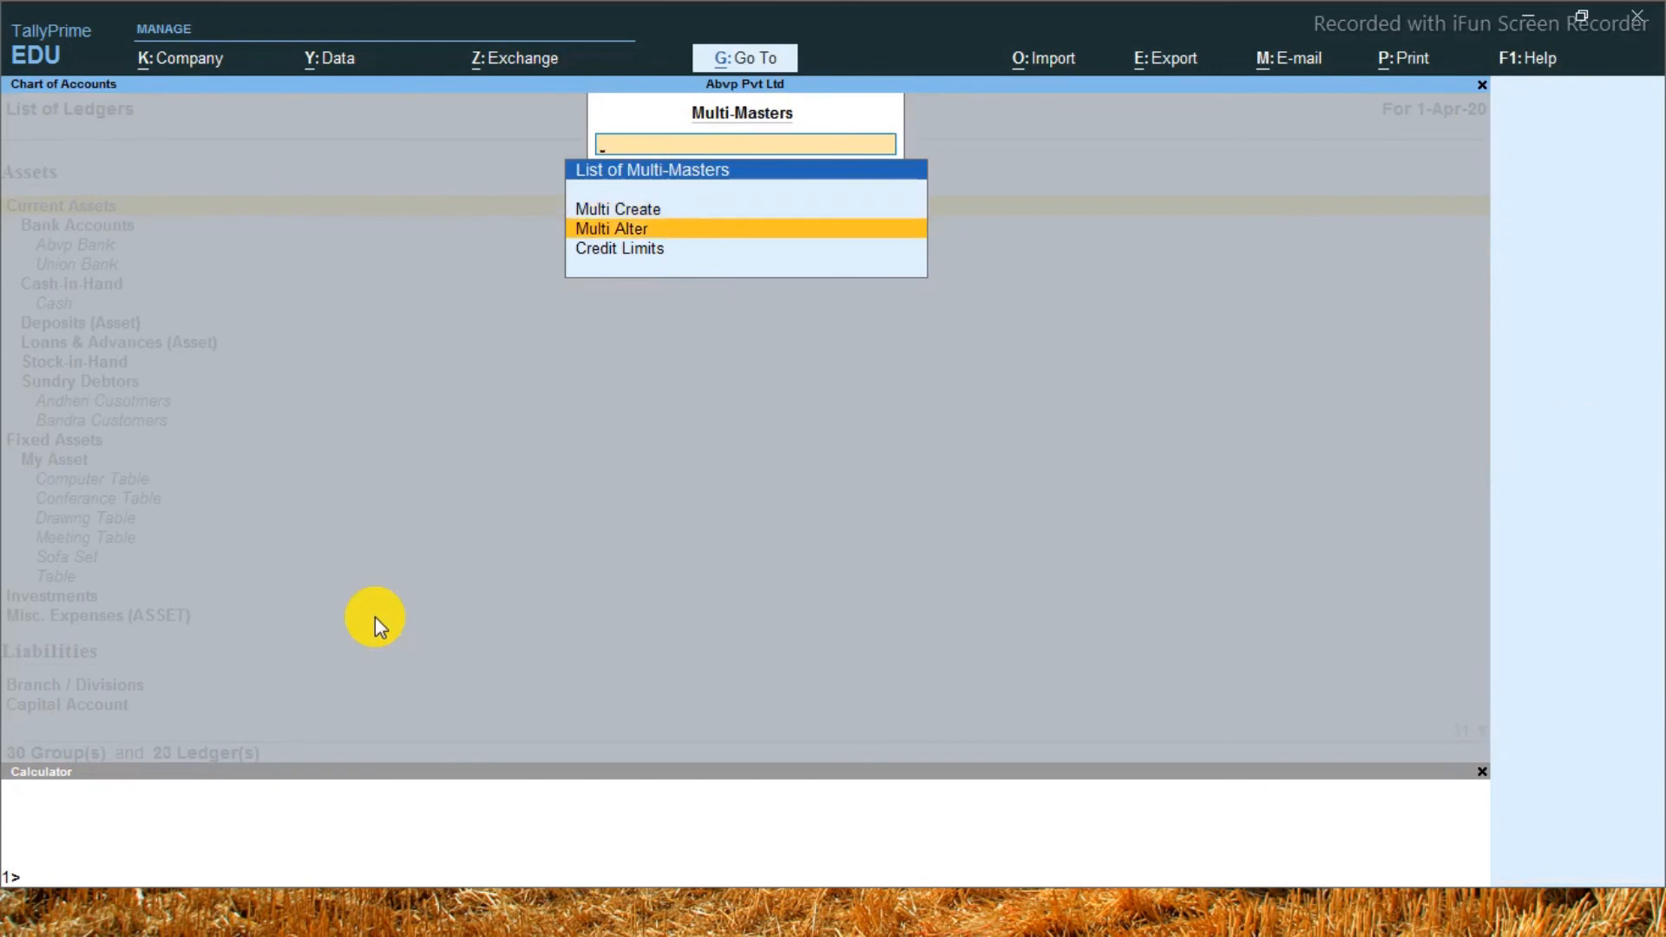
key("Return")
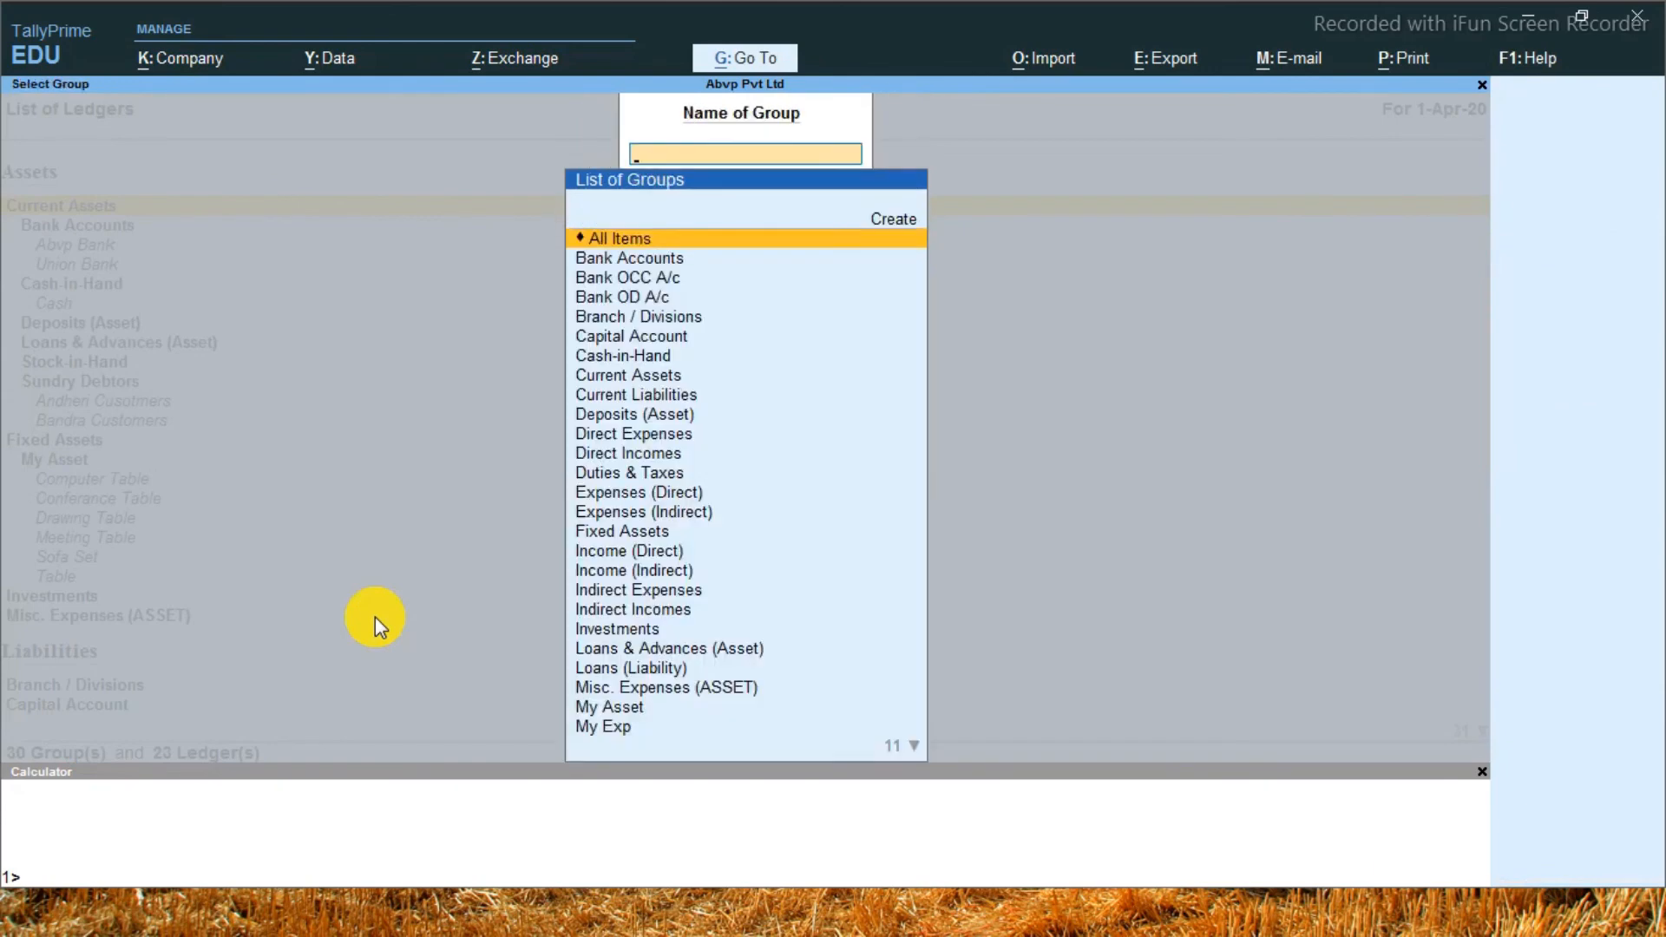
type("Ind")
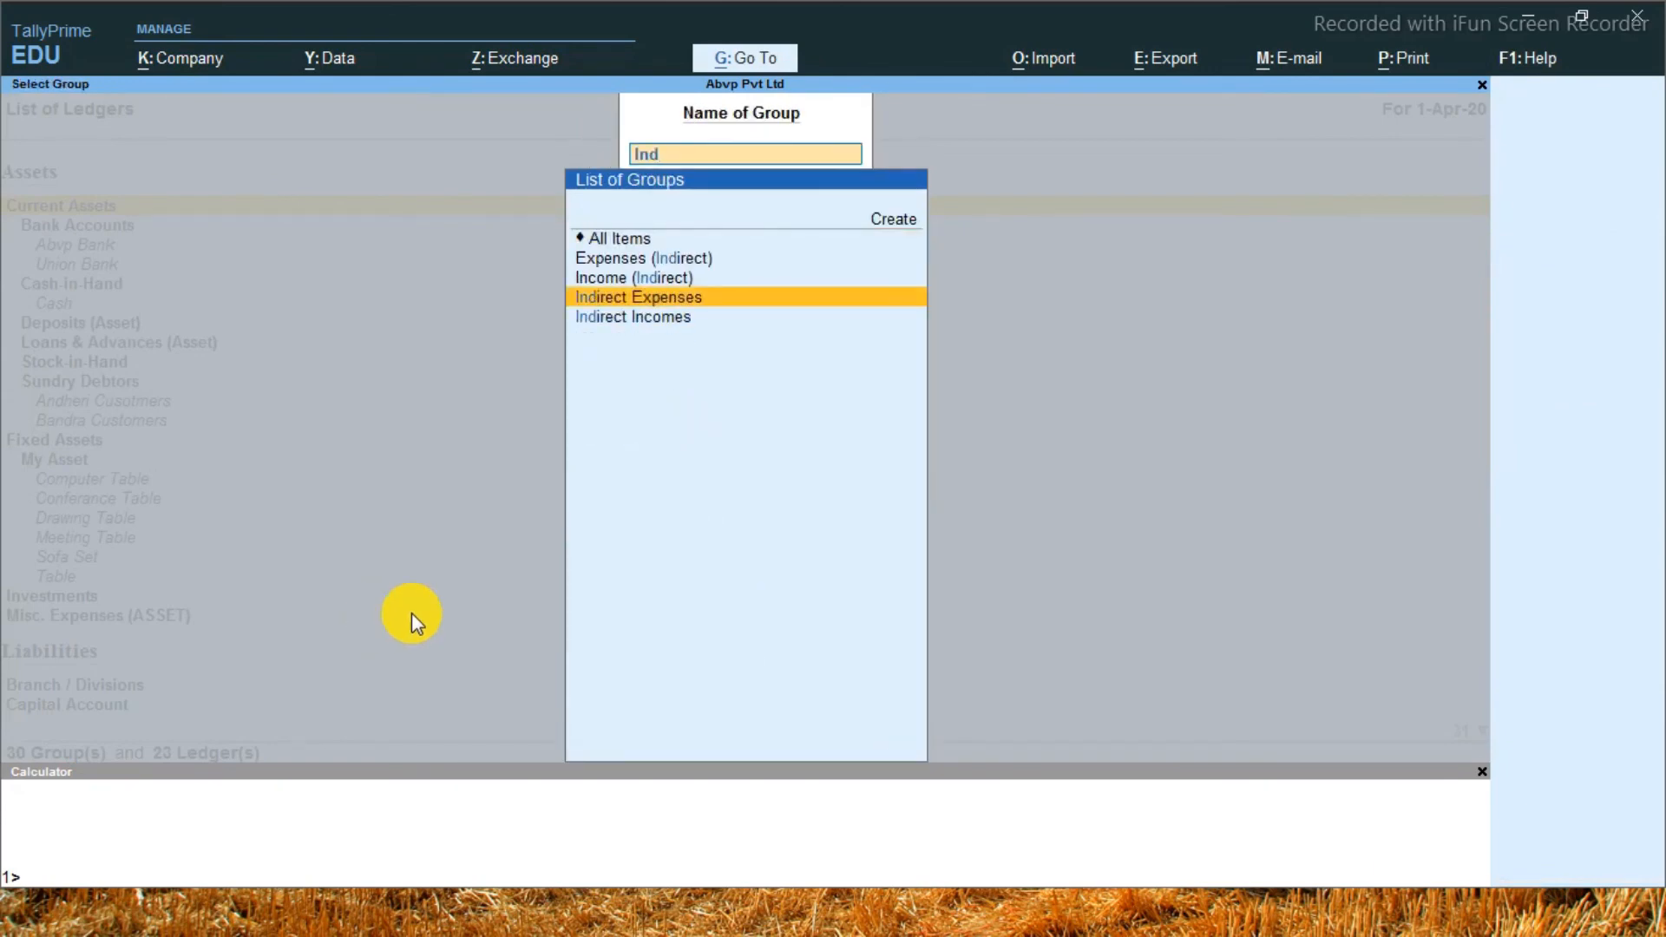
key("Return")
key("Return")
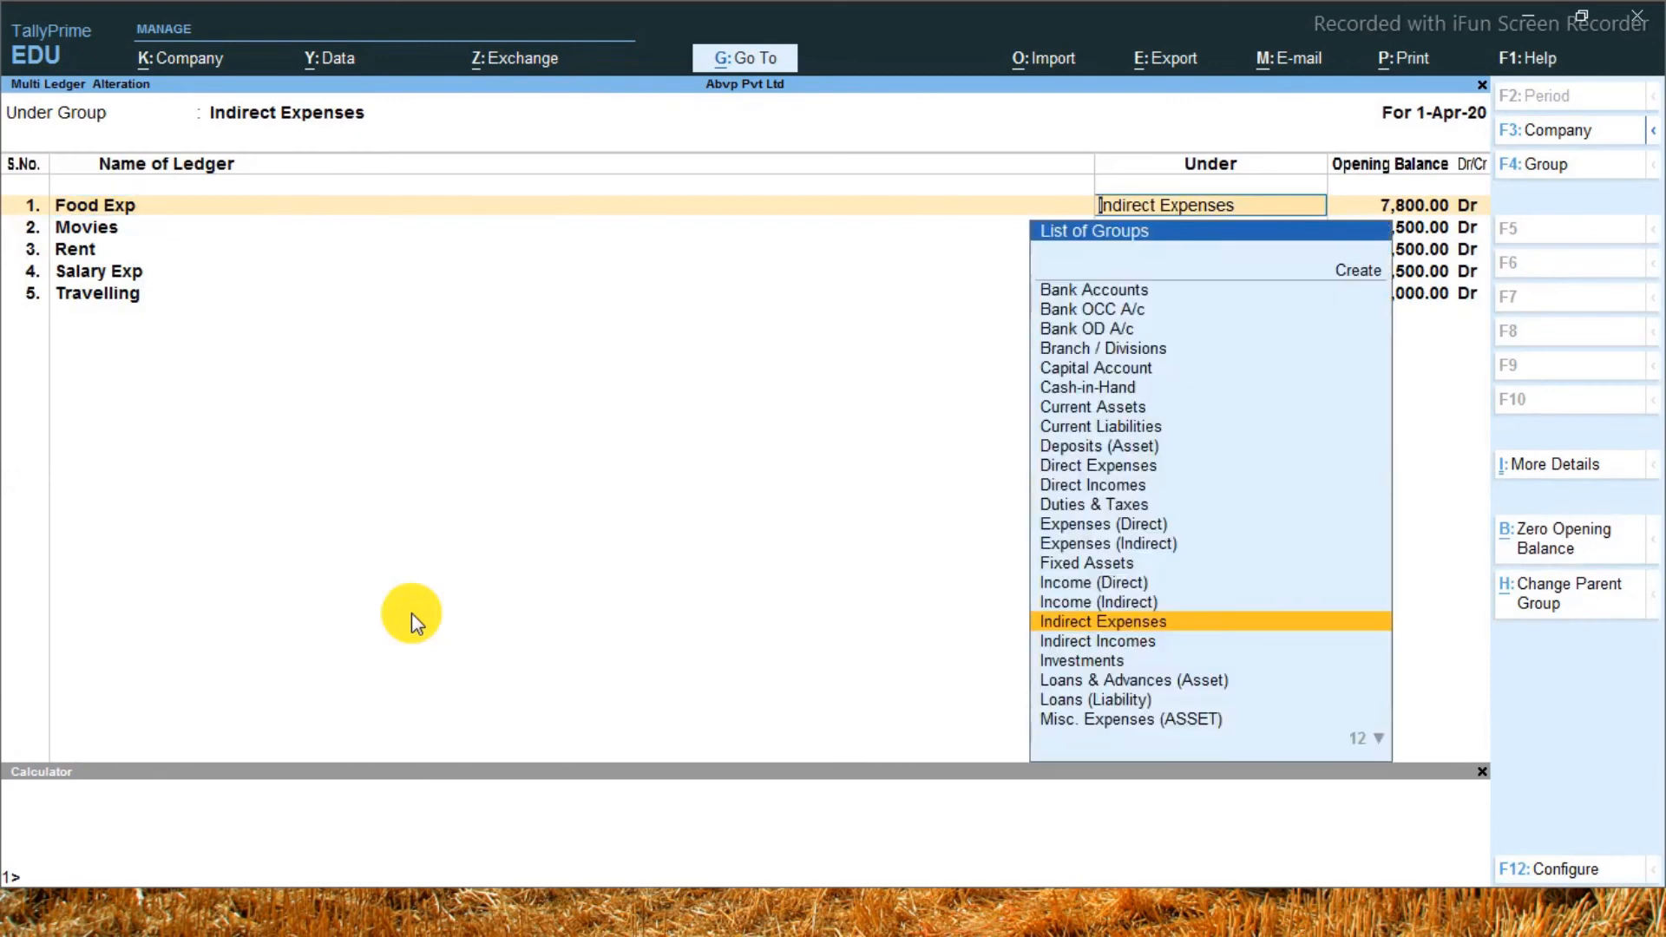
Change the parent group of the Food Exp ledger to My Exp, keeping its opening balance
type("m")
key("Down")
key("Down")
key("Down")
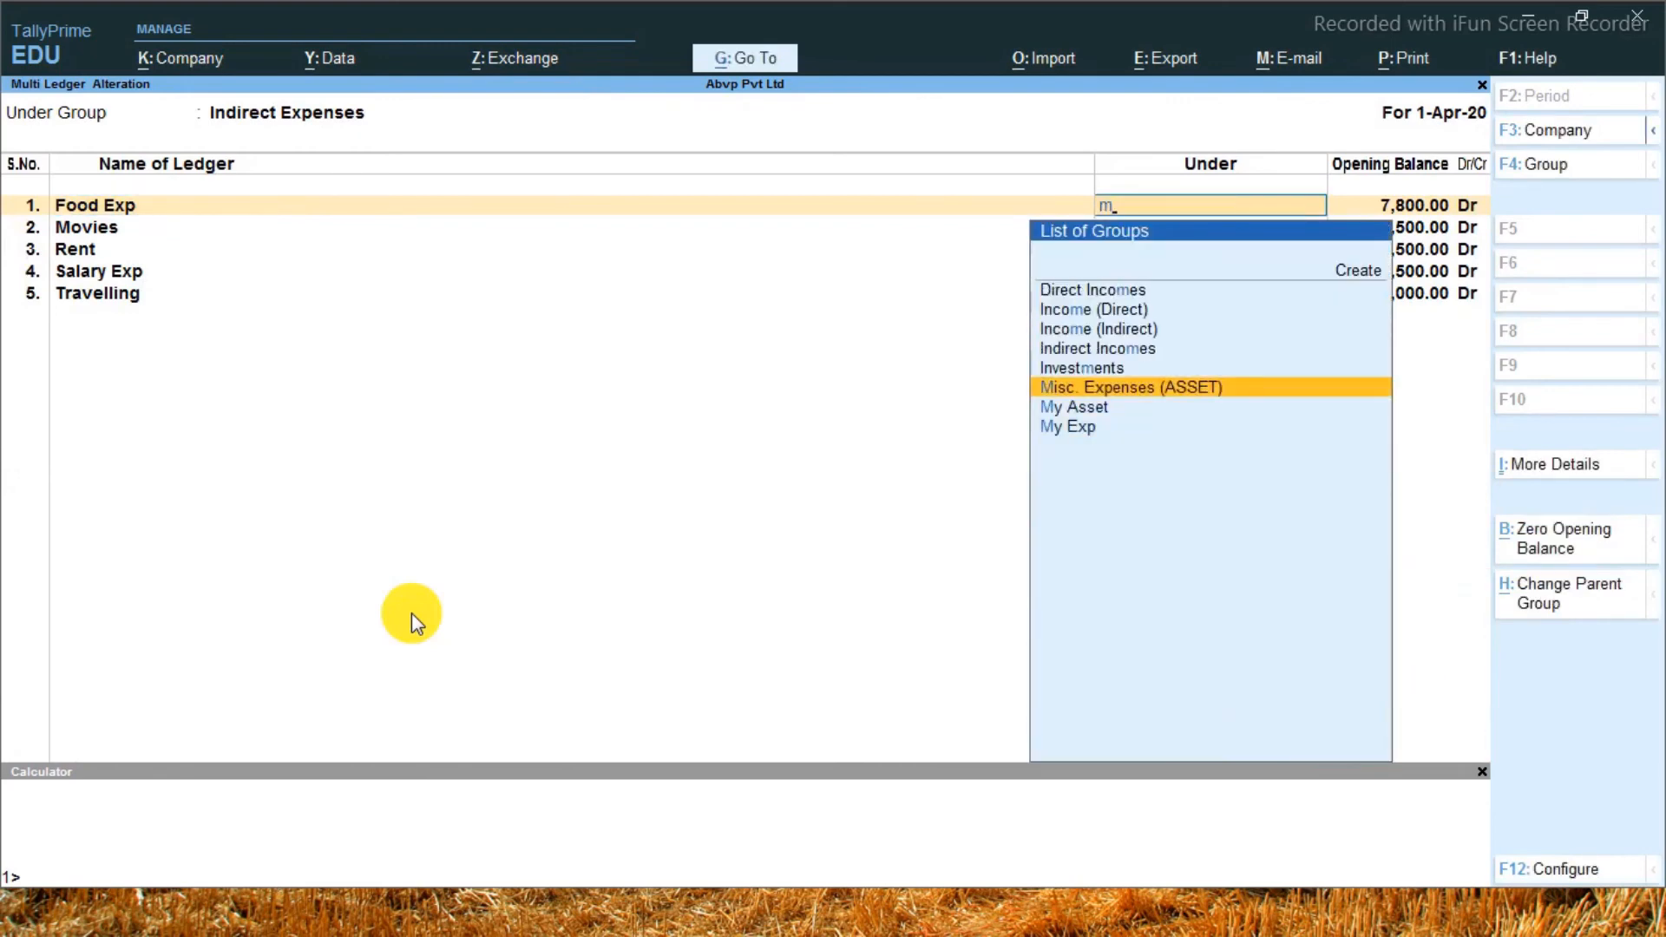
key("Return")
key("Return")
key("Return")
key("Return")
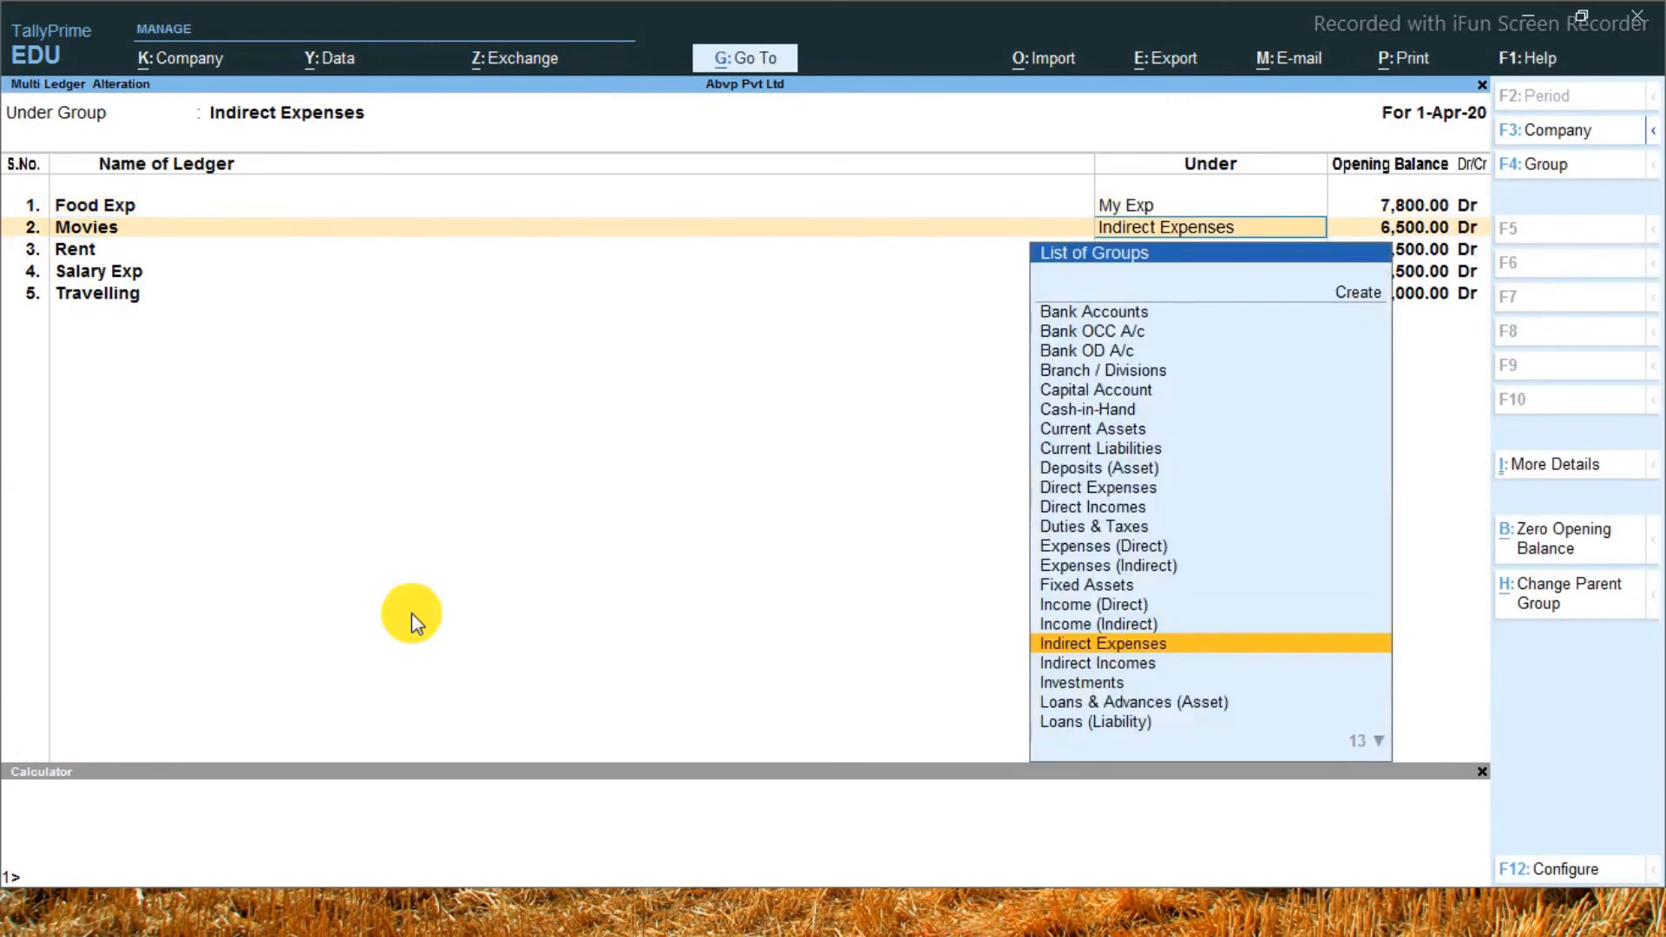
Change the parent group of the Movies ledger to My Exp
type("My")
key("Down")
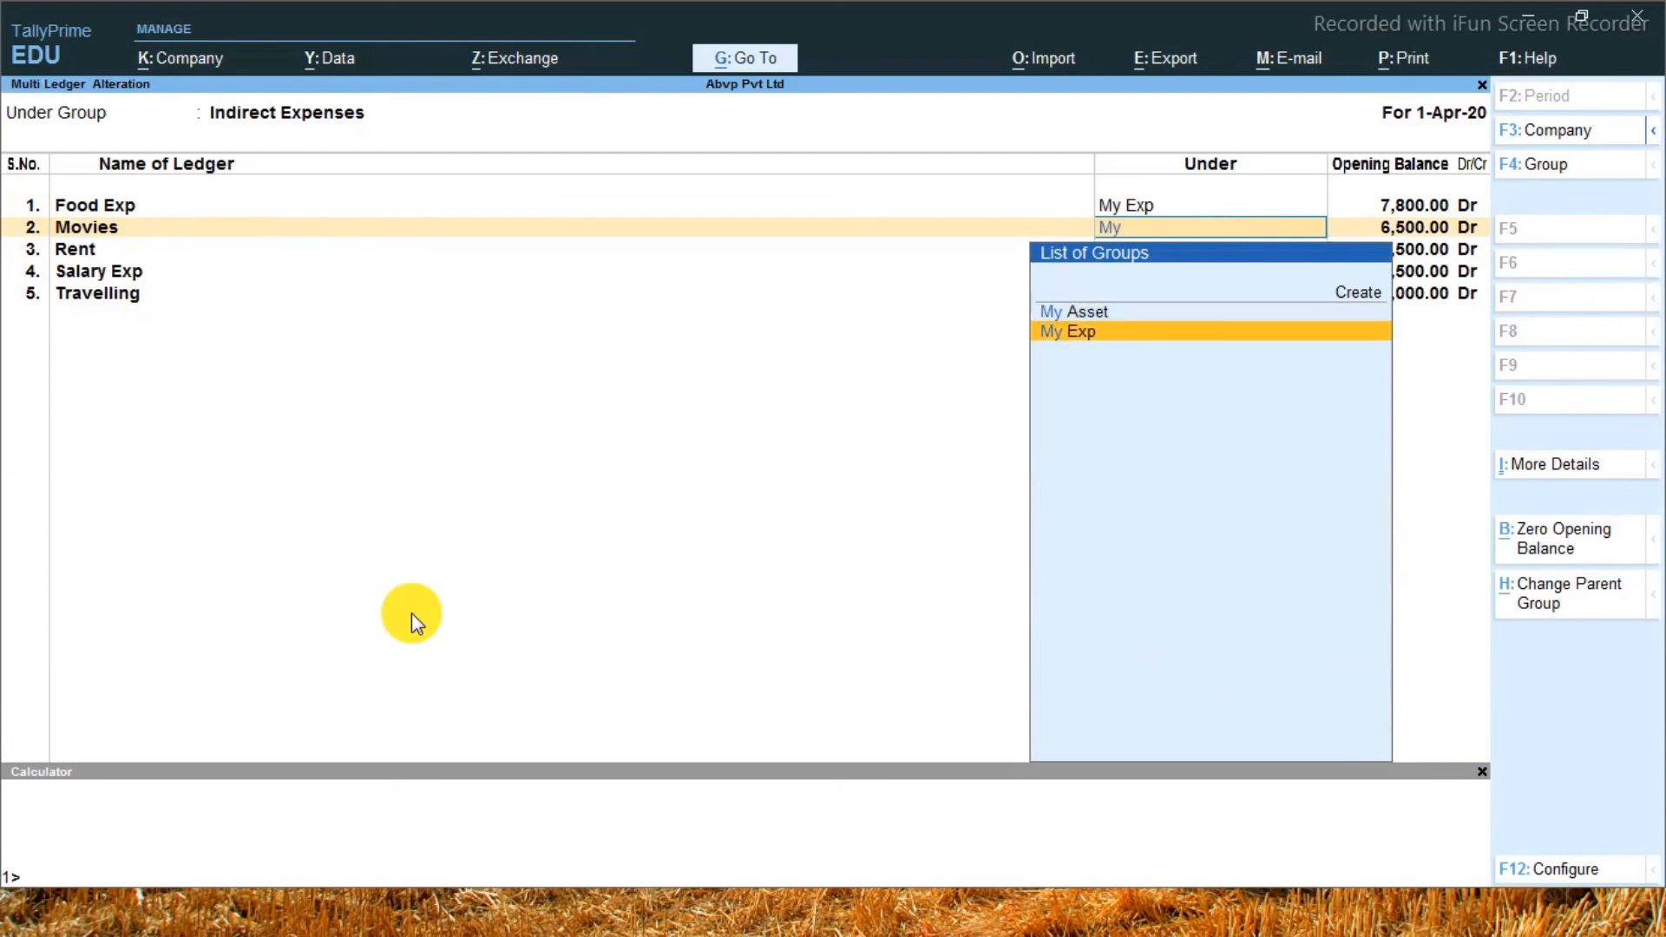
key("Return")
key("Return")
key("Return")
key("Return")
Change the parent group of the Rent ledger to My Exp
type("My")
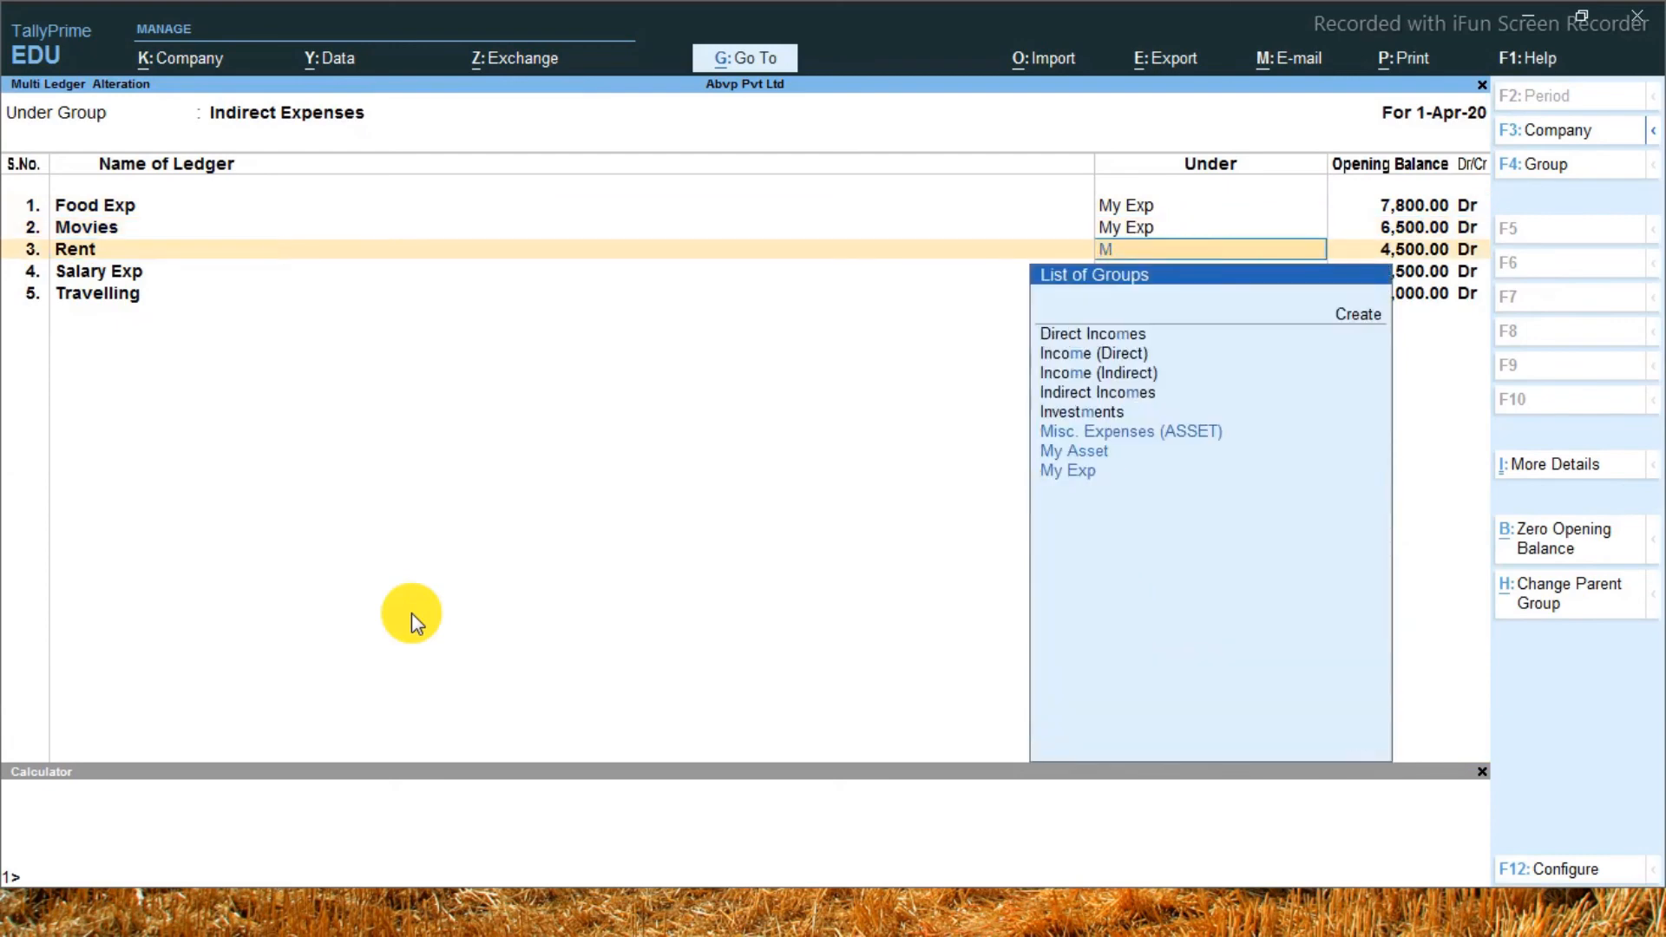
key("Down")
key("Return")
key("Return")
key("Return")
key("Return")
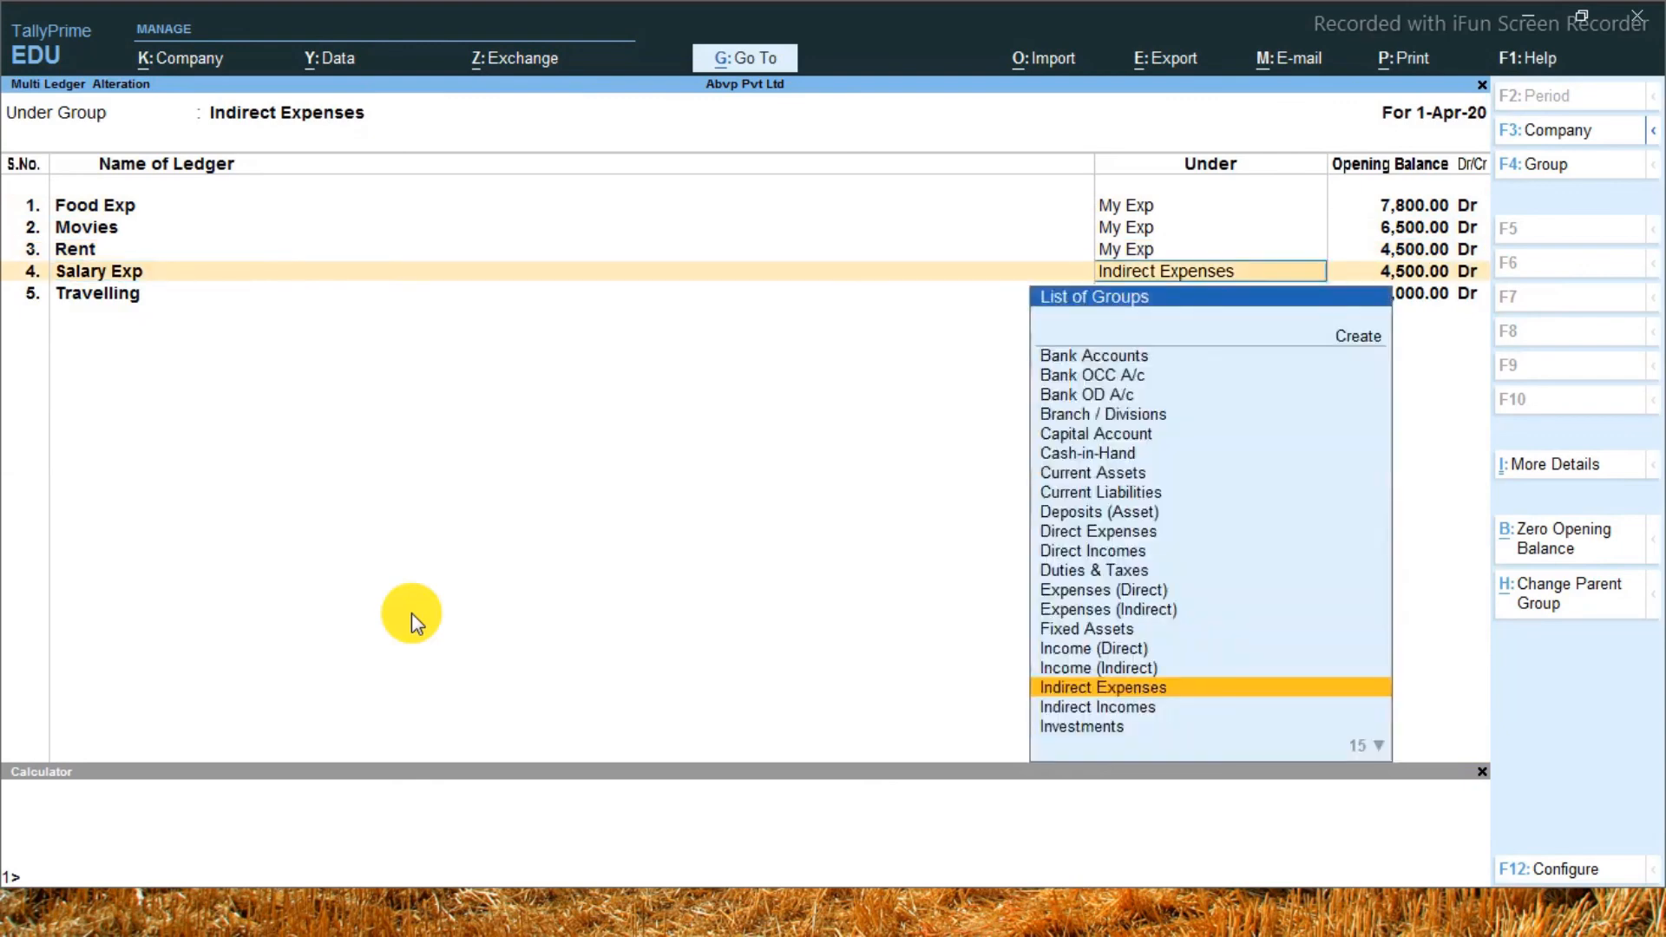
Change the parent group of the Salary Exp ledger to My Exp
type("My")
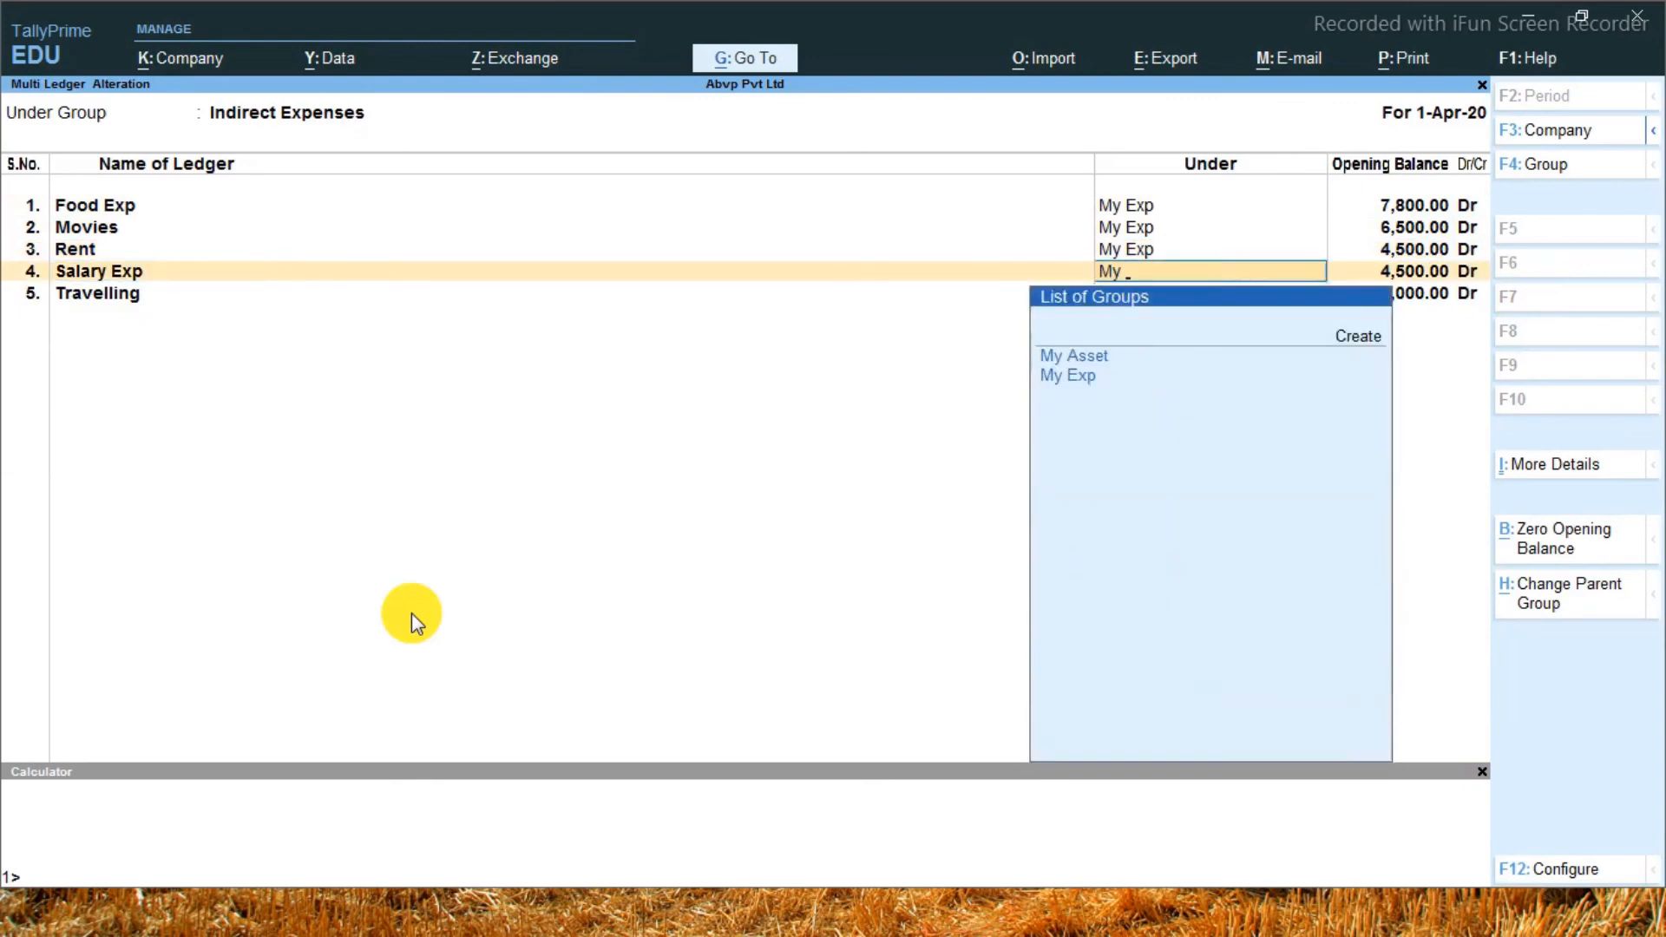
key("Down")
key("Return")
Change the parent group of the Travelling ledger to My Exp and accept the multi-ledger alteration
key("Return")
key("Return")
key("Return")
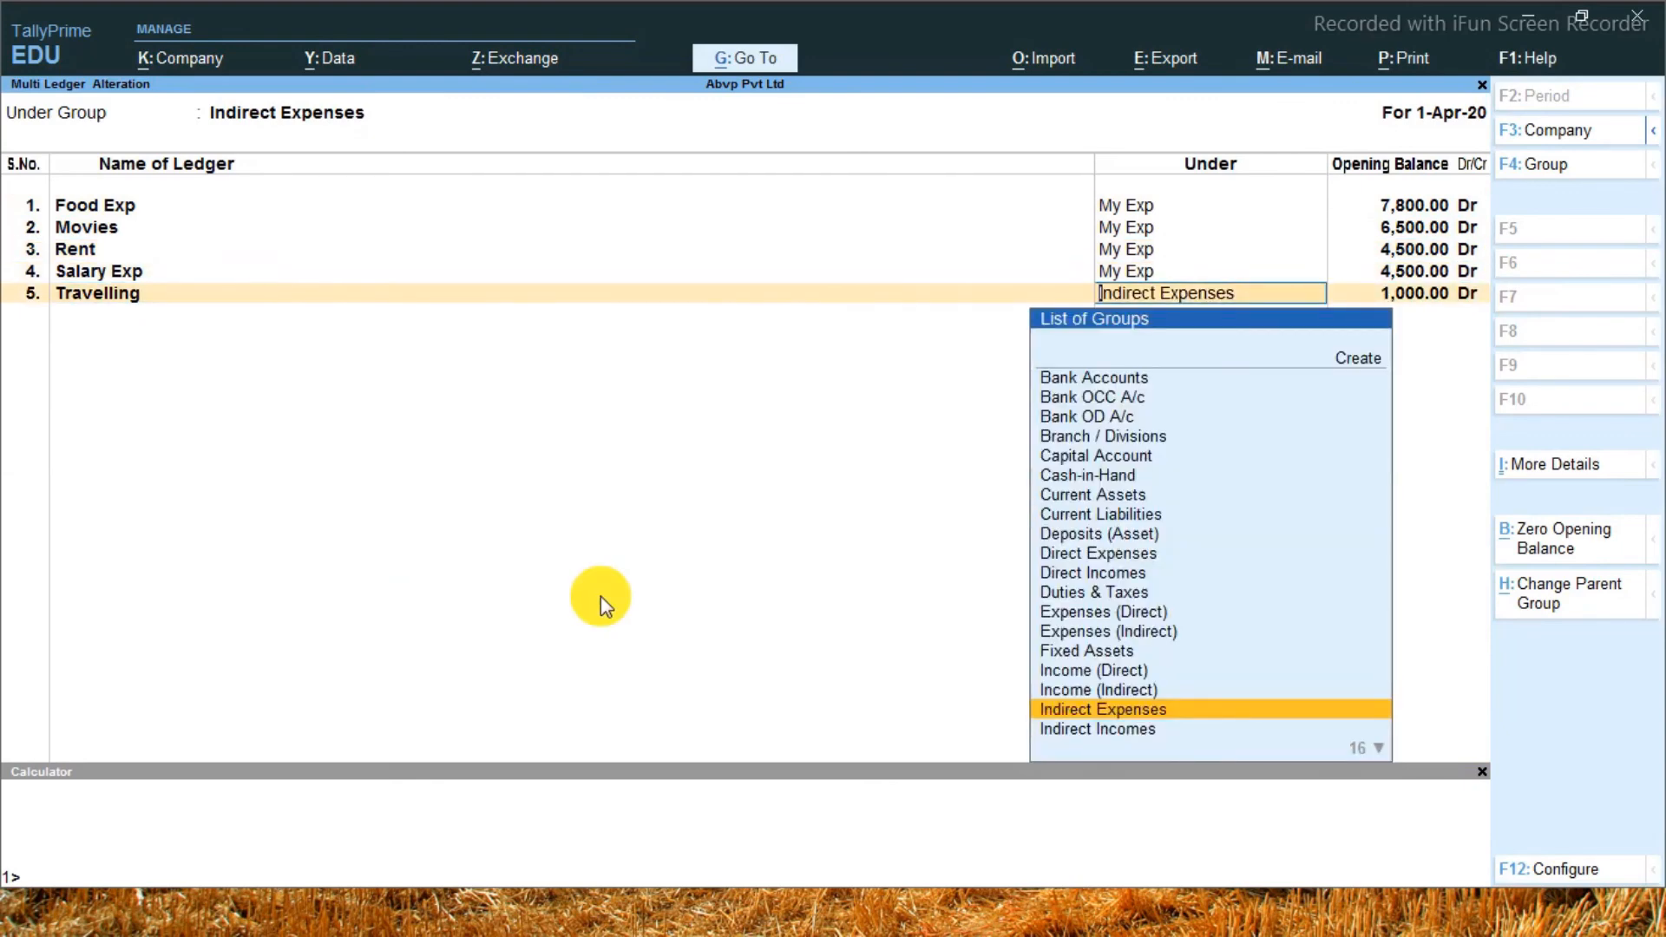
type("My")
key("Down")
key("Return")
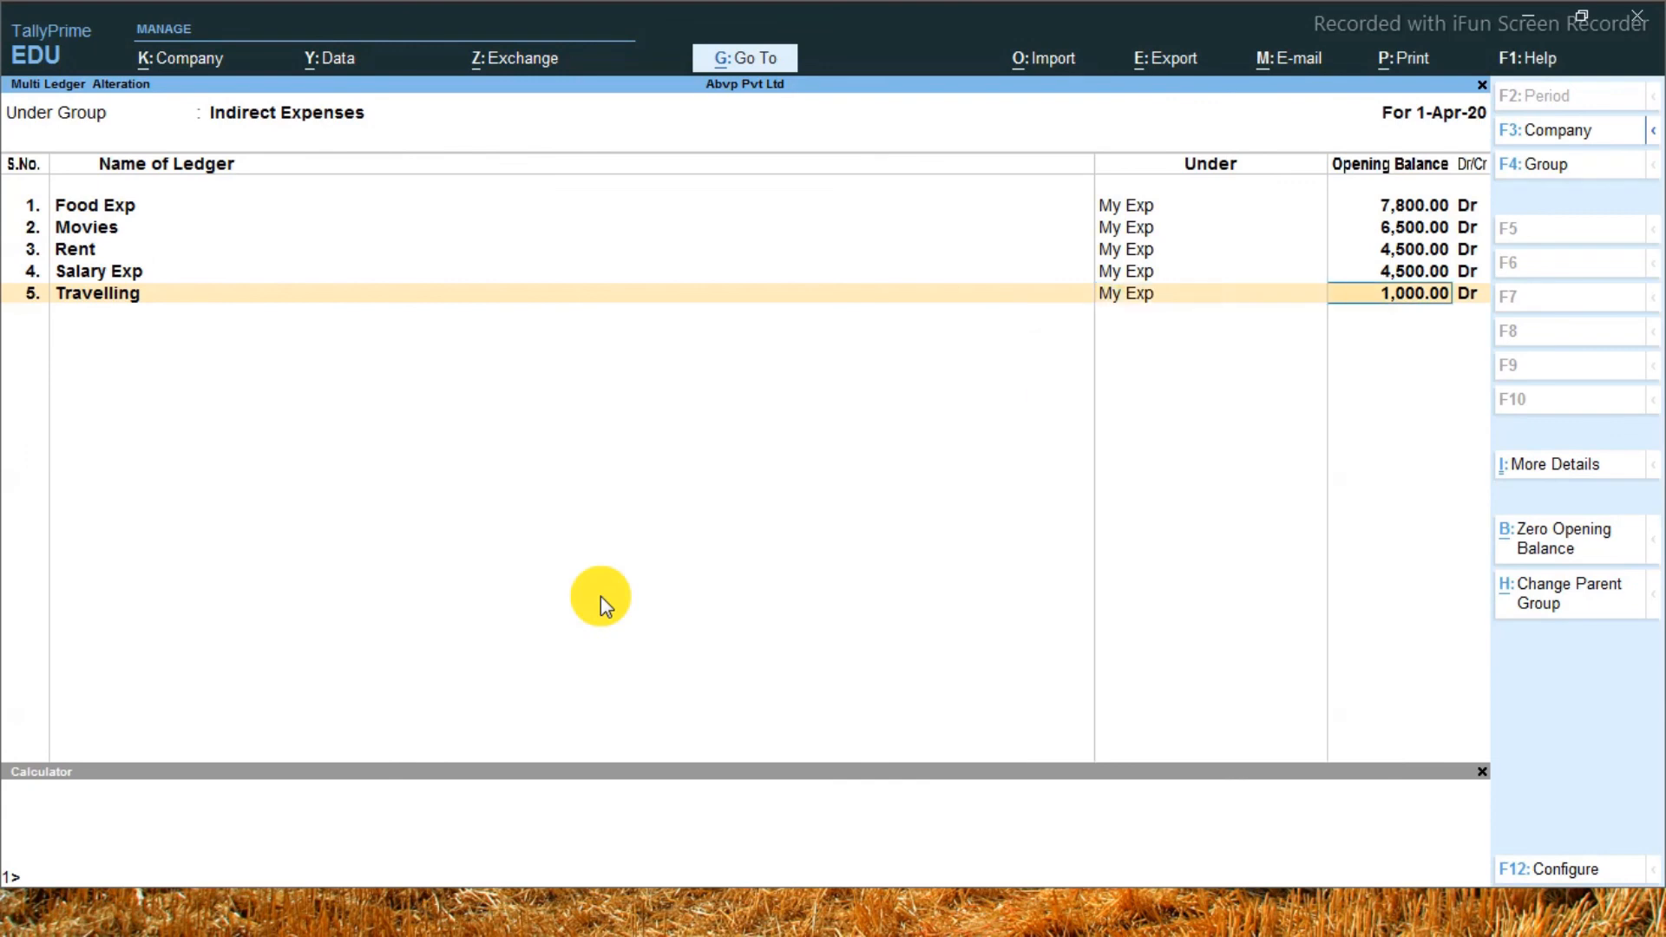
key("Return")
key("Return")
key("Return")
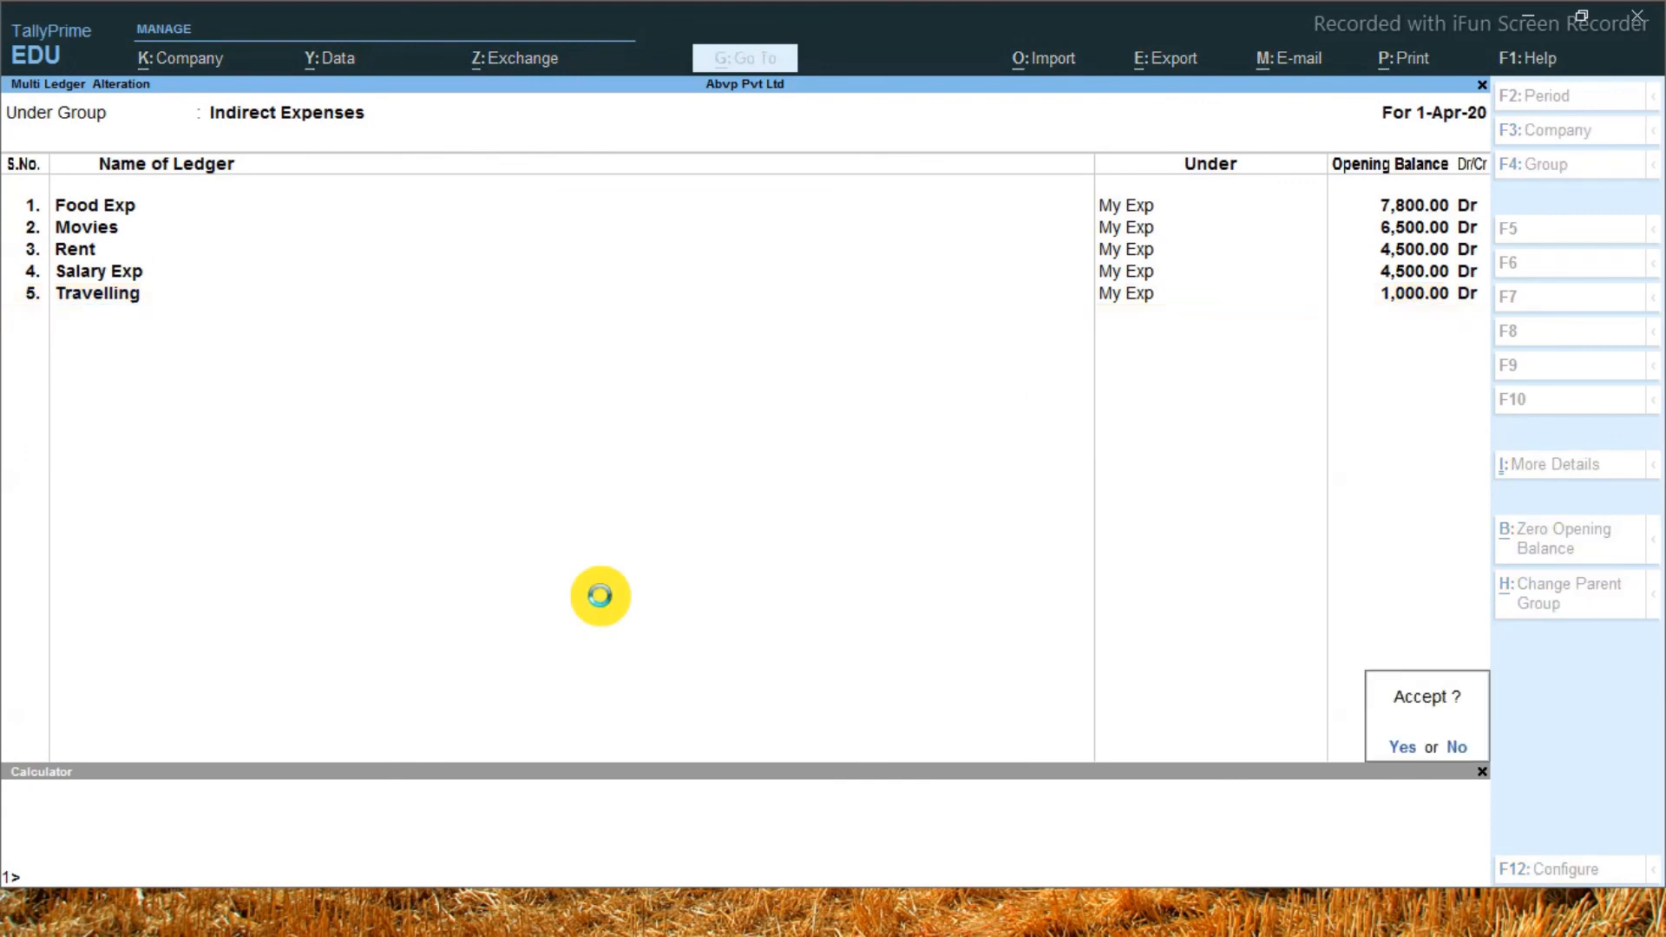
key("Return")
key("Escape")
key("Escape")
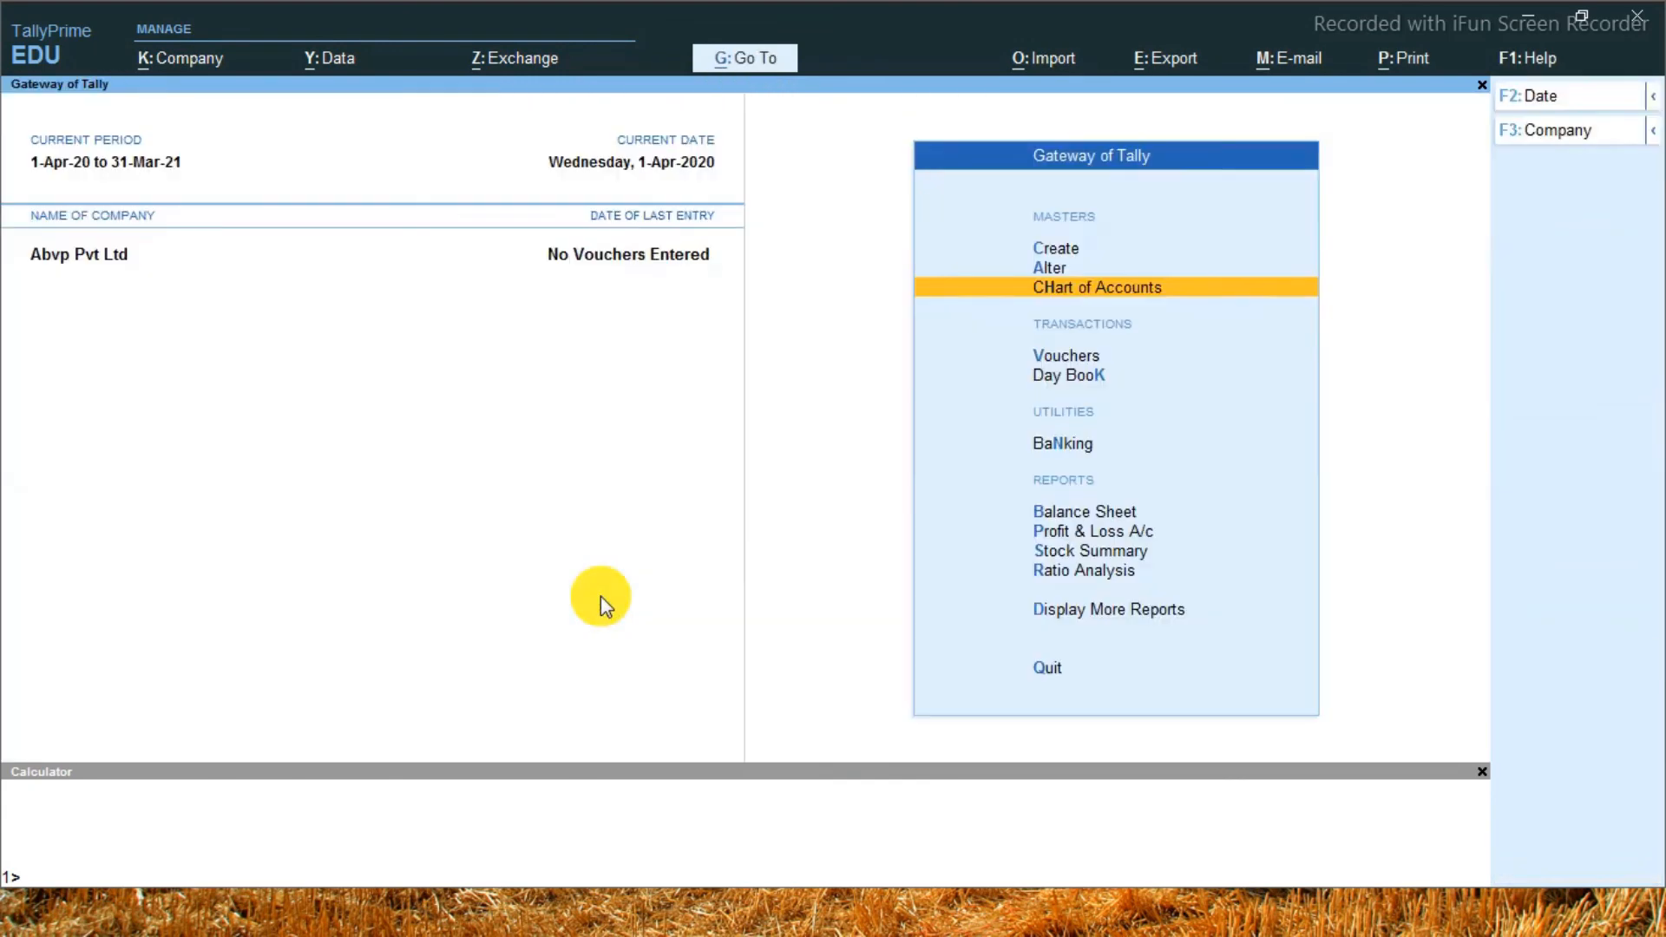
Open the Profit & Loss A/c in detail, examine the ledgers inside the My Exp group, and close the report
key("p")
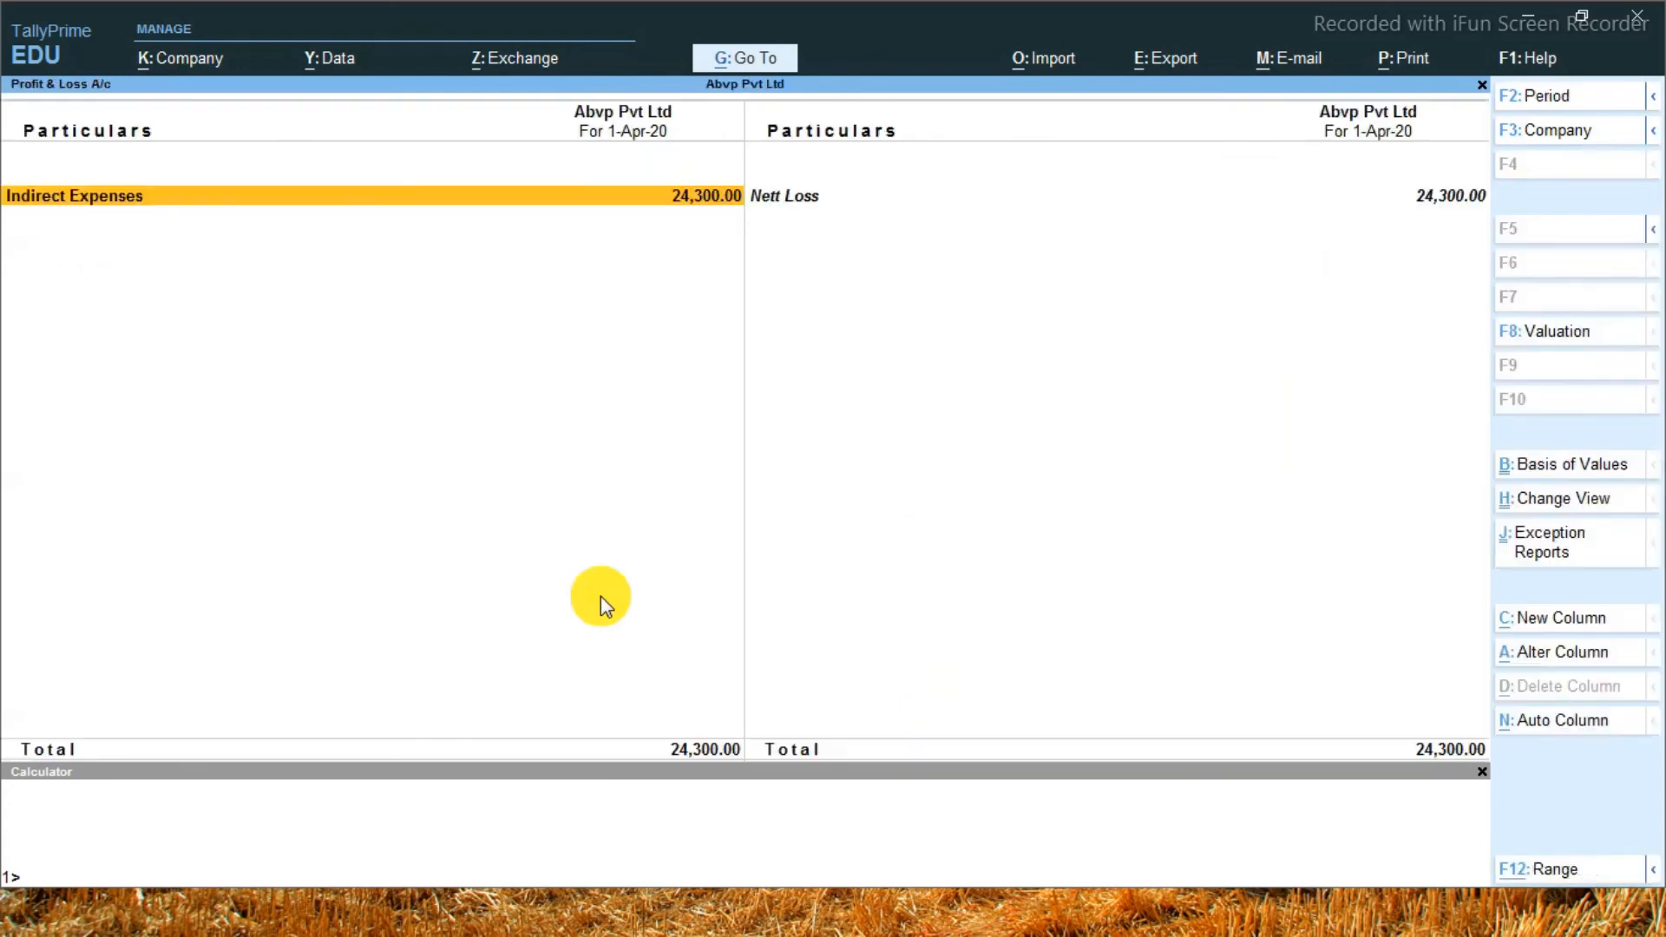
key("shift+Return")
key("Down")
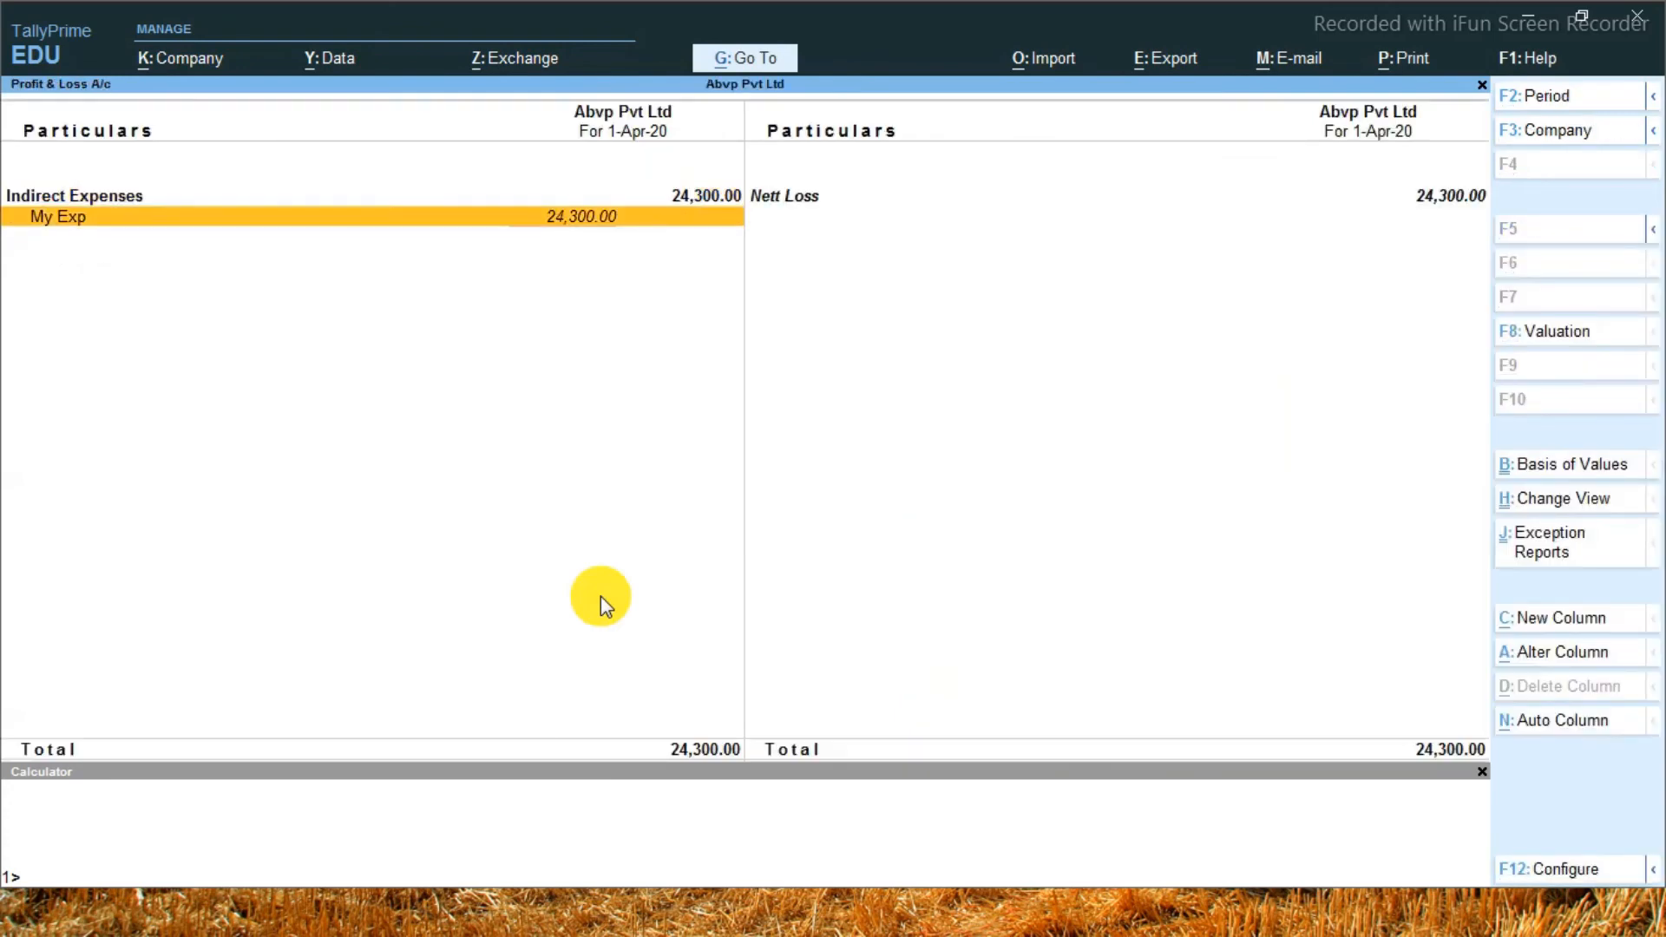
key("Return")
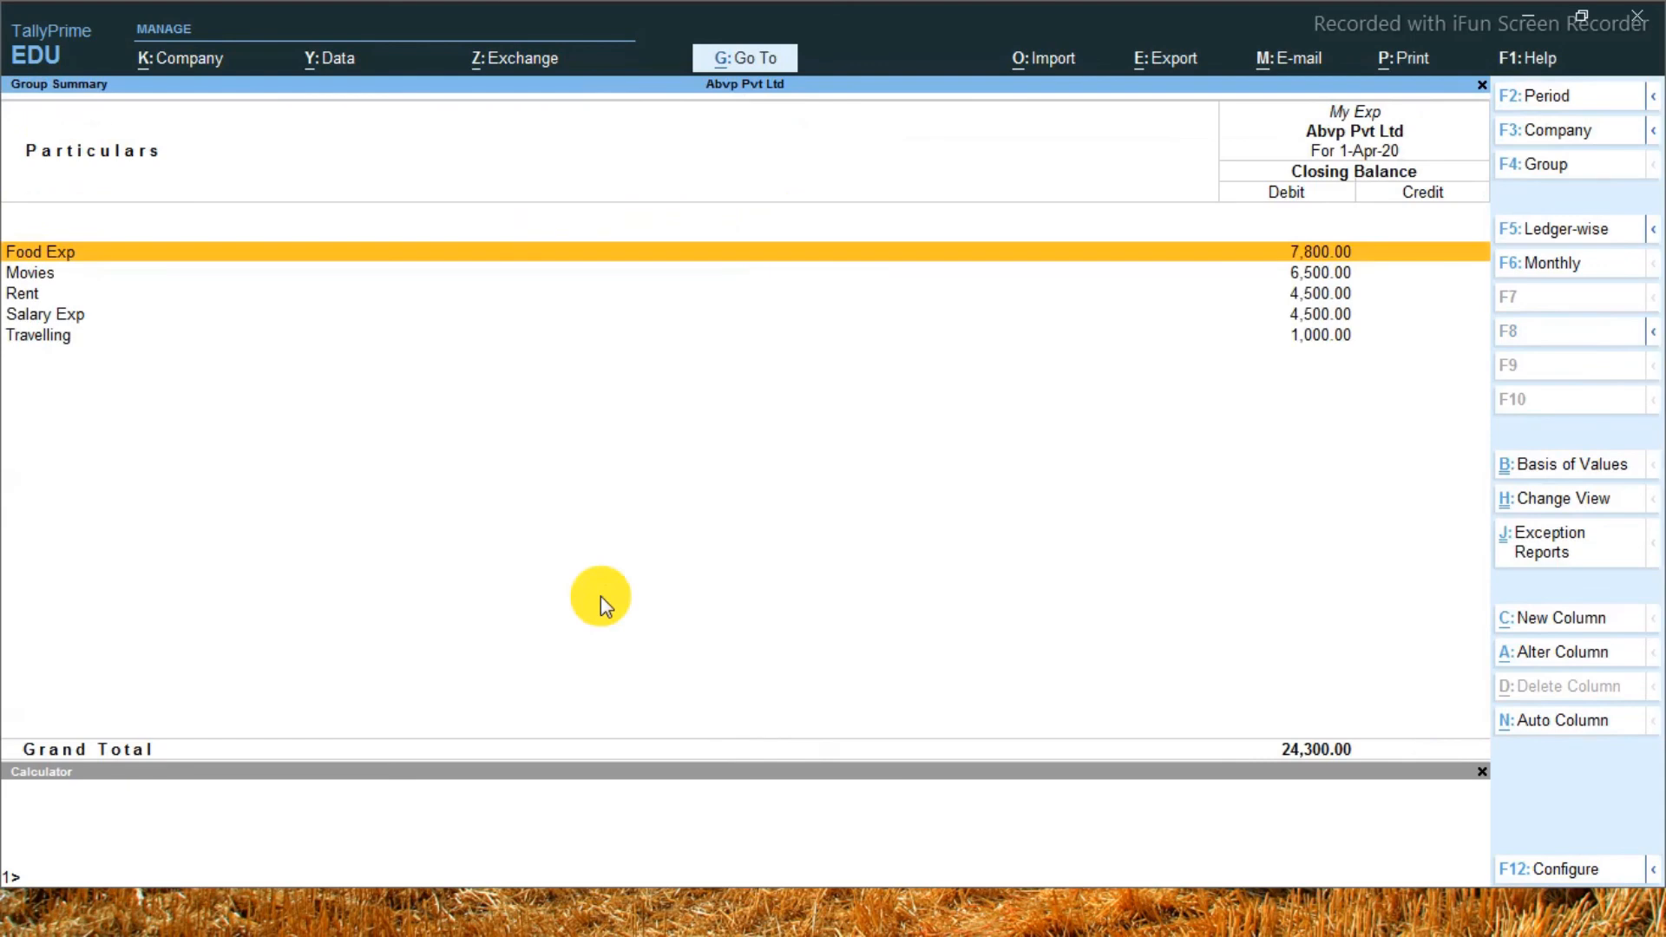
key("Escape")
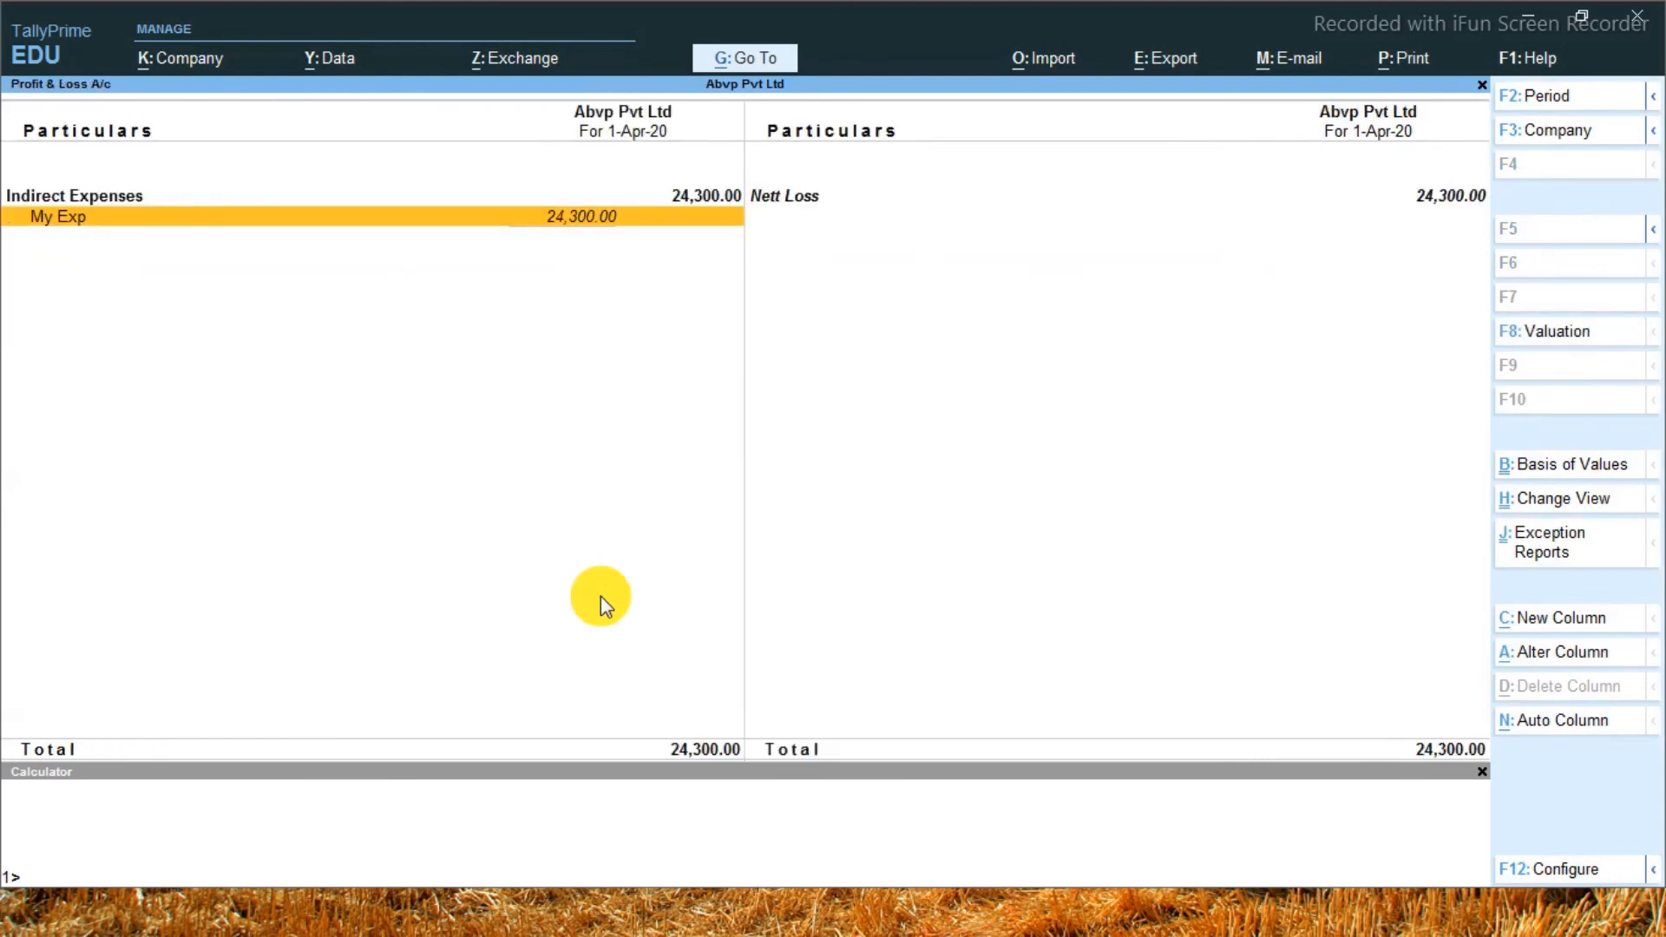
key("Escape")
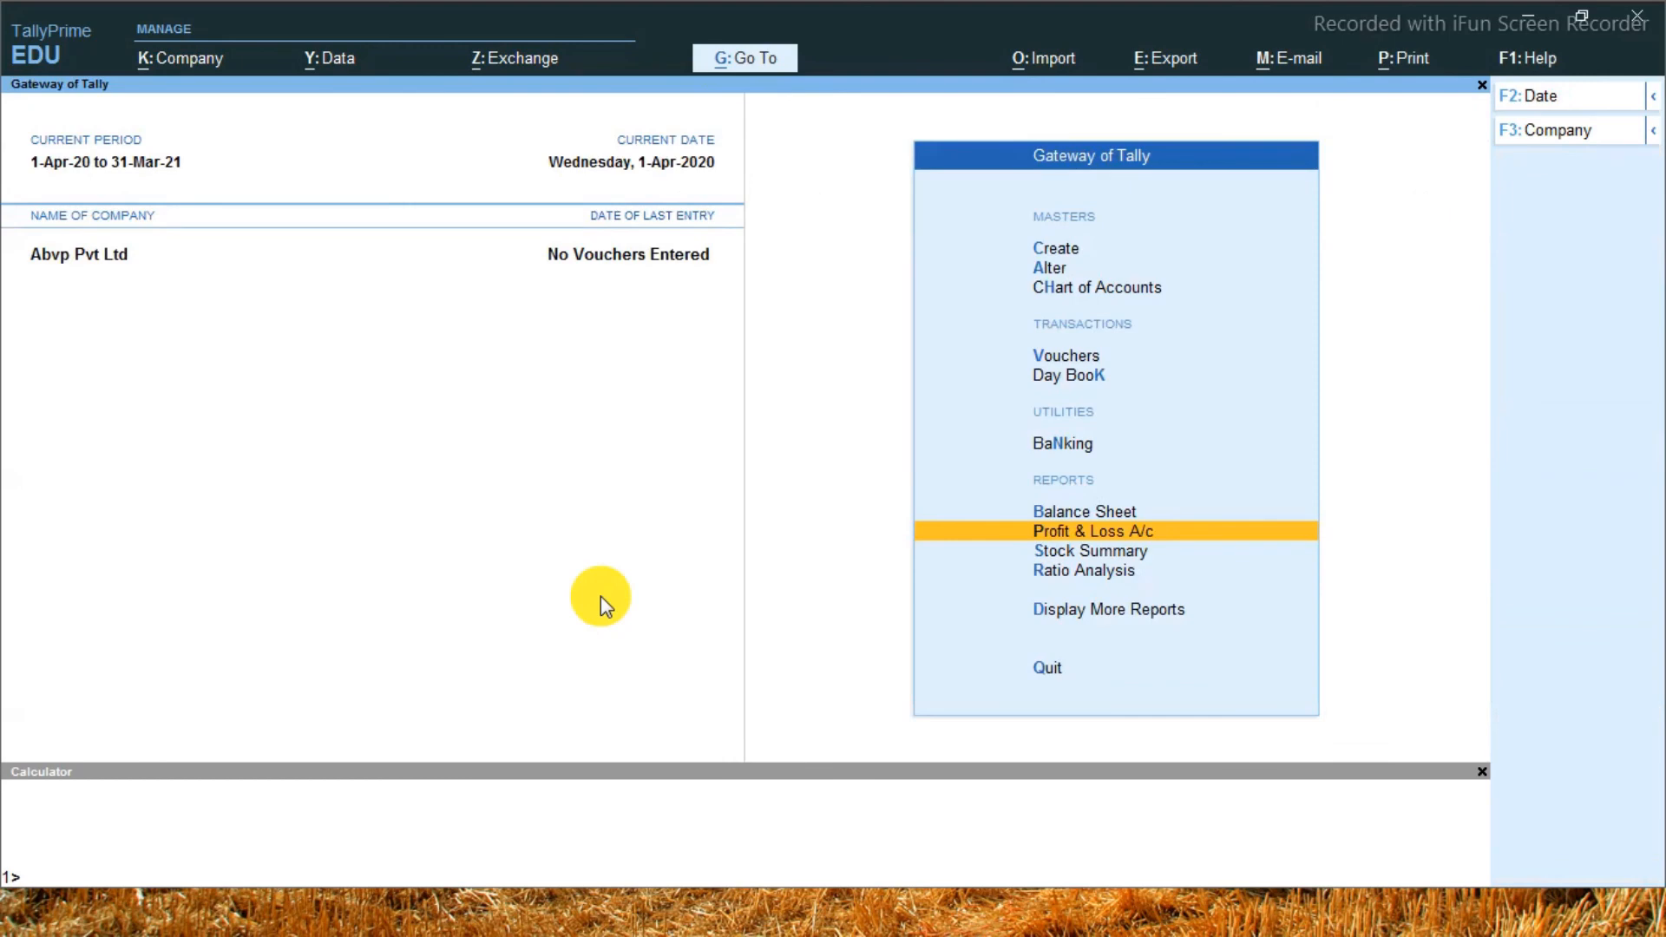